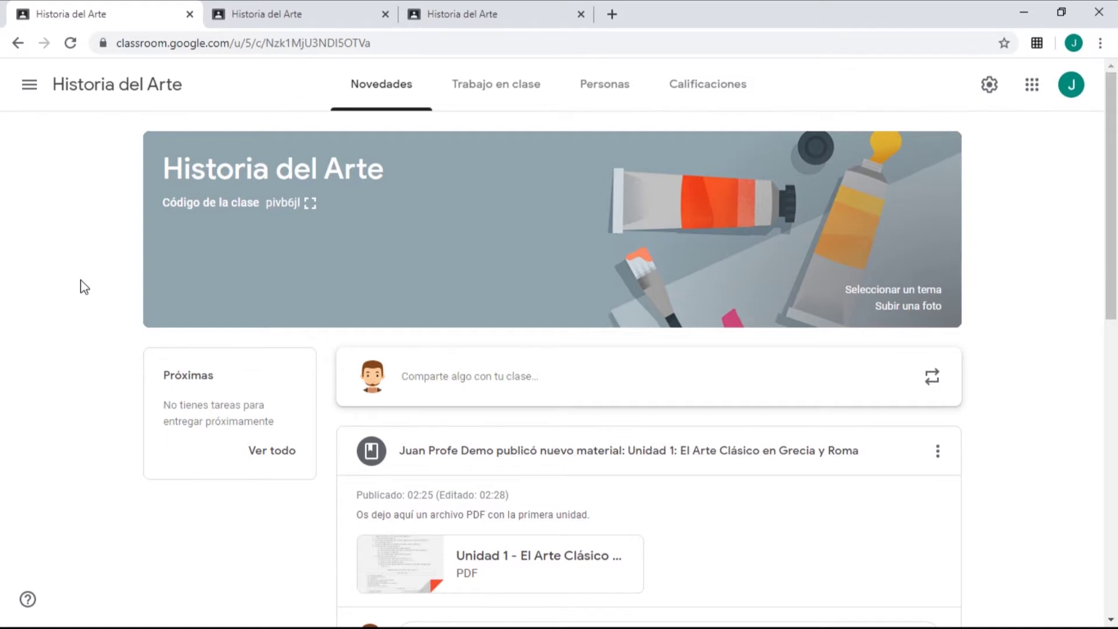
Create a quiz assignment (Tarea con cuestionario) for the class and title it "Examen de Arte Clásico".
{"action": "left_click", "coordinate": [499, 99]}
{"action": "left_click", "coordinate": [303, 147]}
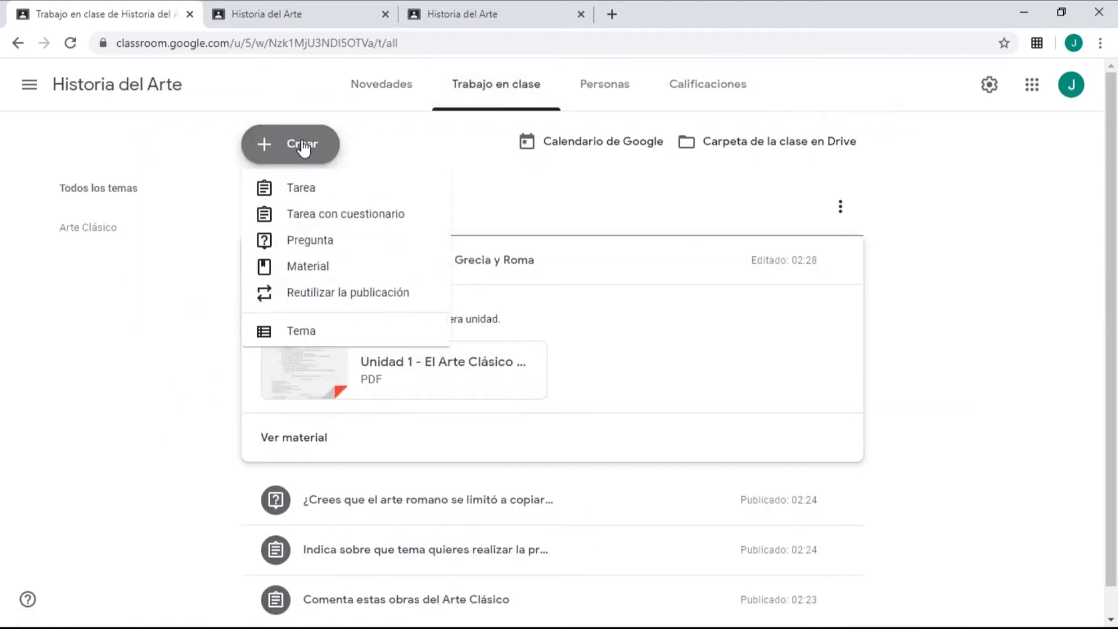
{"action": "left_click", "coordinate": [348, 215]}
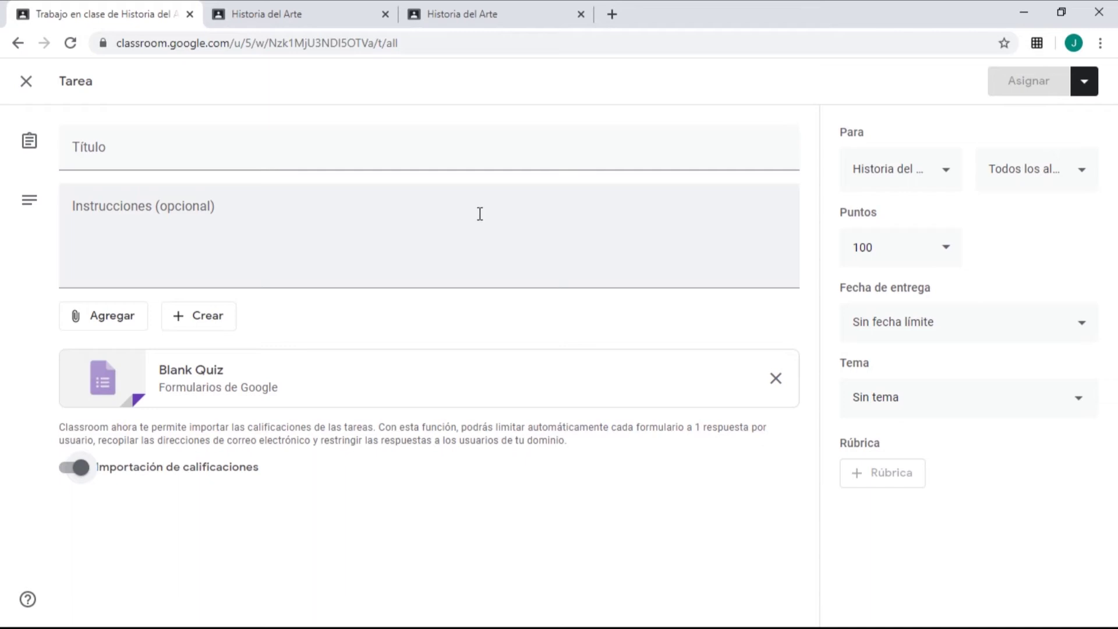
{"action": "left_click", "coordinate": [481, 159]}
{"action": "type", "text": "Examen e"}
{"action": "type", "text": "e Arte Clásico"}
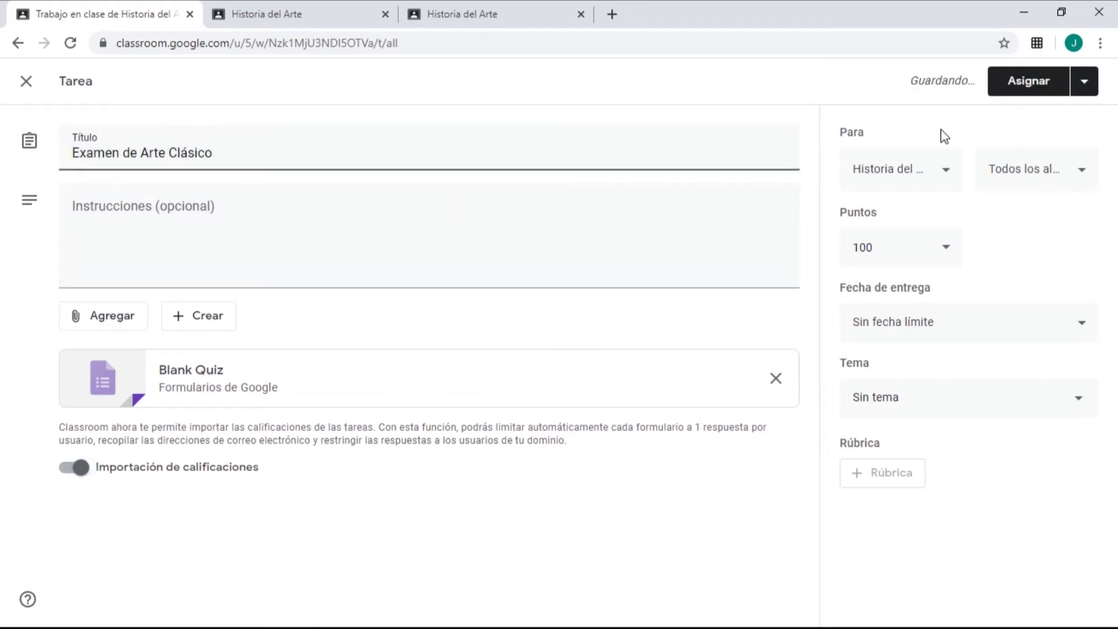
Add the second listed class, Historia Contem…, as a recipient of the assignment and check the publishing options.
{"action": "left_click", "coordinate": [950, 169]}
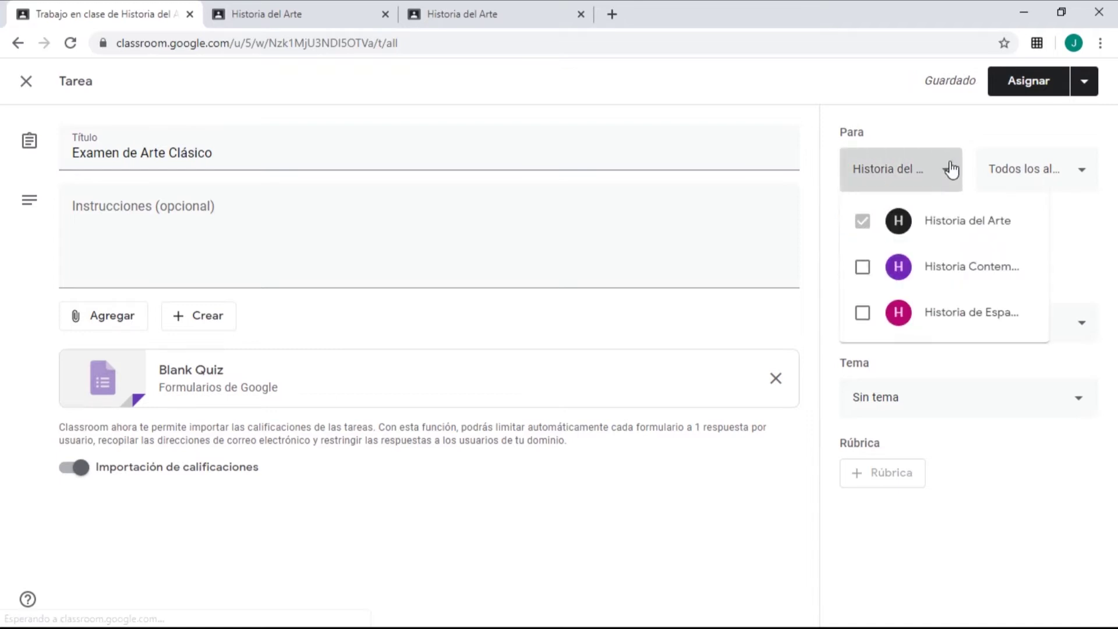
{"action": "left_click", "coordinate": [959, 132]}
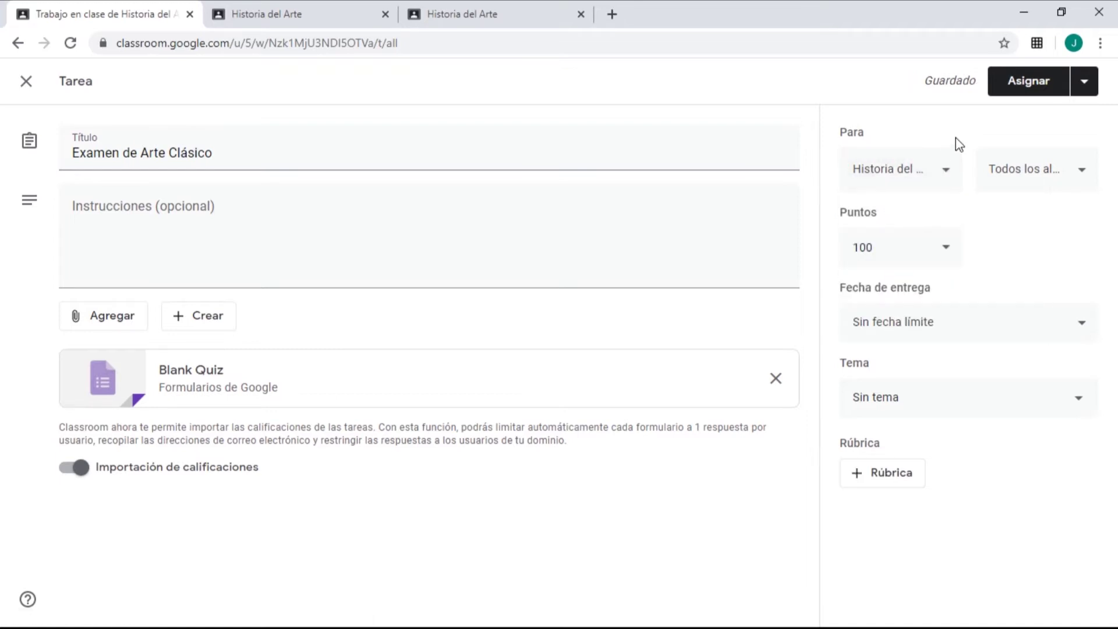
{"action": "left_click", "coordinate": [946, 169]}
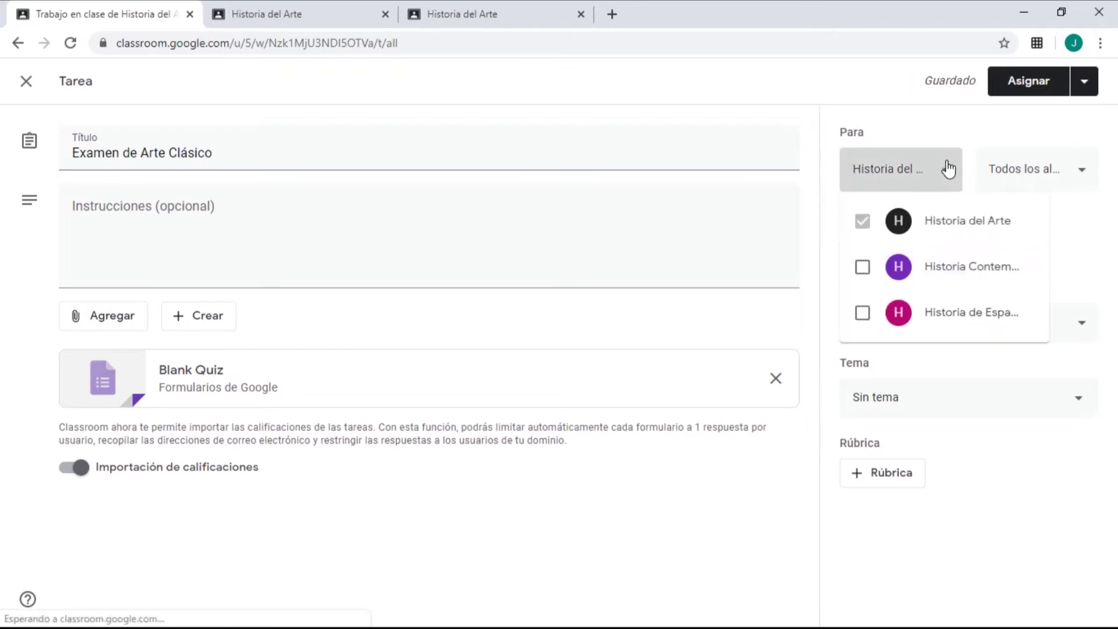
{"action": "left_click", "coordinate": [910, 131]}
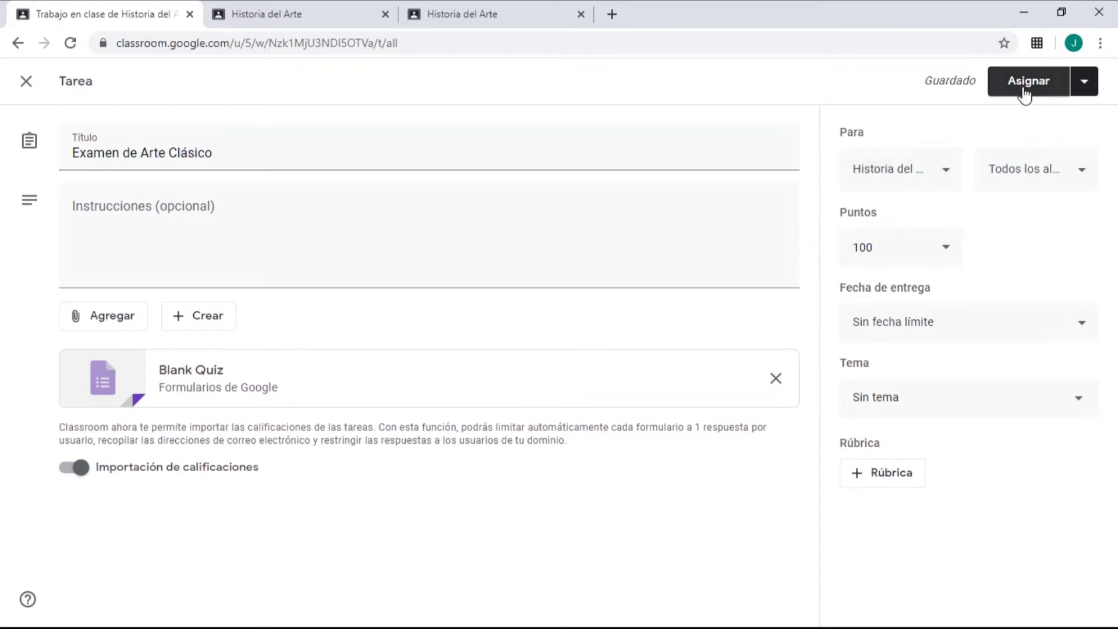
{"action": "left_click", "coordinate": [946, 175]}
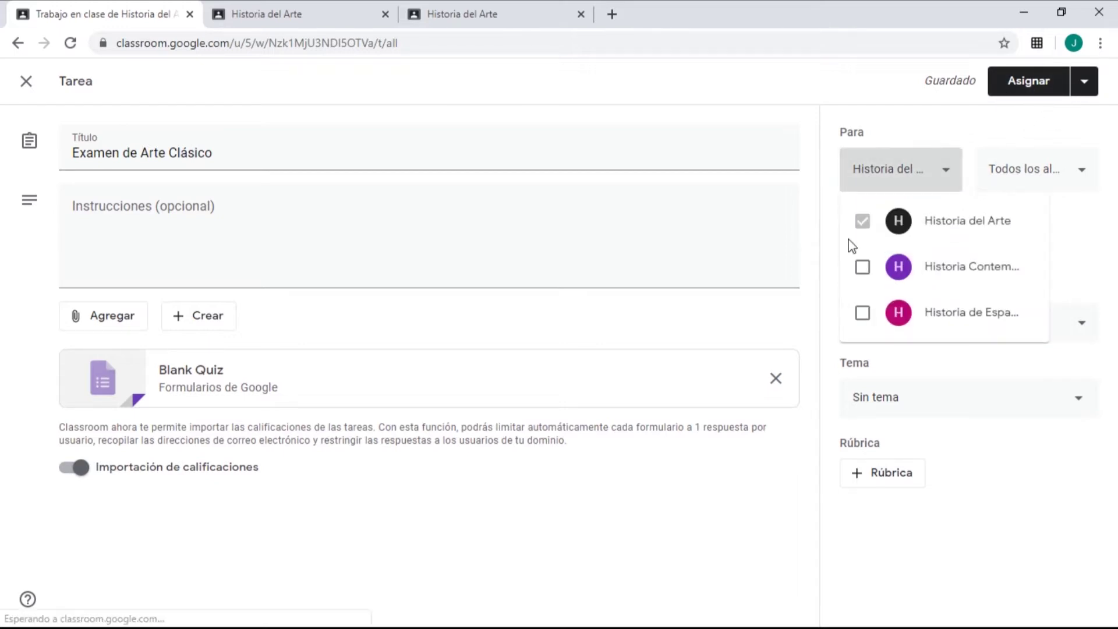
{"action": "left_click", "coordinate": [863, 267]}
{"action": "left_click", "coordinate": [934, 130]}
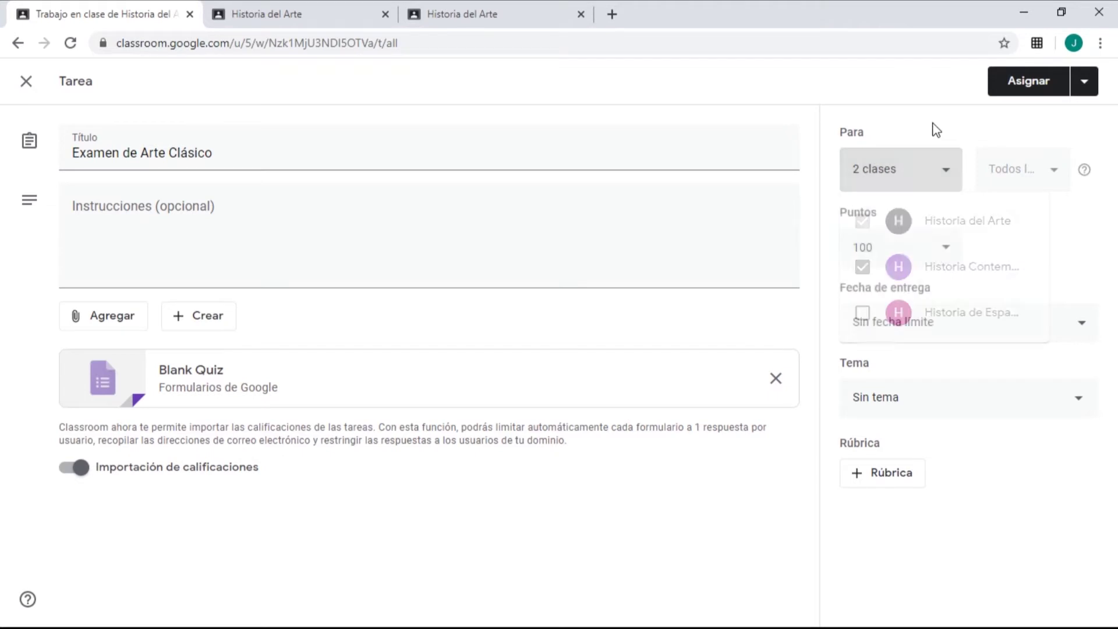
{"action": "left_click", "coordinate": [1085, 90]}
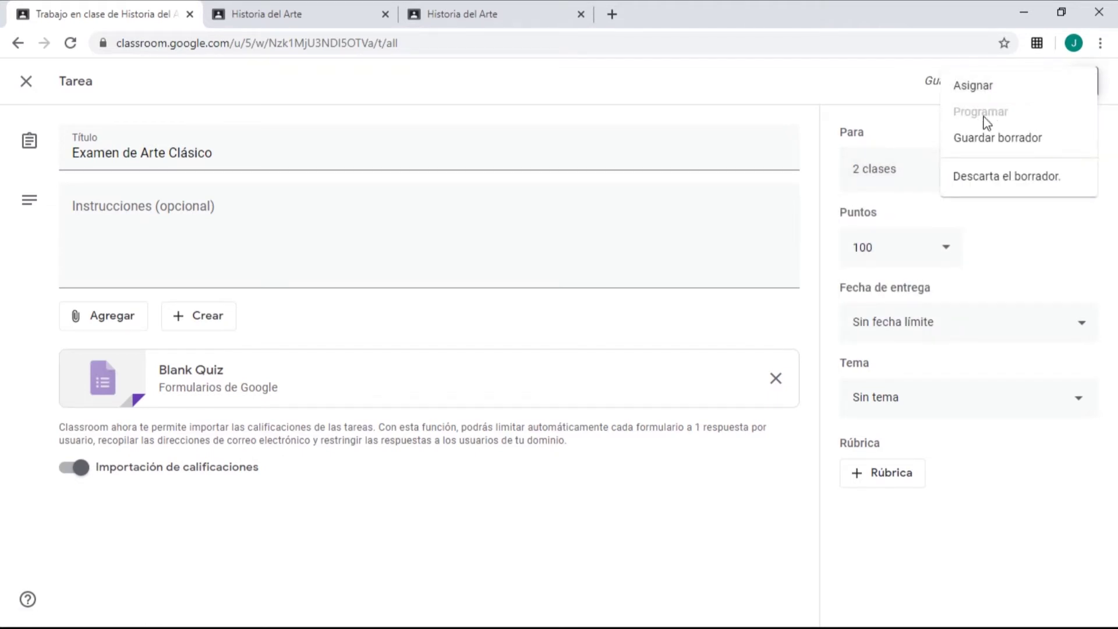
{"action": "left_click", "coordinate": [892, 123]}
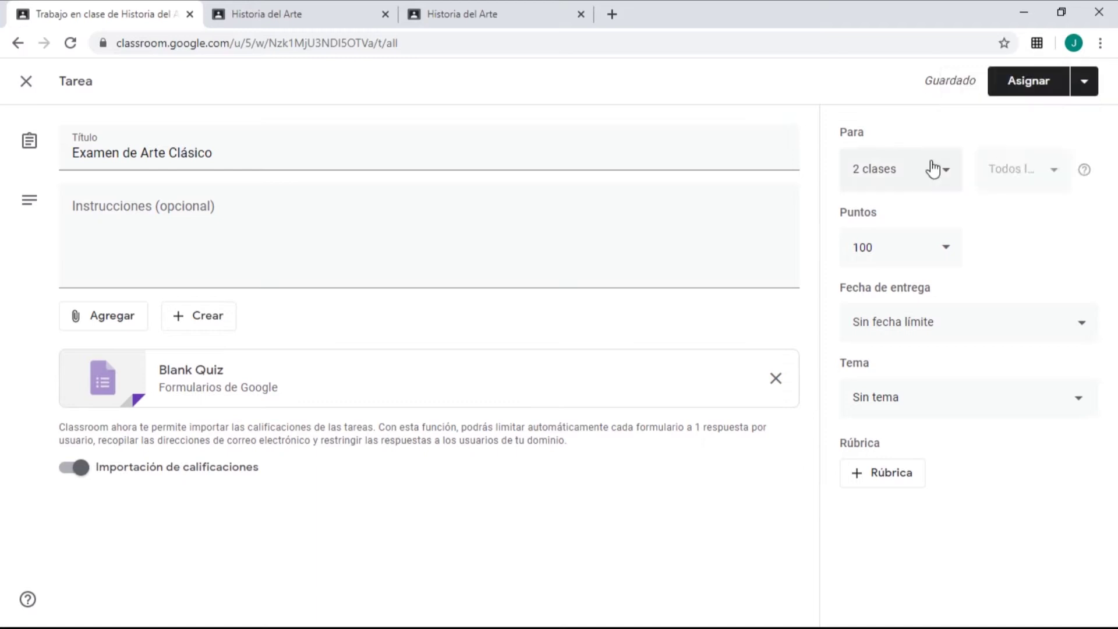
Remove Historia Contem… from the assignment's recipients and check whether publishing can be scheduled.
{"action": "left_click", "coordinate": [934, 169]}
{"action": "left_click", "coordinate": [862, 268]}
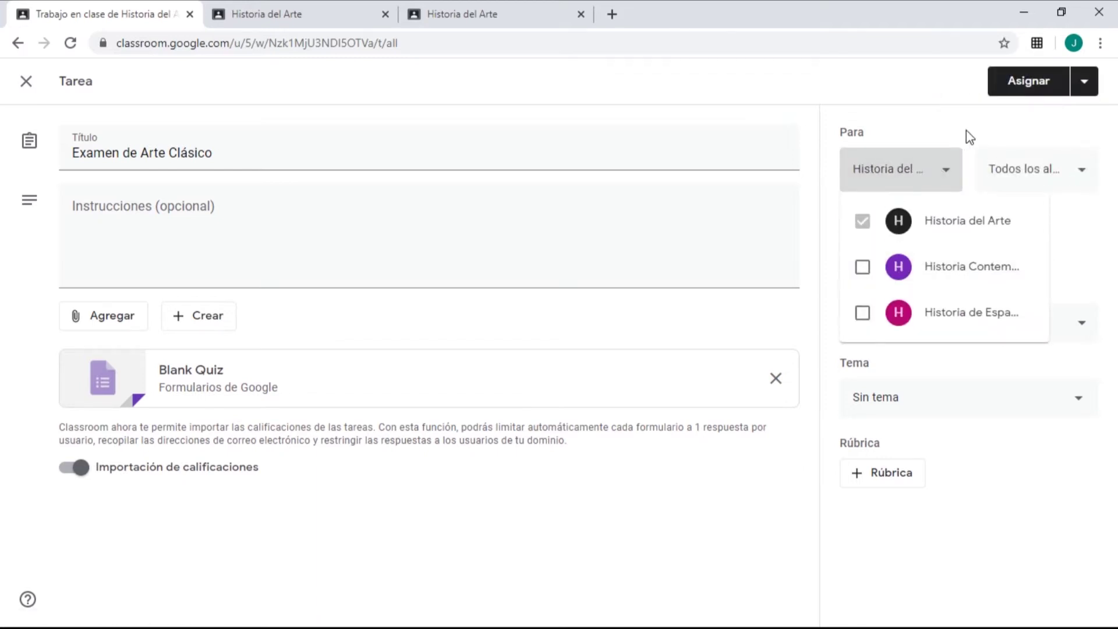
{"action": "left_click", "coordinate": [966, 131]}
{"action": "left_click", "coordinate": [1081, 88]}
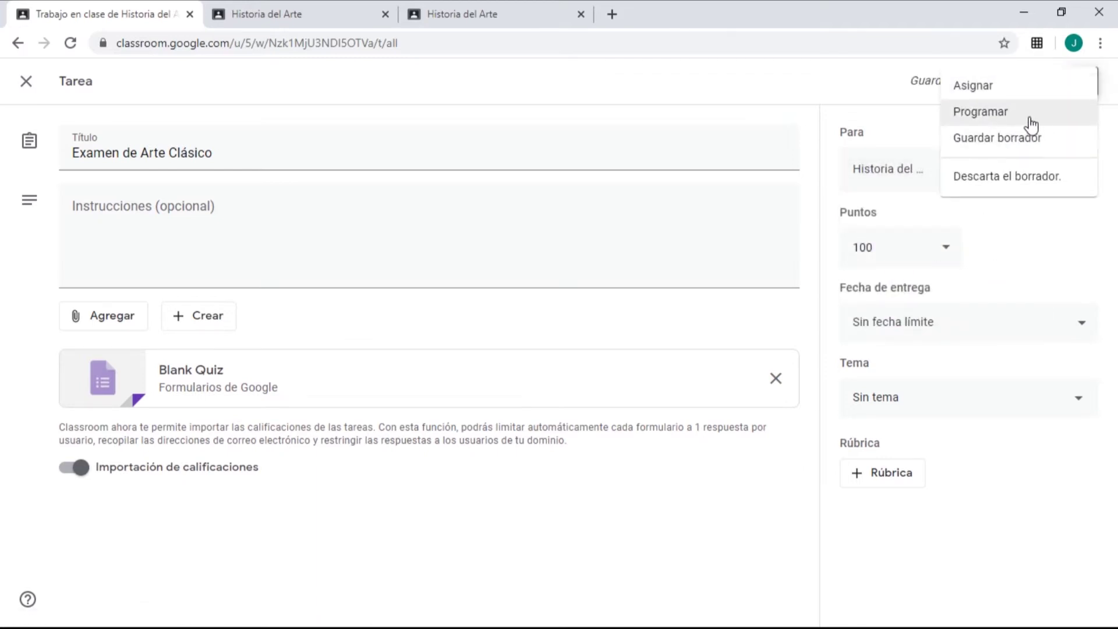
{"action": "left_click", "coordinate": [917, 121]}
Check the student selection and file the assignment under the topic "Arte Clásico".
{"action": "left_click", "coordinate": [1056, 172]}
{"action": "left_click", "coordinate": [1013, 137]}
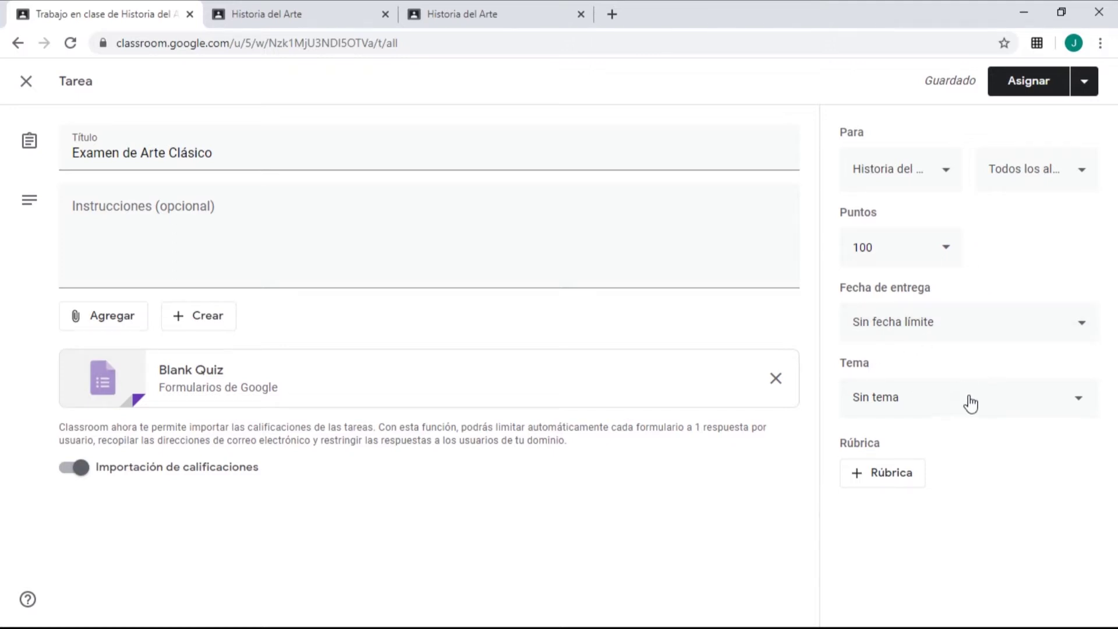
{"action": "left_click", "coordinate": [967, 401]}
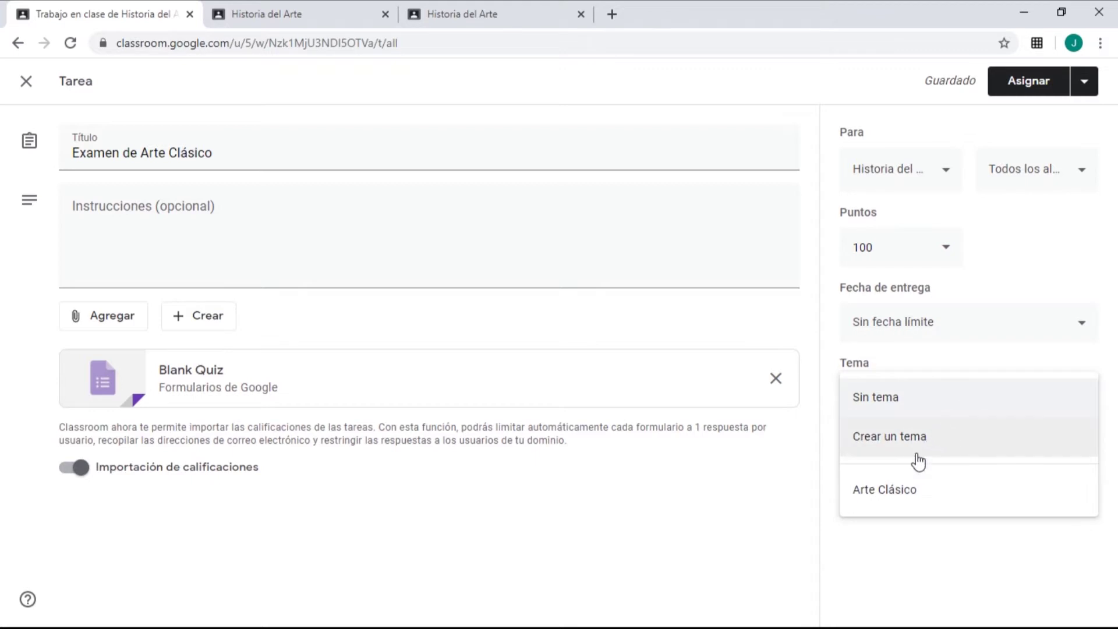
{"action": "left_click", "coordinate": [909, 494]}
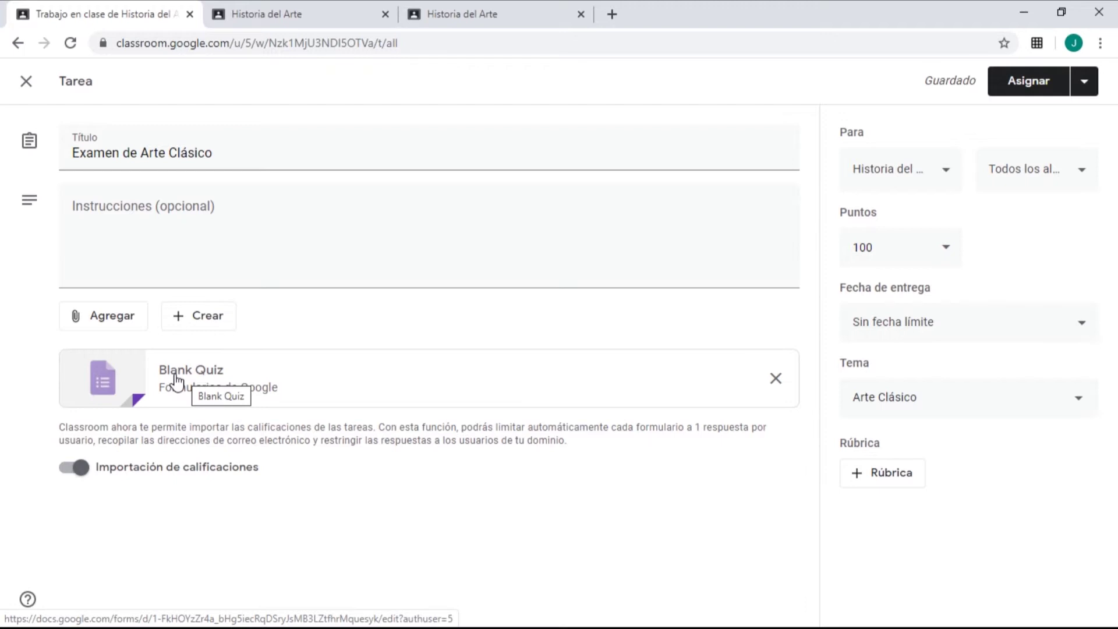
Open the attached Blank Quiz form, dismiss the tour offer and rename the file "Examen de Arte Clásico".
{"action": "left_click", "coordinate": [176, 380]}
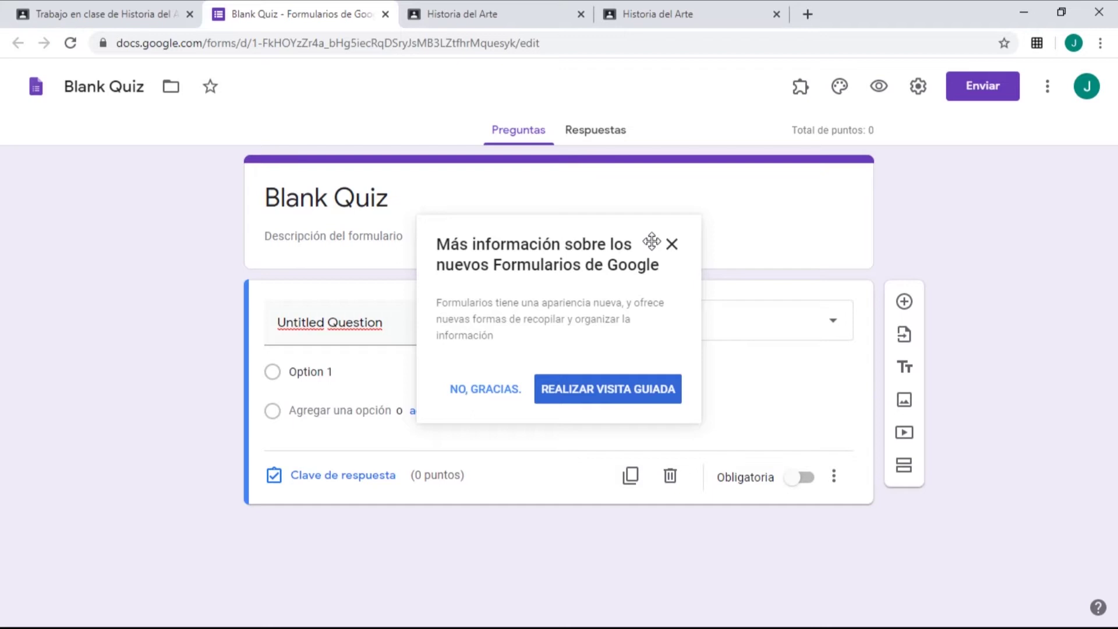
{"action": "left_click", "coordinate": [672, 244]}
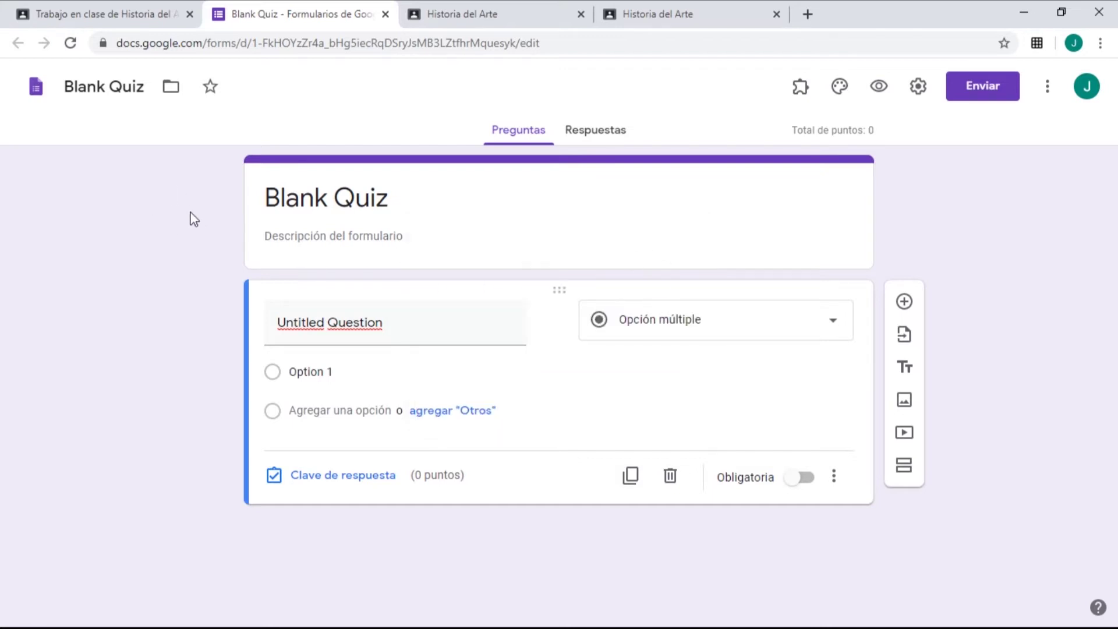
{"action": "left_click", "coordinate": [101, 91]}
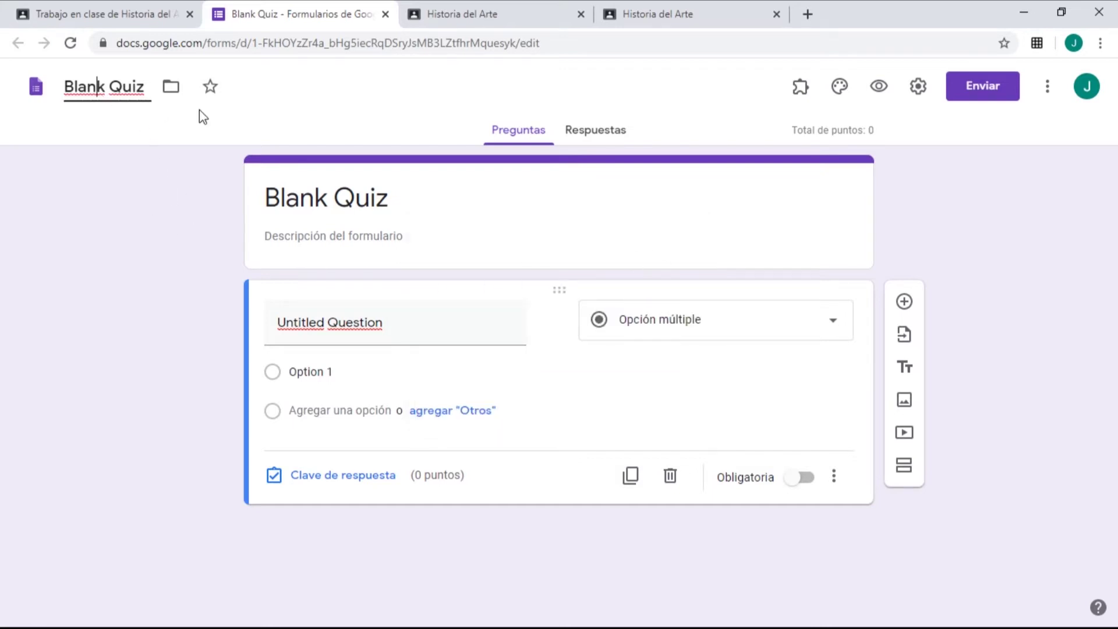
{"action": "triple_click", "coordinate": [125, 87]}
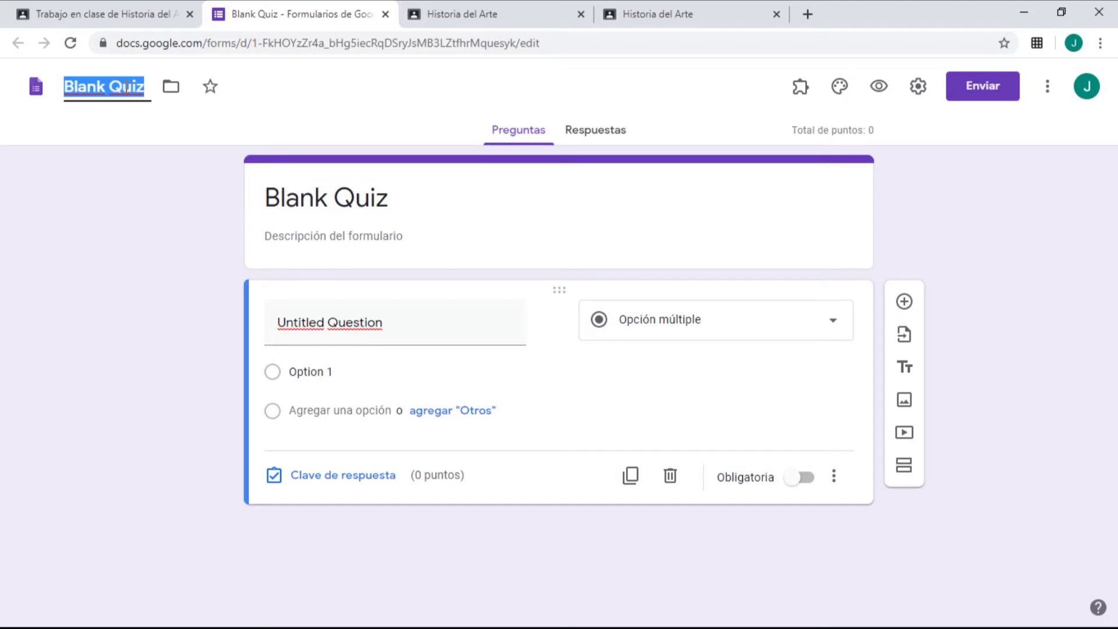
{"action": "type", "text": "Examen de Arte Clásico"}
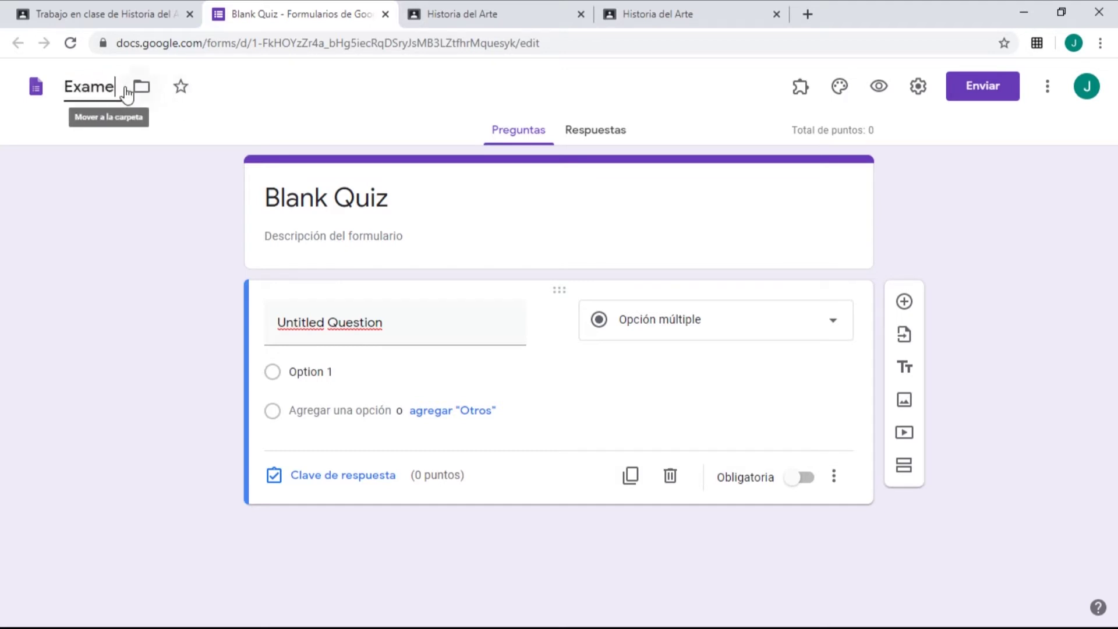
{"action": "left_click", "coordinate": [114, 222]}
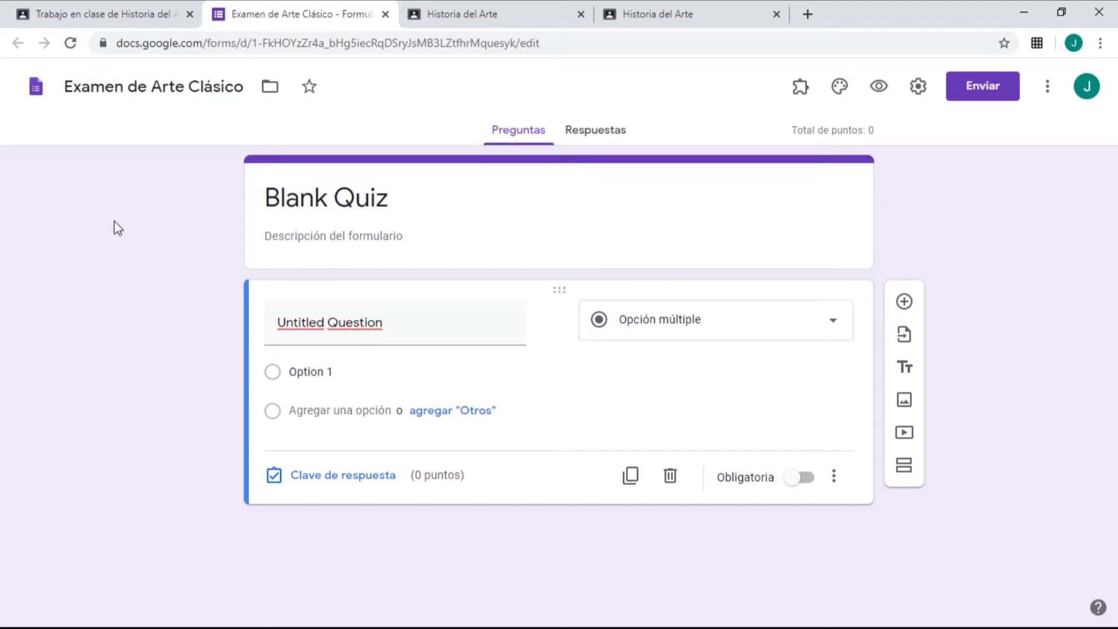
Replace the form's heading with "Examen de Arte Clásico" and select the untitled question below it.
{"action": "triple_click", "coordinate": [294, 198]}
{"action": "key", "text": "BackSpace"}
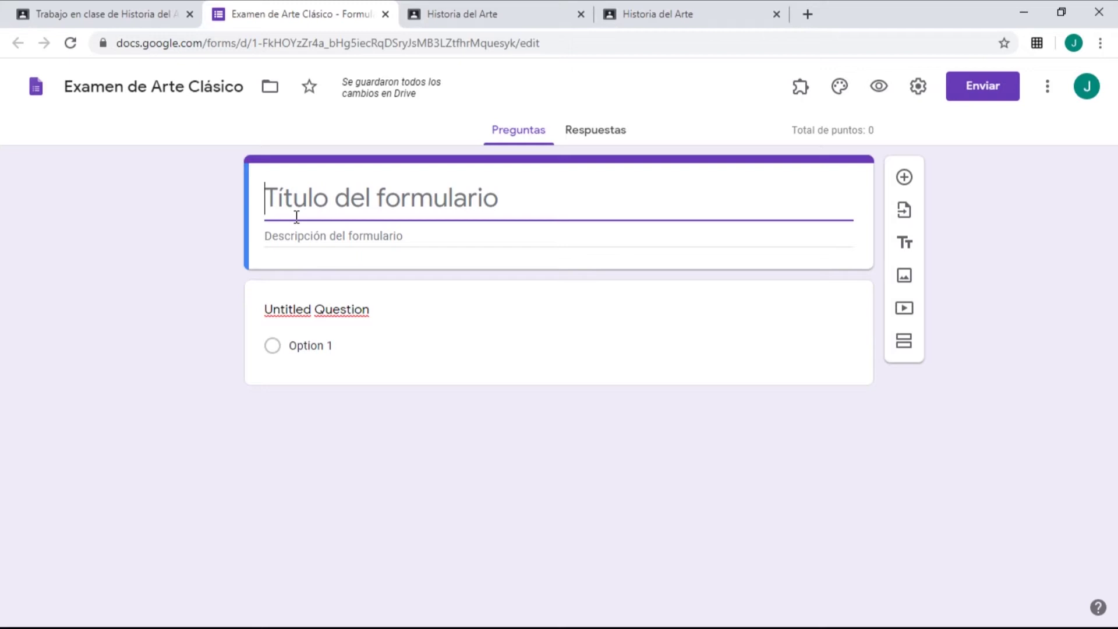
{"action": "type", "text": "Exame"}
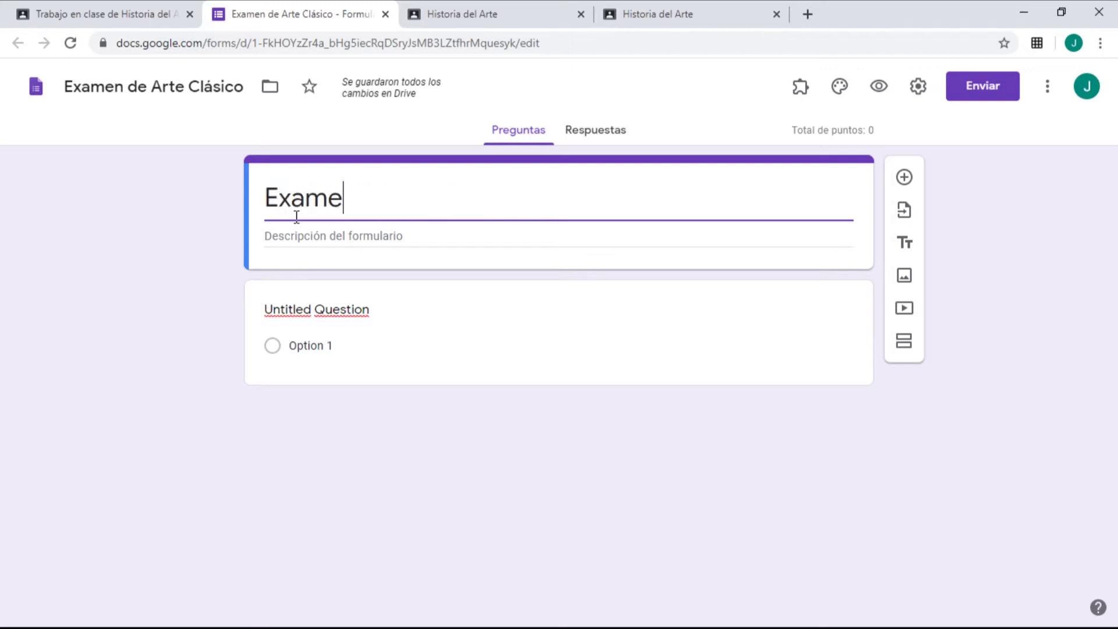
{"action": "type", "text": "n de Arte Clásico"}
{"action": "left_click", "coordinate": [151, 270]}
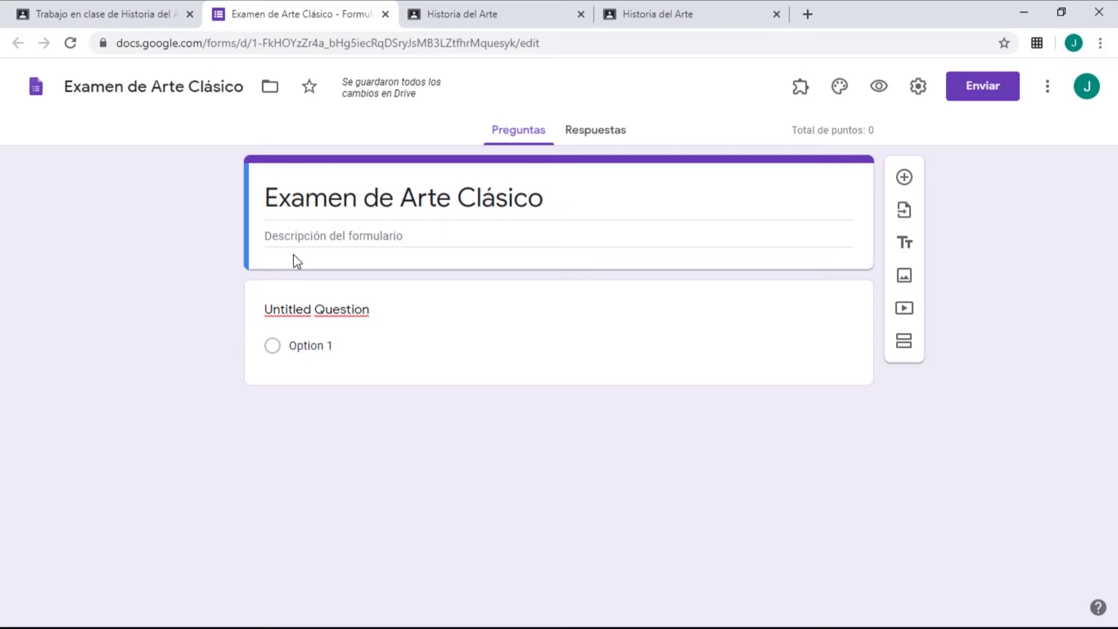
{"action": "left_click", "coordinate": [537, 290]}
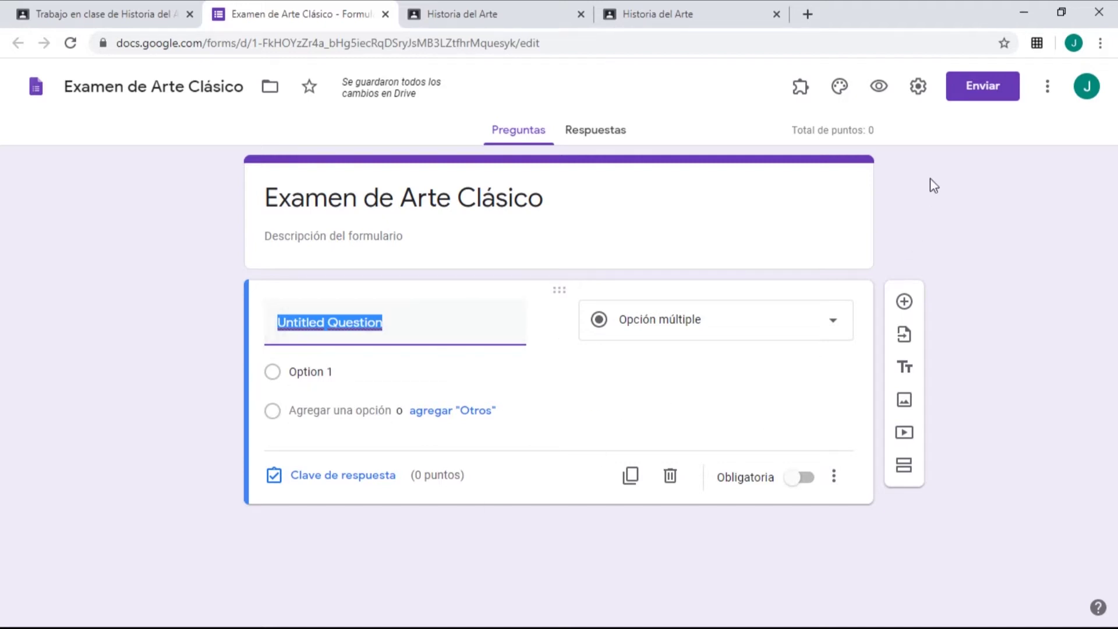
In the form's general settings, enable collecting e-mail addresses and limit each respondent to 1 response.
{"action": "left_click", "coordinate": [918, 87]}
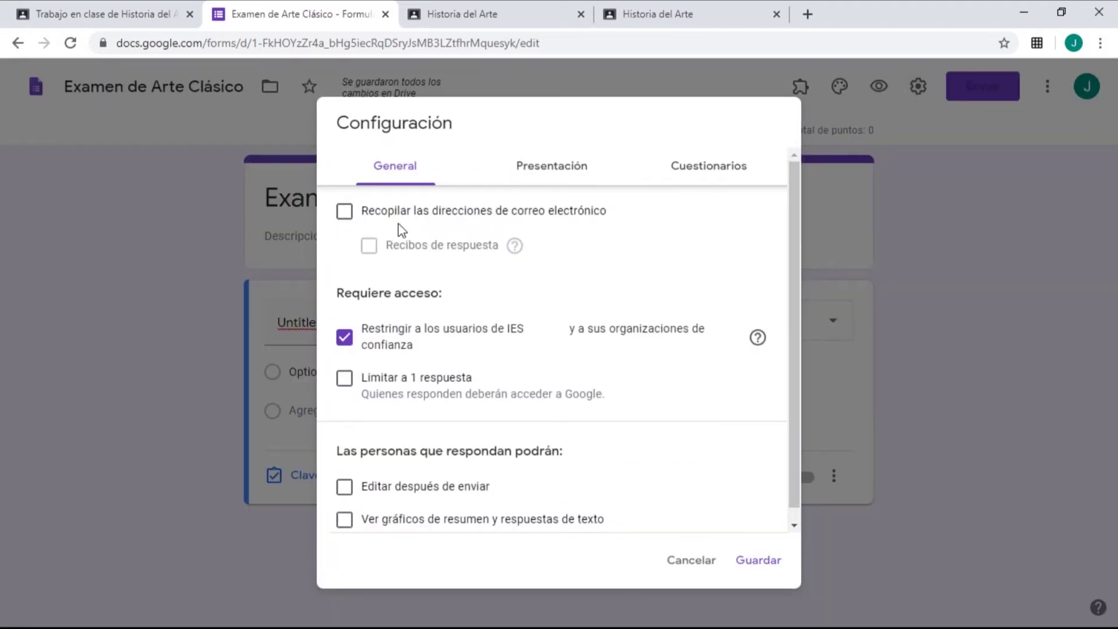
{"action": "left_click", "coordinate": [345, 213]}
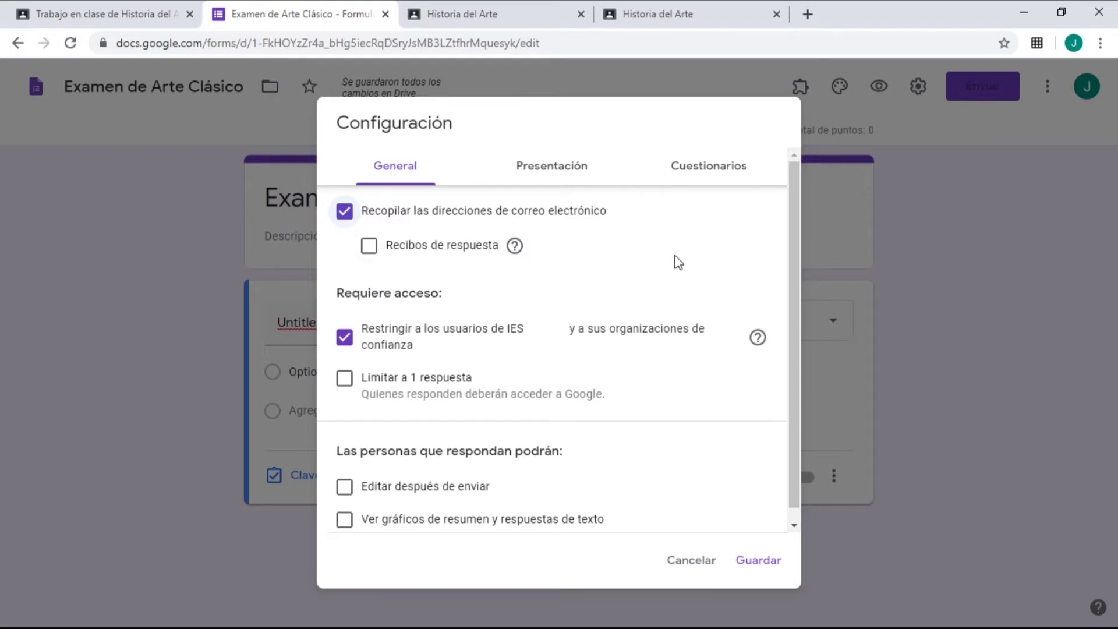
{"action": "scroll", "coordinate": [679, 262], "scroll_direction": "down", "scroll_amount": 1}
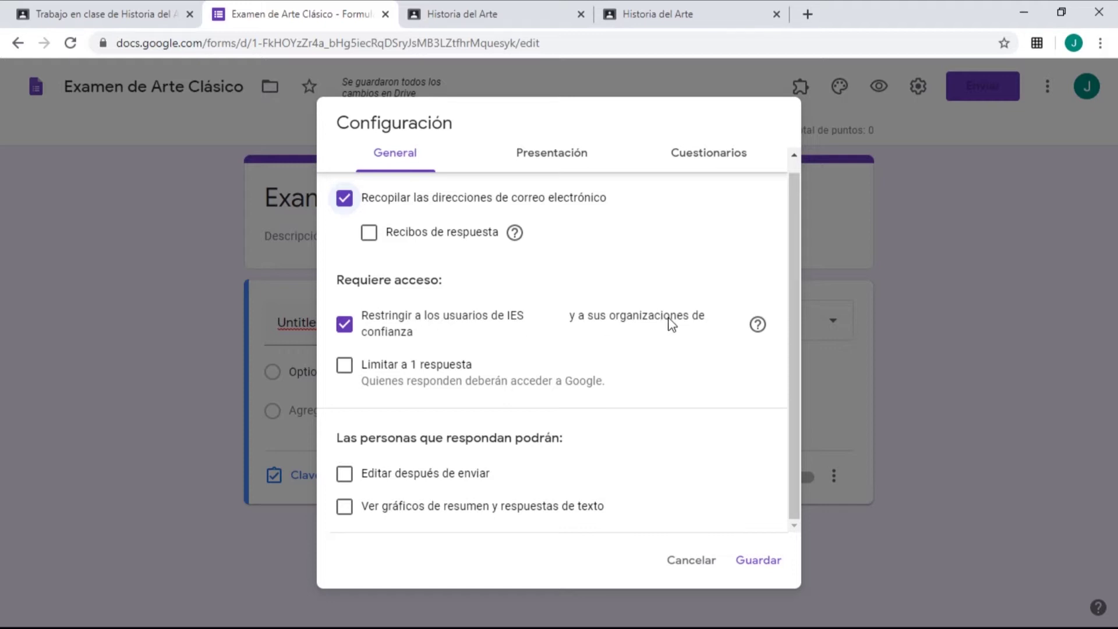
{"action": "left_click", "coordinate": [347, 369]}
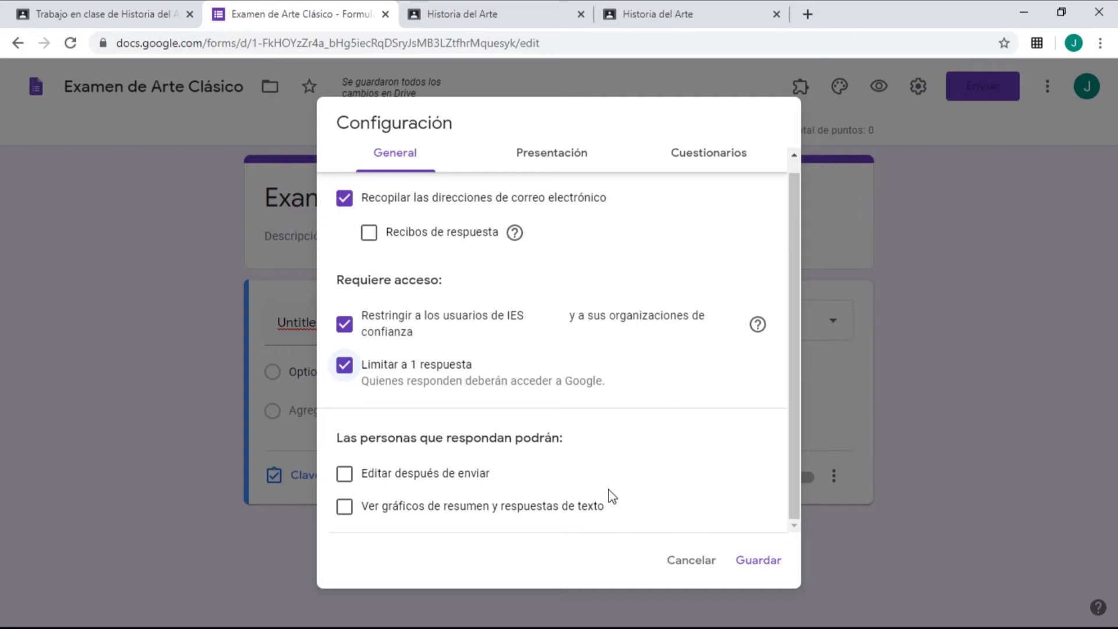
Enable random question order and set the confirmation message to "Se enviaron correctamente tus respuestas.".
{"action": "left_click", "coordinate": [558, 155]}
{"action": "left_click", "coordinate": [345, 245]}
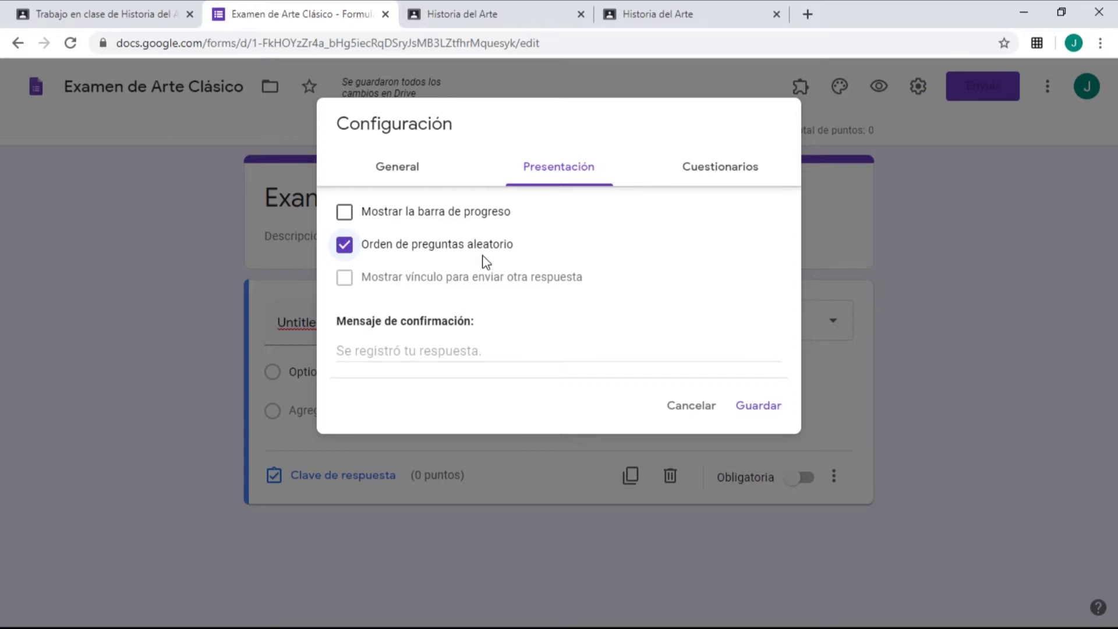
{"action": "left_click", "coordinate": [401, 353]}
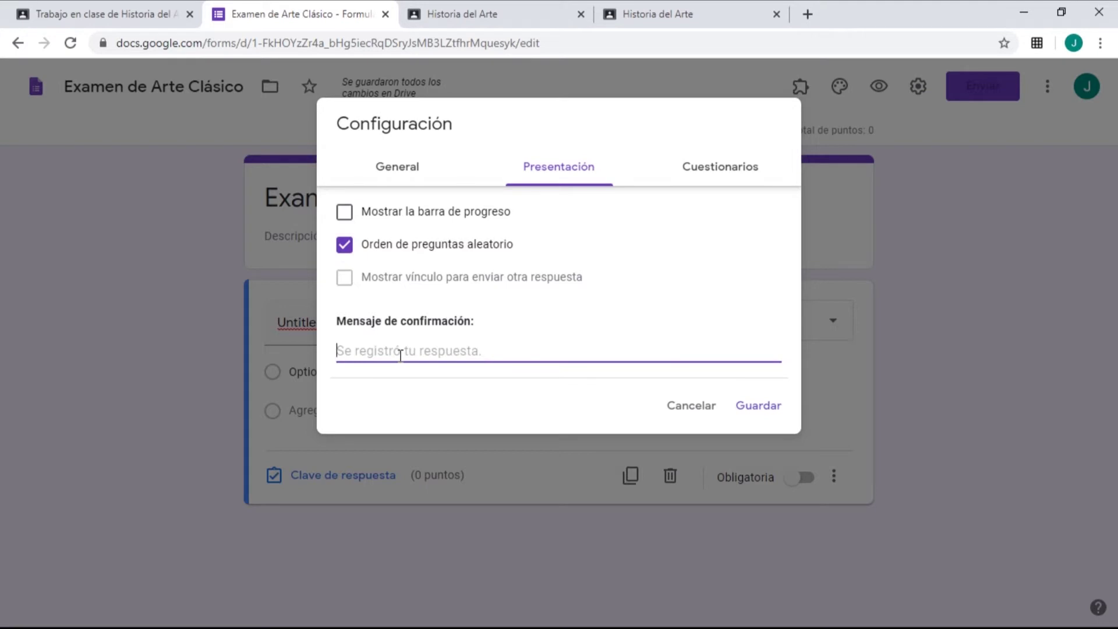
{"action": "type", "text": "Se enviaron correctamente tus respuestas."}
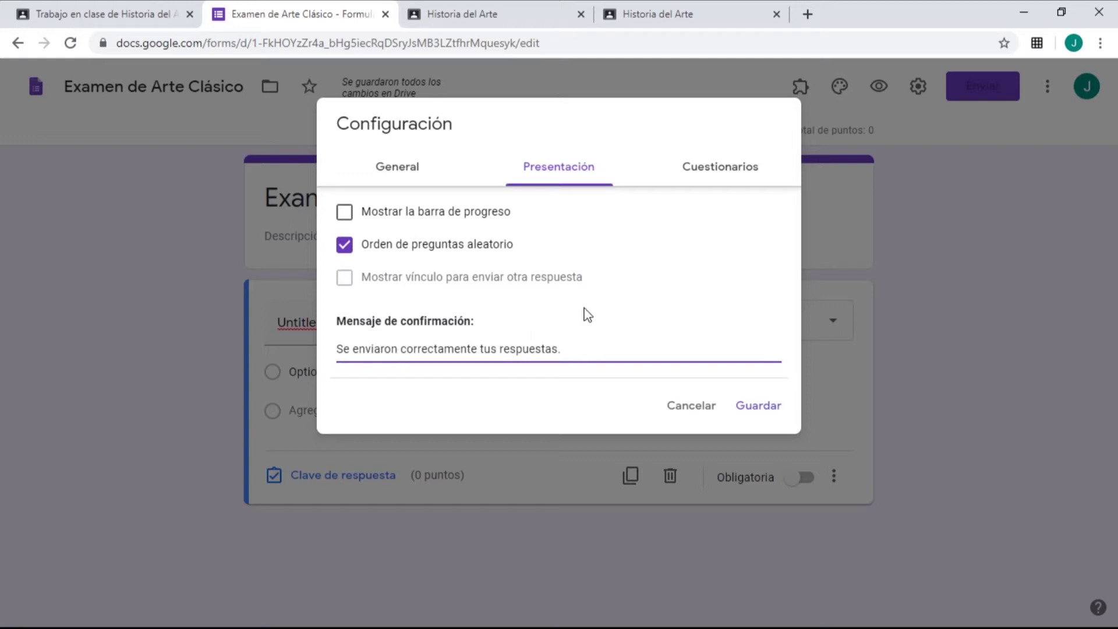
In the quiz settings, release grades after manual review, hide incorrectly answered questions from respondents and save the configuration.
{"action": "left_click", "coordinate": [711, 177]}
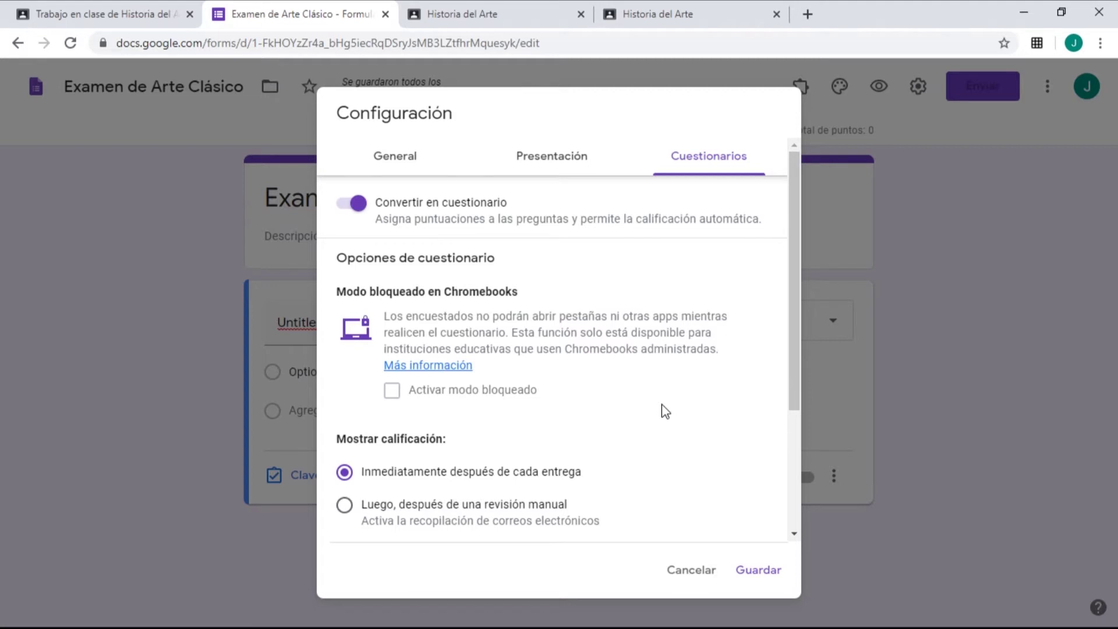
{"action": "scroll", "coordinate": [665, 411], "scroll_direction": "down", "scroll_amount": 3}
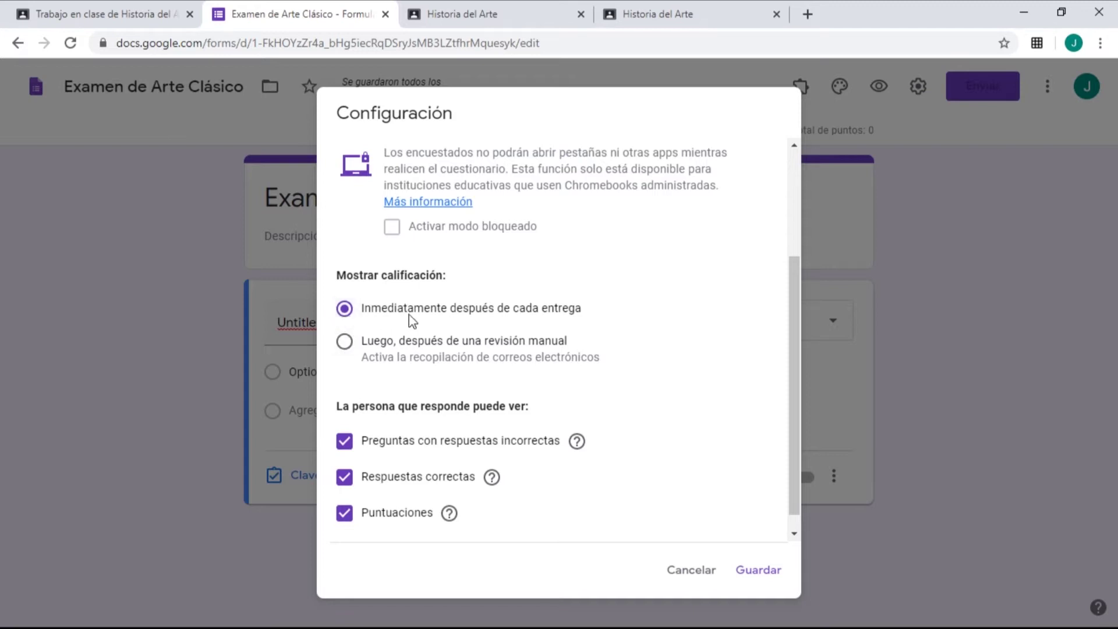
{"action": "left_click", "coordinate": [345, 342]}
{"action": "left_click", "coordinate": [345, 442]}
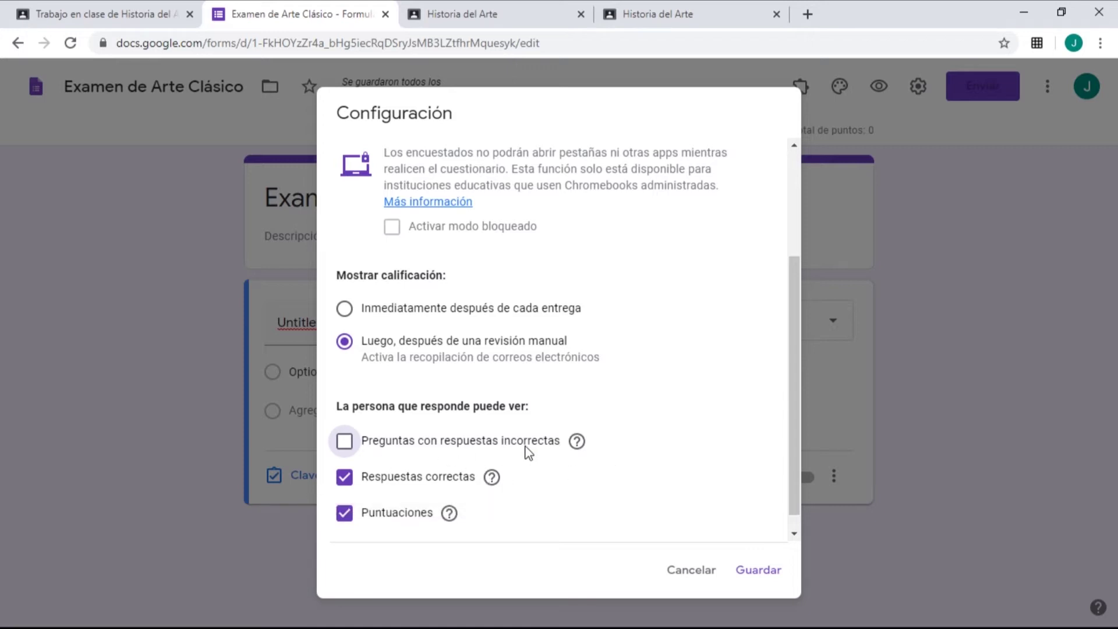
{"action": "mouse_move", "coordinate": [490, 477]}
{"action": "left_click", "coordinate": [758, 572]}
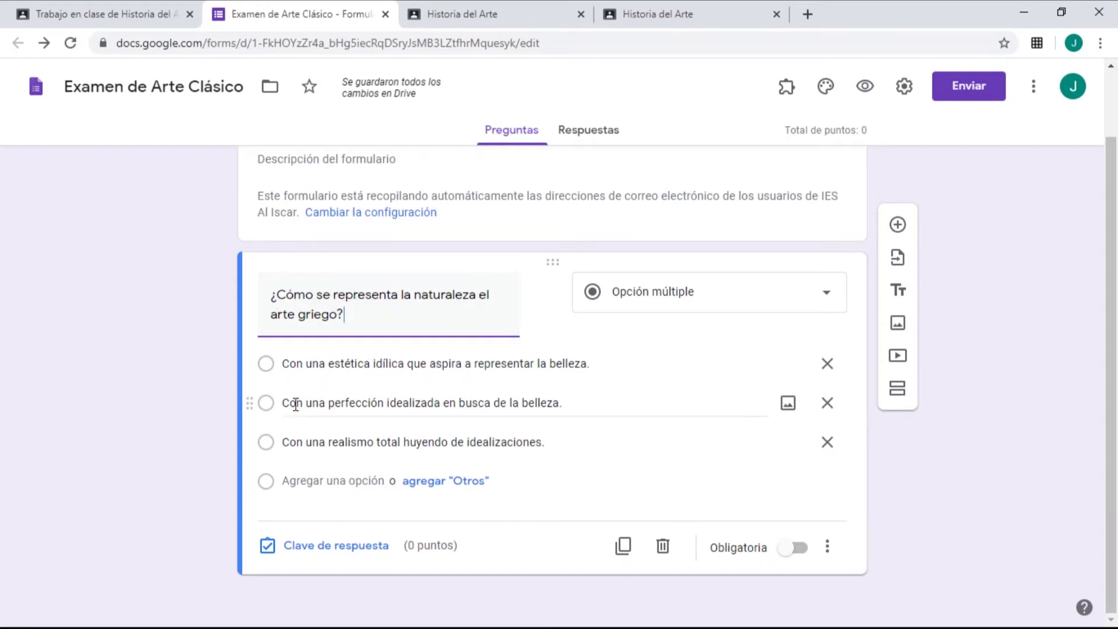
Try adding two extra answer options below the third one of the Greek nature question, and remove both.
{"action": "left_click", "coordinate": [308, 482]}
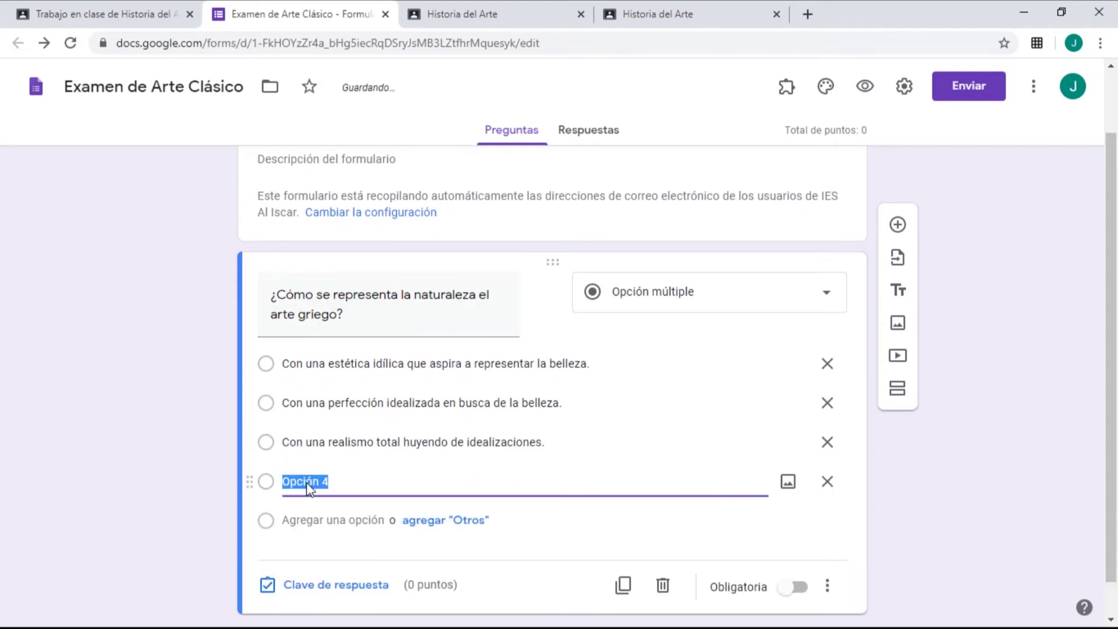
{"action": "left_click", "coordinate": [304, 513]}
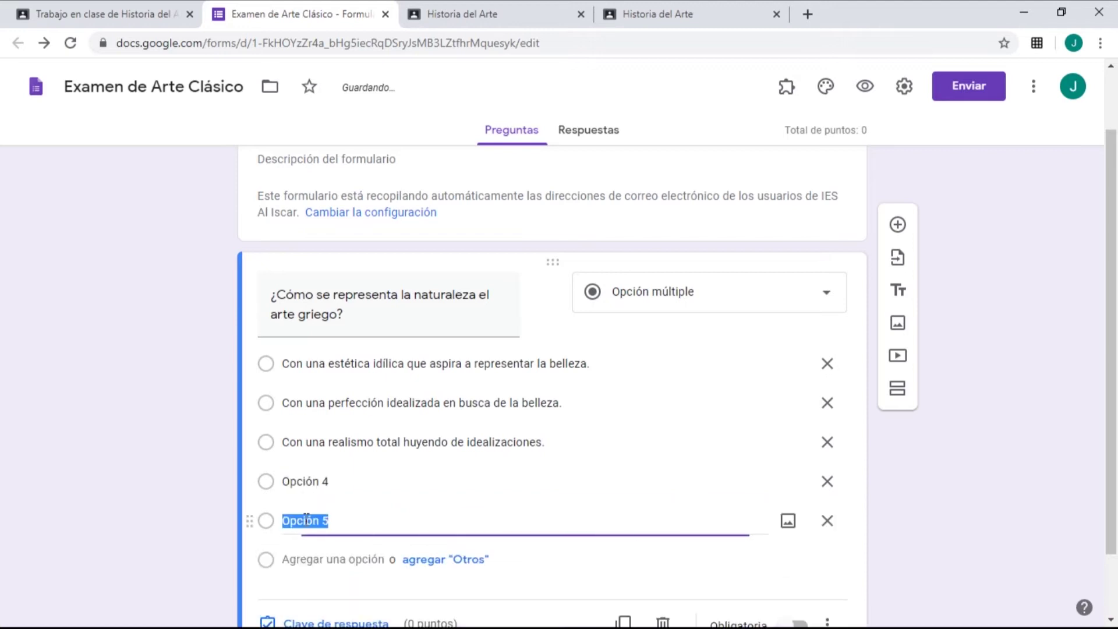
{"action": "left_click", "coordinate": [827, 481]}
{"action": "left_click", "coordinate": [828, 481]}
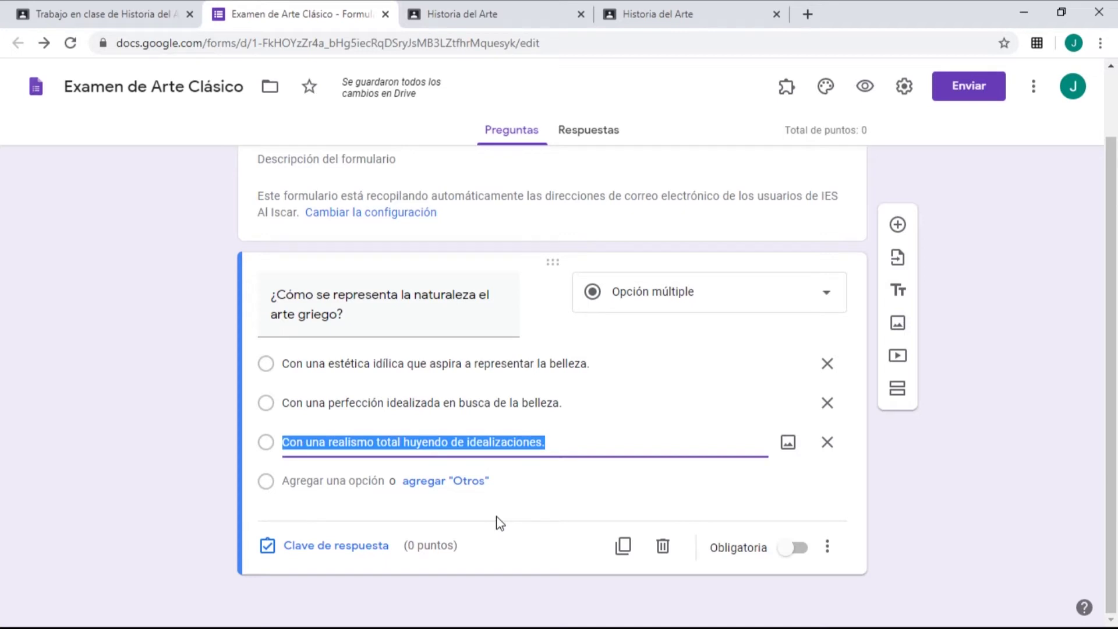
In the first question's answer key, assign 15 points and mark the "estética idílica" and "perfección idealizada" options as correct.
{"action": "left_click", "coordinate": [324, 548]}
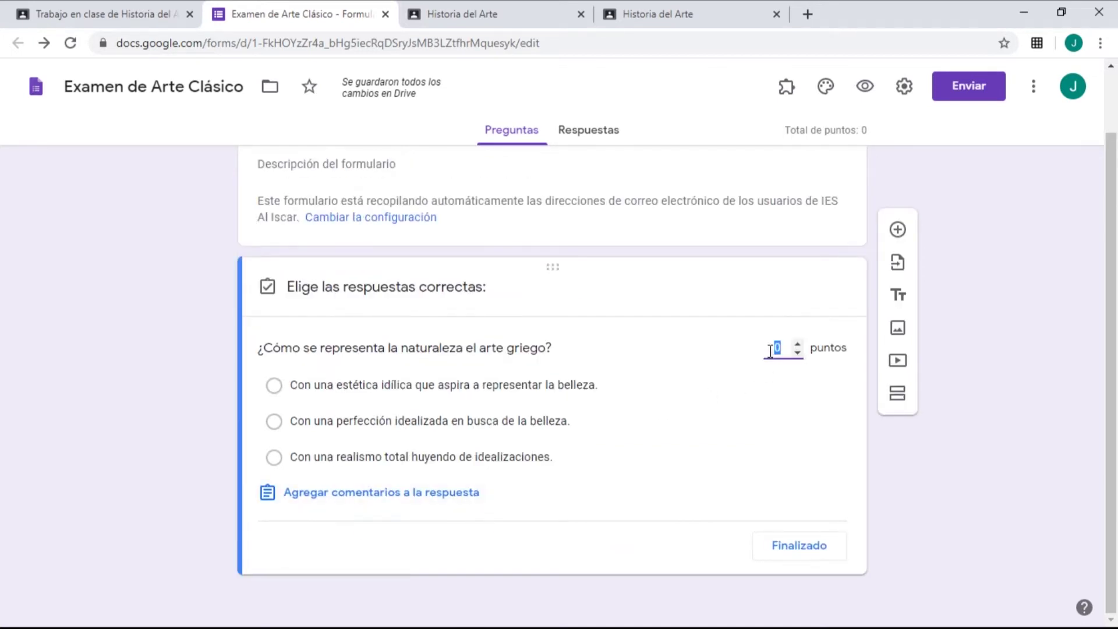
{"action": "type", "text": "15"}
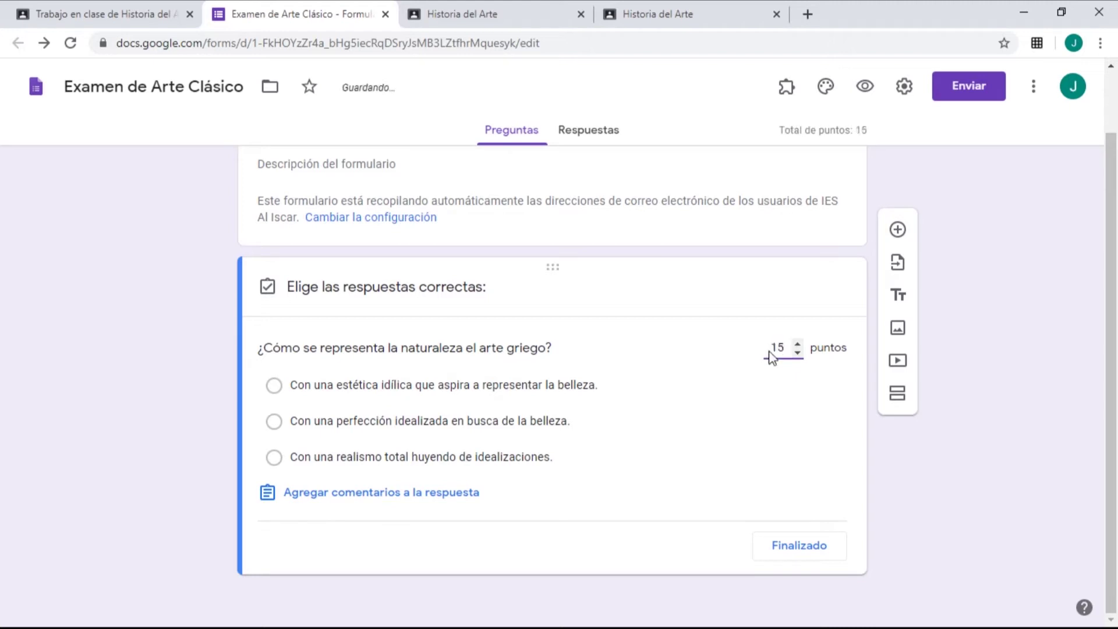
{"action": "left_click", "coordinate": [274, 387]}
{"action": "left_click", "coordinate": [275, 422]}
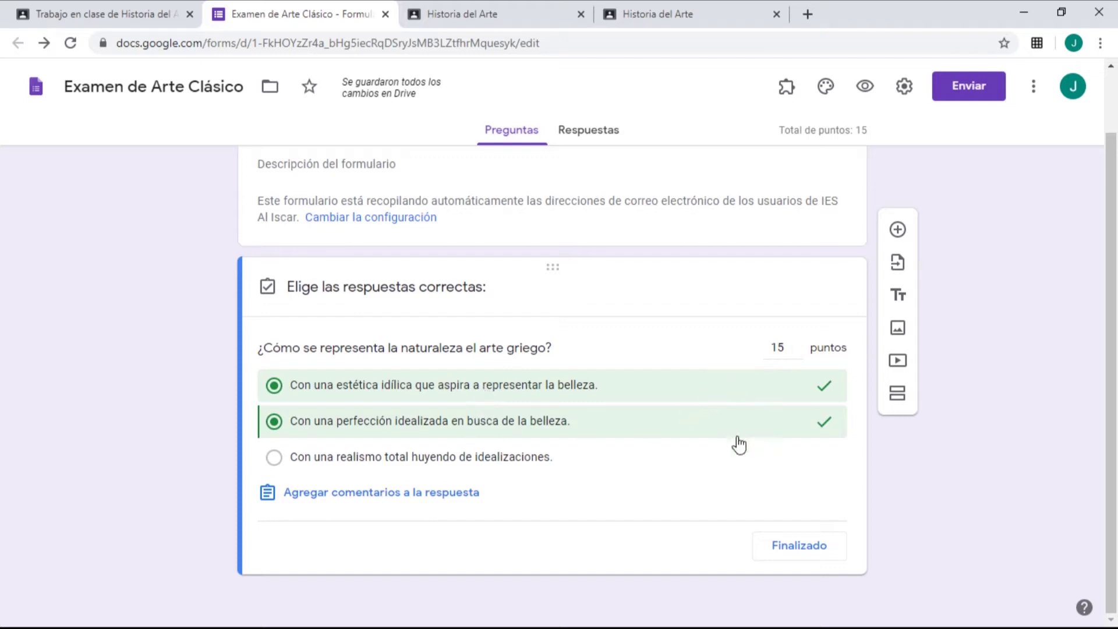
{"action": "left_click", "coordinate": [799, 546]}
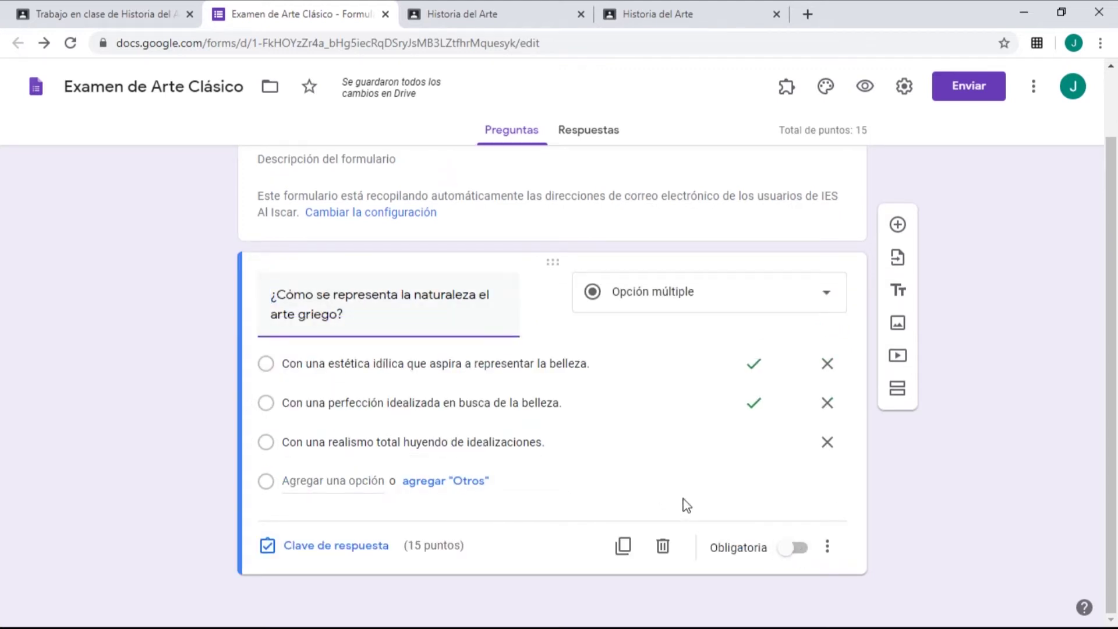
Make the first question required and turn on random ordering of its options.
{"action": "left_click", "coordinate": [786, 551]}
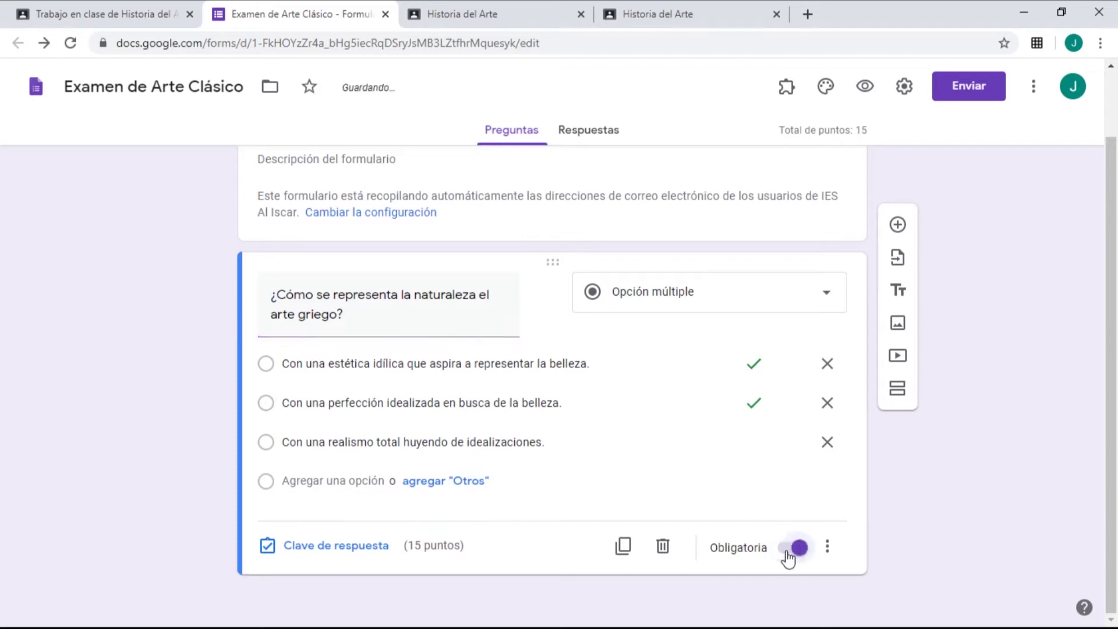
{"action": "left_click", "coordinate": [829, 548]}
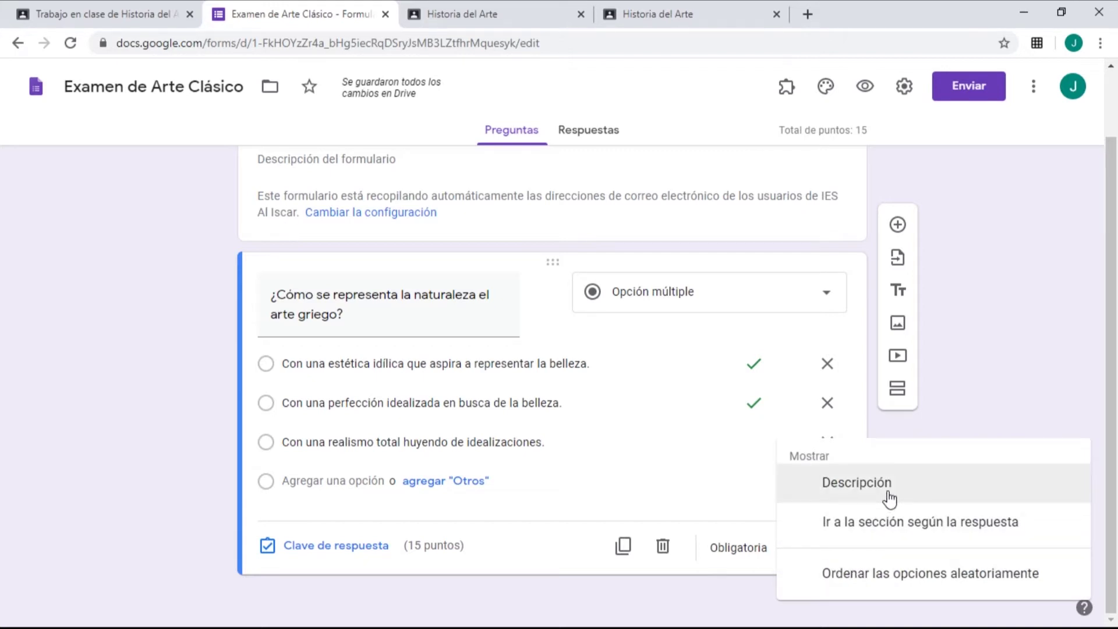
{"action": "left_click", "coordinate": [906, 579]}
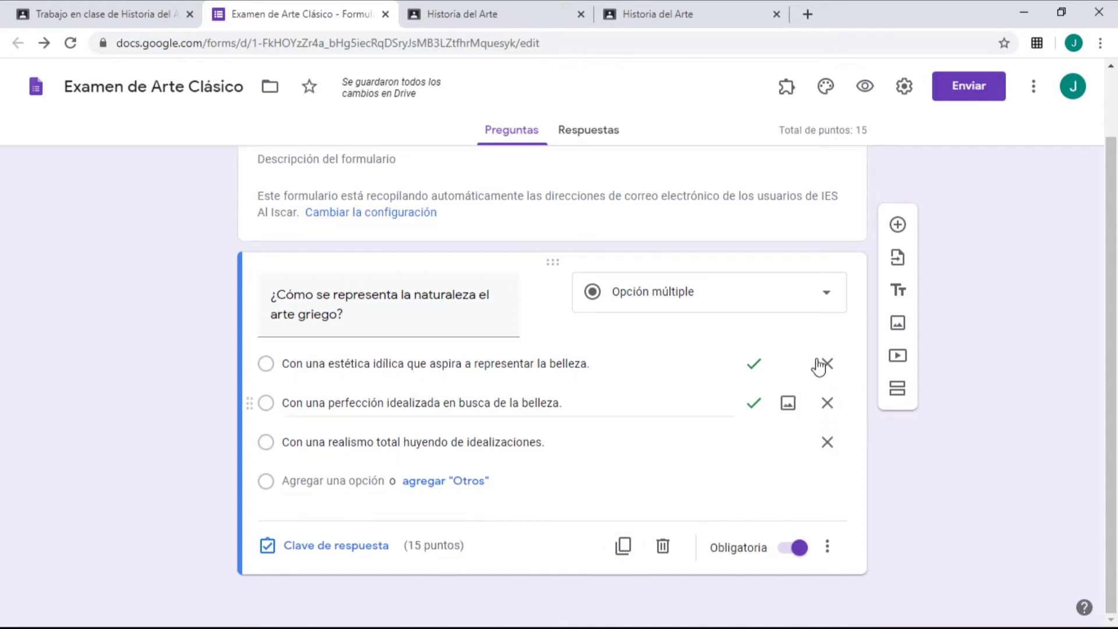
Add a second question below the first one and set its type to Casillas de verificación.
{"action": "left_click", "coordinate": [897, 227]}
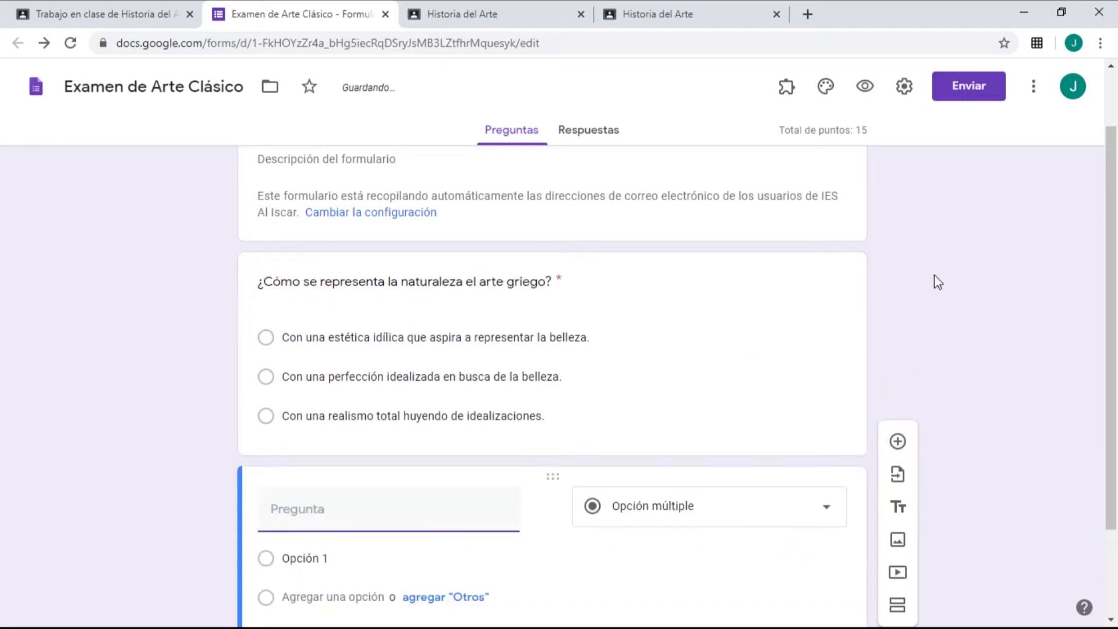
{"action": "left_click", "coordinate": [767, 402]}
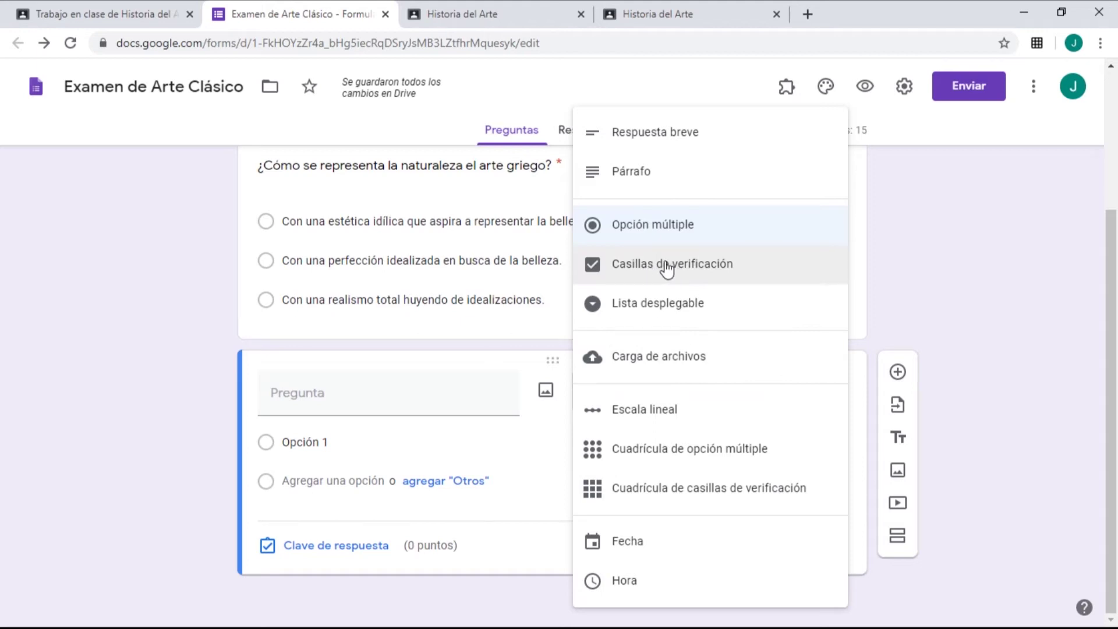
{"action": "left_click", "coordinate": [991, 264]}
{"action": "left_click", "coordinate": [827, 392]}
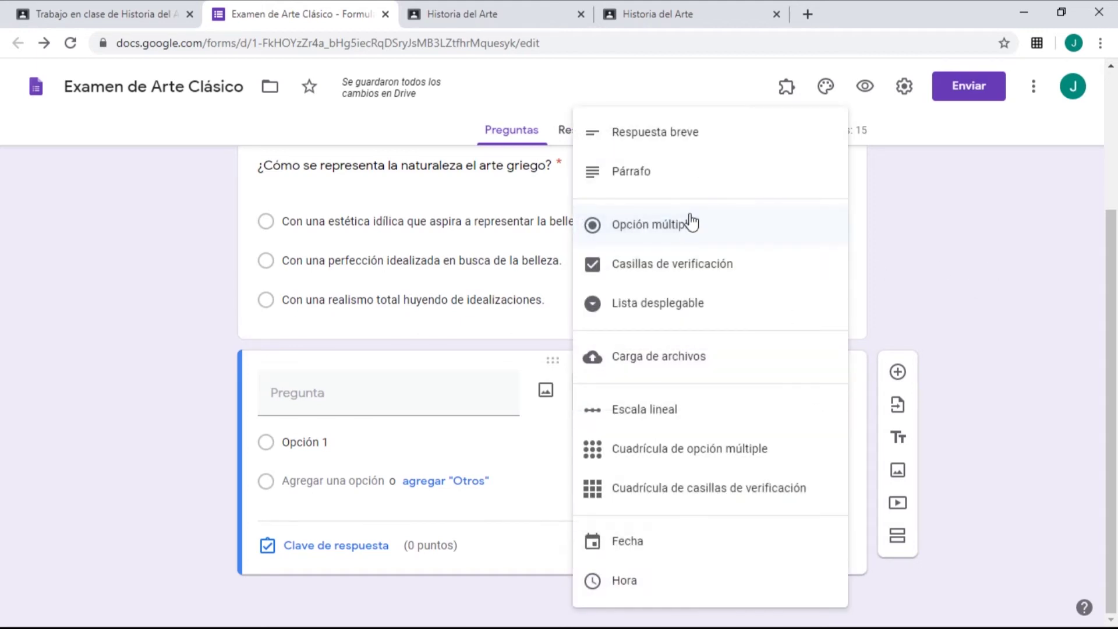
{"action": "left_click", "coordinate": [692, 266]}
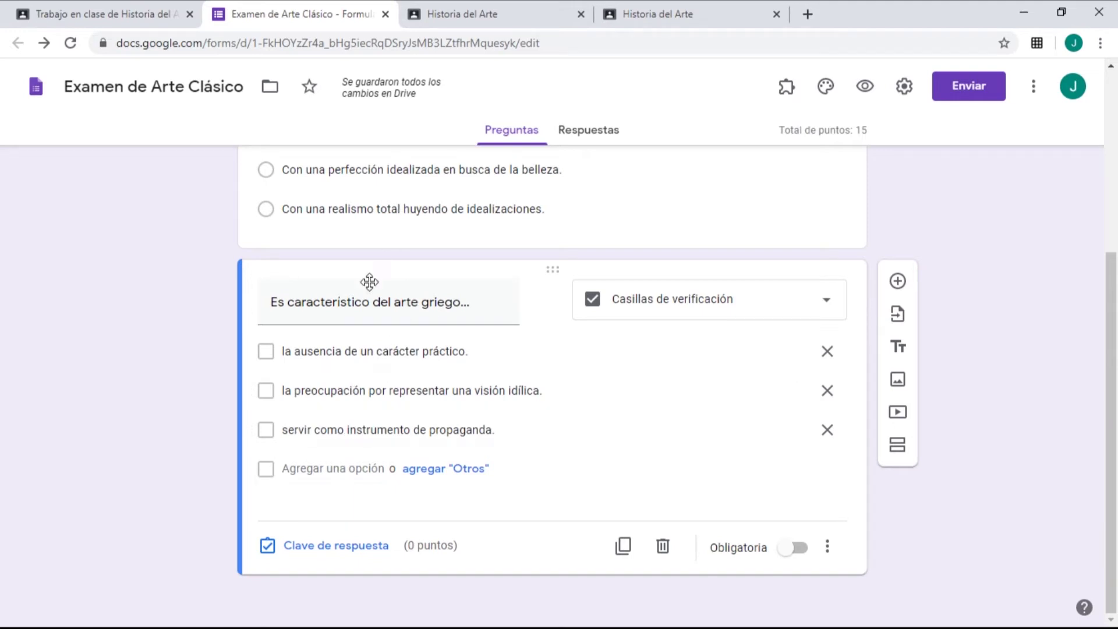
Try adding two extra checkbox options to "Es característico del arte griego...", and remove both.
{"action": "left_click", "coordinate": [320, 470]}
{"action": "left_click", "coordinate": [318, 506]}
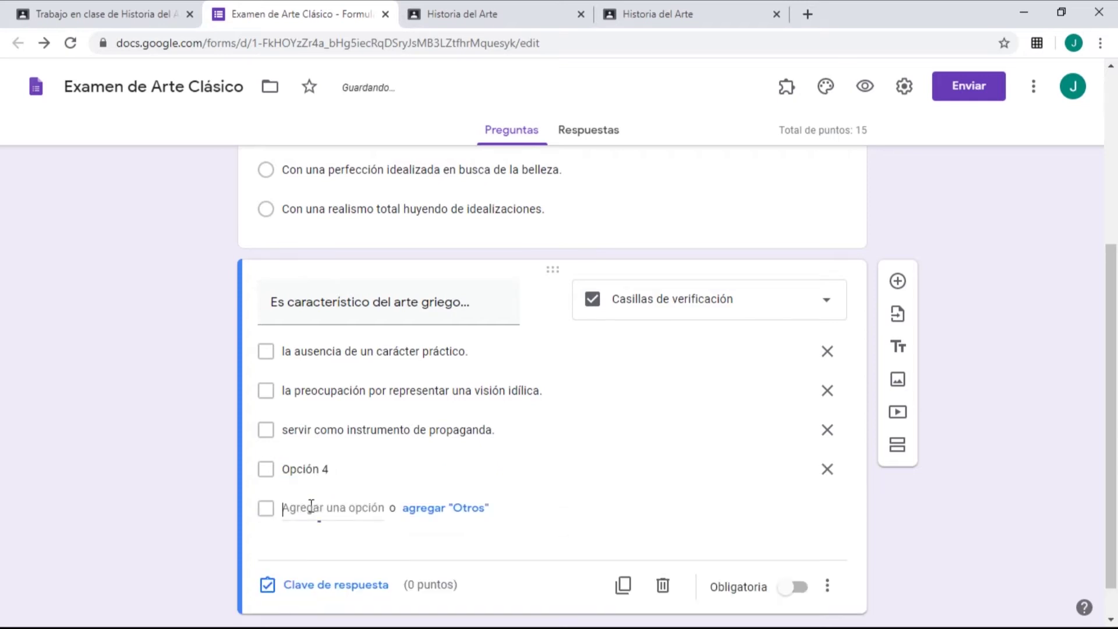
{"action": "left_click", "coordinate": [828, 510]}
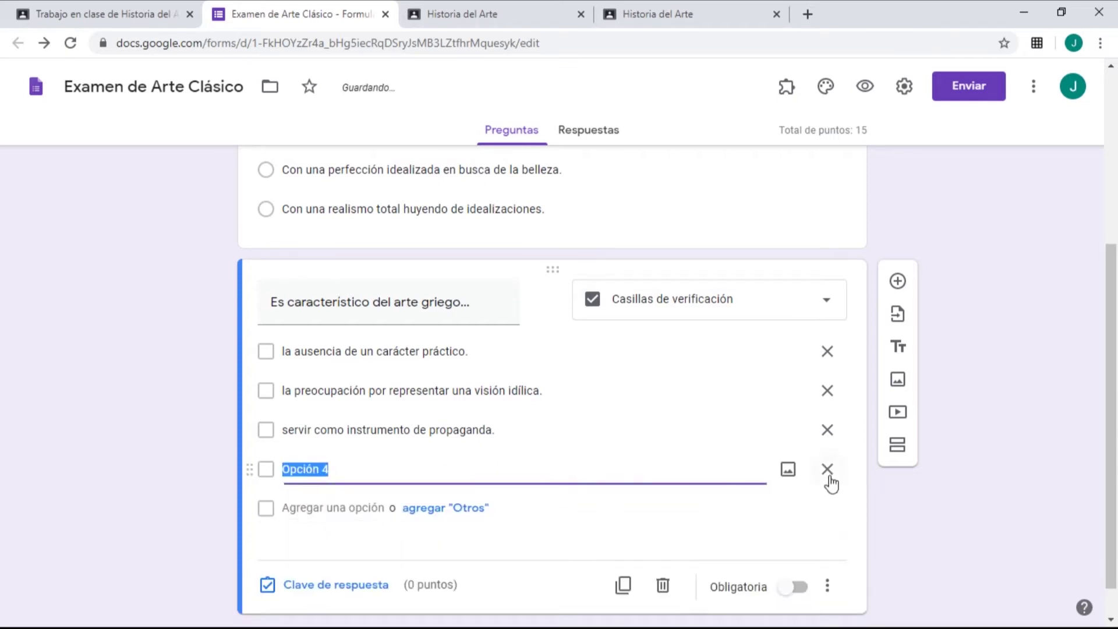
{"action": "left_click", "coordinate": [828, 471]}
Make the question "Es característico del arte griego..." required and turn on random ordering of its options.
{"action": "left_click", "coordinate": [794, 551]}
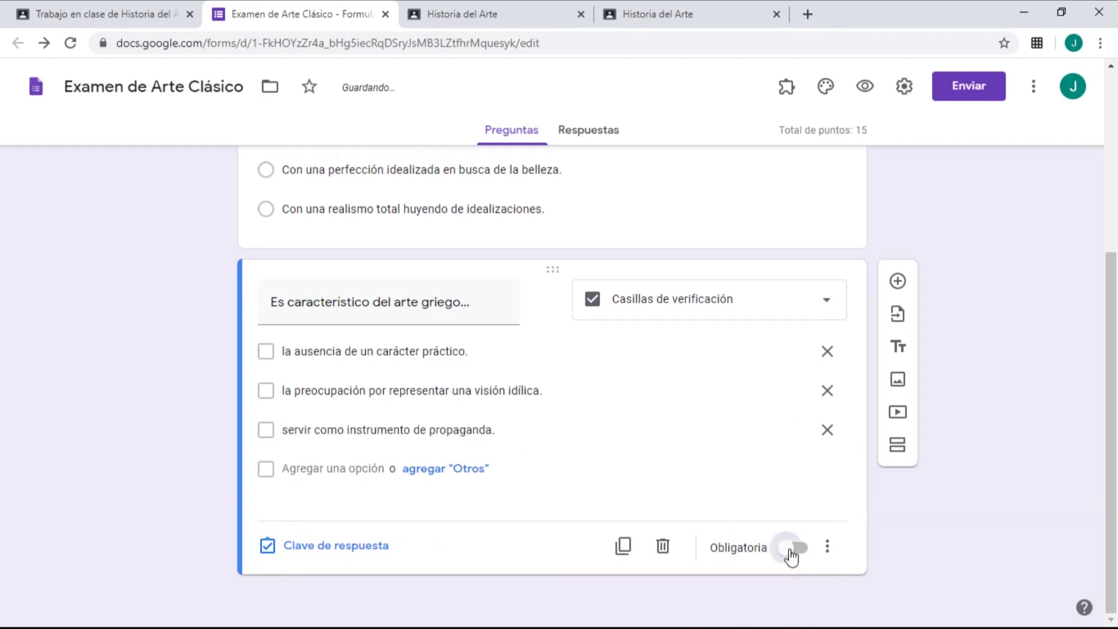
{"action": "left_click", "coordinate": [828, 546]}
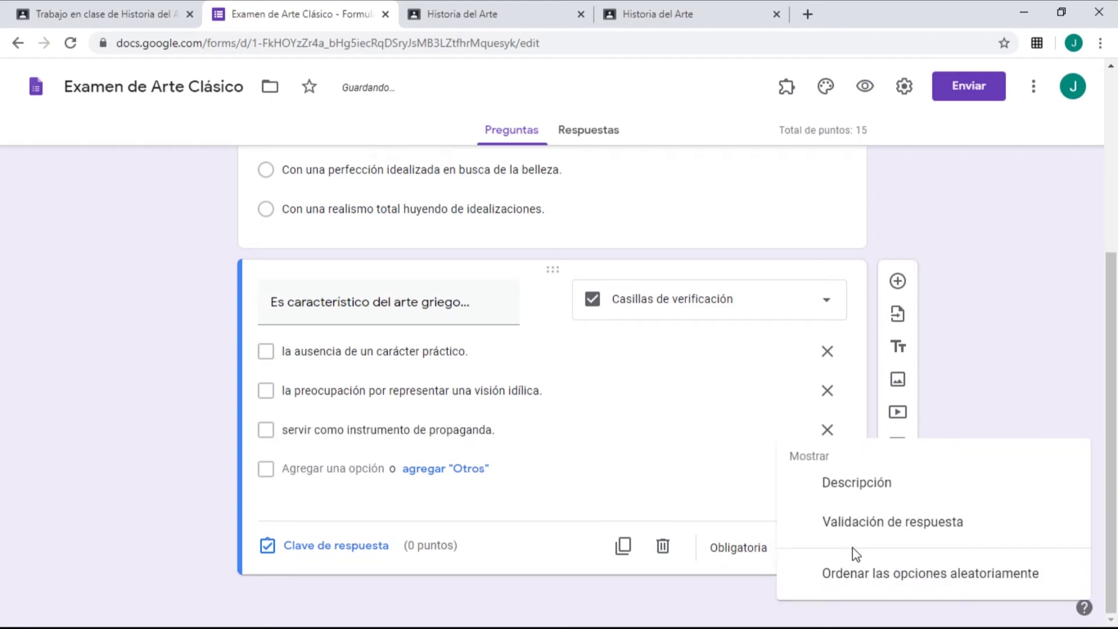
{"action": "left_click", "coordinate": [892, 577]}
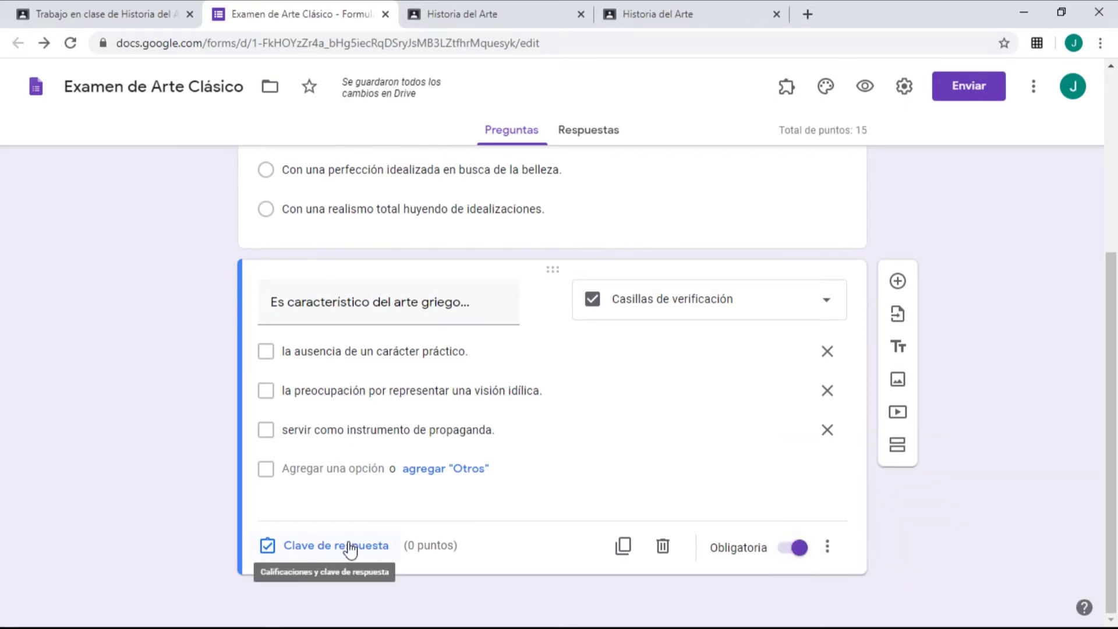
In the checkbox question's answer key, assign 15 points and mark "la ausencia de un carácter práctico" and "la preocupación por representar una visión idílica" correct.
{"action": "left_click", "coordinate": [322, 548]}
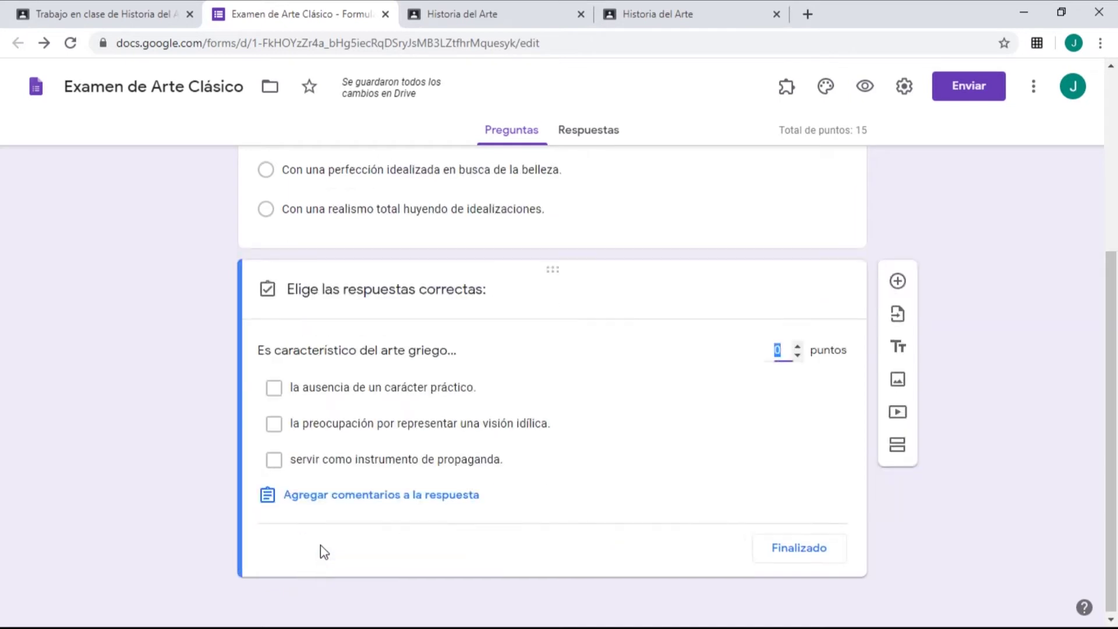
{"action": "left_click", "coordinate": [780, 353]}
{"action": "type", "text": "5"}
{"action": "key", "text": "BackSpace"}
{"action": "type", "text": "15"}
{"action": "left_click", "coordinate": [273, 392]}
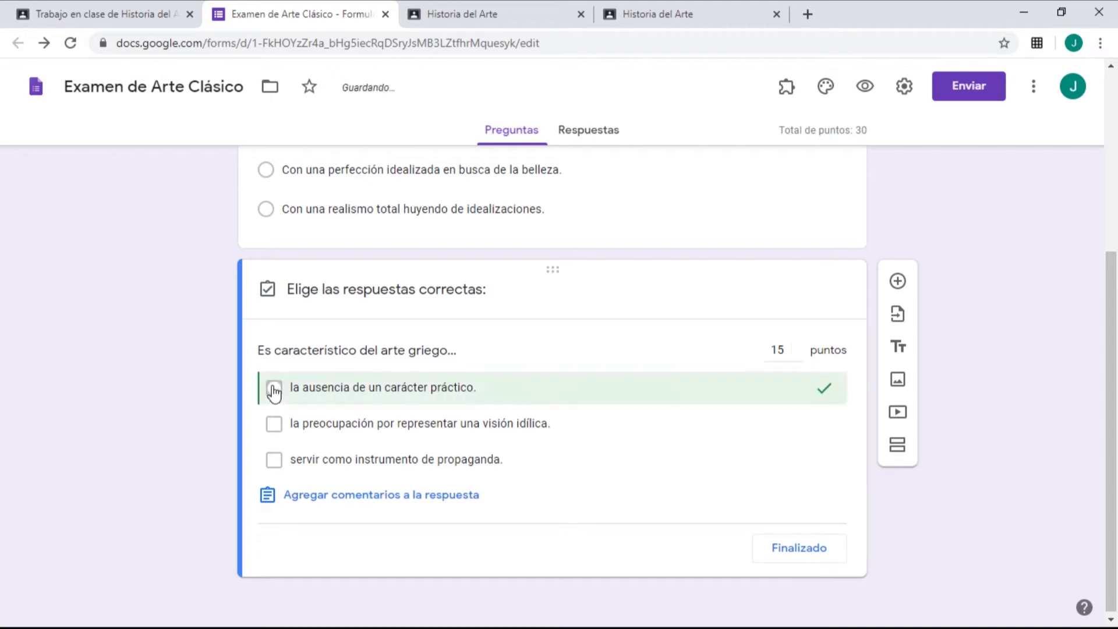
{"action": "left_click", "coordinate": [275, 425]}
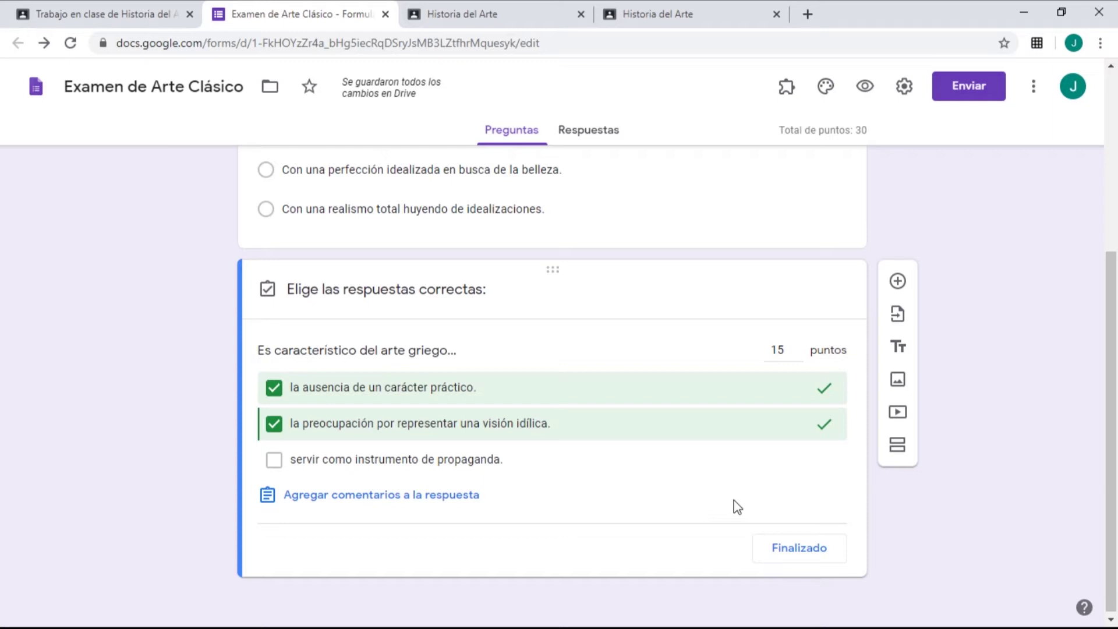
{"action": "left_click", "coordinate": [812, 546]}
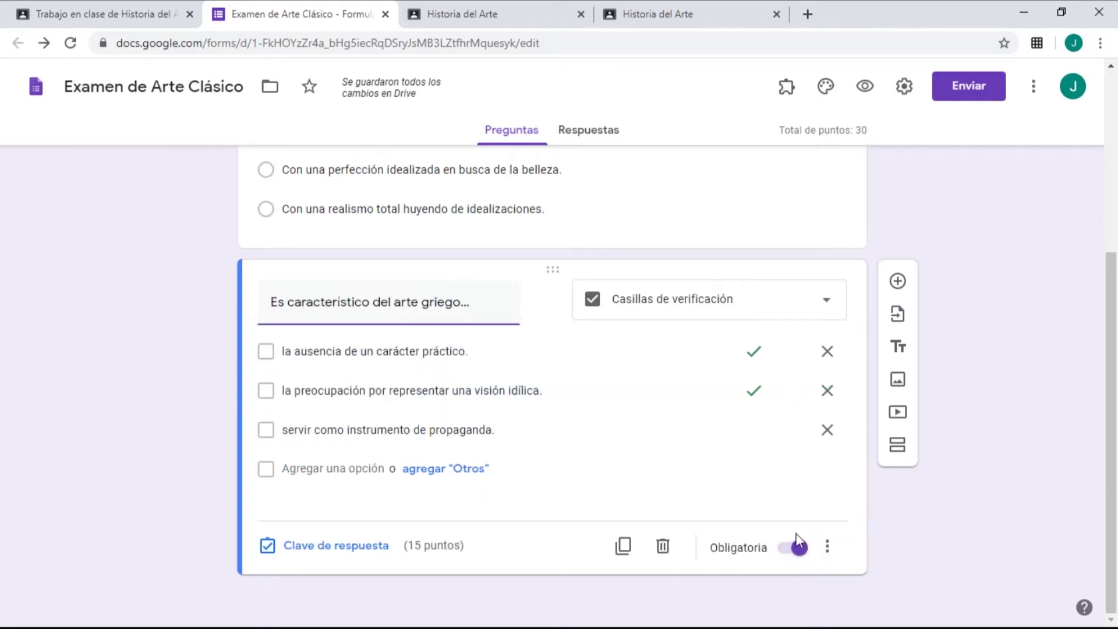
Add the description "Puedes marcar más de una." to the checkbox question.
{"action": "left_click", "coordinate": [828, 549]}
{"action": "left_click", "coordinate": [857, 482]}
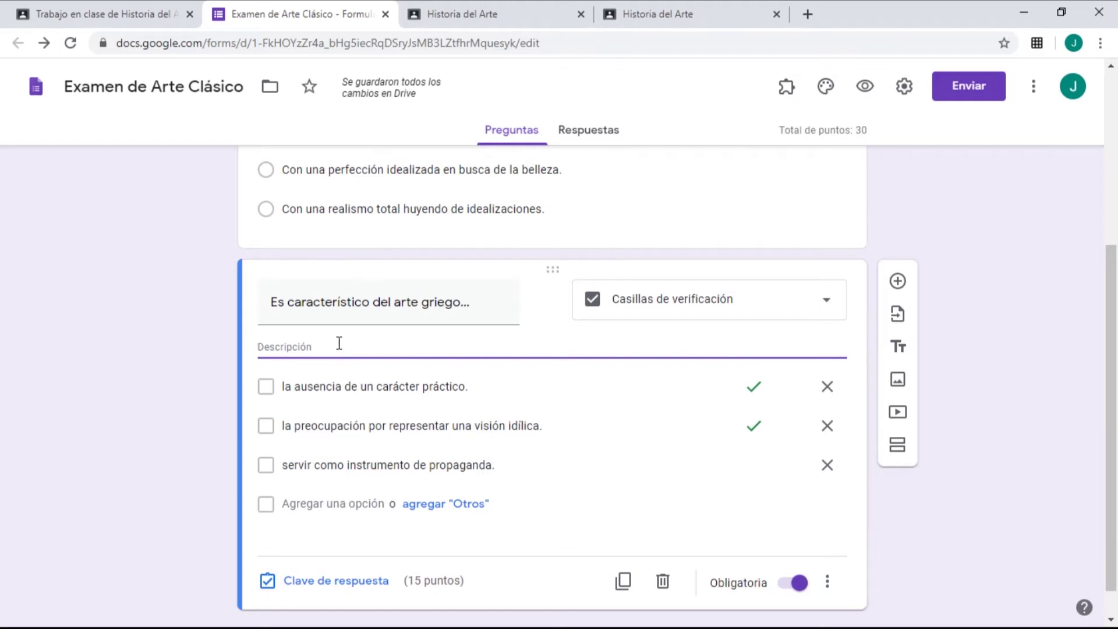
{"action": "type", "text": "Puedes ser más de una."}
{"action": "double_click", "coordinate": [307, 347]}
{"action": "type", "text": "marcar más de una."}
{"action": "left_click", "coordinate": [999, 349]}
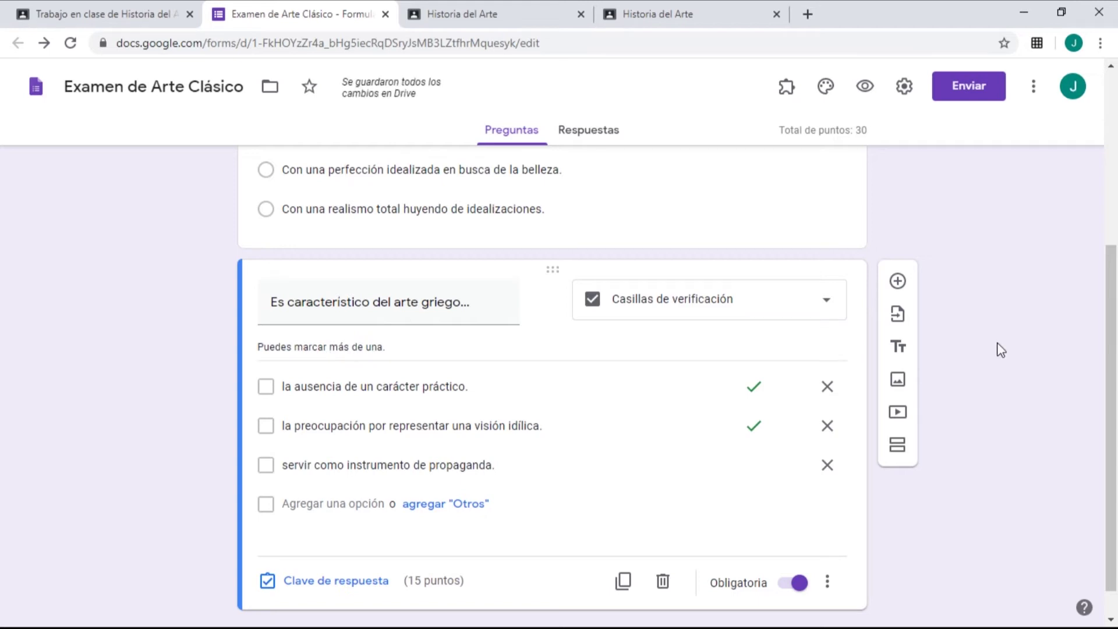
{"action": "scroll", "coordinate": [1001, 350], "scroll_direction": "down", "scroll_amount": 1}
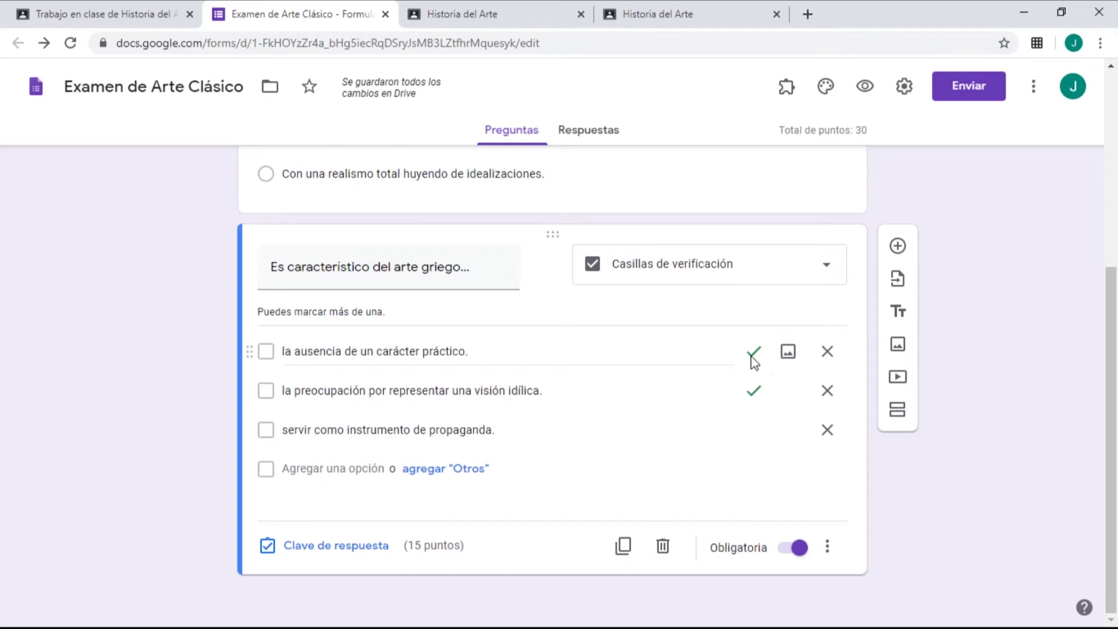
{"action": "left_click", "coordinate": [755, 391]}
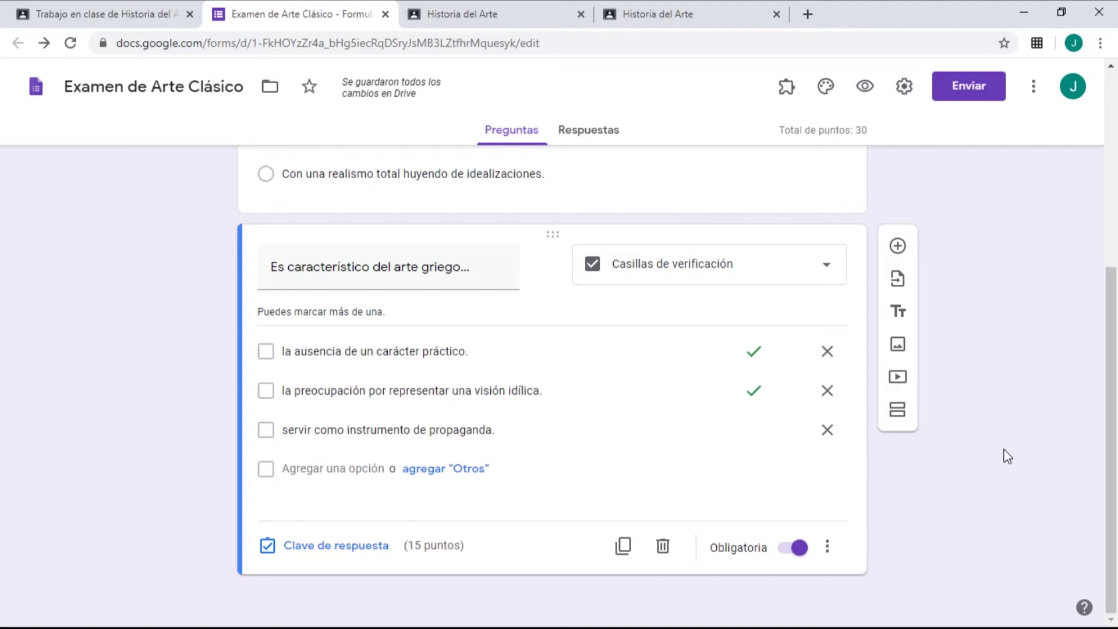
Add a multiple-choice question "¿Cuál de estas columnas es de estilo dórico?" and insert the image dorico.jpg into its first option.
{"action": "left_click", "coordinate": [898, 246]}
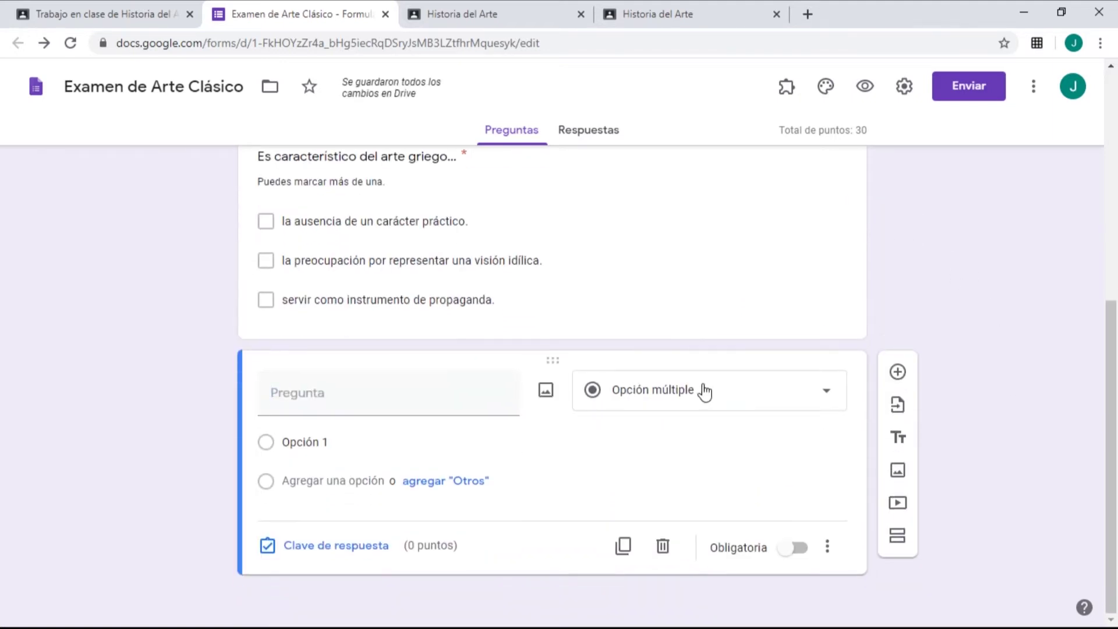
{"action": "left_click", "coordinate": [357, 392]}
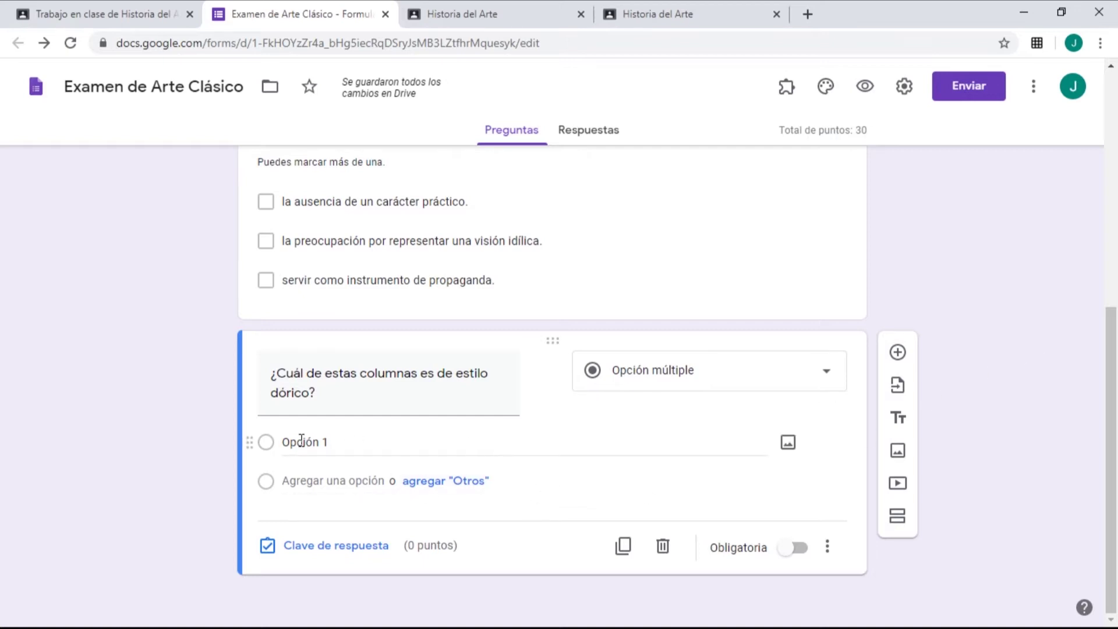
{"action": "left_click", "coordinate": [789, 444]}
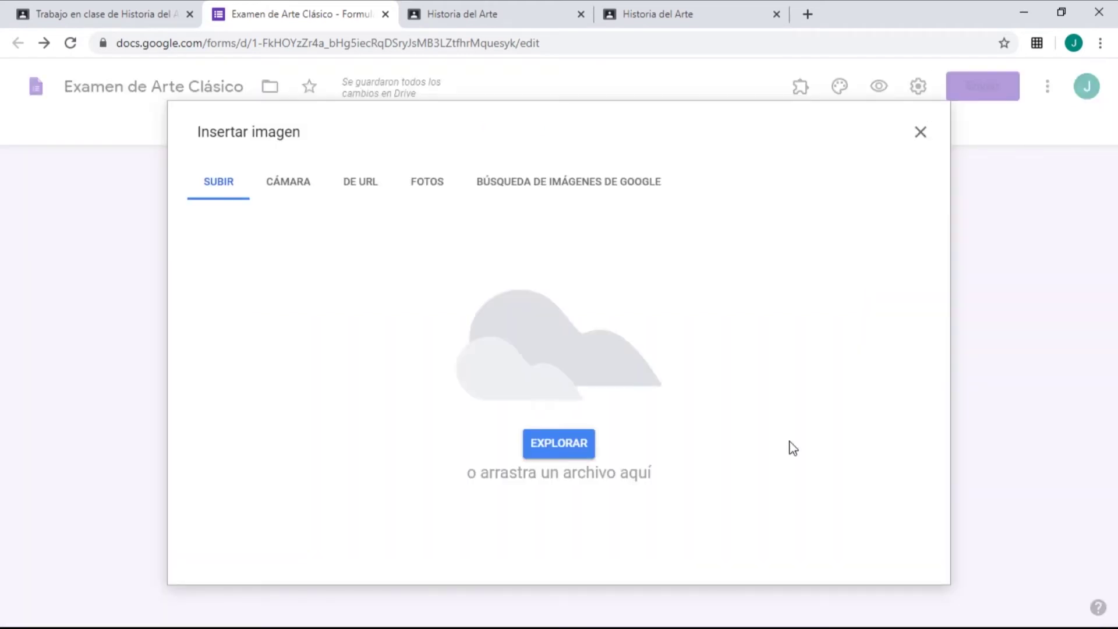
{"action": "left_click", "coordinate": [548, 440]}
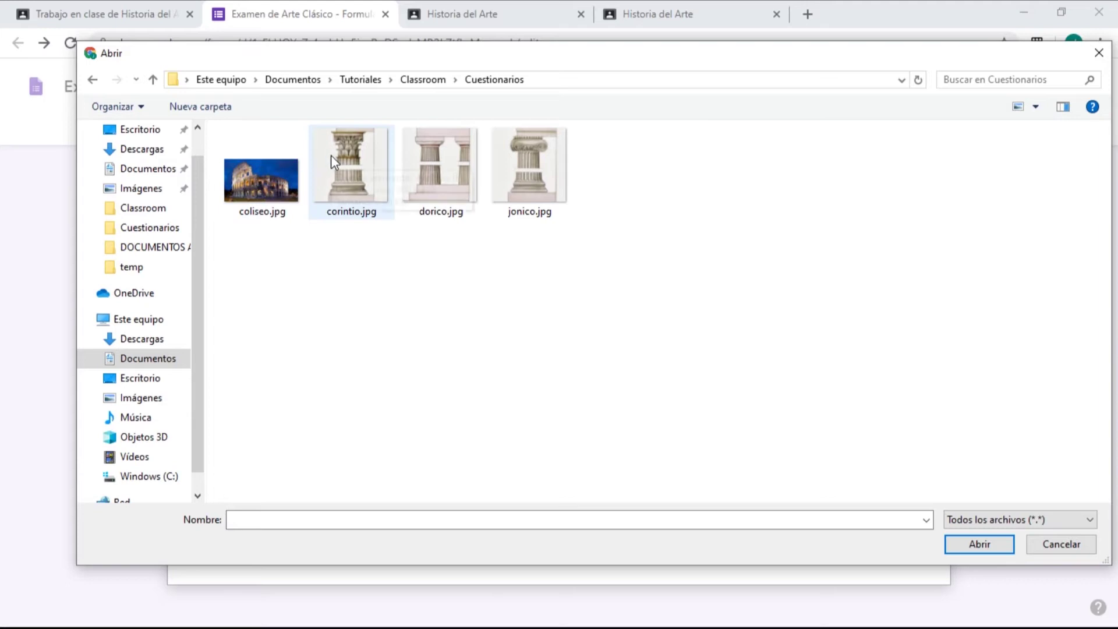
{"action": "left_click", "coordinate": [457, 161]}
{"action": "double_click", "coordinate": [457, 161]}
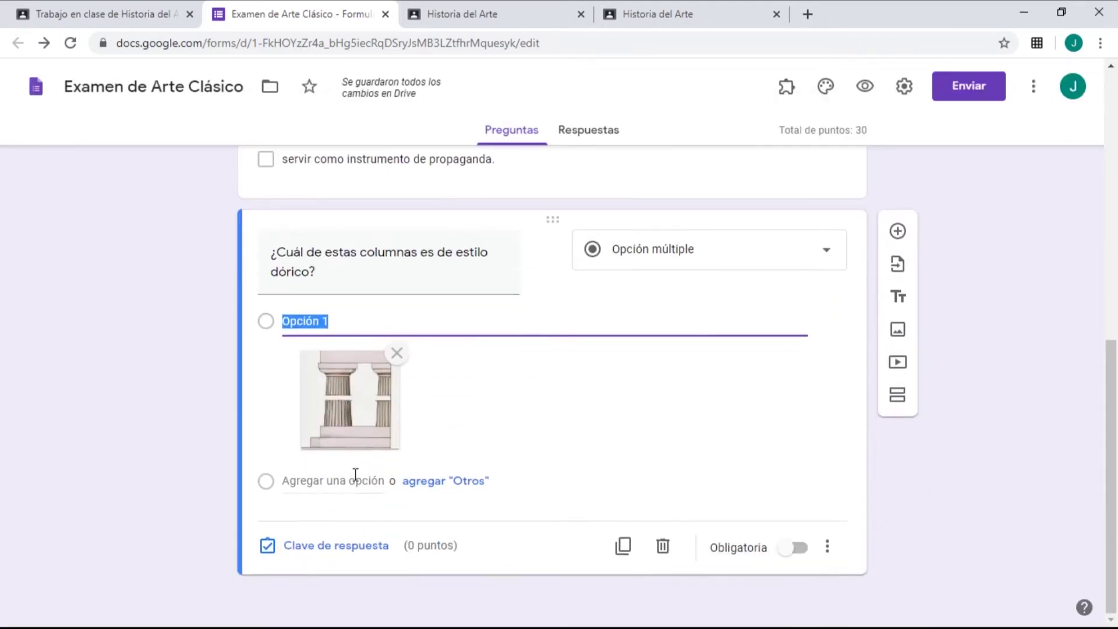
Add a second option to the Doric column question and upload the image jonico.jpg to it.
{"action": "left_click", "coordinate": [332, 481]}
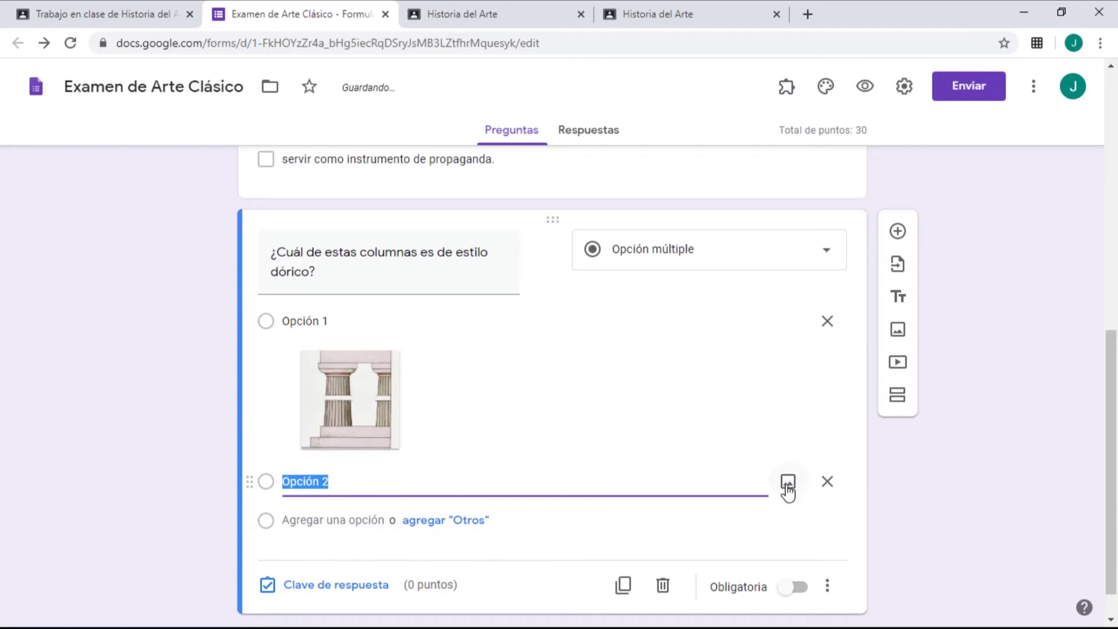
{"action": "left_click", "coordinate": [788, 483]}
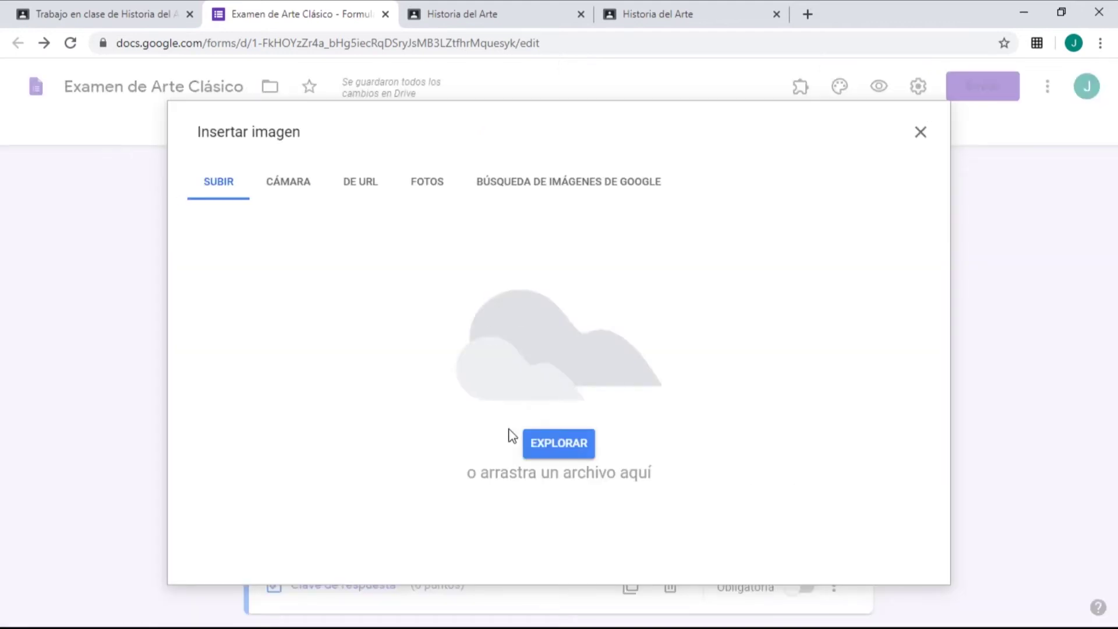
{"action": "left_click", "coordinate": [558, 442]}
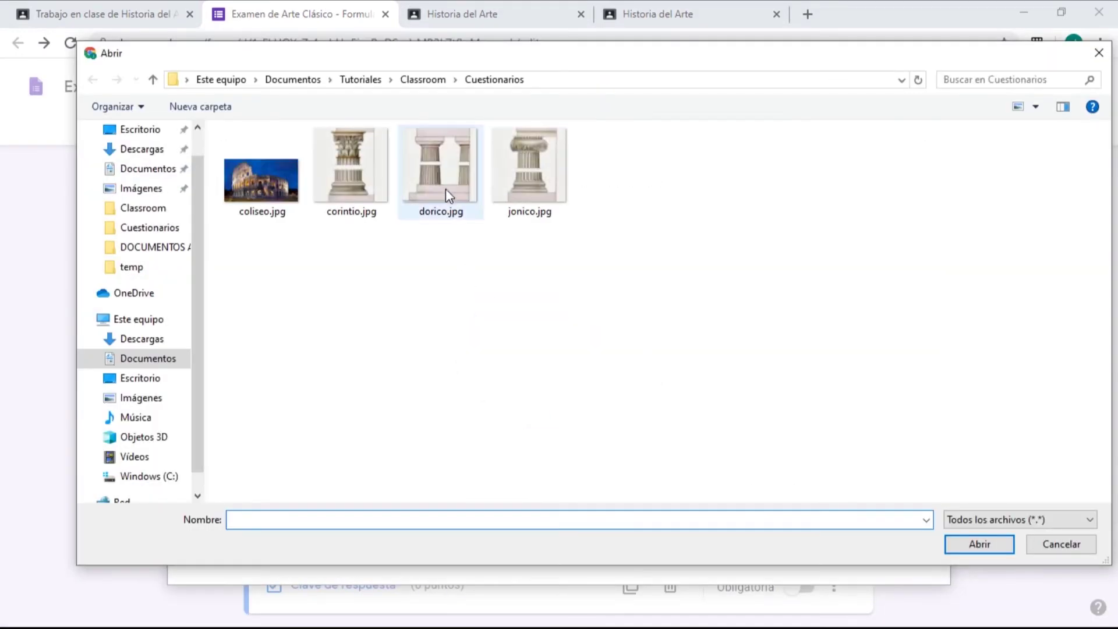
{"action": "double_click", "coordinate": [530, 161]}
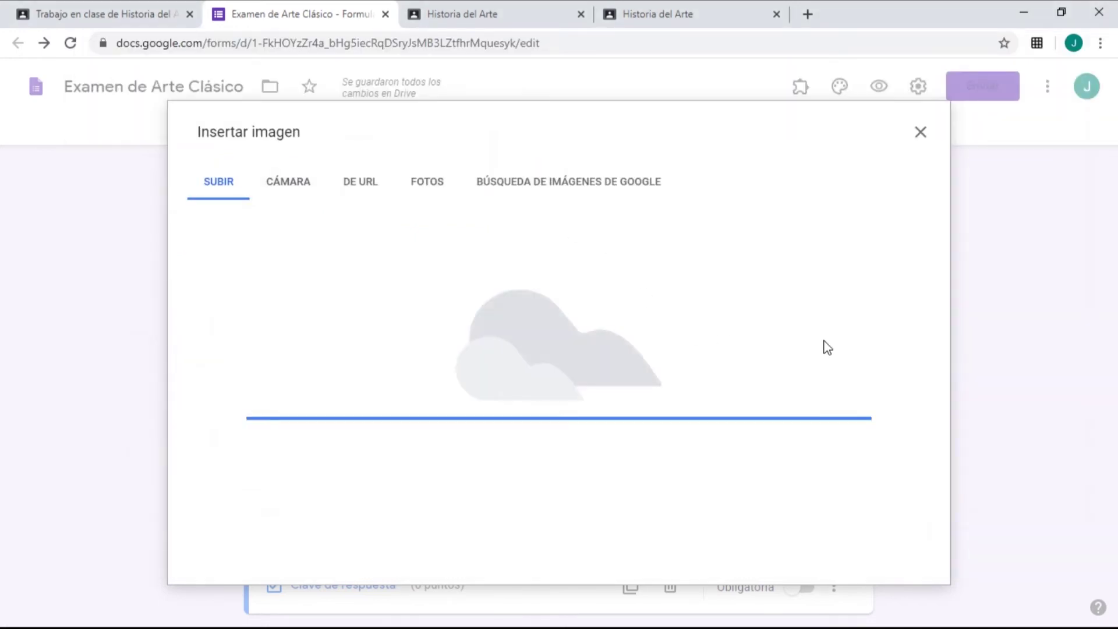
Add a third option to the Doric column question and upload the image corintio.jpg to it.
{"action": "scroll", "coordinate": [631, 393], "scroll_direction": "down", "scroll_amount": 3}
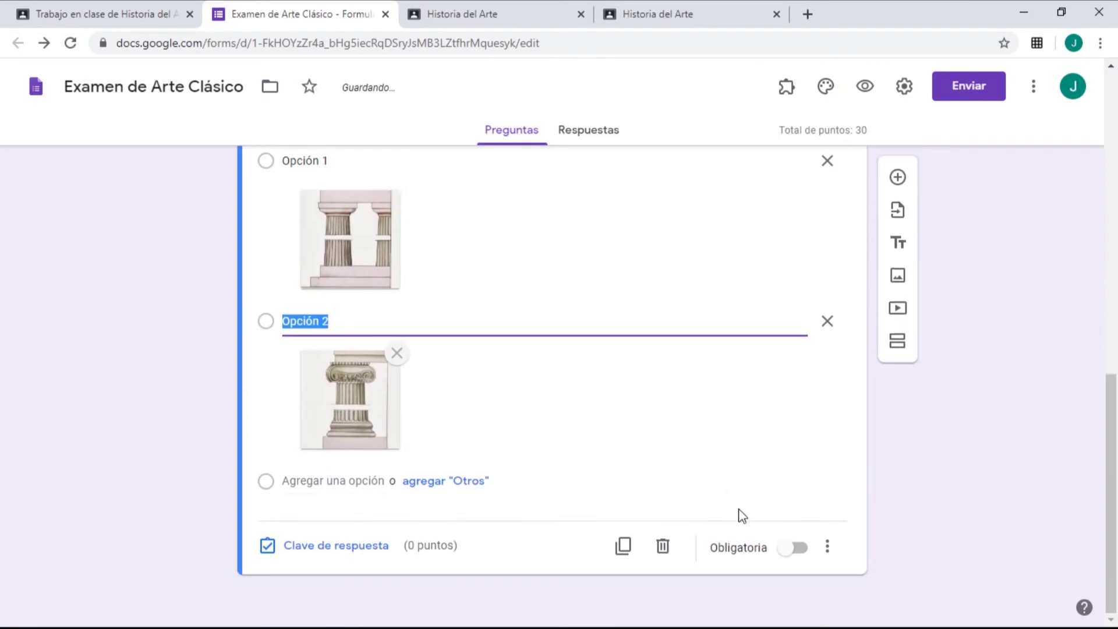
{"action": "left_click", "coordinate": [306, 479]}
{"action": "left_click", "coordinate": [790, 484]}
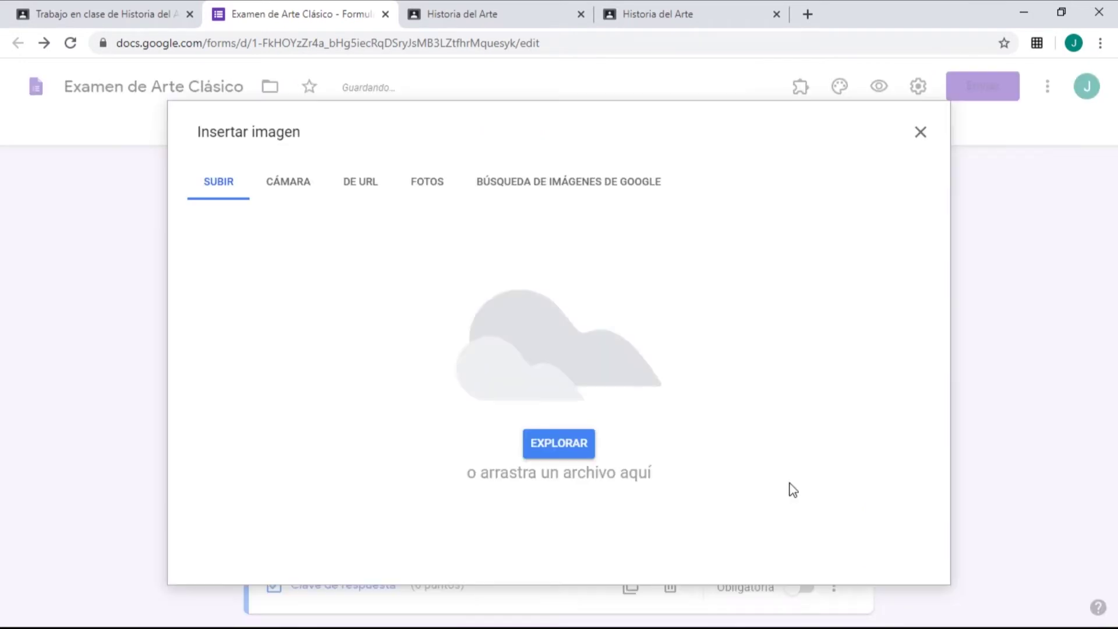
{"action": "left_click", "coordinate": [540, 434]}
{"action": "left_click", "coordinate": [359, 173]}
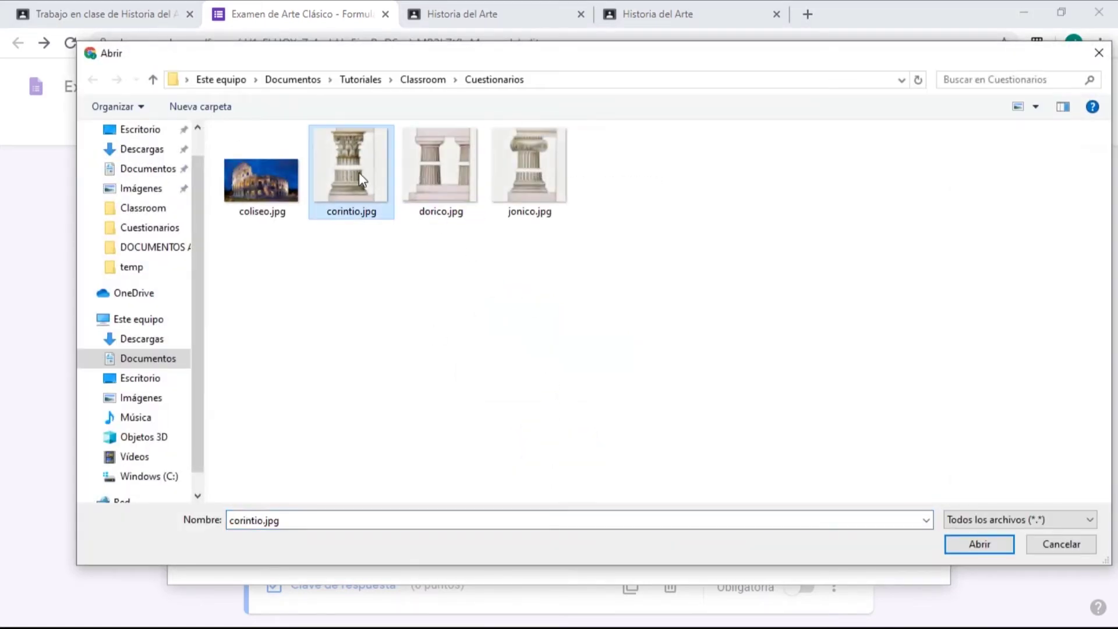
{"action": "left_click", "coordinate": [990, 544]}
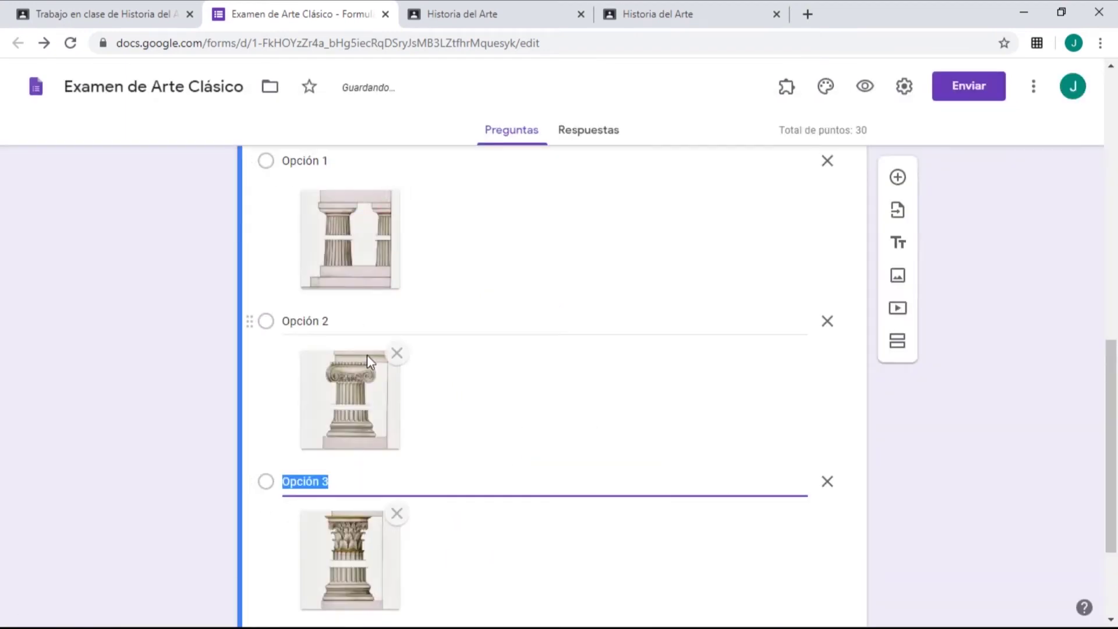
Rename the three image options of the column question as "a", "b" and "c".
{"action": "scroll", "coordinate": [491, 382], "scroll_direction": "down", "scroll_amount": 3}
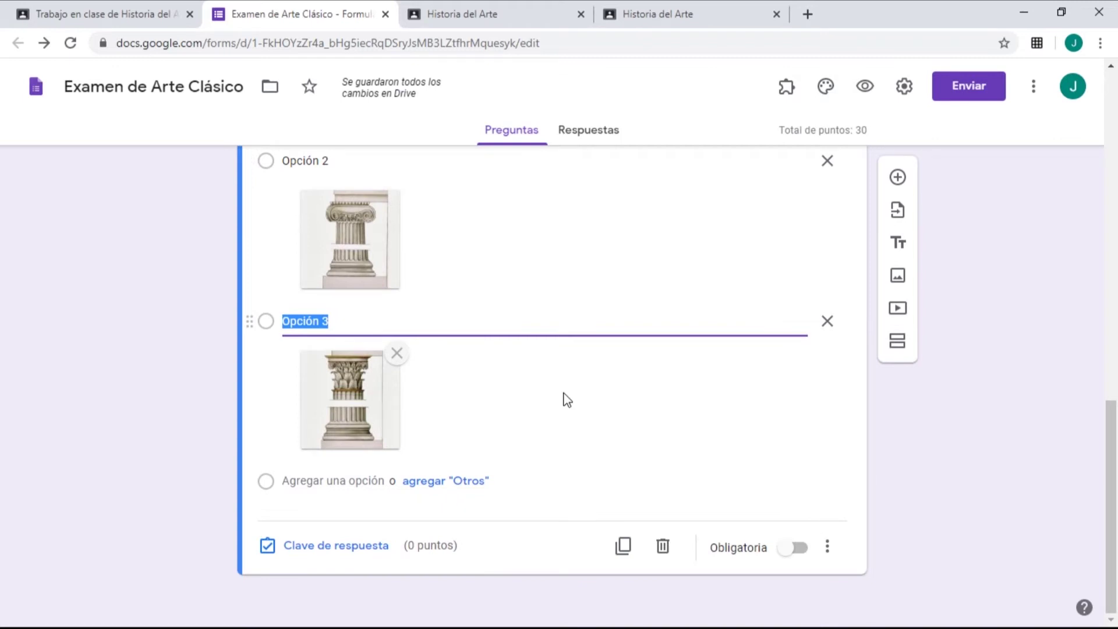
{"action": "scroll", "coordinate": [564, 398], "scroll_direction": "up", "scroll_amount": 5}
{"action": "scroll", "coordinate": [449, 405], "scroll_direction": "down", "scroll_amount": 4}
{"action": "scroll", "coordinate": [447, 408], "scroll_direction": "up", "scroll_amount": 5}
{"action": "left_click", "coordinate": [308, 326]}
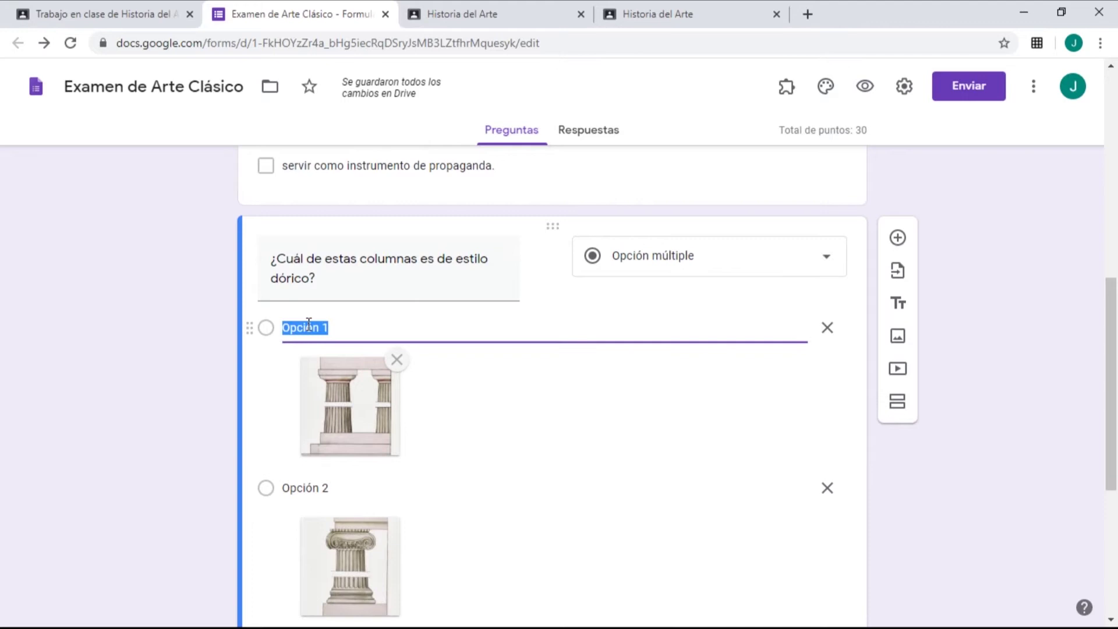
{"action": "key", "text": "BackSpace"}
{"action": "left_click", "coordinate": [547, 414]}
{"action": "type", "text": "a"}
{"action": "left_click", "coordinate": [353, 490]}
{"action": "type", "text": "b"}
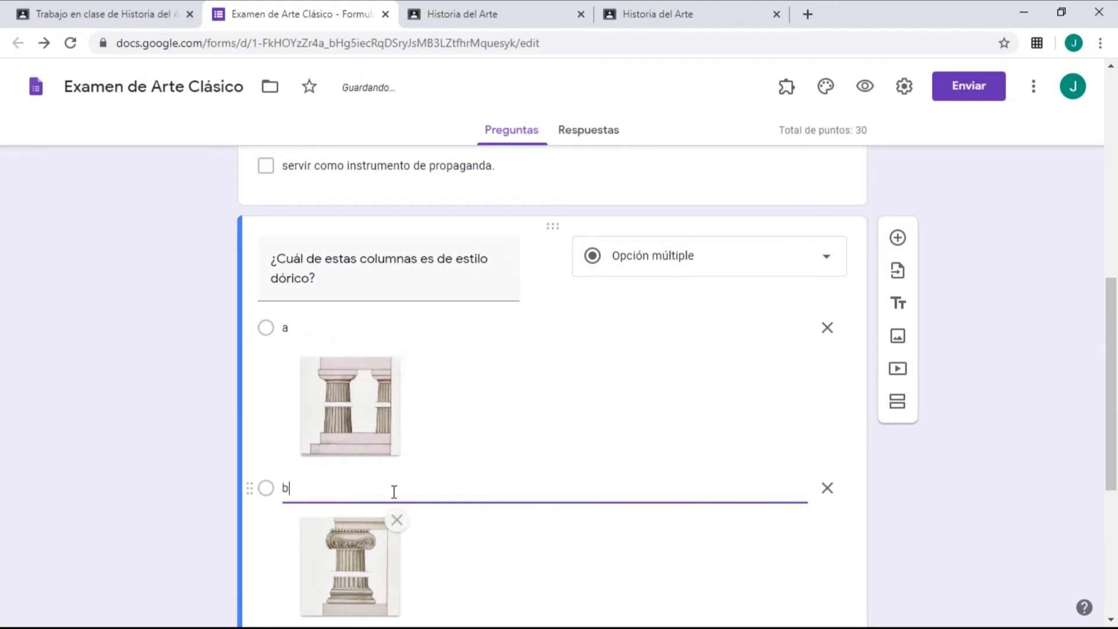
{"action": "scroll", "coordinate": [402, 486], "scroll_direction": "down", "scroll_amount": 3}
{"action": "left_click", "coordinate": [345, 485]}
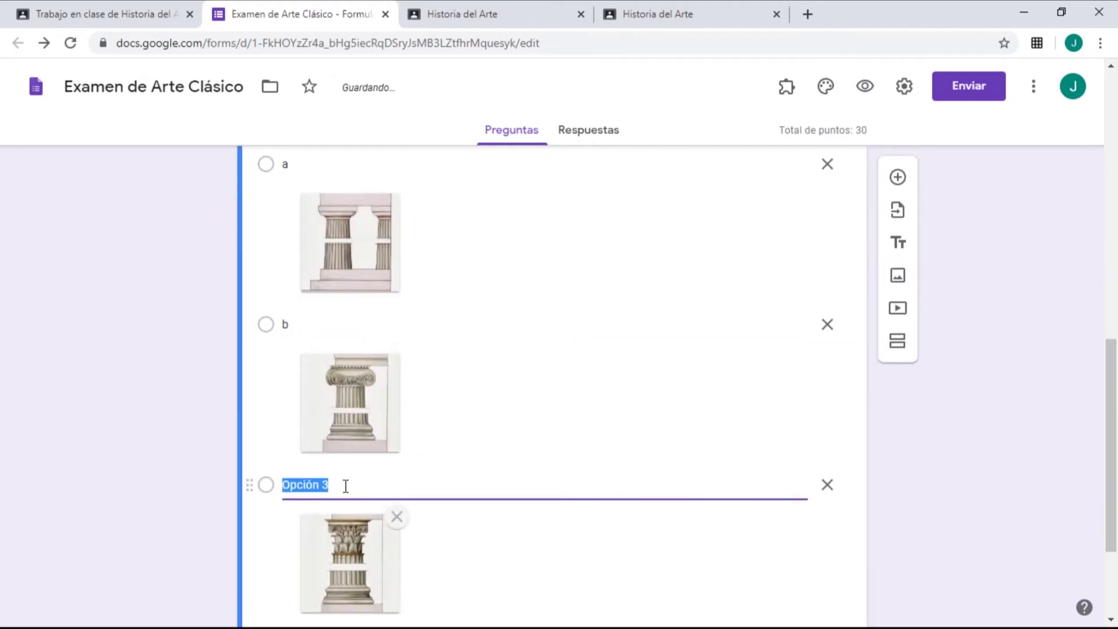
{"action": "type", "text": "c"}
{"action": "key", "text": "Up"}
In the column question's answer key, mark option a as correct and assign 15 points.
{"action": "scroll", "coordinate": [622, 442], "scroll_direction": "up", "scroll_amount": 4}
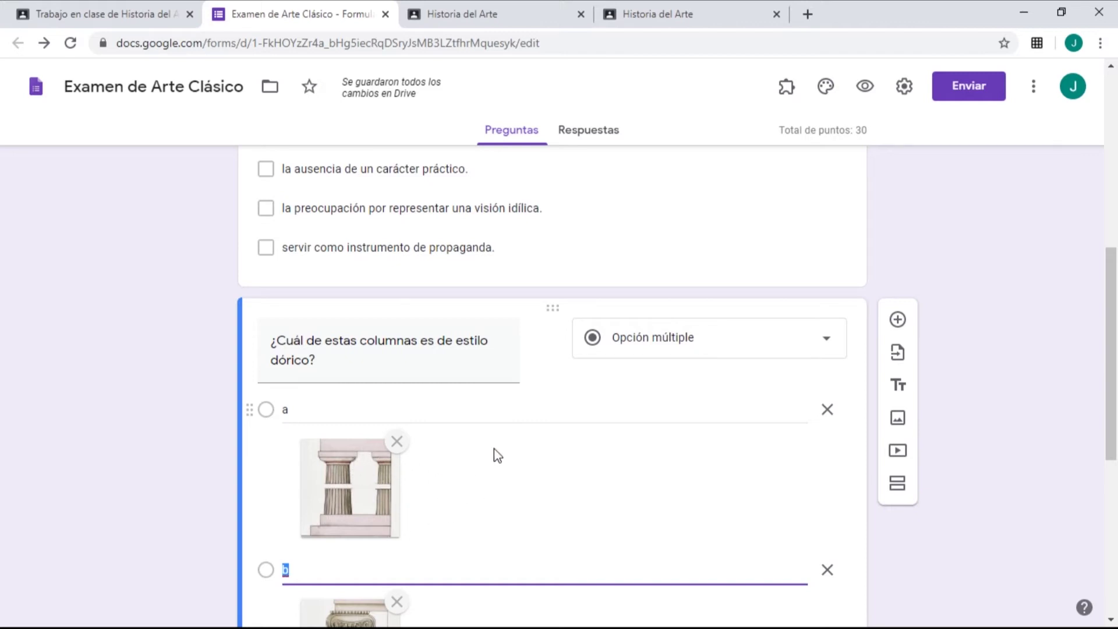
{"action": "scroll", "coordinate": [496, 453], "scroll_direction": "down", "scroll_amount": 3}
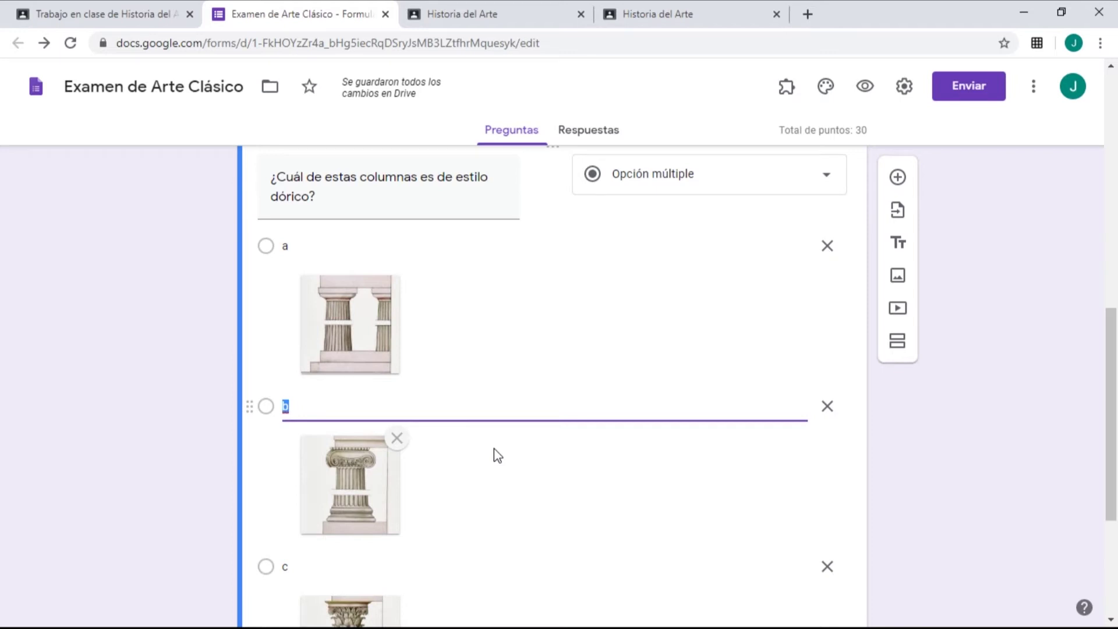
{"action": "scroll", "coordinate": [494, 449], "scroll_direction": "down", "scroll_amount": 3}
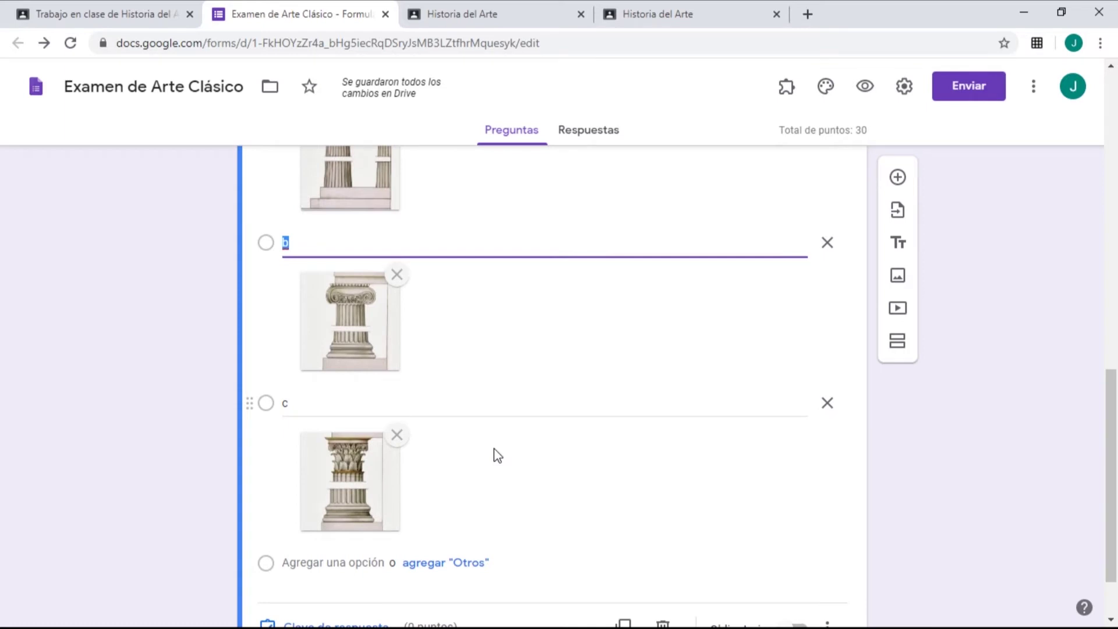
{"action": "scroll", "coordinate": [494, 449], "scroll_direction": "down", "scroll_amount": 2}
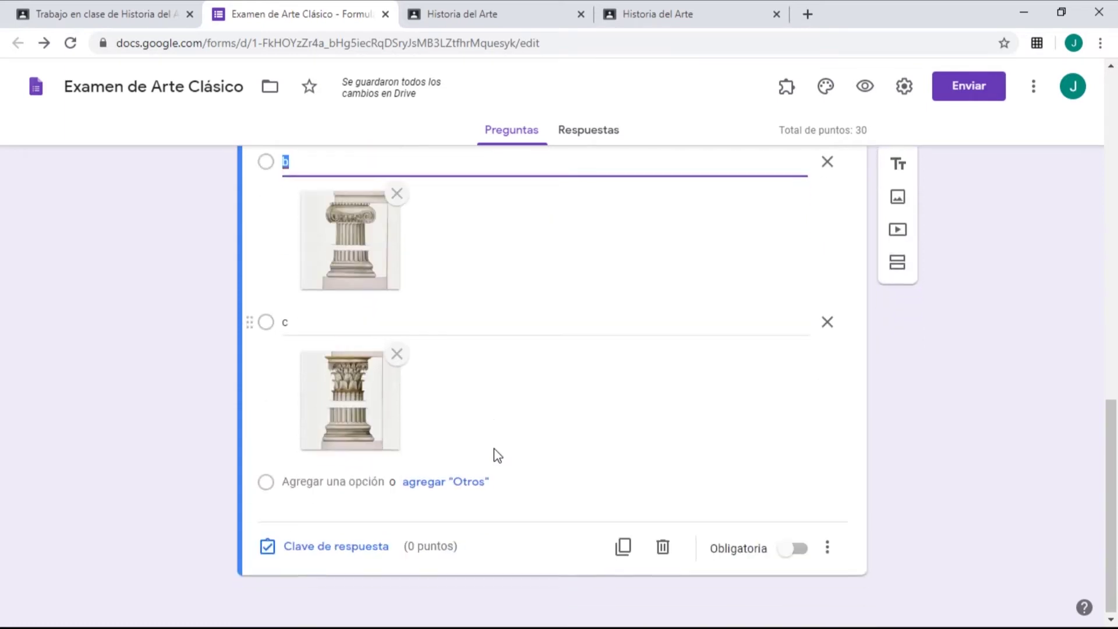
{"action": "left_click", "coordinate": [325, 549]}
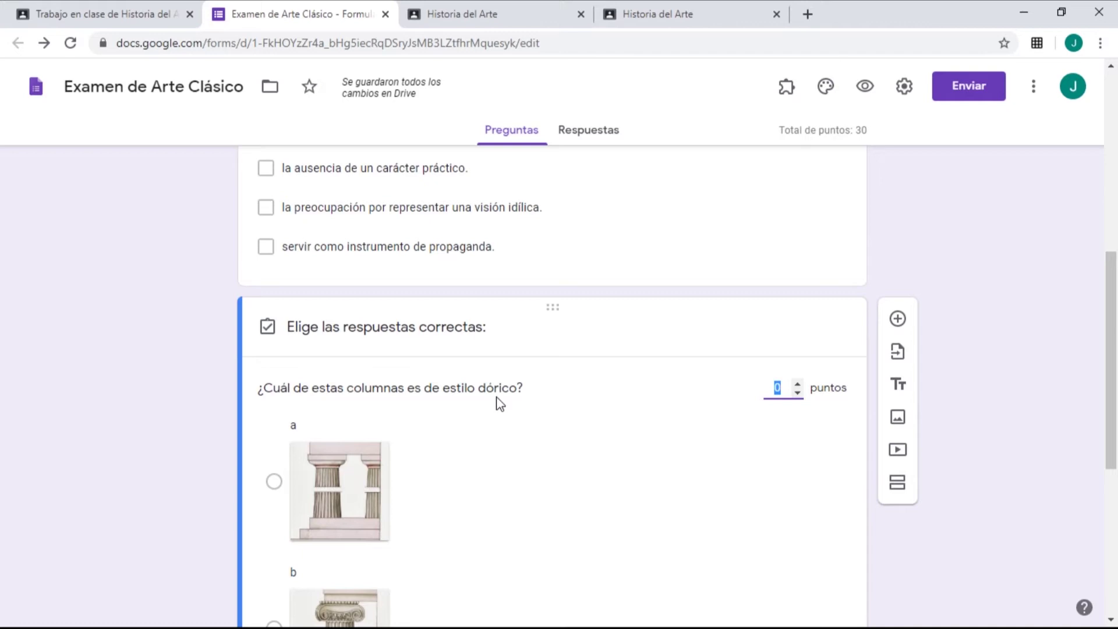
{"action": "left_click", "coordinate": [273, 481]}
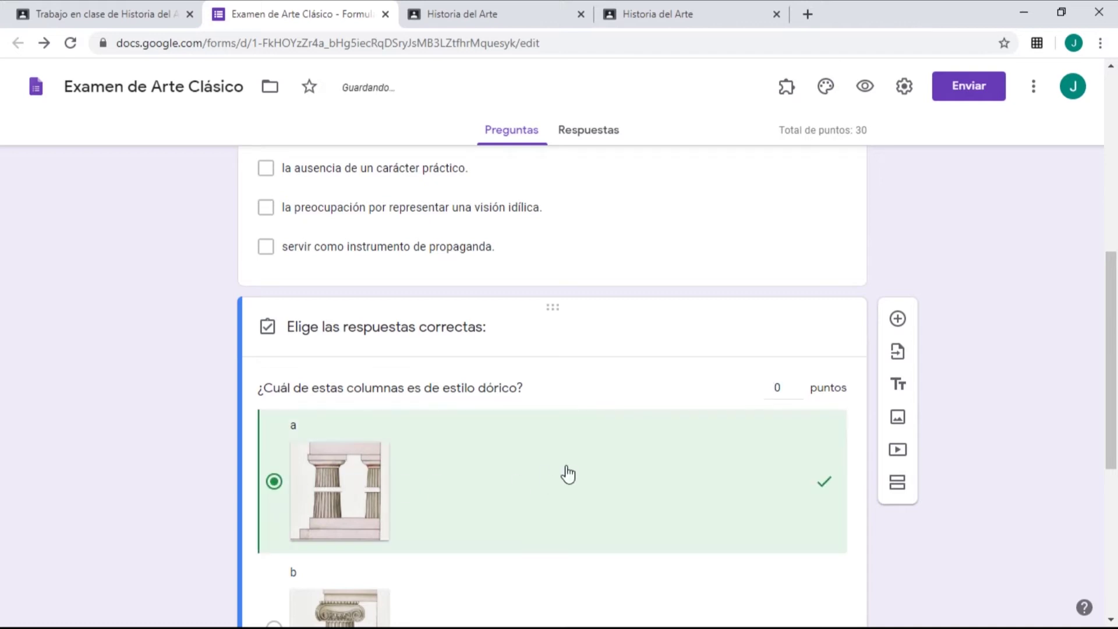
{"action": "scroll", "coordinate": [568, 475], "scroll_direction": "down", "scroll_amount": 5}
{"action": "scroll", "coordinate": [568, 475], "scroll_direction": "up", "scroll_amount": 4}
{"action": "left_click", "coordinate": [781, 307]}
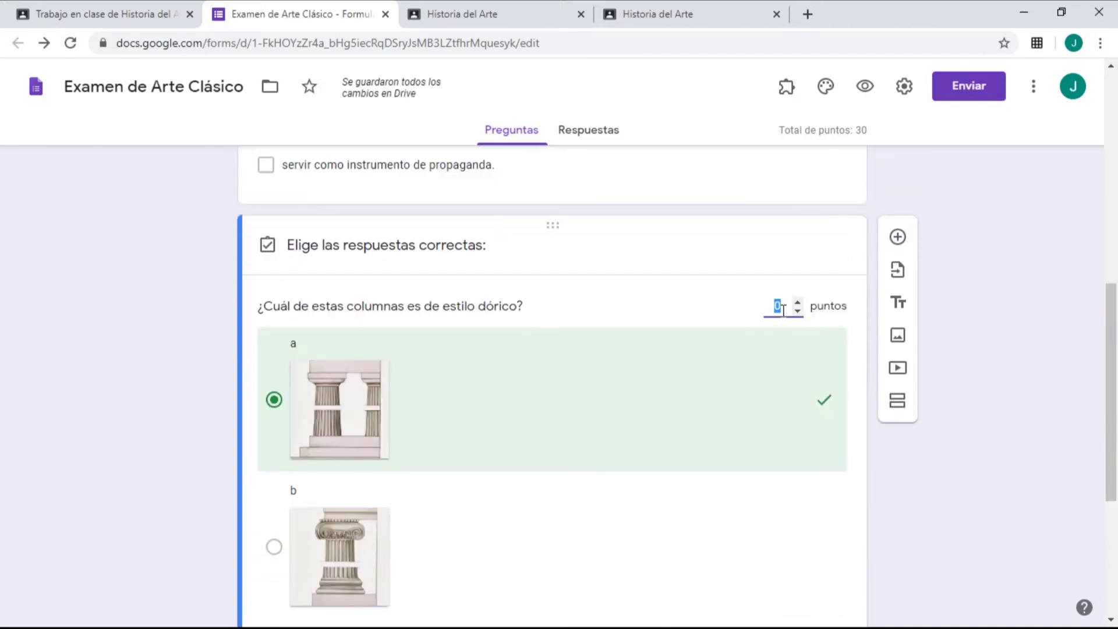
{"action": "type", "text": "15"}
{"action": "left_click", "coordinate": [675, 292]}
{"action": "scroll", "coordinate": [981, 272], "scroll_direction": "down", "scroll_amount": 5}
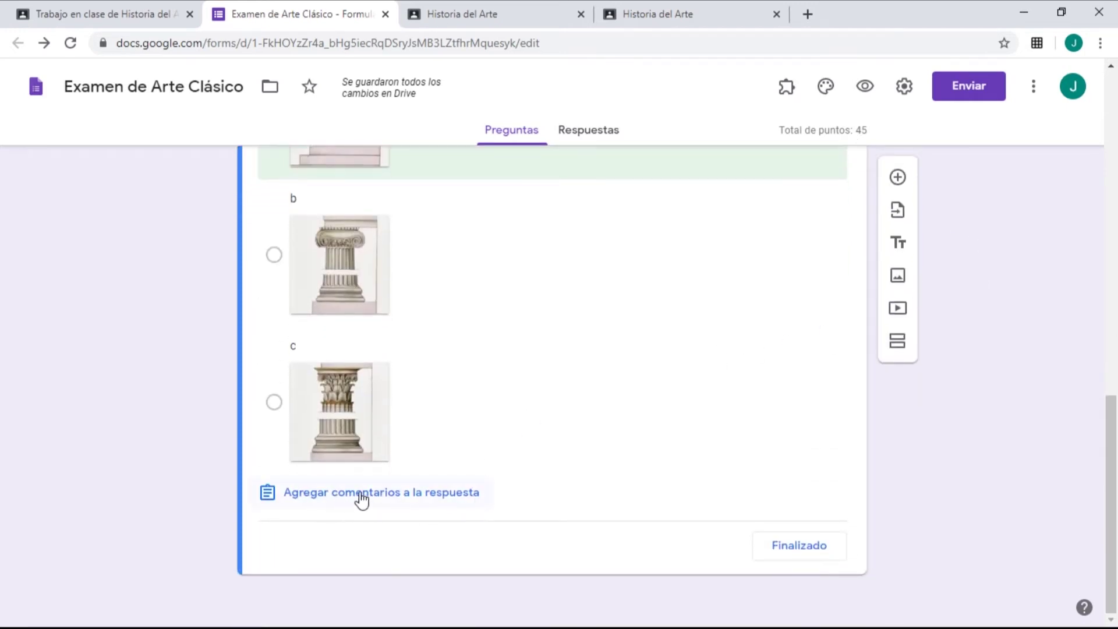
Add the feedback "¡Bien hecho!" for correct answers to the column question.
{"action": "left_click", "coordinate": [469, 499]}
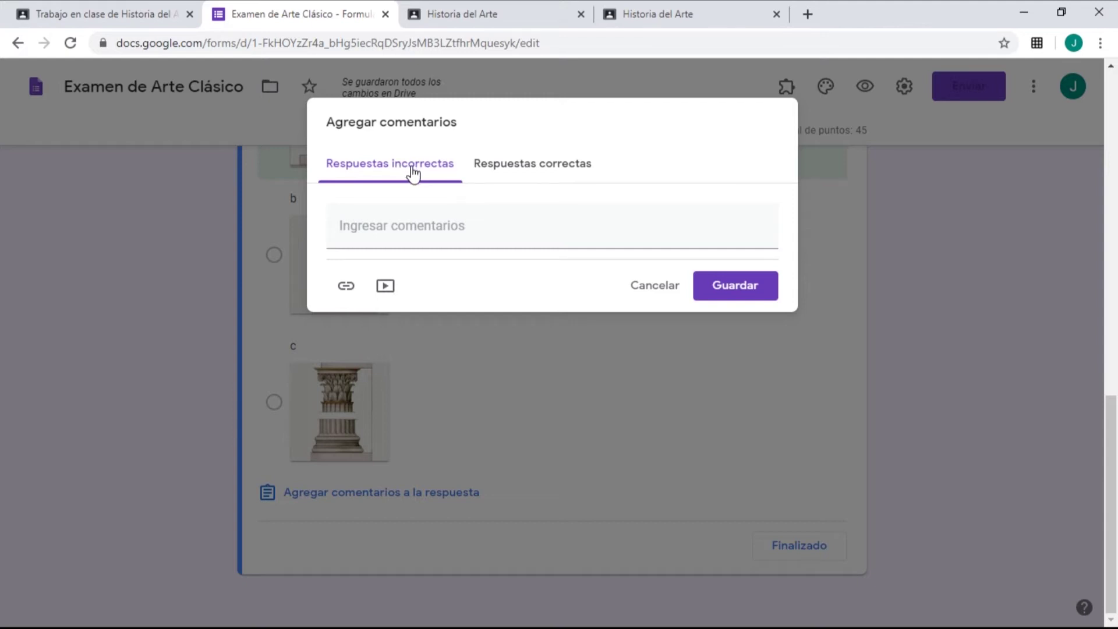
{"action": "left_click", "coordinate": [536, 170]}
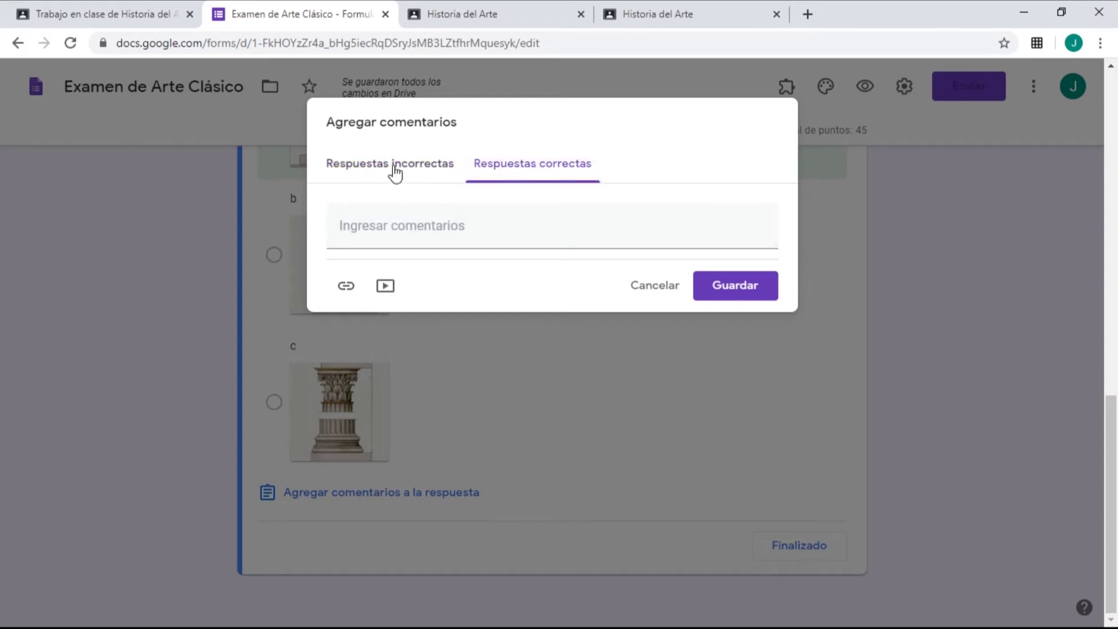
{"action": "left_click", "coordinate": [414, 229]}
{"action": "type", "text": "Bien hecho!"}
{"action": "key", "text": "Home"}
{"action": "type", "text": "¡"}
Enter the feedback "Te recomendamos que visualices este vídeo." for incorrect answers to the column question.
{"action": "left_click", "coordinate": [387, 164]}
{"action": "left_click", "coordinate": [408, 227]}
{"action": "type", "text": "Te recomendamos que visualices"}
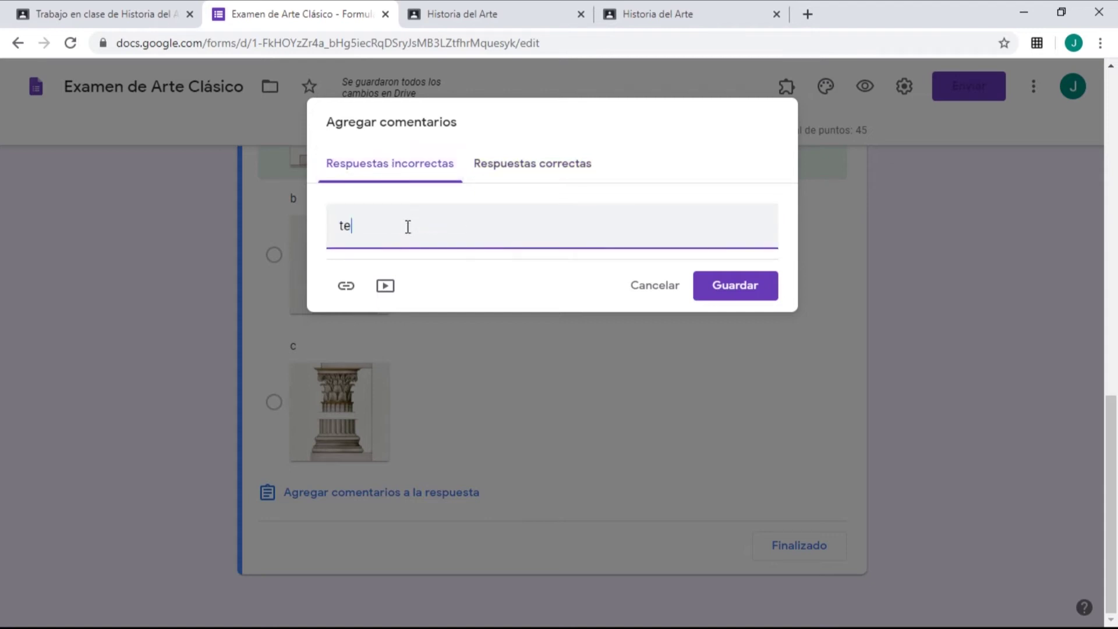
{"action": "type", "text": " este vídeo."}
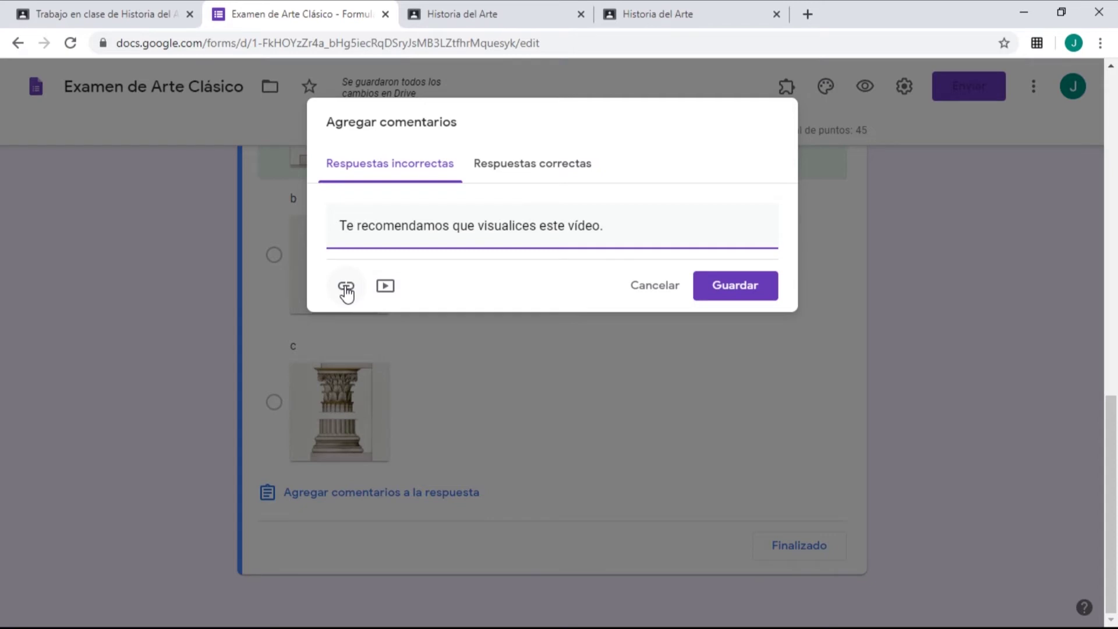
Search YouTube for "estilos columnas griegas", attach "Columnas dóricas, jónicas y corintias ¿En qué se diferencian?" to the incorrect-answer feedback, and save the feedback.
{"action": "left_click", "coordinate": [387, 289]}
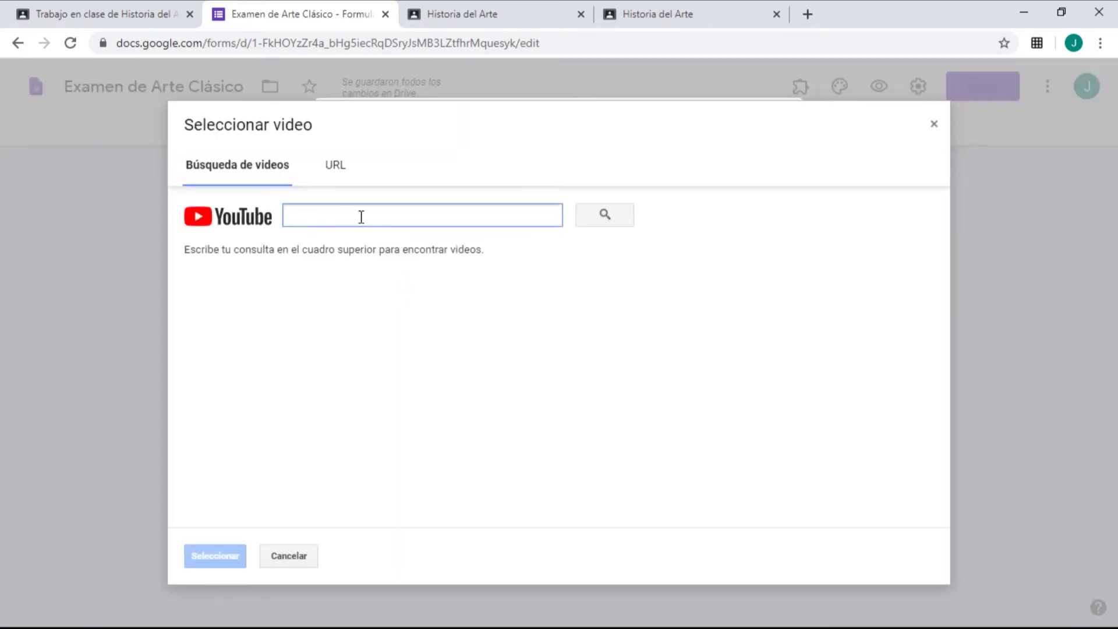
{"action": "type", "text": "estilos columnas griegas"}
{"action": "key", "text": "Return"}
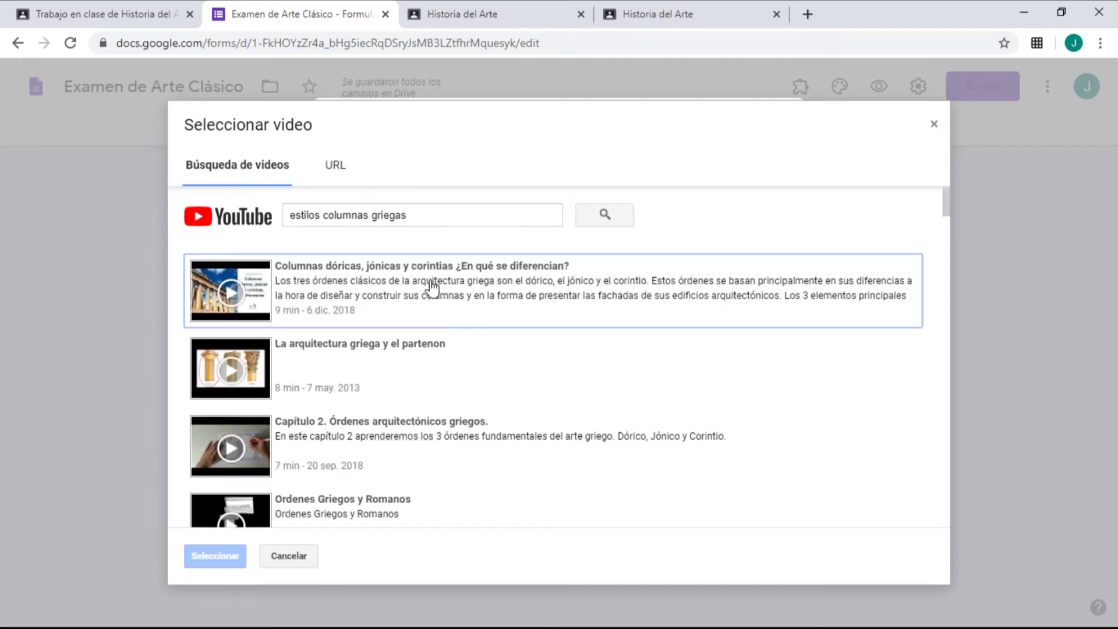
{"action": "left_click", "coordinate": [431, 286]}
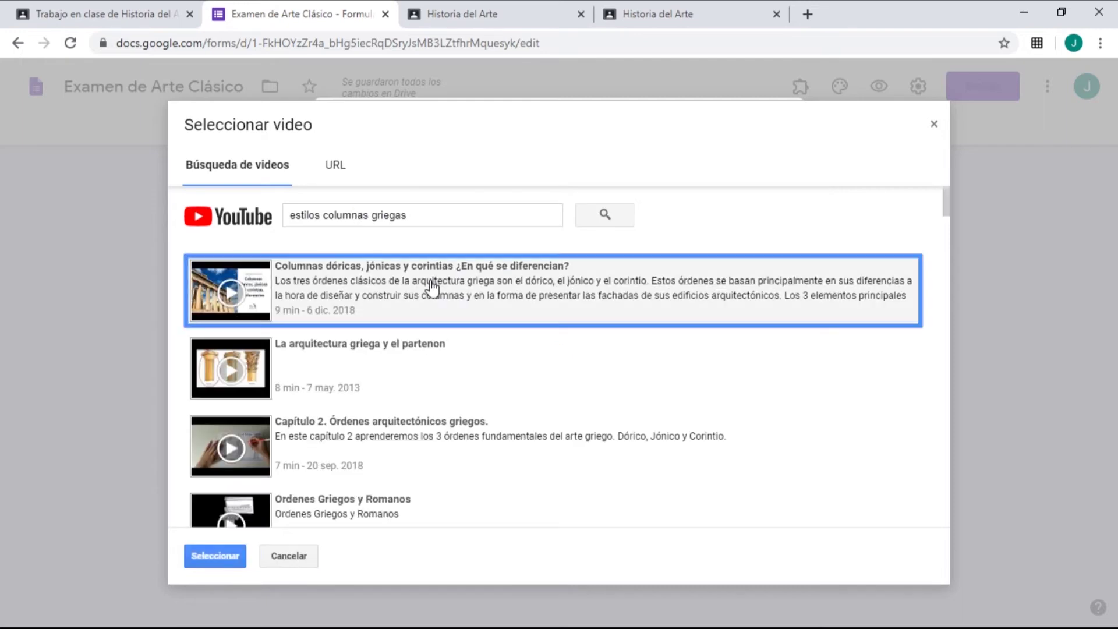
{"action": "left_click", "coordinate": [222, 558]}
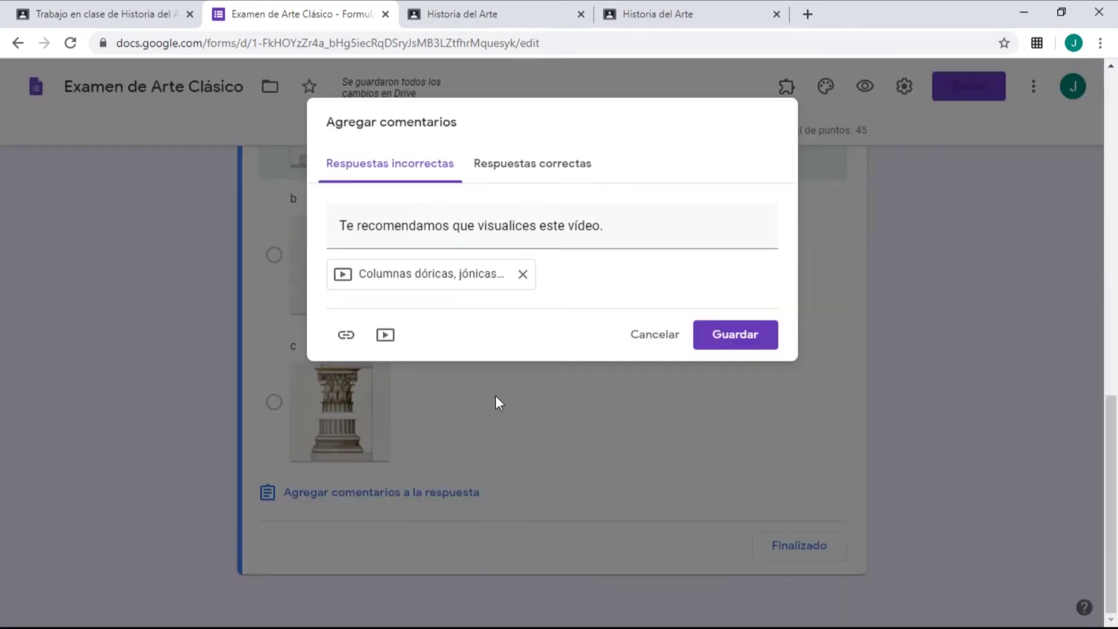
{"action": "left_click", "coordinate": [759, 347]}
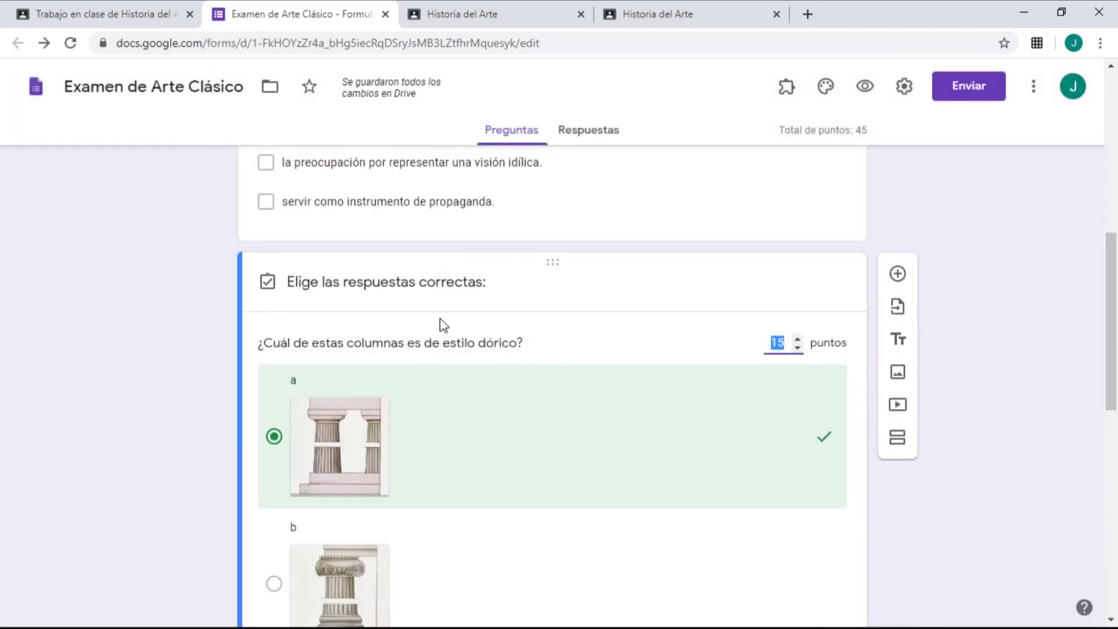
{"action": "left_click", "coordinate": [543, 356]}
{"action": "scroll", "coordinate": [373, 488], "scroll_direction": "up", "scroll_amount": 3}
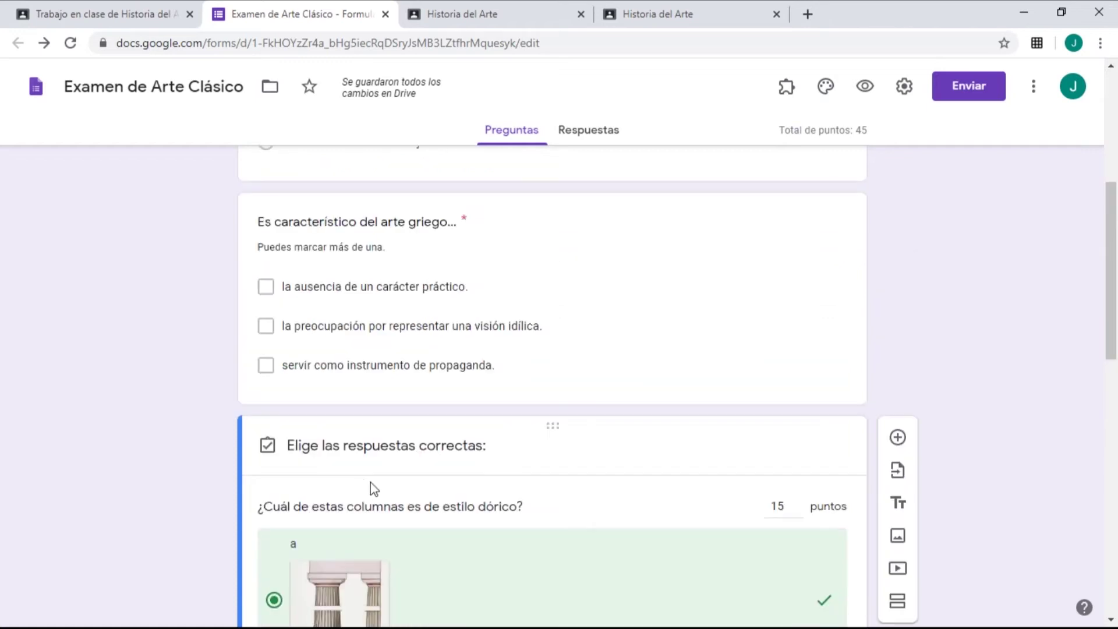
Finish the column question's answer key and mark the question as required.
{"action": "scroll", "coordinate": [376, 500], "scroll_direction": "down", "scroll_amount": 10}
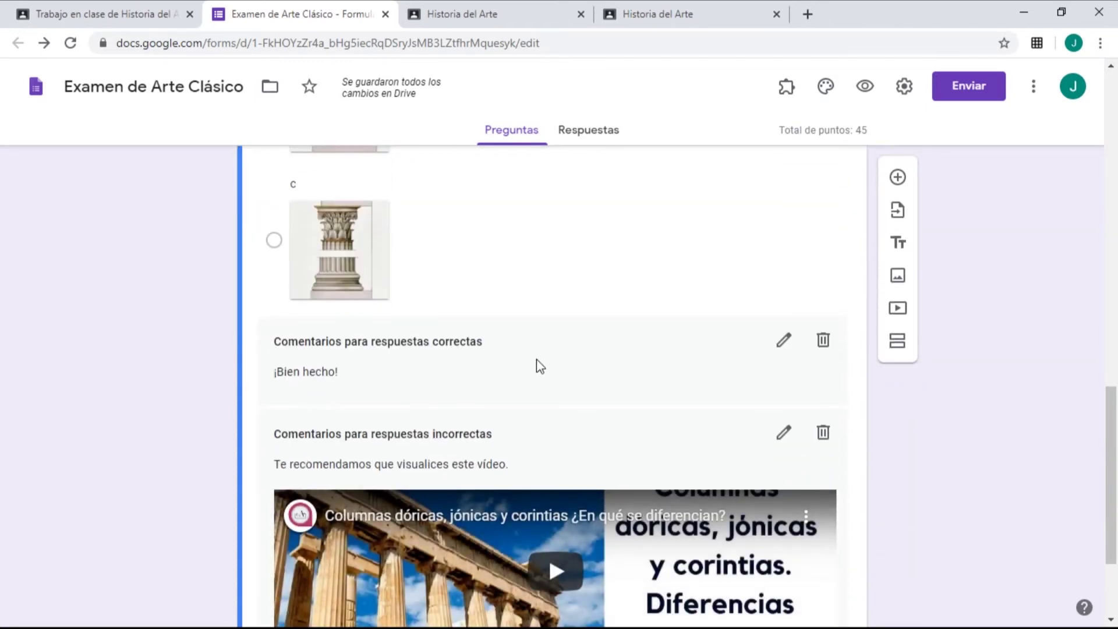
{"action": "scroll", "coordinate": [541, 366], "scroll_direction": "down", "scroll_amount": 3}
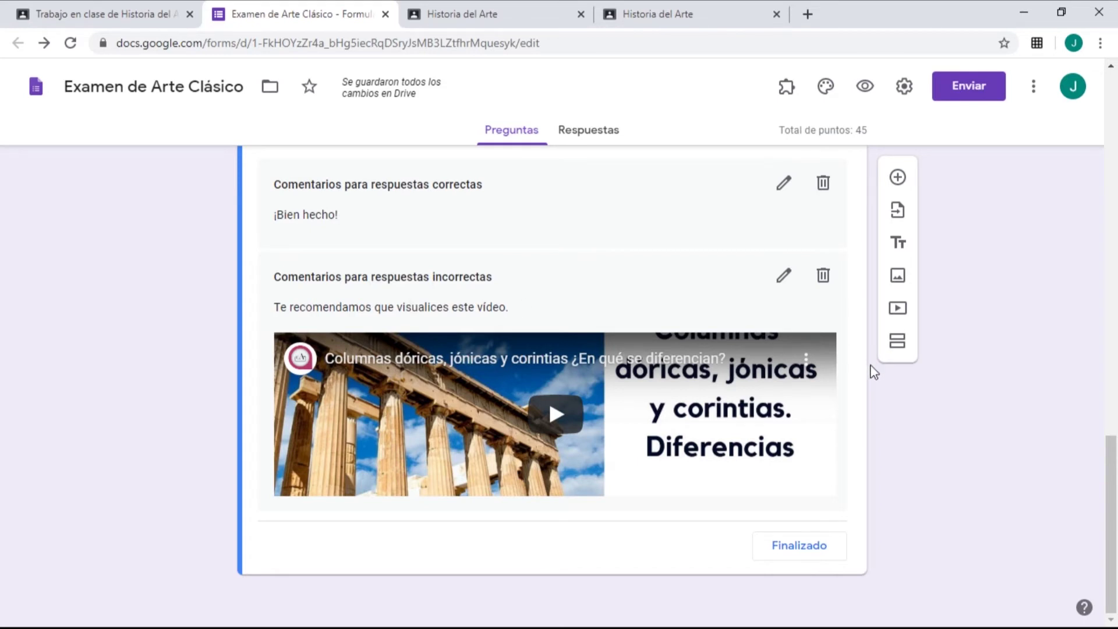
{"action": "left_click", "coordinate": [798, 547]}
{"action": "scroll", "coordinate": [774, 444], "scroll_direction": "down", "scroll_amount": 7}
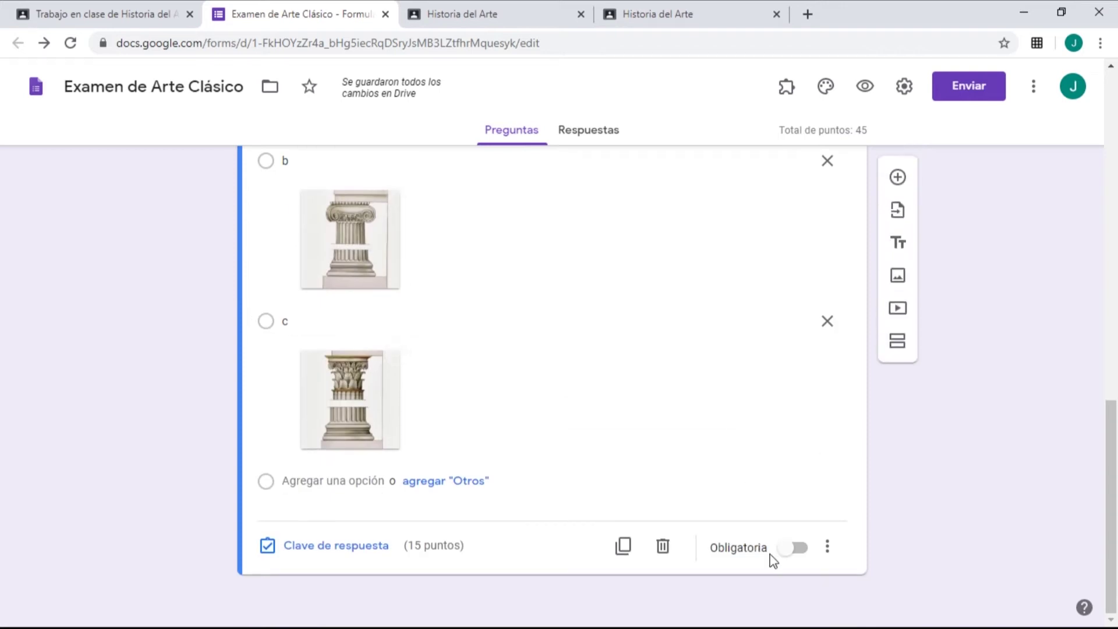
{"action": "left_click", "coordinate": [794, 550]}
{"action": "scroll", "coordinate": [739, 444], "scroll_direction": "up", "scroll_amount": 7}
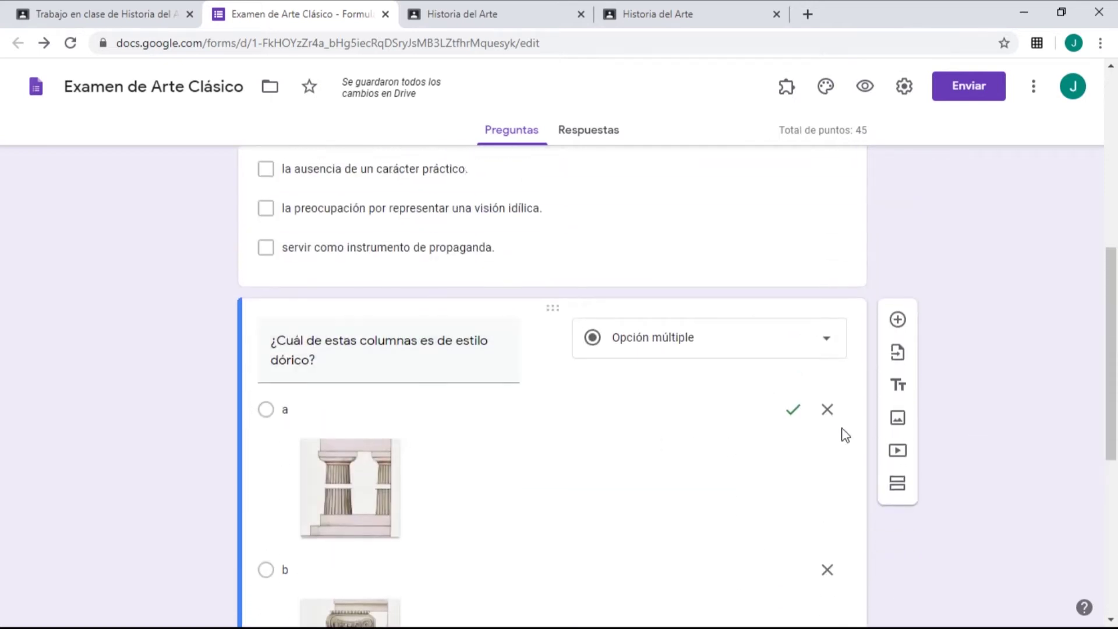
{"action": "scroll", "coordinate": [301, 344], "scroll_direction": "up", "scroll_amount": 6}
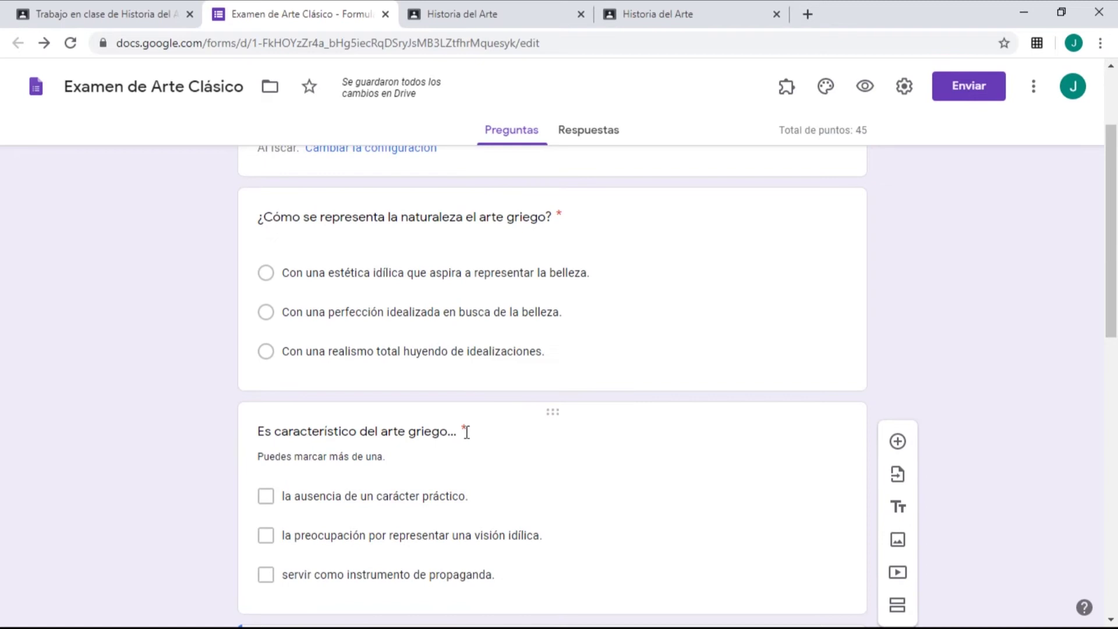
{"action": "scroll", "coordinate": [784, 378], "scroll_direction": "down", "scroll_amount": 12}
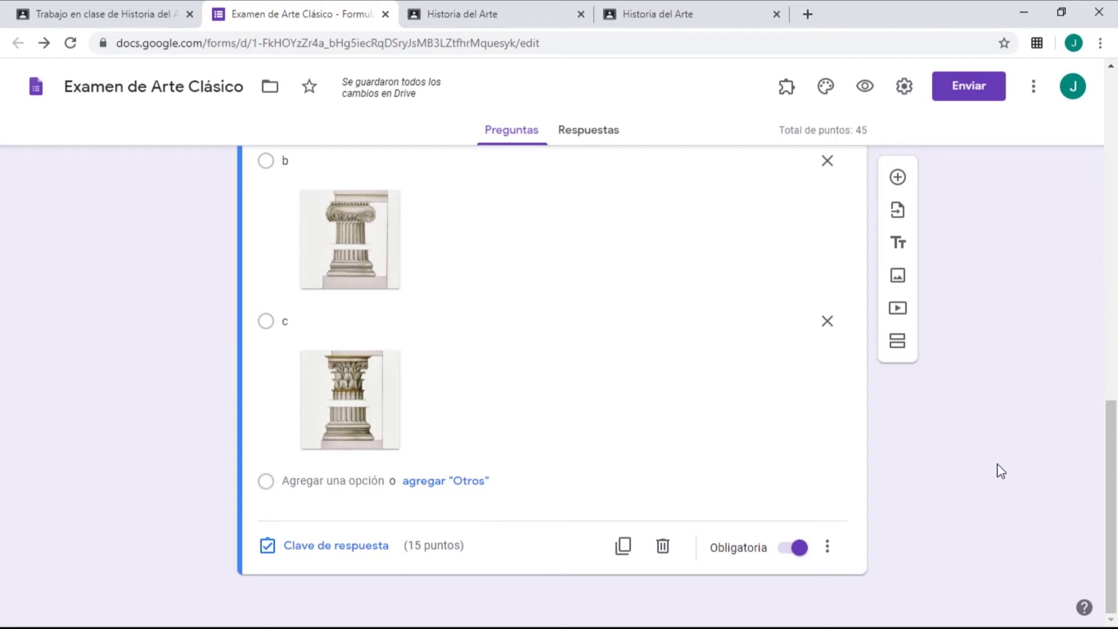
Add a paragraph question reading "¿Identifica y comenta brevemente las características de esta obra?" after the column question.
{"action": "left_click", "coordinate": [898, 177]}
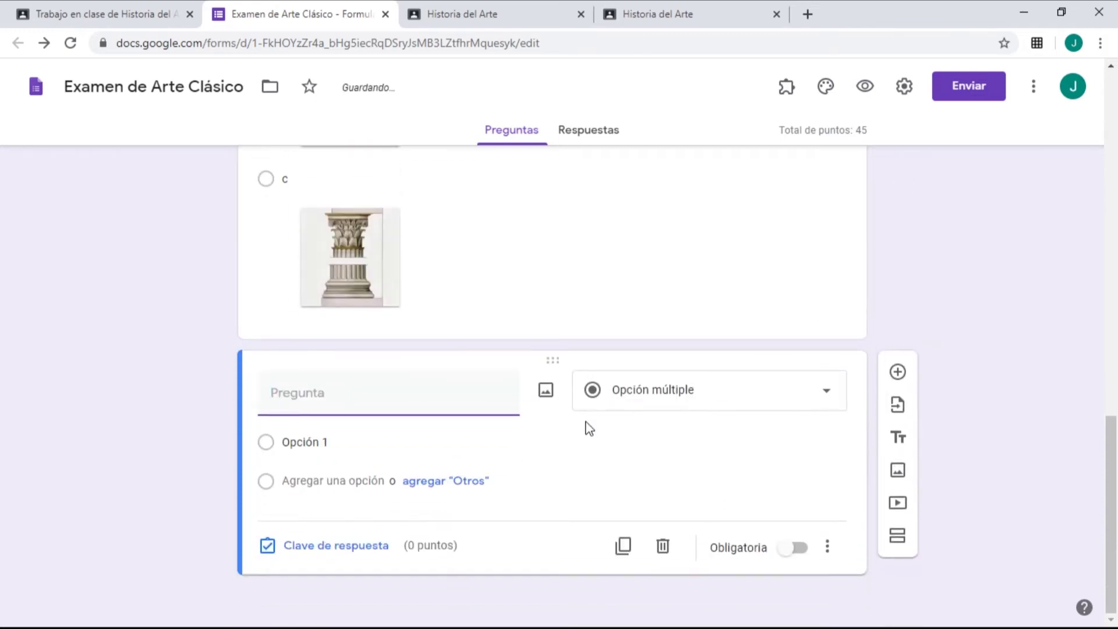
{"action": "left_click", "coordinate": [707, 398]}
{"action": "left_click", "coordinate": [669, 170]}
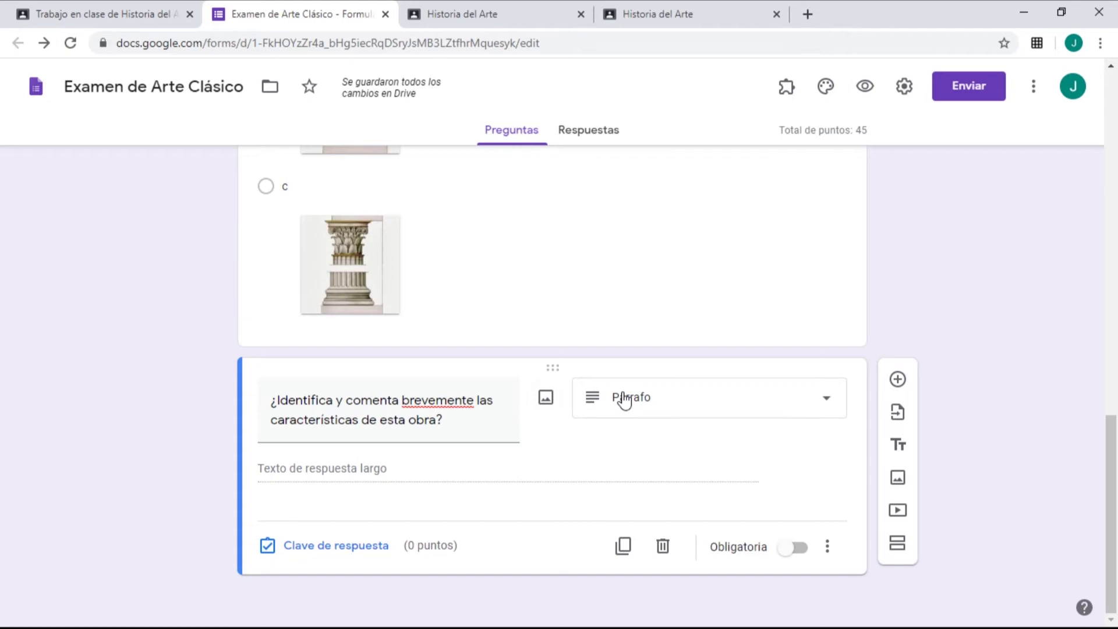
Upload the image coliseo.jpg from the Cuestionarios folder into the paragraph question.
{"action": "left_click", "coordinate": [546, 402]}
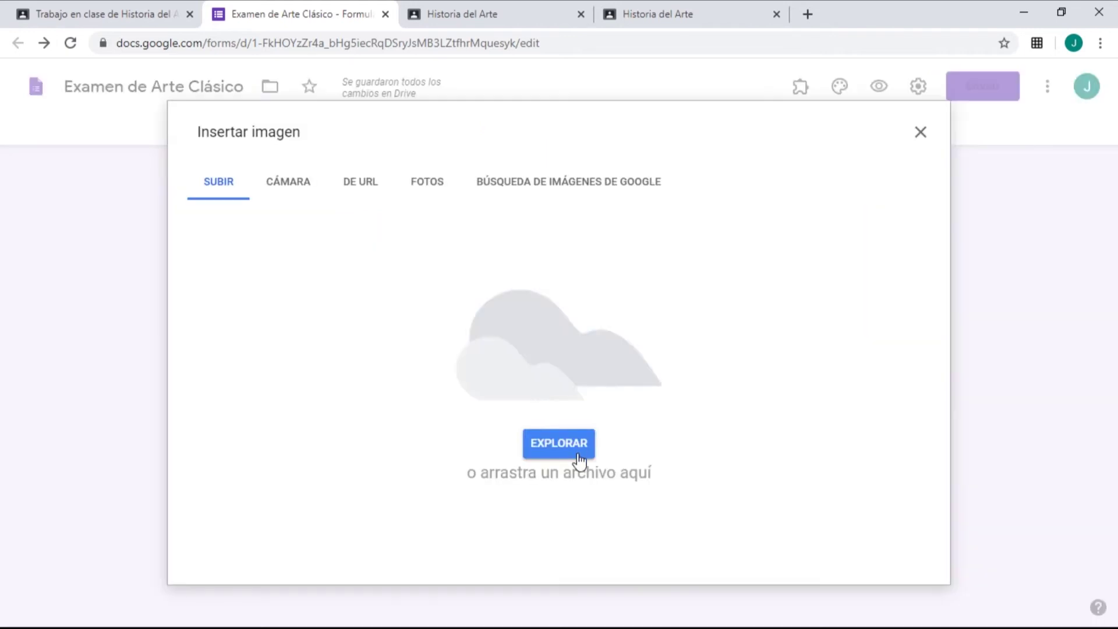
{"action": "left_click", "coordinate": [569, 444]}
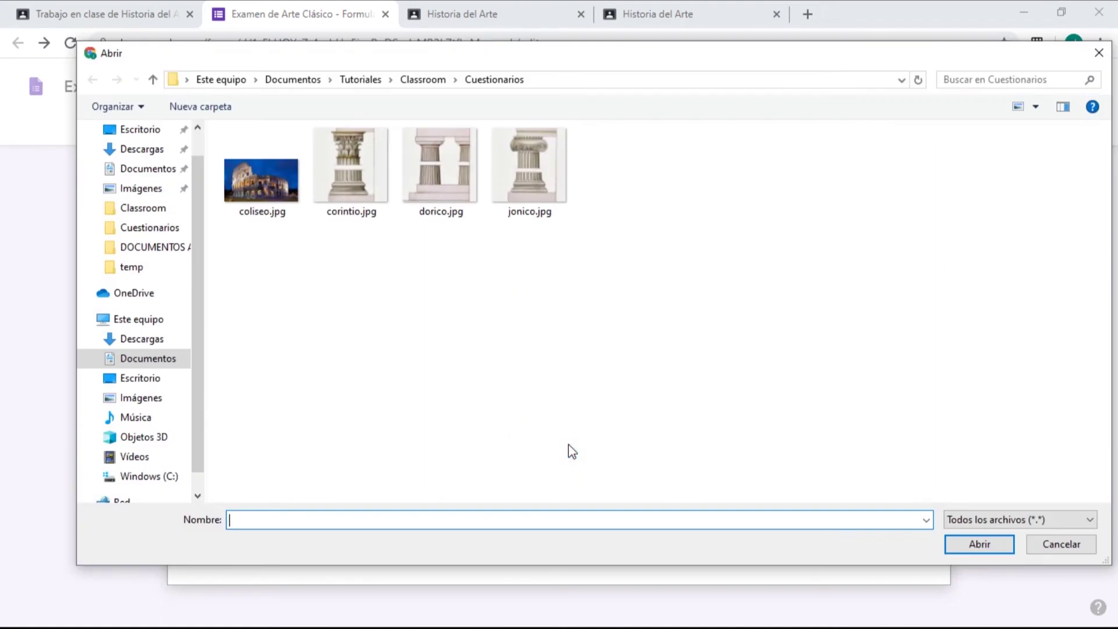
{"action": "double_click", "coordinate": [268, 175]}
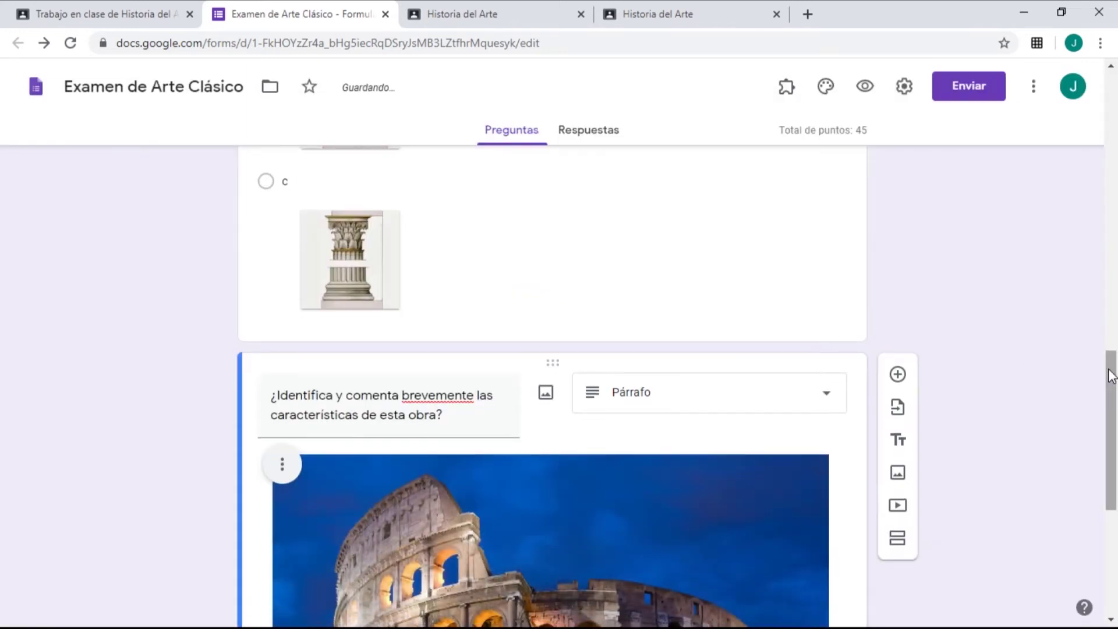
{"action": "scroll", "coordinate": [1107, 375], "scroll_direction": "down", "scroll_amount": 4}
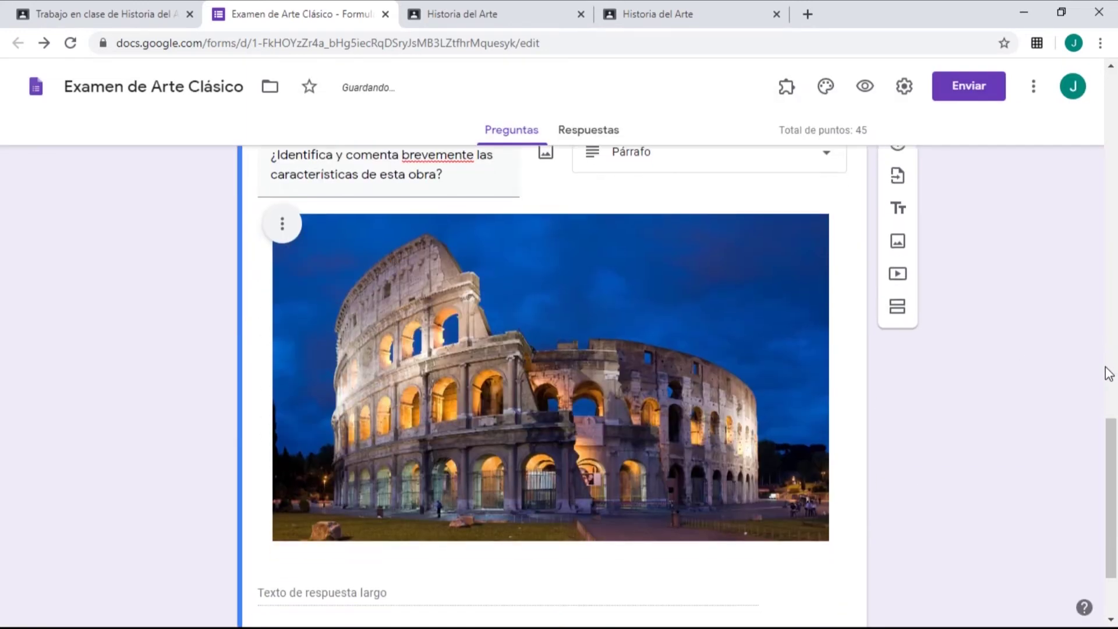
Shrink the Colosseum image to about two thirds of its width and centre it in the question.
{"action": "left_click", "coordinate": [734, 467]}
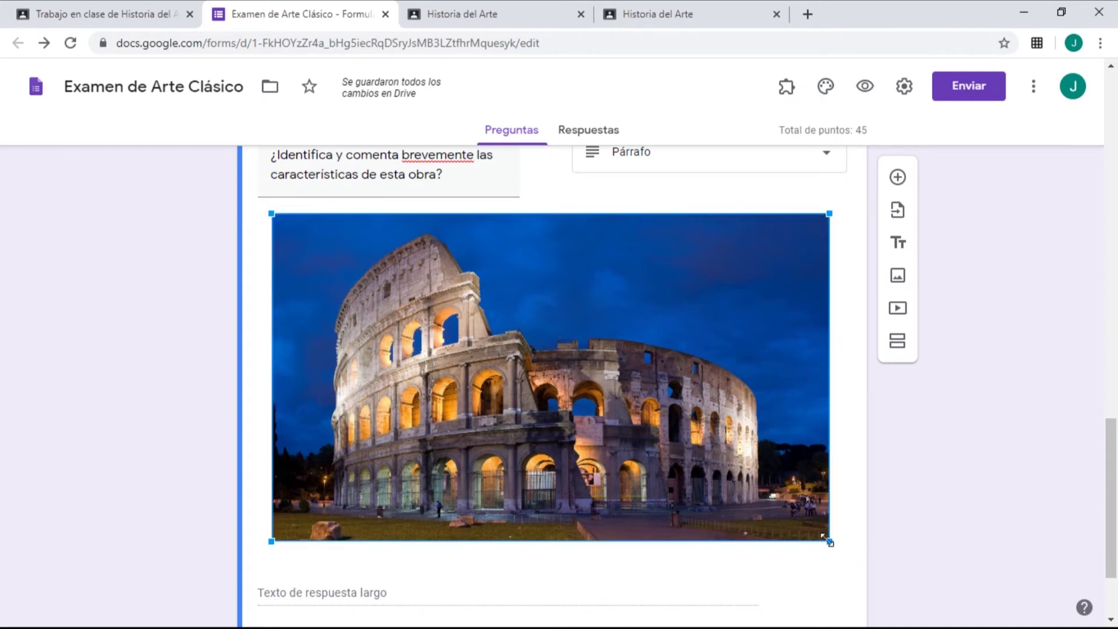
{"action": "left_click_drag", "start_coordinate": [829, 541], "coordinate": [639, 392]}
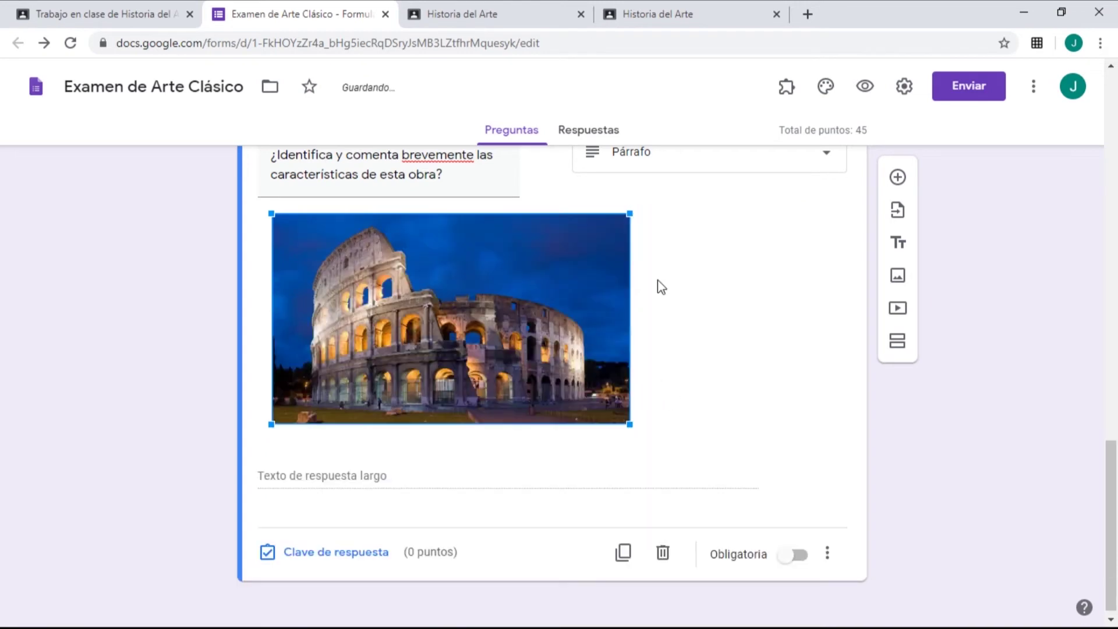
{"action": "left_click", "coordinate": [282, 226]}
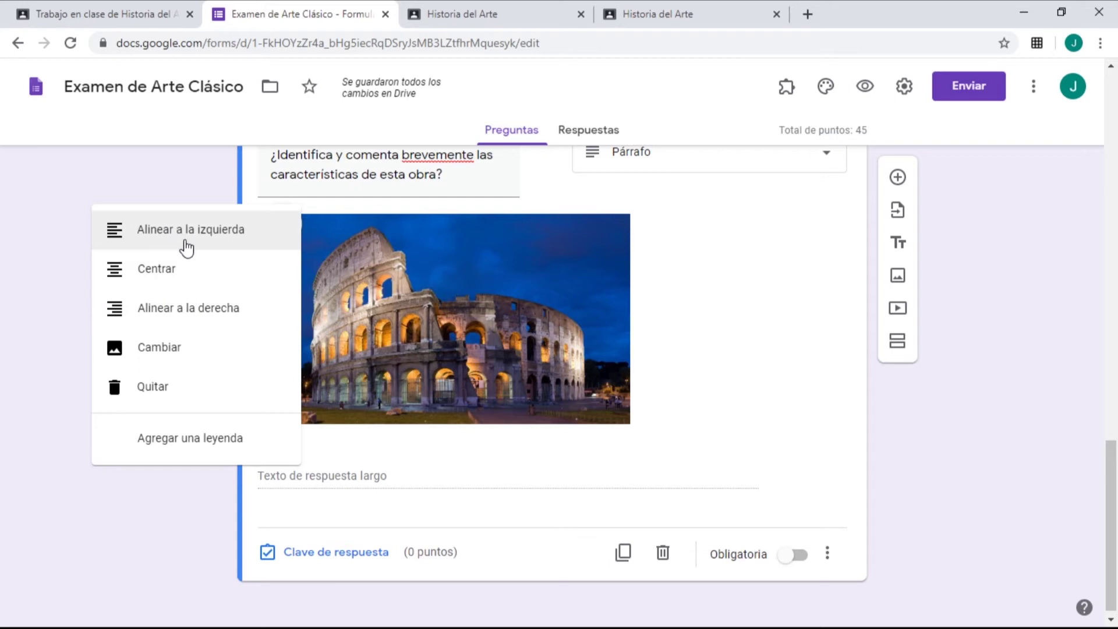
{"action": "left_click", "coordinate": [183, 278]}
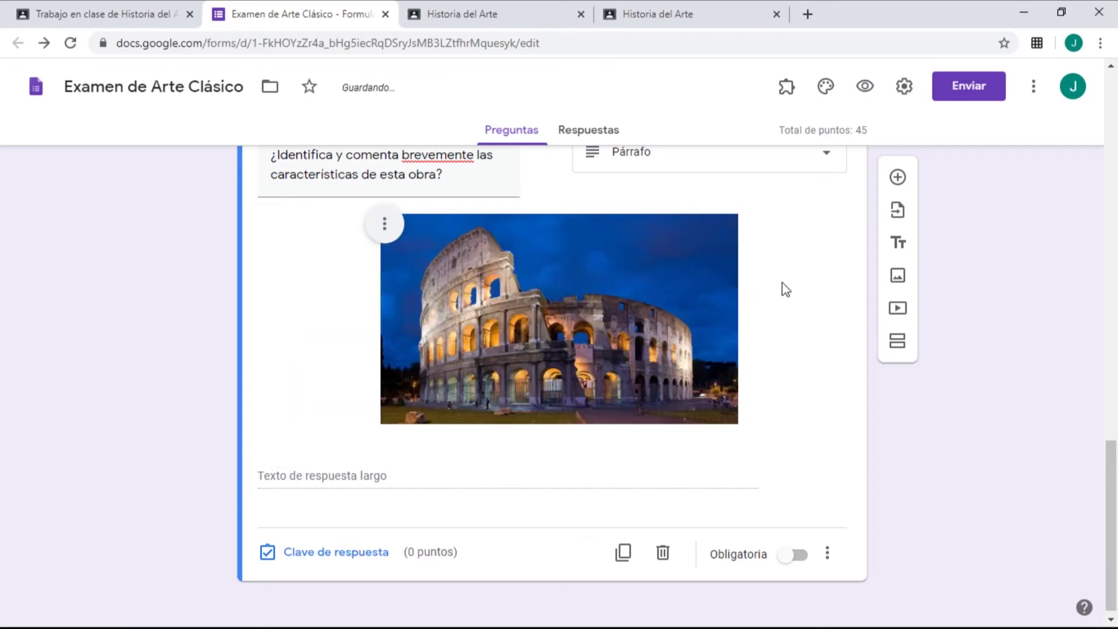
{"action": "scroll", "coordinate": [782, 284], "scroll_direction": "up", "scroll_amount": 2}
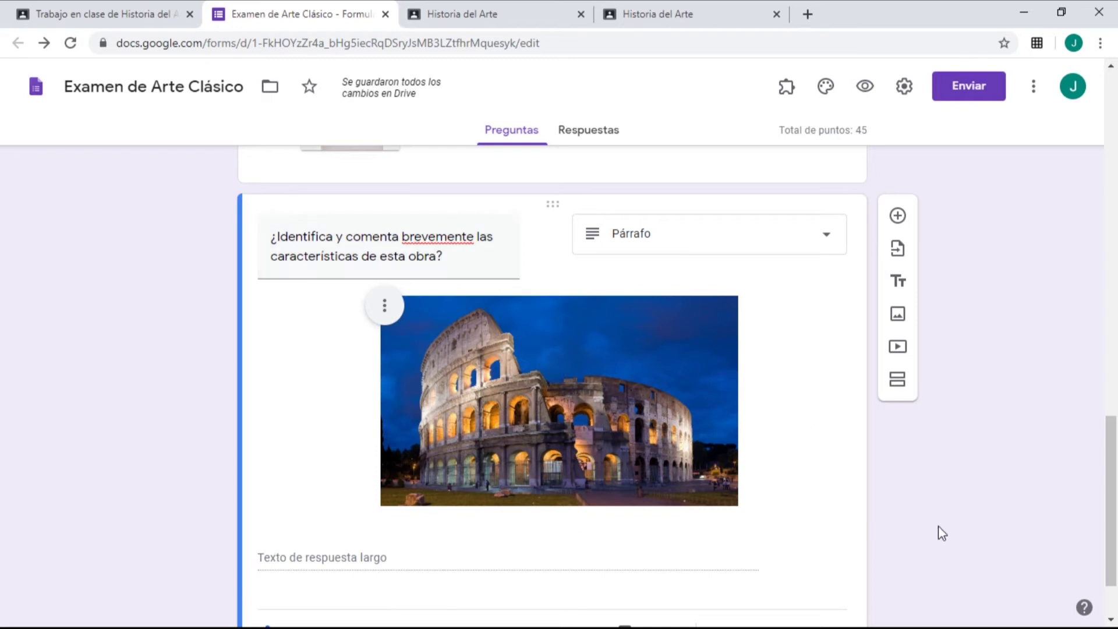
{"action": "scroll", "coordinate": [822, 530], "scroll_direction": "down", "scroll_amount": 2}
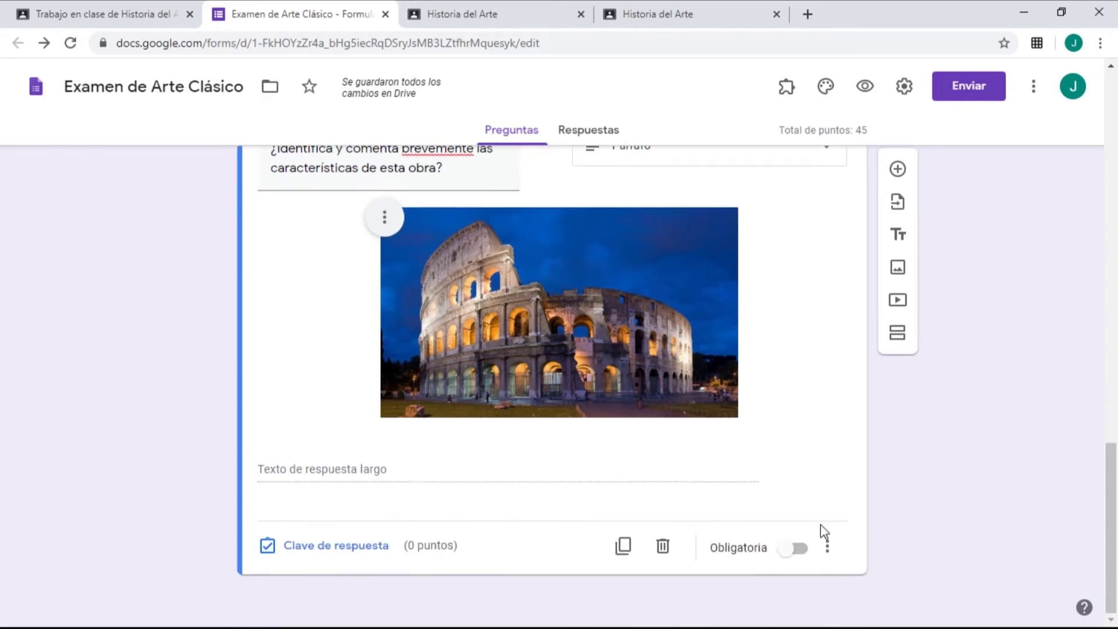
Assign 40 points to the Colosseum paragraph question and mark it as required.
{"action": "left_click", "coordinate": [325, 552]}
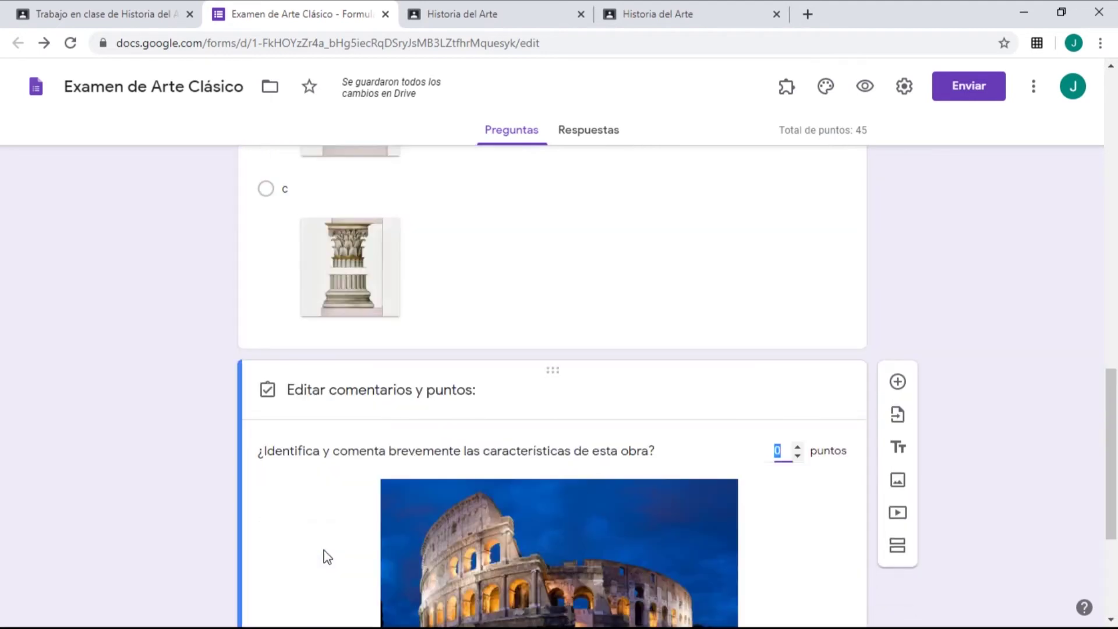
{"action": "type", "text": "40"}
{"action": "left_click", "coordinate": [946, 338]}
{"action": "scroll", "coordinate": [946, 338], "scroll_direction": "down", "scroll_amount": 4}
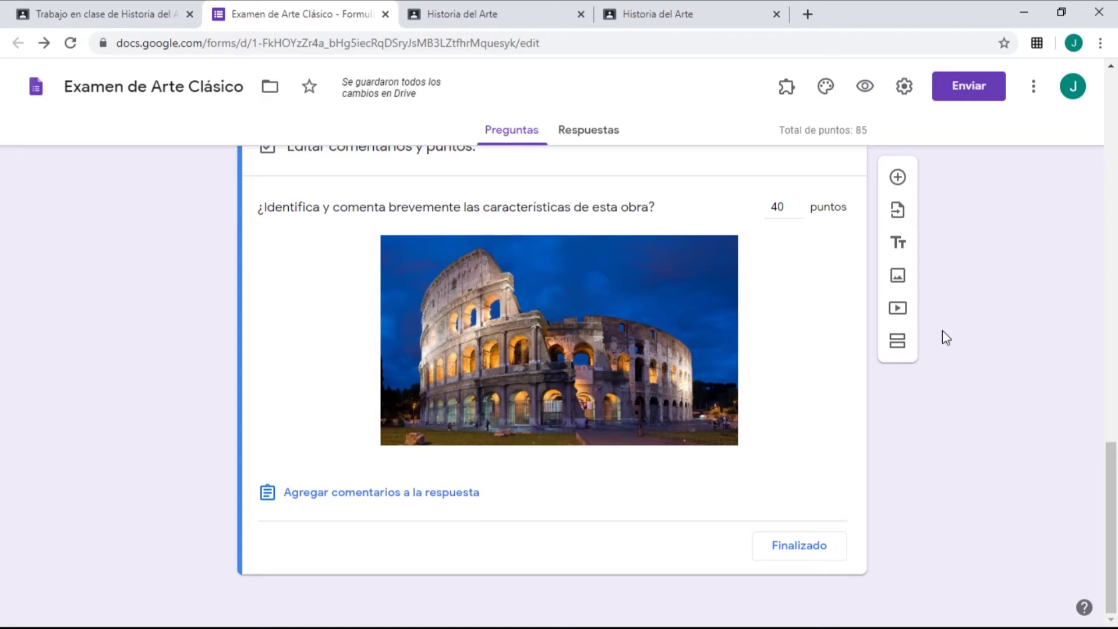
{"action": "left_click", "coordinate": [805, 549]}
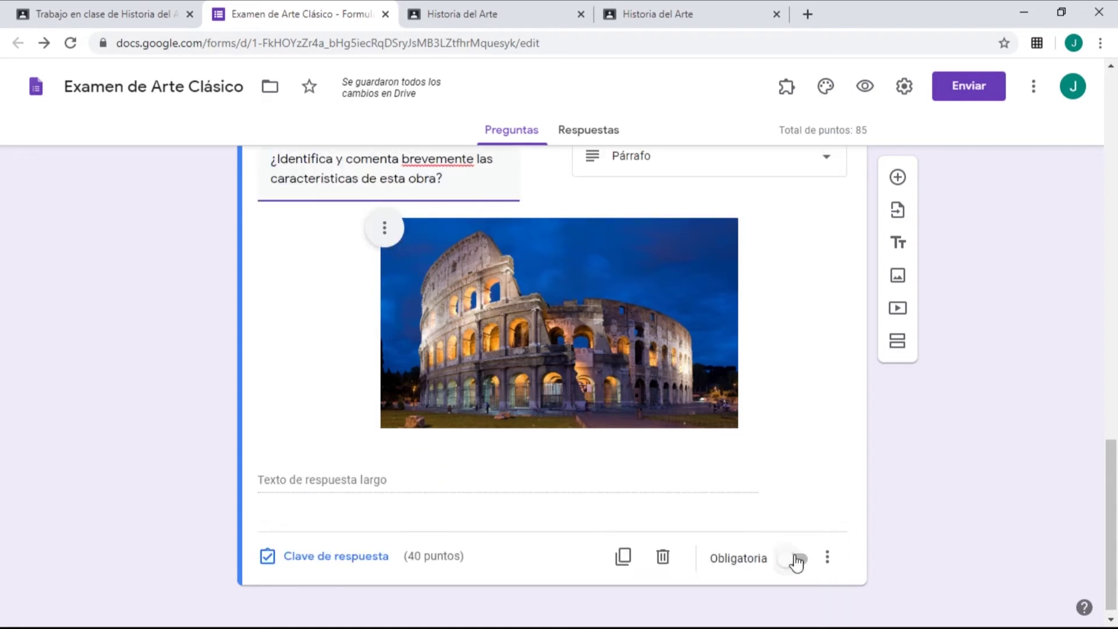
{"action": "left_click", "coordinate": [798, 559]}
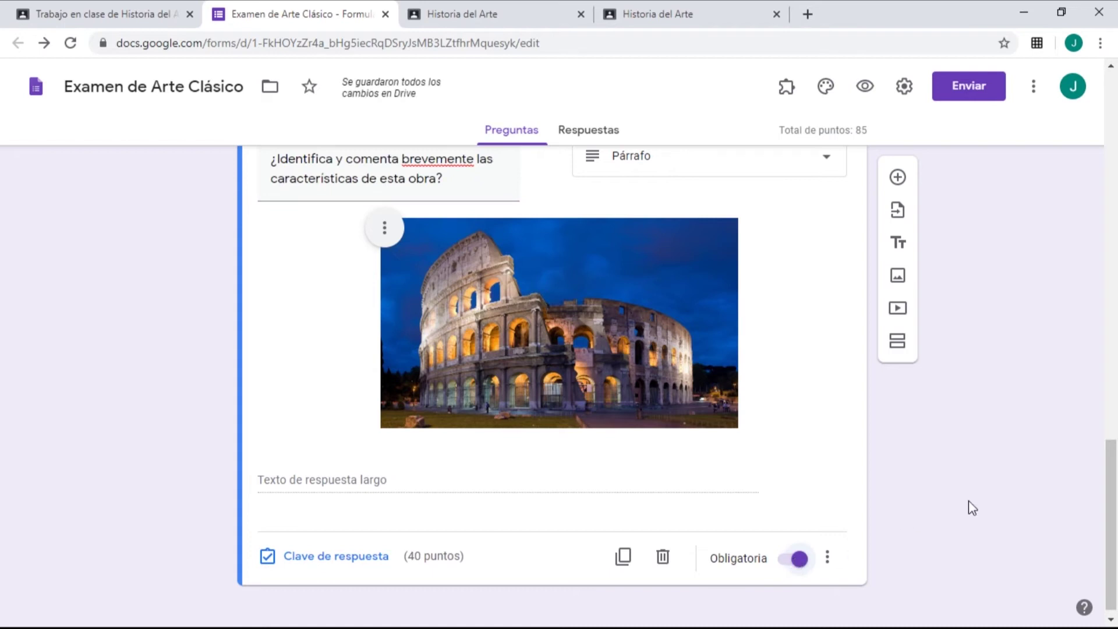
Add a short-answer question reading "¿Que periodo del arte griego abarca los siglos V y IV antes de Cristo?".
{"action": "left_click", "coordinate": [897, 176]}
{"action": "left_click", "coordinate": [716, 401]}
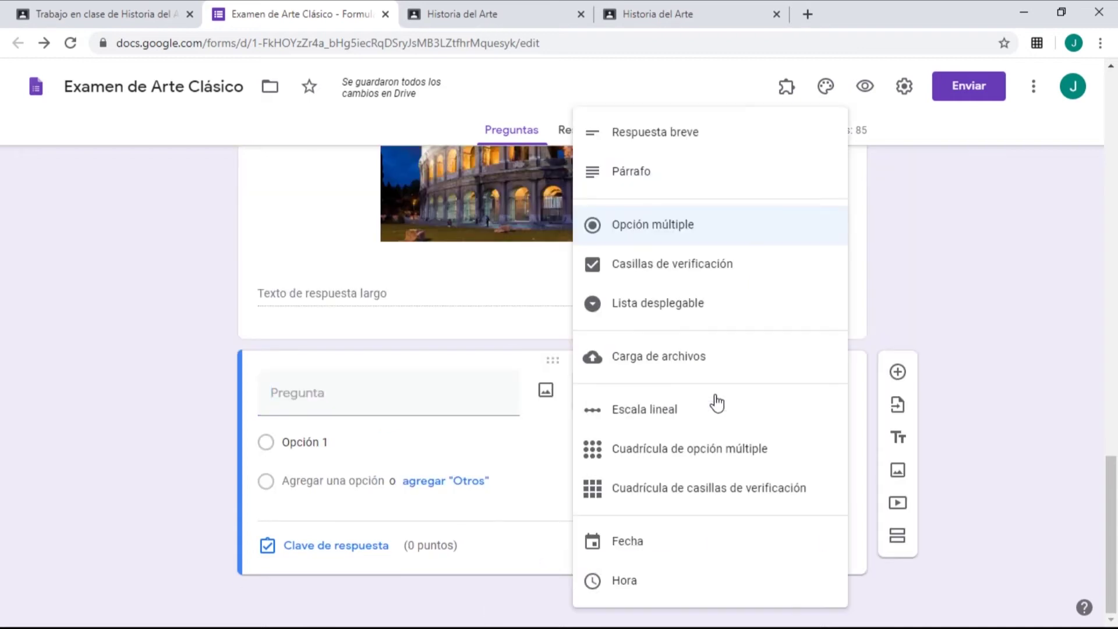
{"action": "left_click", "coordinate": [690, 145]}
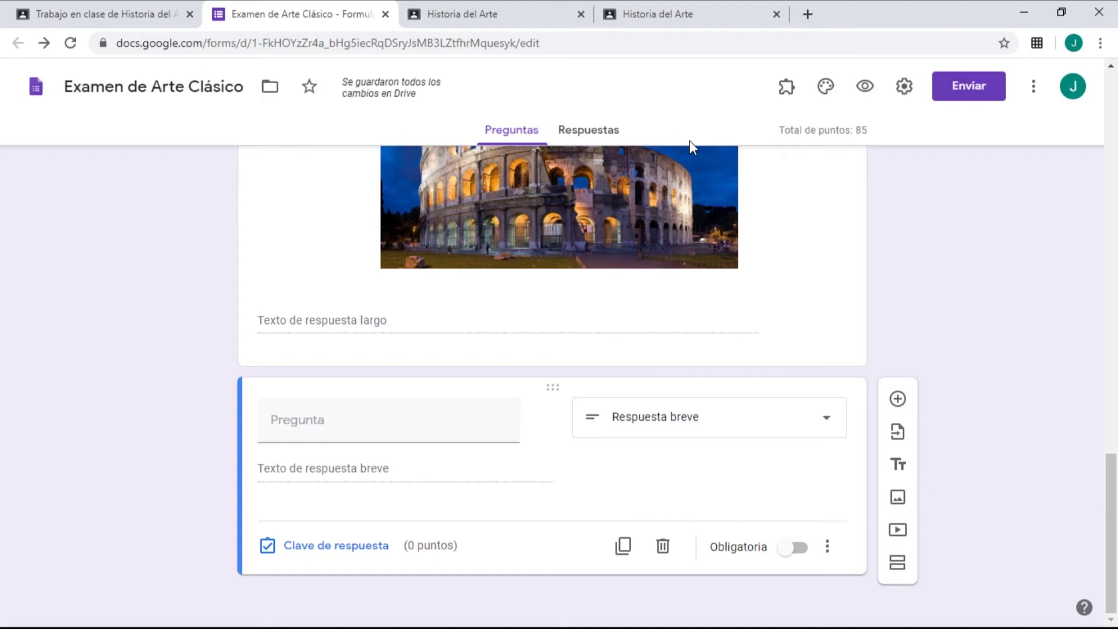
{"action": "type", "text": "¿Que periodo del arte griego abarca los siglos V y IV antes de Cristo?"}
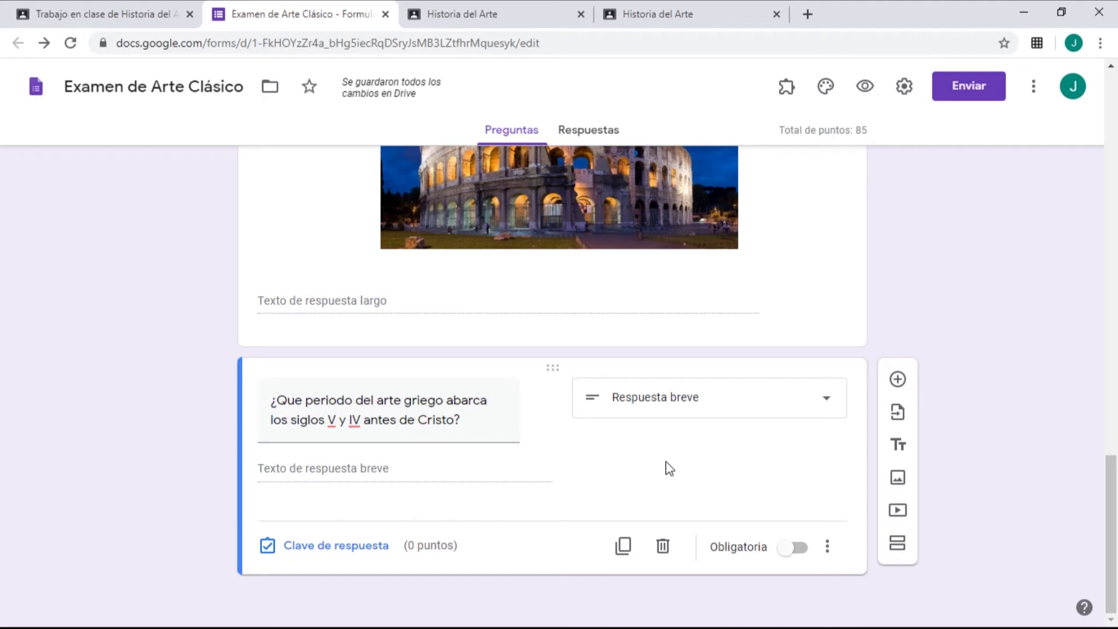
Assign 15 points to the Greek period question in its answer key.
{"action": "left_click", "coordinate": [338, 546]}
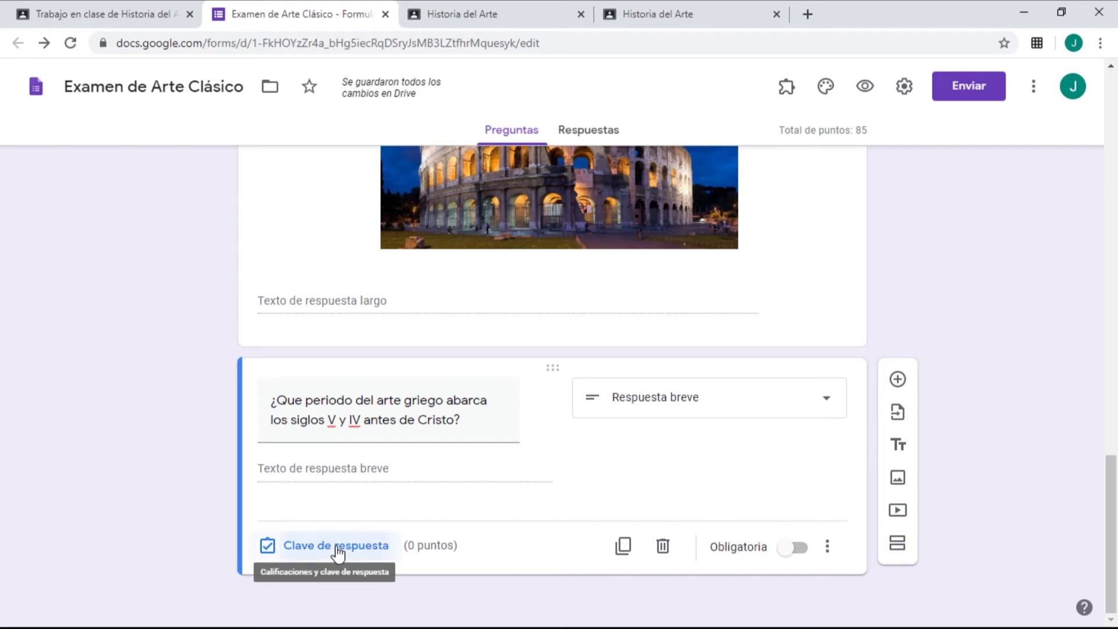
{"action": "type", "text": "1"}
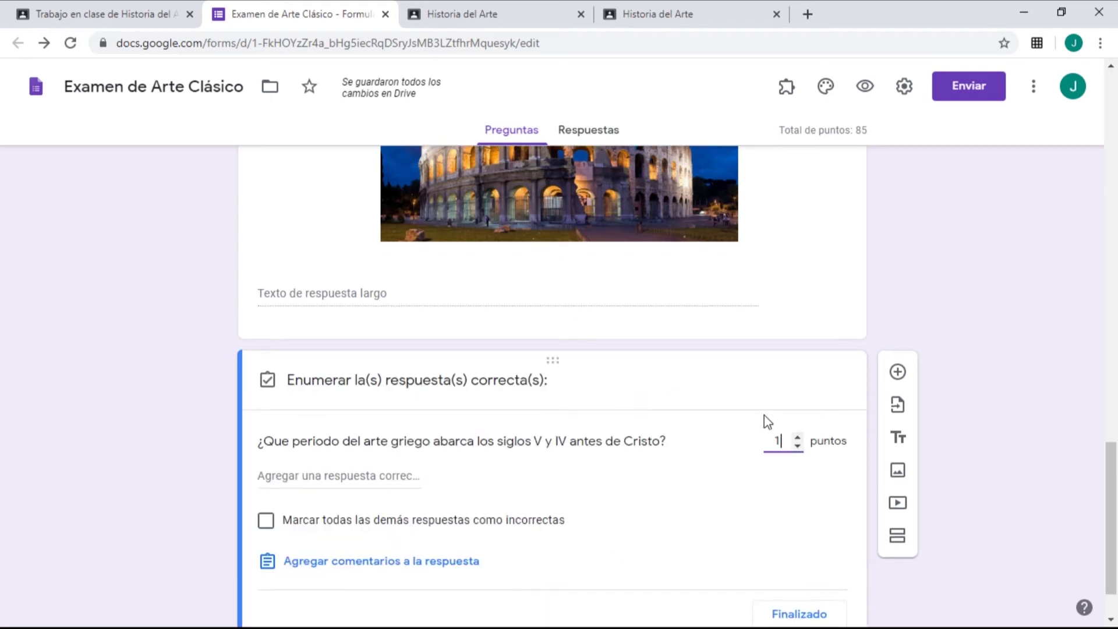
{"action": "type", "text": "5"}
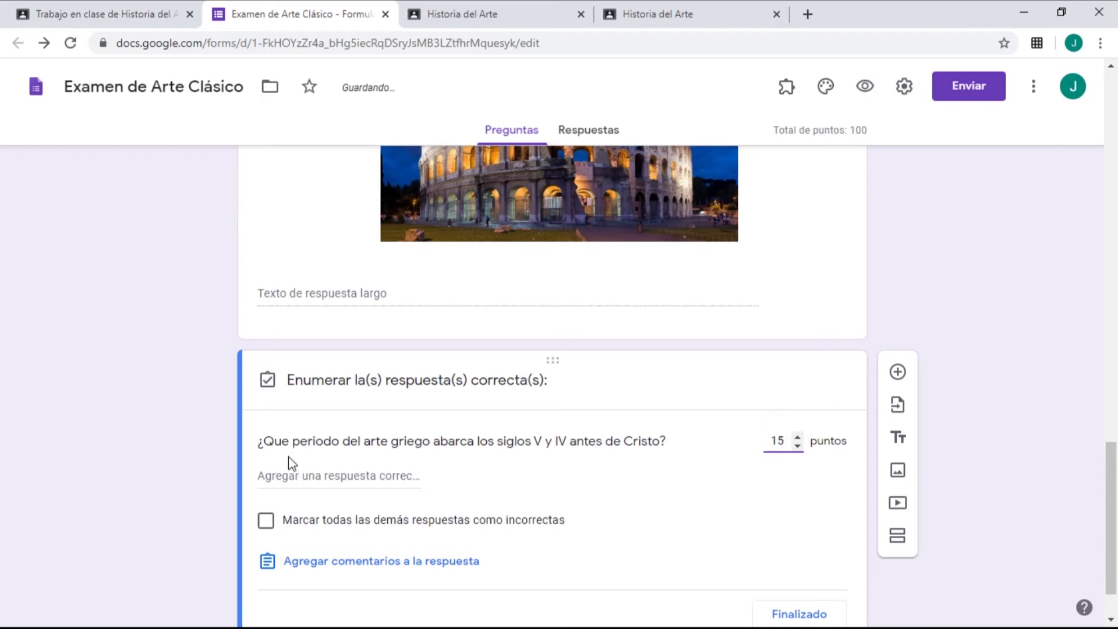
Add "Grecia Clásica", "Época Clásica", "Clásica" and "Clásico" as correct answers to the Greek period question.
{"action": "left_click", "coordinate": [303, 475]}
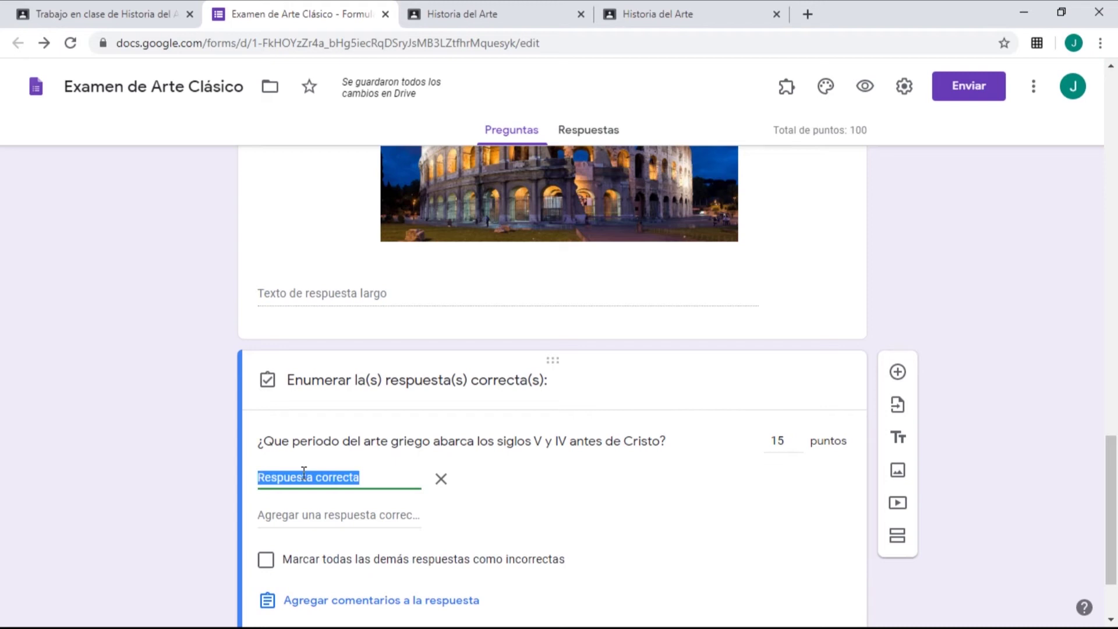
{"action": "key", "text": "BackSpace"}
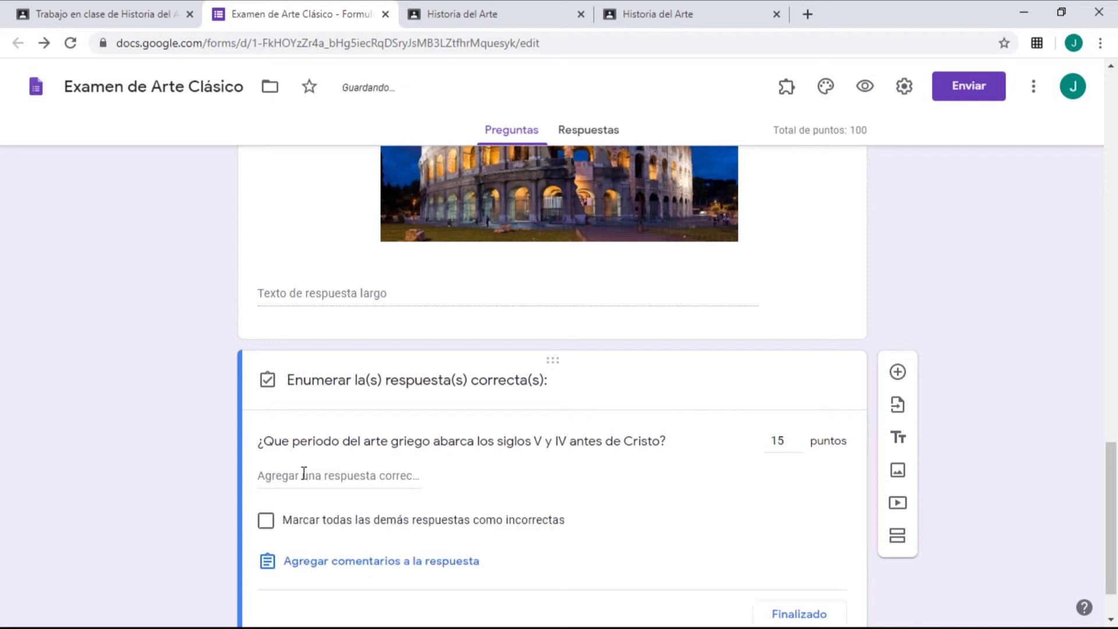
{"action": "left_click", "coordinate": [303, 474]}
{"action": "type", "text": "Grecia Clásica"}
{"action": "left_click", "coordinate": [341, 516]}
{"action": "type", "text": "Época Clásica"}
{"action": "left_click", "coordinate": [304, 557]}
{"action": "type", "text": "Clásica"}
{"action": "left_click", "coordinate": [306, 596]}
{"action": "key", "text": "Return"}
{"action": "left_click", "coordinate": [303, 574]}
{"action": "type", "text": "Clásico"}
{"action": "scroll", "coordinate": [303, 574], "scroll_direction": "down", "scroll_amount": 2}
{"action": "left_click", "coordinate": [441, 456]}
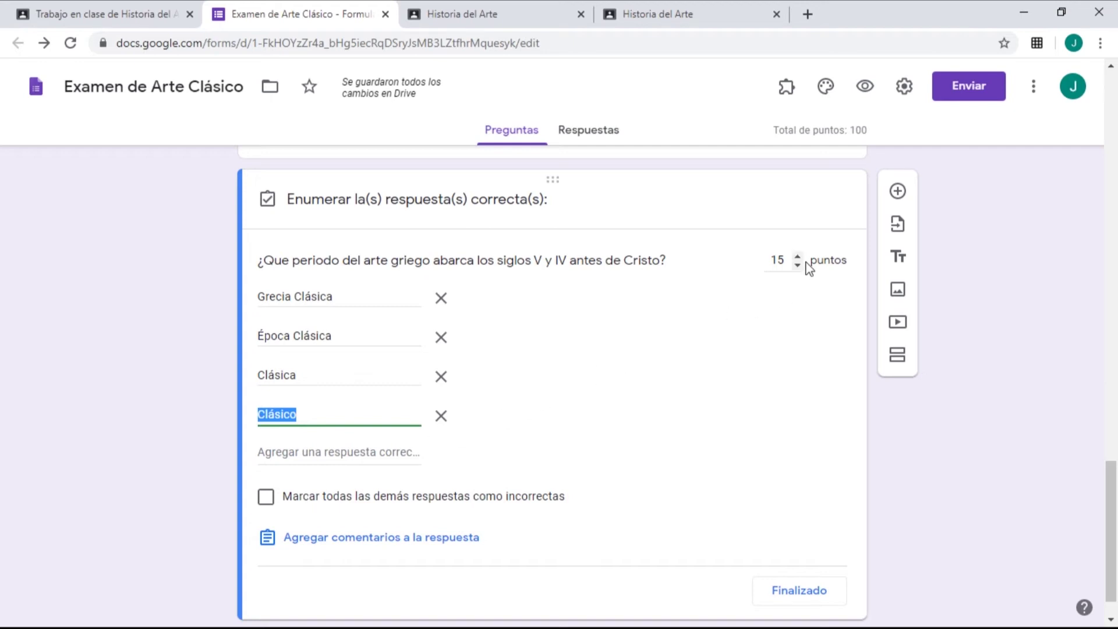
Treat all other answers to the Greek period question as incorrect, finish its answer key and make the question required.
{"action": "left_click", "coordinate": [265, 497]}
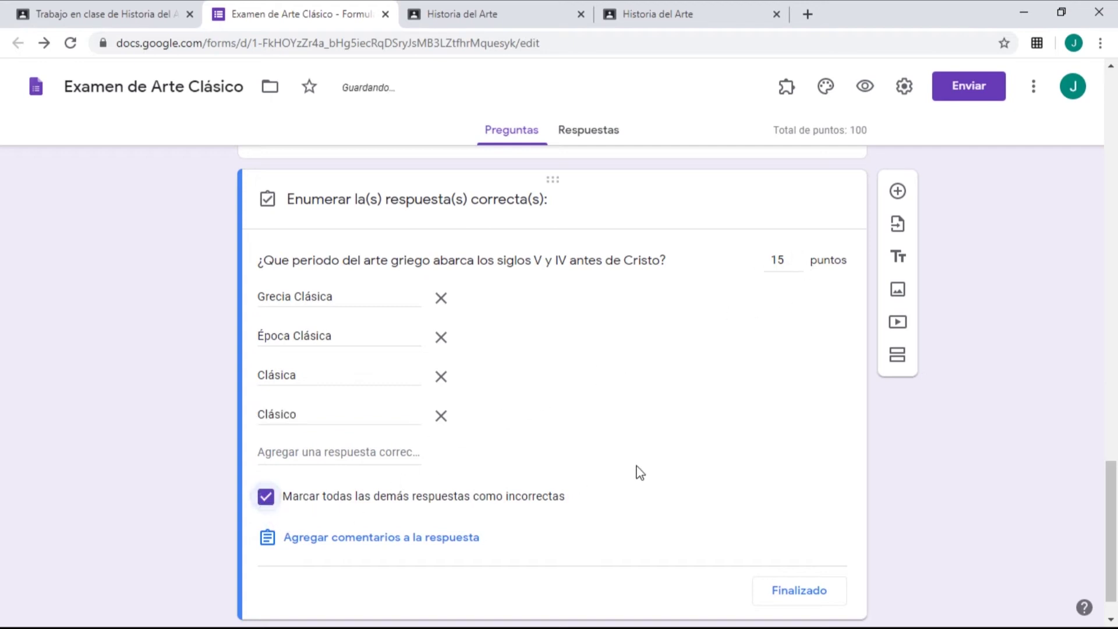
{"action": "left_click", "coordinate": [816, 590]}
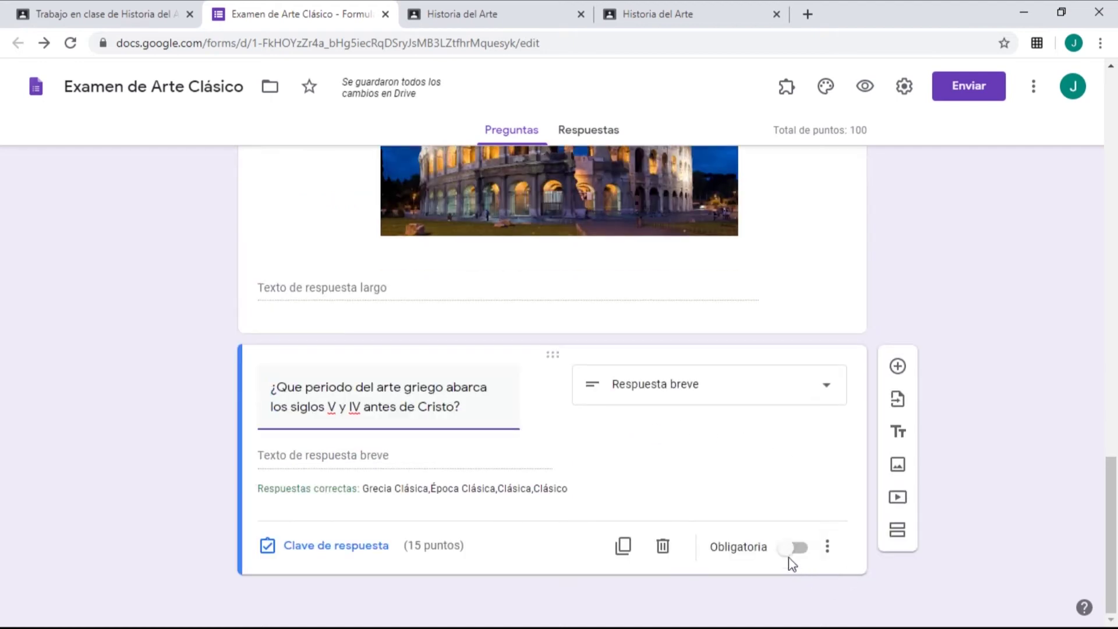
{"action": "left_click", "coordinate": [790, 552]}
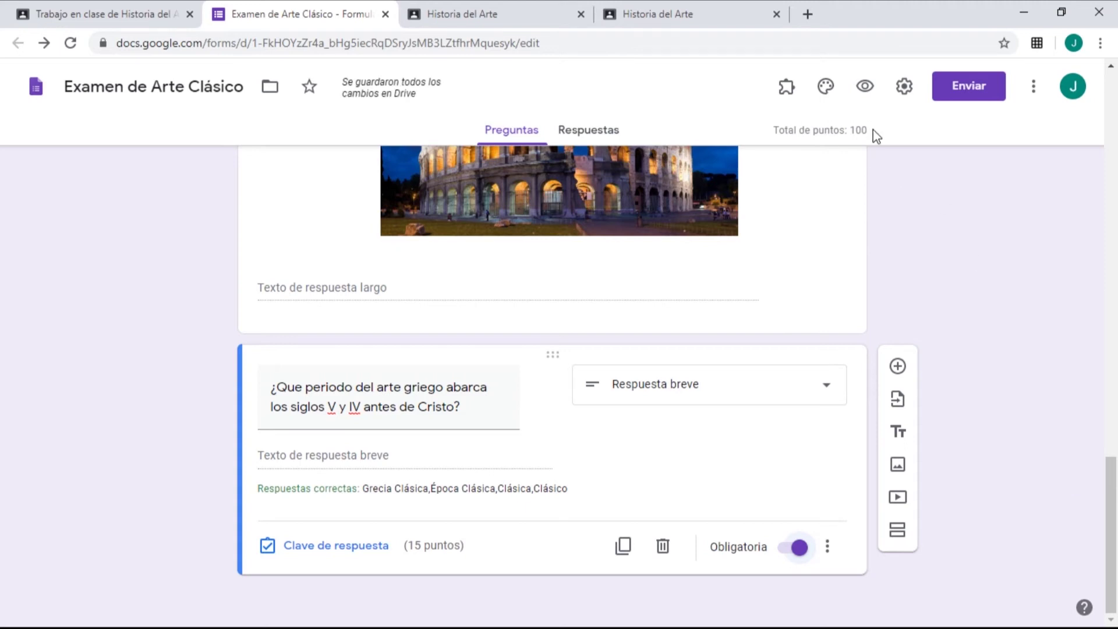
Check the points set on the Classroom assignment against the form's total points, and return to the form.
{"action": "left_click", "coordinate": [123, 12]}
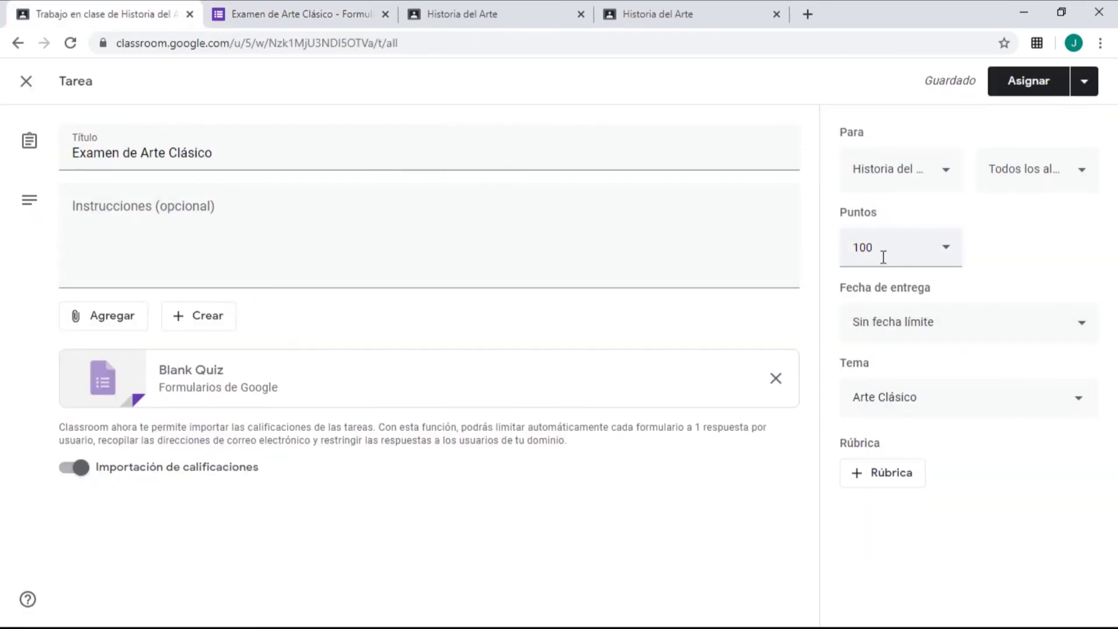
{"action": "left_click", "coordinate": [296, 12]}
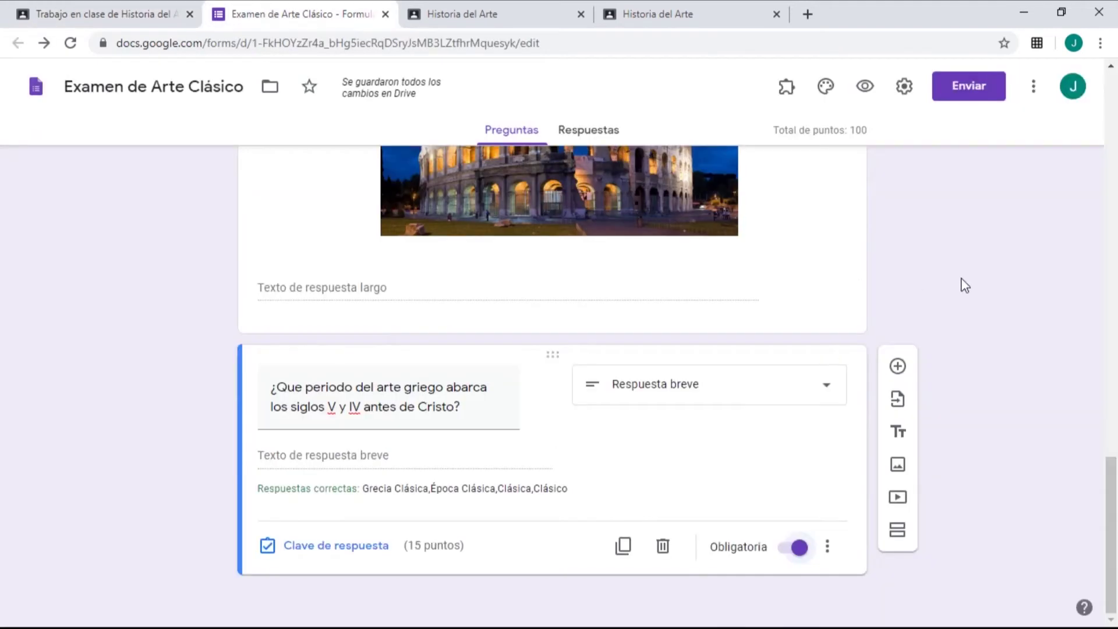
Preview the quiz as students see it, review the order and points of all its questions, and close the preview.
{"action": "scroll", "coordinate": [962, 279], "scroll_direction": "up", "scroll_amount": 20}
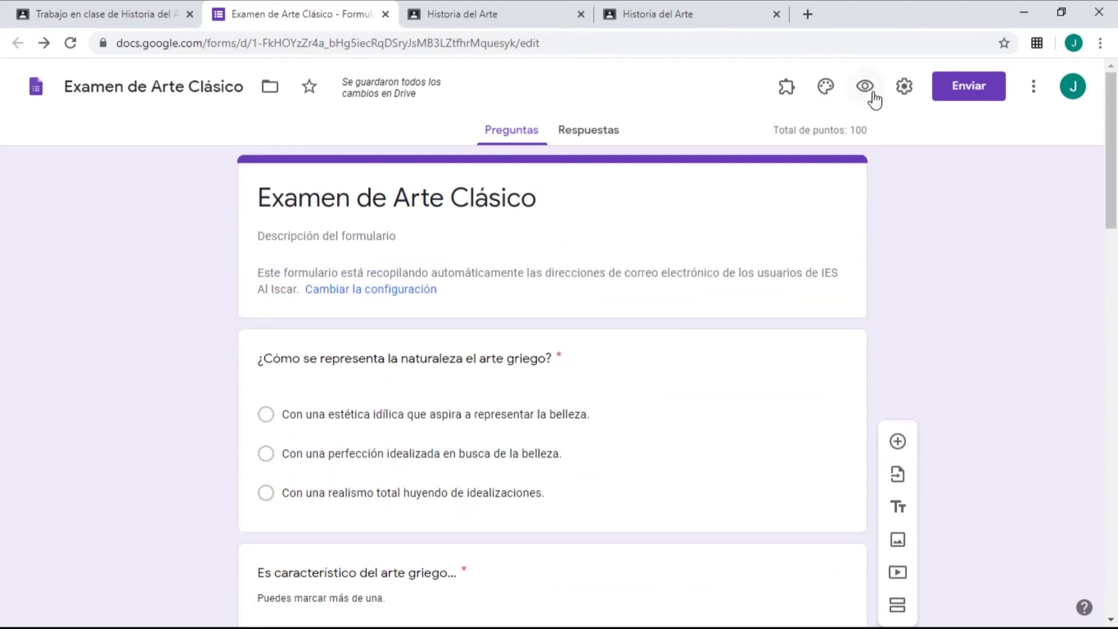
{"action": "left_click", "coordinate": [867, 88]}
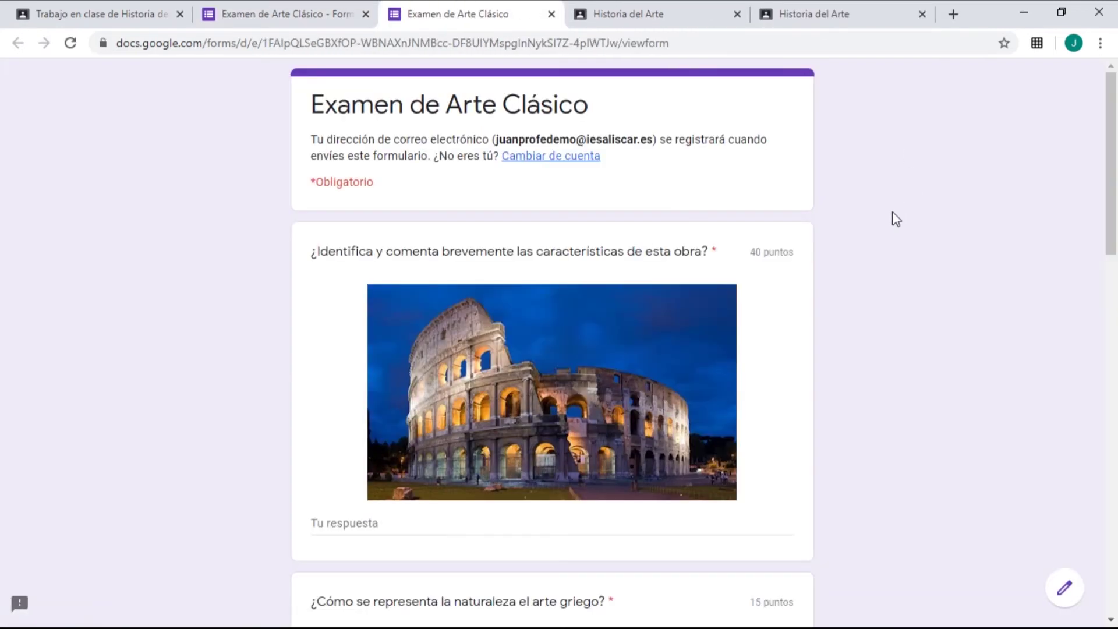
{"action": "scroll", "coordinate": [893, 217], "scroll_direction": "down", "scroll_amount": 5}
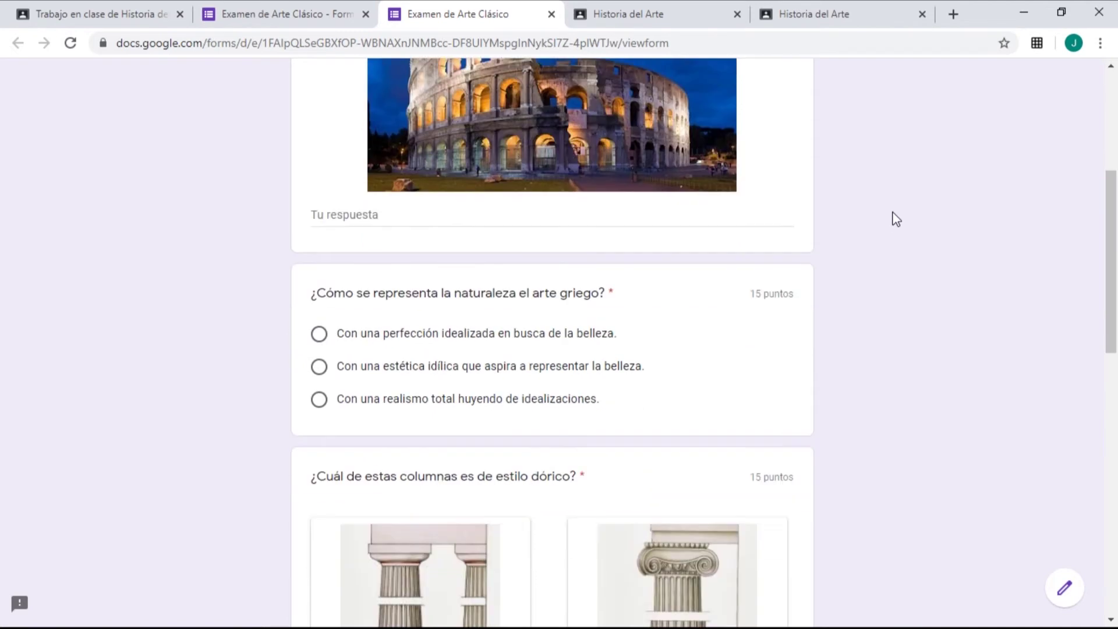
{"action": "scroll", "coordinate": [893, 217], "scroll_direction": "up", "scroll_amount": 5}
{"action": "scroll", "coordinate": [631, 361], "scroll_direction": "down", "scroll_amount": 10}
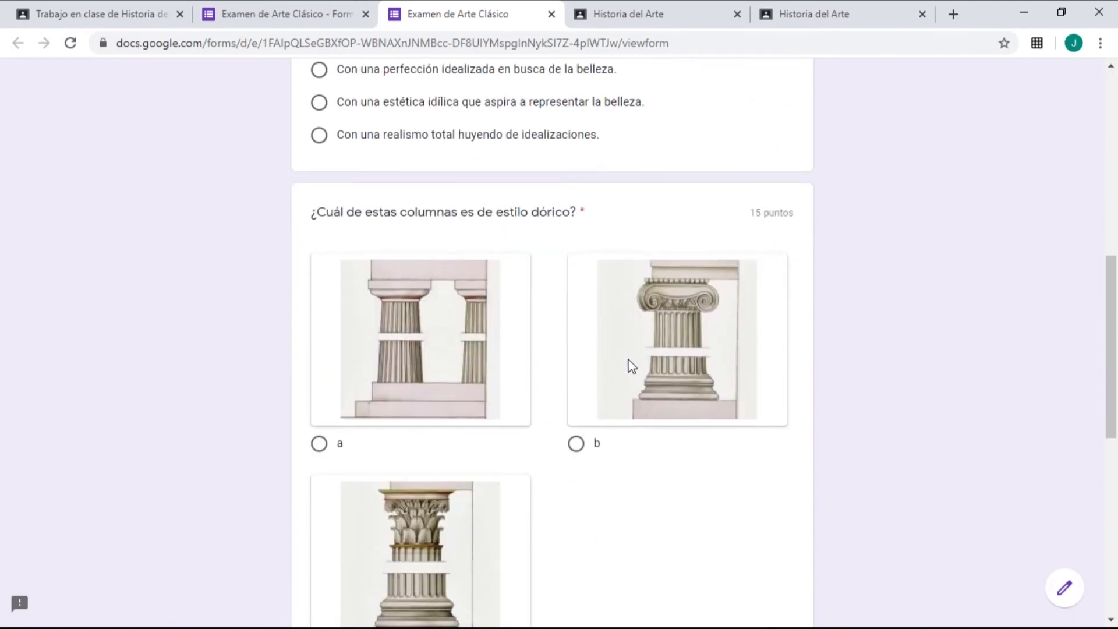
{"action": "scroll", "coordinate": [512, 219], "scroll_direction": "down", "scroll_amount": 3}
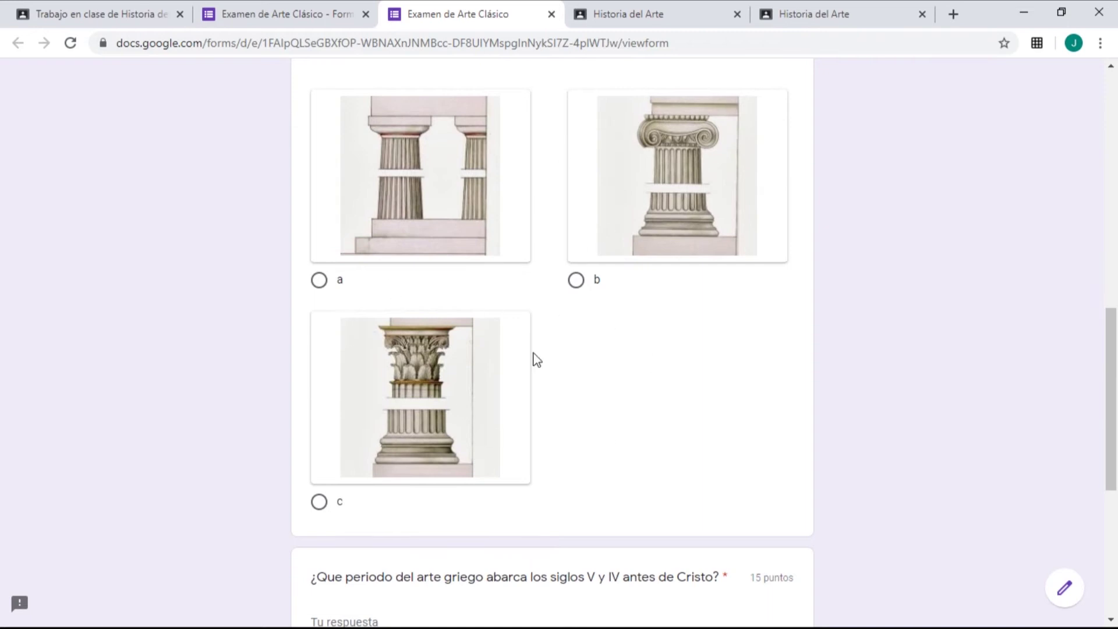
{"action": "scroll", "coordinate": [591, 448], "scroll_direction": "down", "scroll_amount": 4}
{"action": "scroll", "coordinate": [592, 448], "scroll_direction": "down", "scroll_amount": 3}
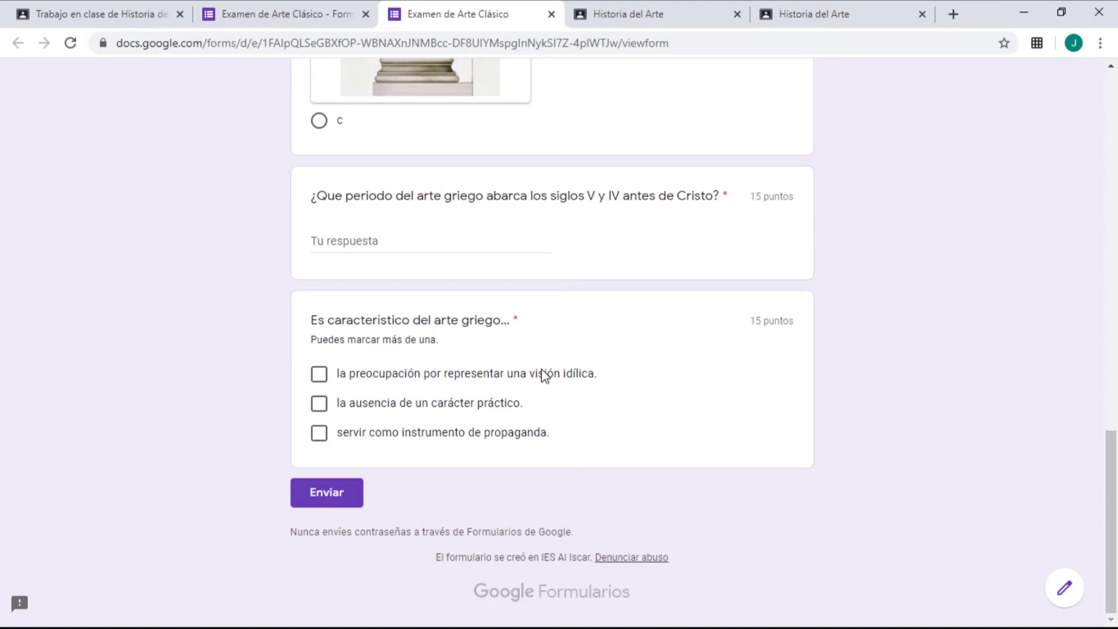
{"action": "scroll", "coordinate": [543, 375], "scroll_direction": "up", "scroll_amount": 20}
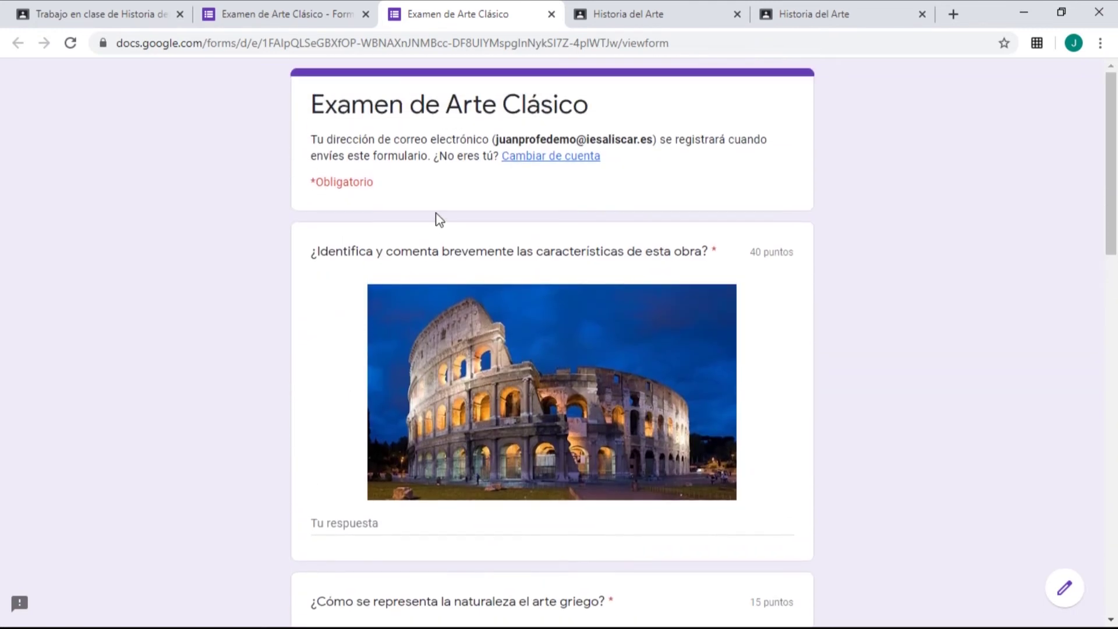
{"action": "scroll", "coordinate": [392, 375], "scroll_direction": "down", "scroll_amount": 5}
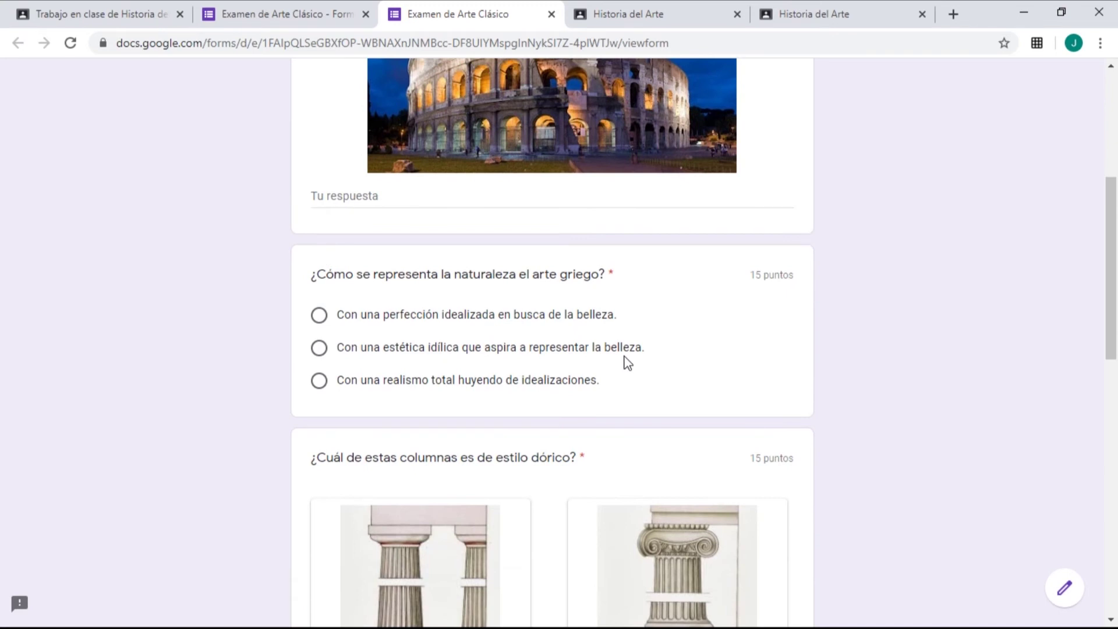
{"action": "scroll", "coordinate": [514, 215], "scroll_direction": "up", "scroll_amount": 4}
{"action": "left_click", "coordinate": [551, 14]}
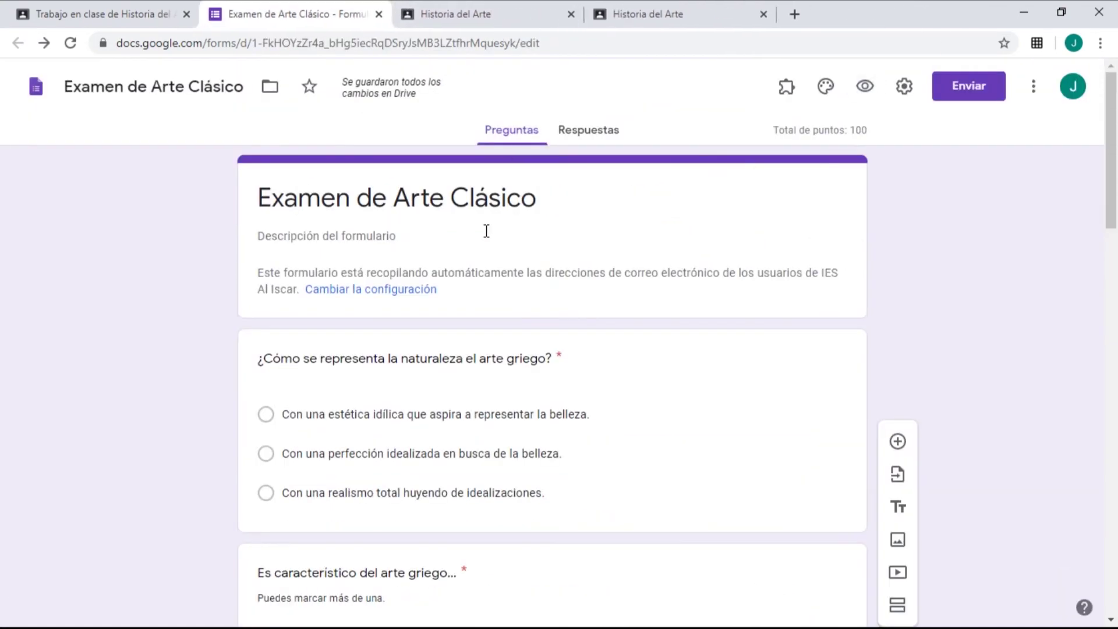
Upload the Colosseum picture coliseo.jpg as the form's header image and close the theme options.
{"action": "left_click", "coordinate": [826, 89]}
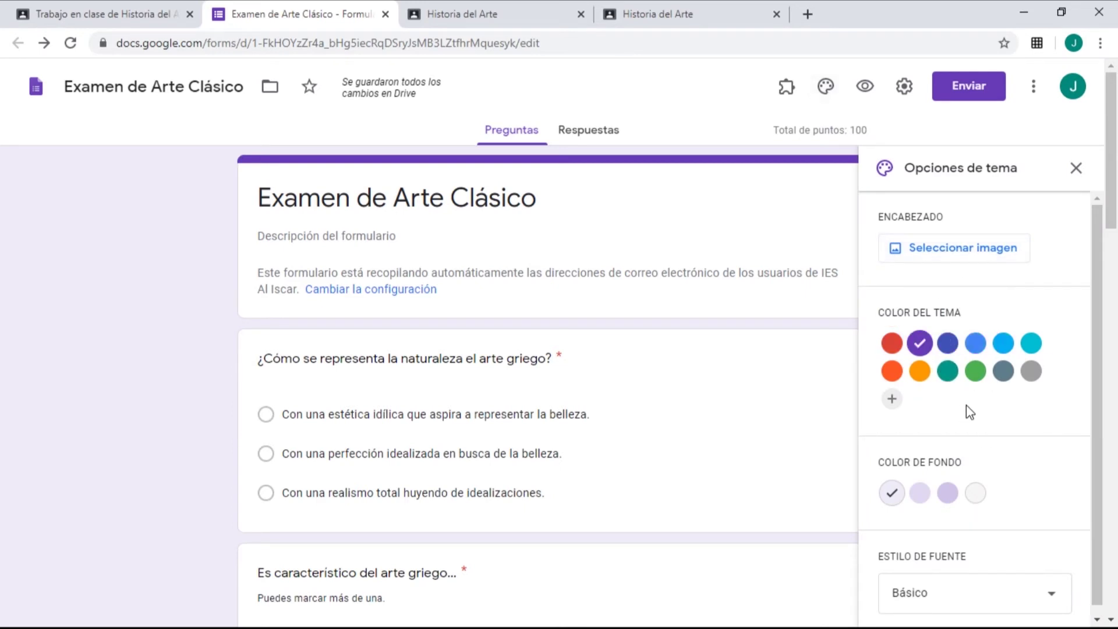
{"action": "left_click", "coordinate": [957, 252]}
{"action": "scroll", "coordinate": [437, 330], "scroll_direction": "down", "scroll_amount": 5}
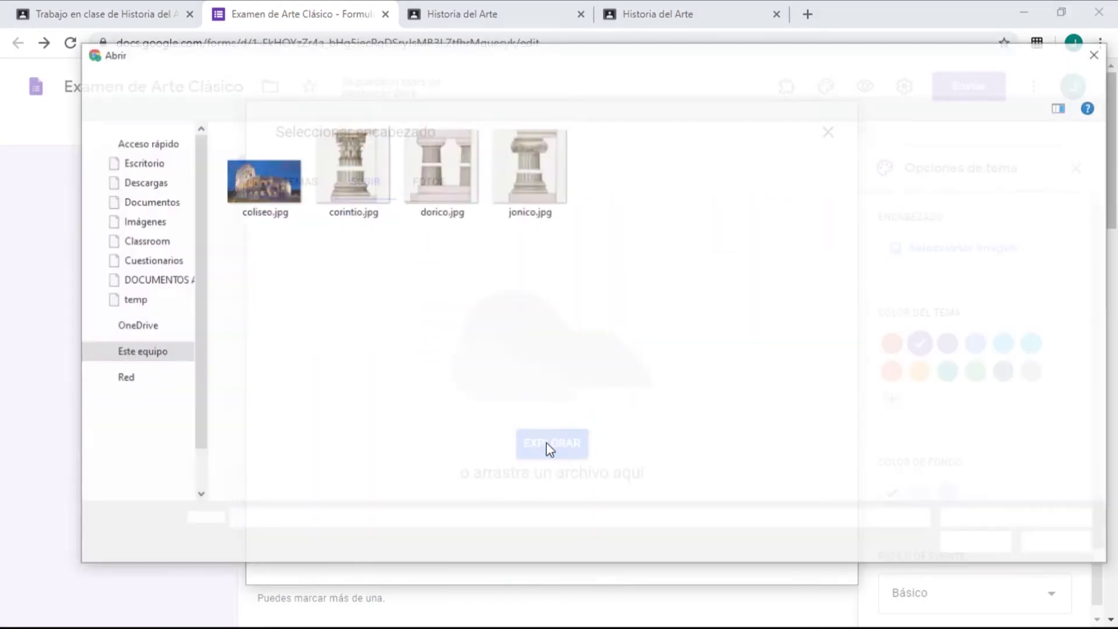
{"action": "left_click", "coordinate": [791, 545]}
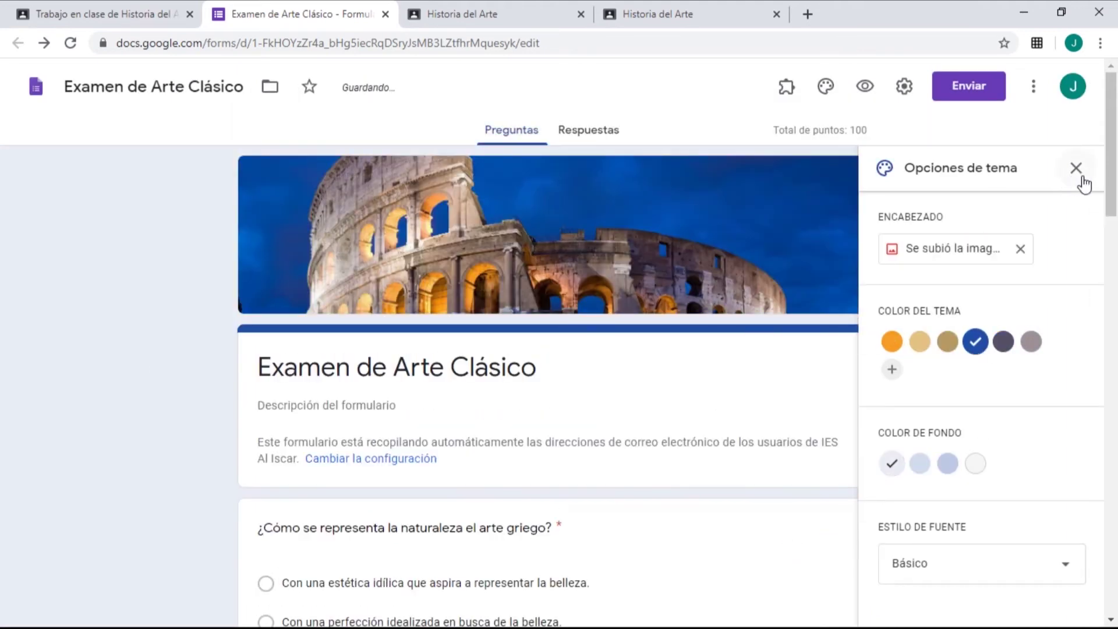
{"action": "left_click", "coordinate": [1082, 174]}
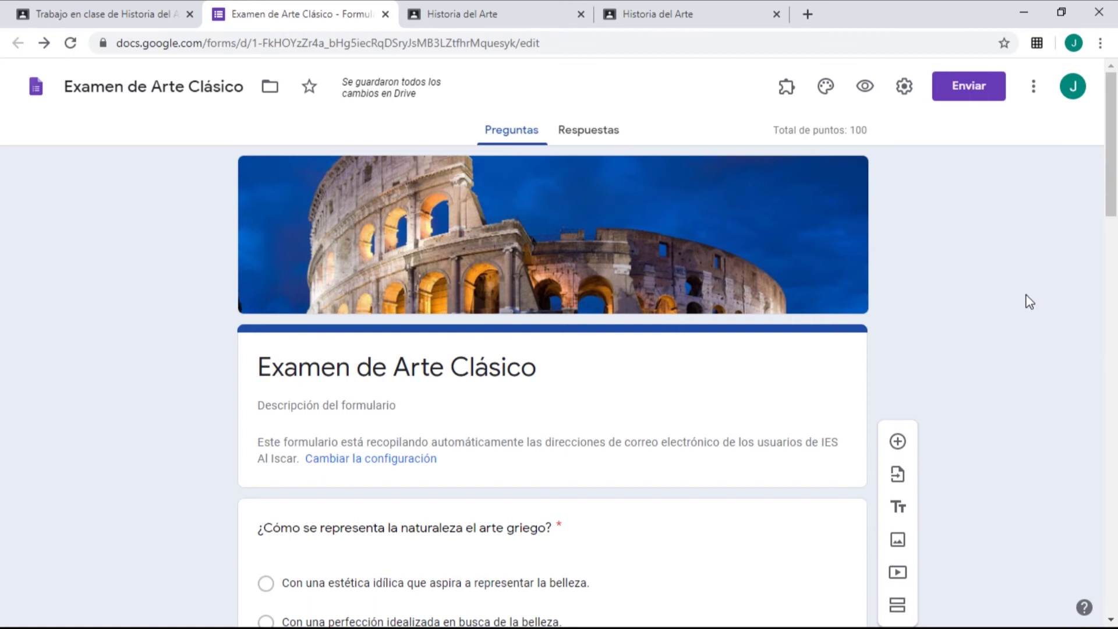
Close the form editor, return to the "Examen de Arte Clásico" draft in Classroom and assign it to the class.
{"action": "scroll", "coordinate": [1030, 302], "scroll_direction": "down", "scroll_amount": 4}
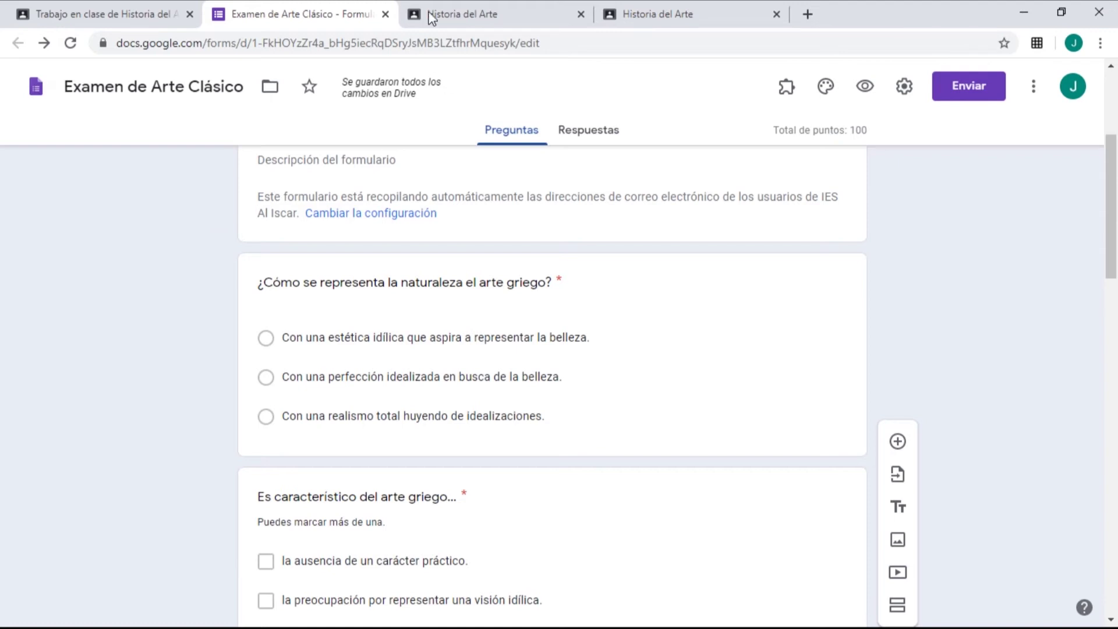
{"action": "left_click", "coordinate": [385, 14]}
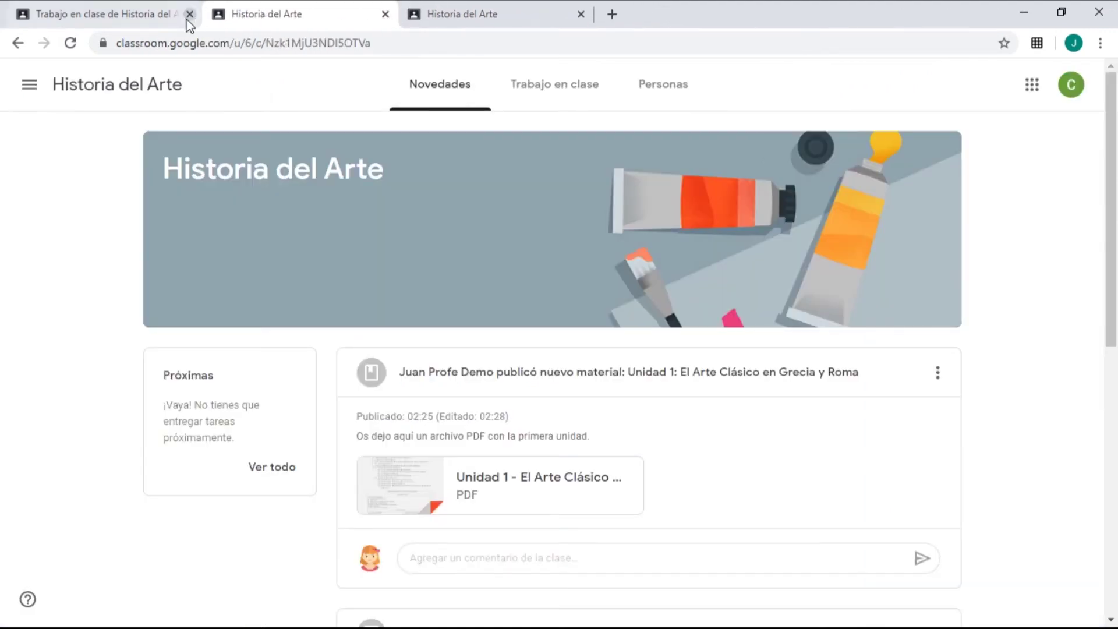
{"action": "left_click", "coordinate": [135, 16]}
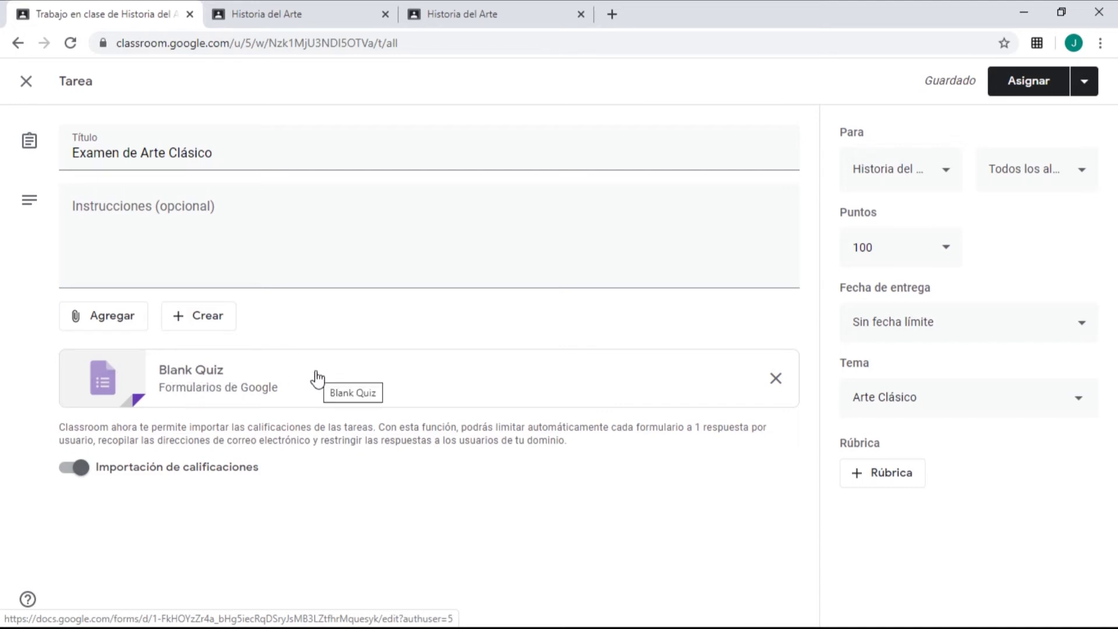
{"action": "left_click", "coordinate": [1025, 85]}
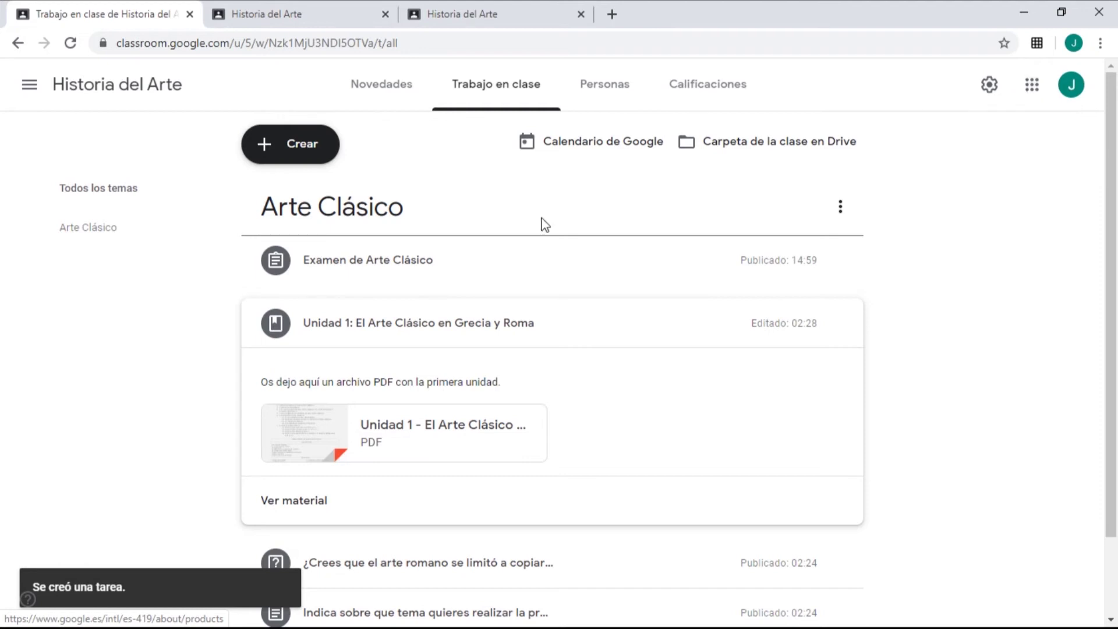
Open the attached form from the published "Examen de Arte Clásico" assignment and switch it to editing.
{"action": "left_click", "coordinate": [382, 265]}
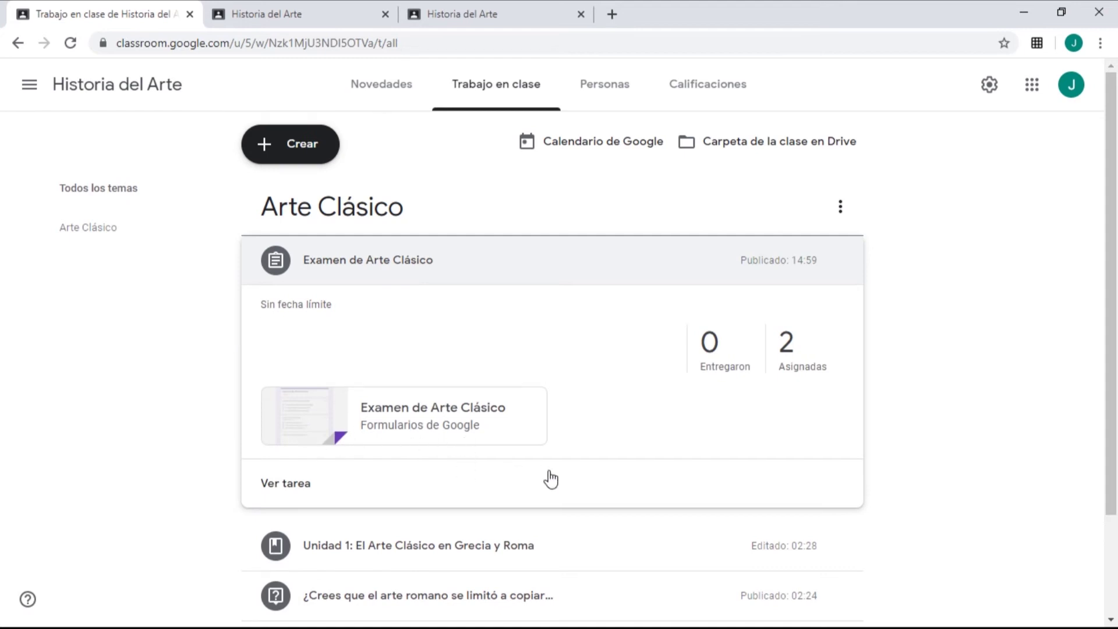
{"action": "left_click", "coordinate": [428, 423]}
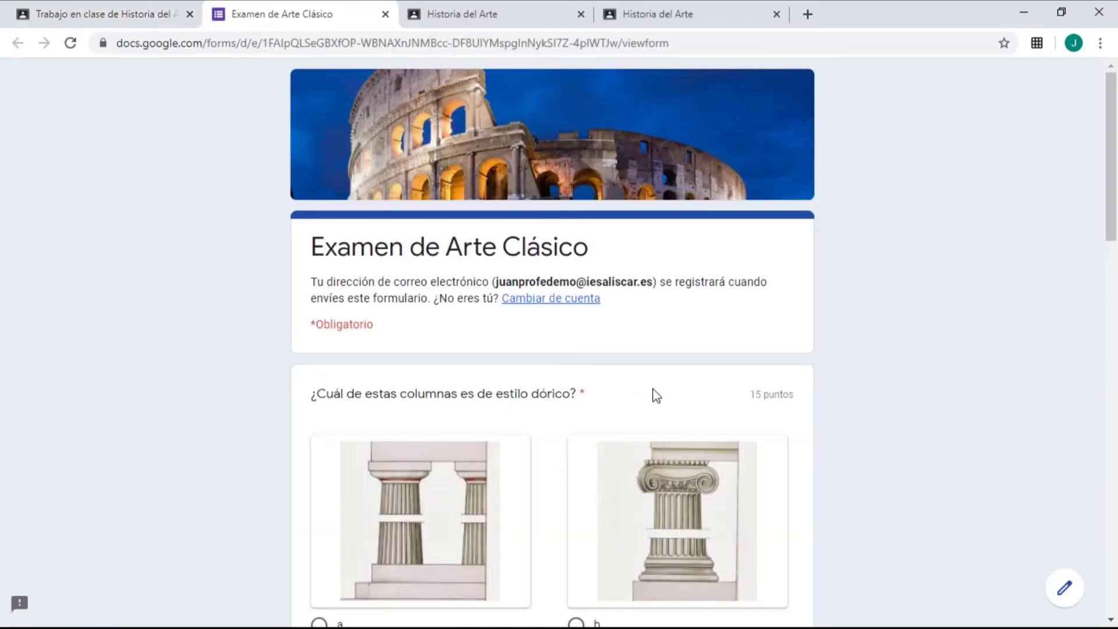
{"action": "scroll", "coordinate": [656, 395], "scroll_direction": "down", "scroll_amount": 4}
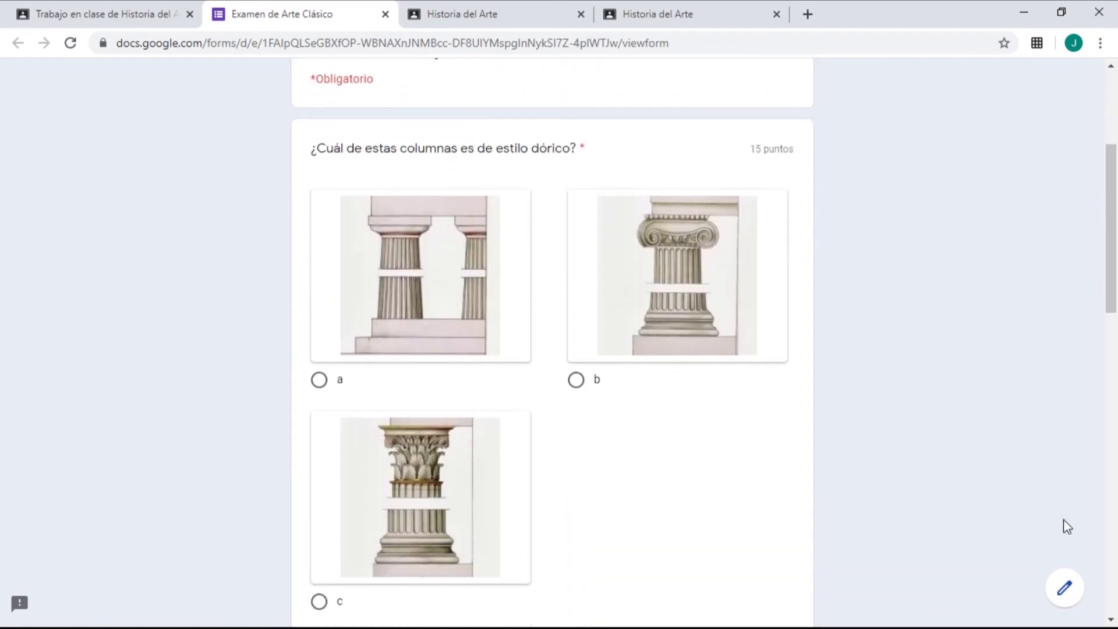
{"action": "left_click", "coordinate": [1065, 590]}
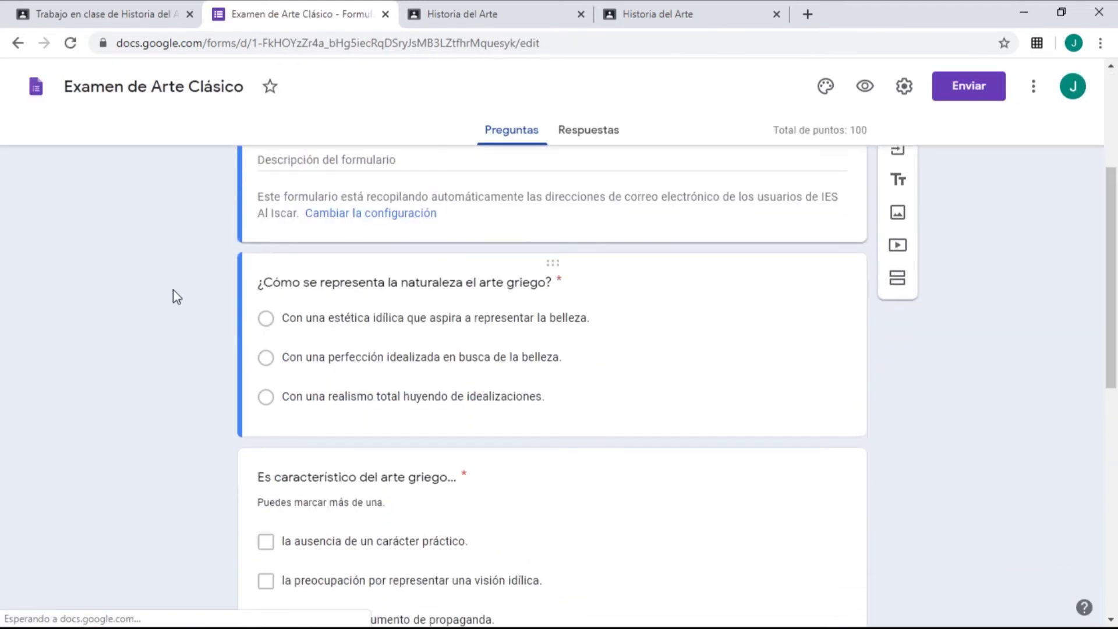
Move the question "¿Cuál de estas columnas es de estilo dórico?" above "Es característico del arte griego...".
{"action": "left_click", "coordinate": [665, 267]}
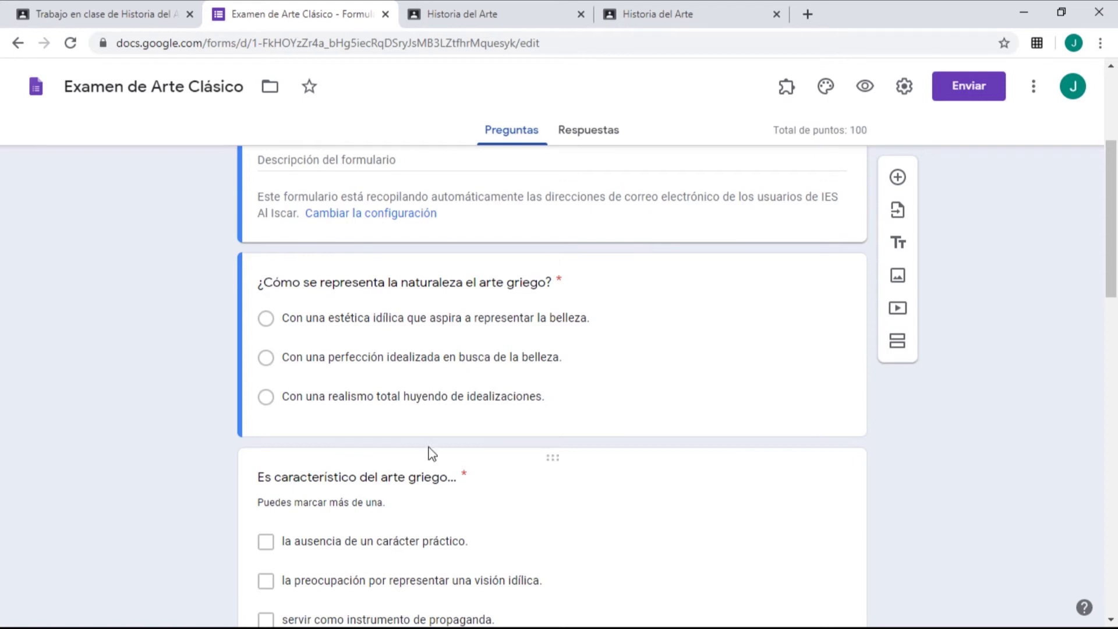
{"action": "scroll", "coordinate": [432, 454], "scroll_direction": "down", "scroll_amount": 3}
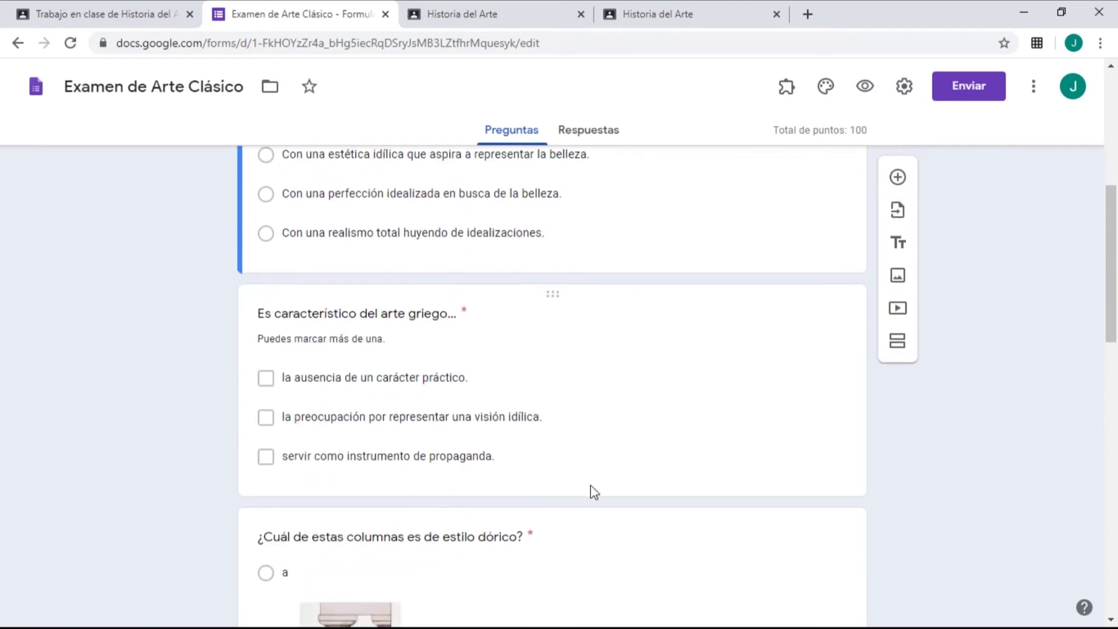
{"action": "scroll", "coordinate": [593, 492], "scroll_direction": "down", "scroll_amount": 3}
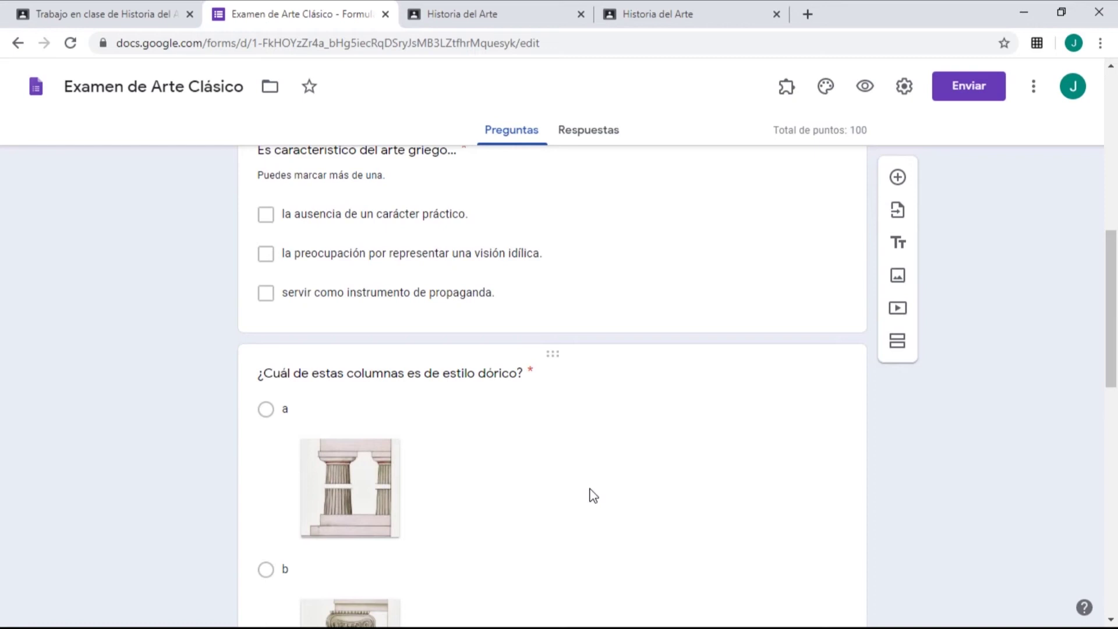
{"action": "scroll", "coordinate": [592, 495], "scroll_direction": "down", "scroll_amount": 2}
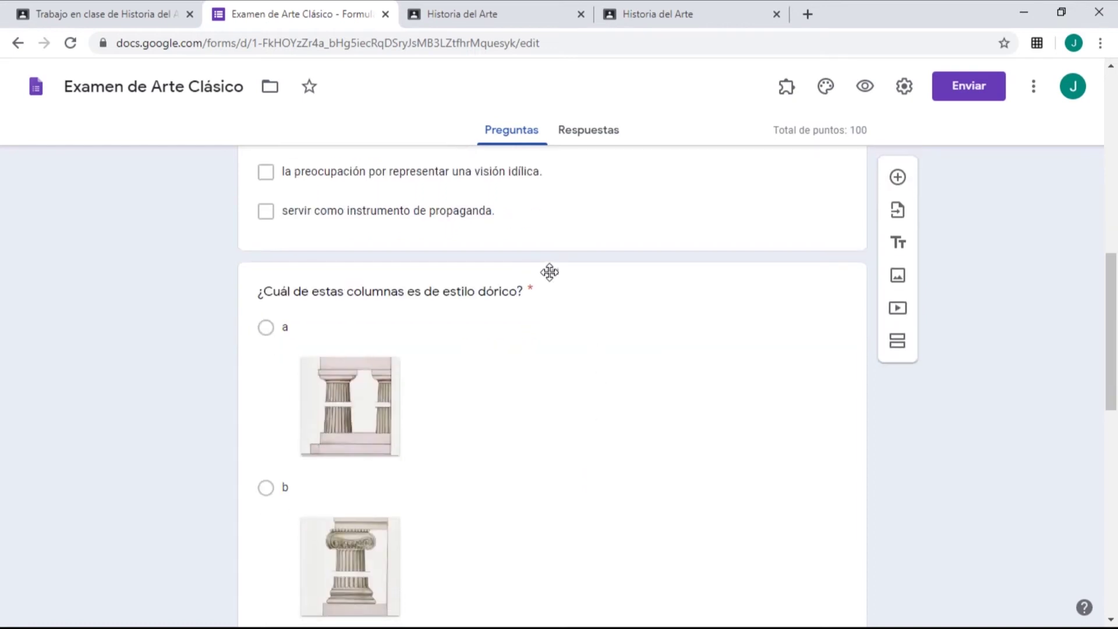
{"action": "left_click_drag", "start_coordinate": [555, 274], "coordinate": [517, 293]}
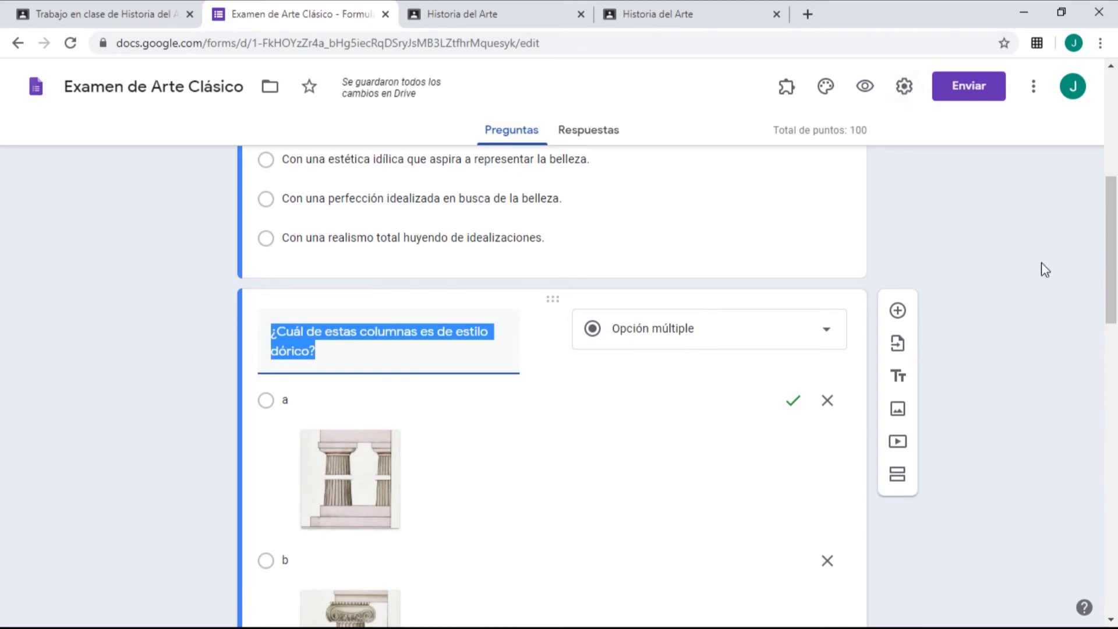
Turn on random ordering of the answer options for the Doric column question and close the form editor.
{"action": "scroll", "coordinate": [1044, 265], "scroll_direction": "down", "scroll_amount": 7}
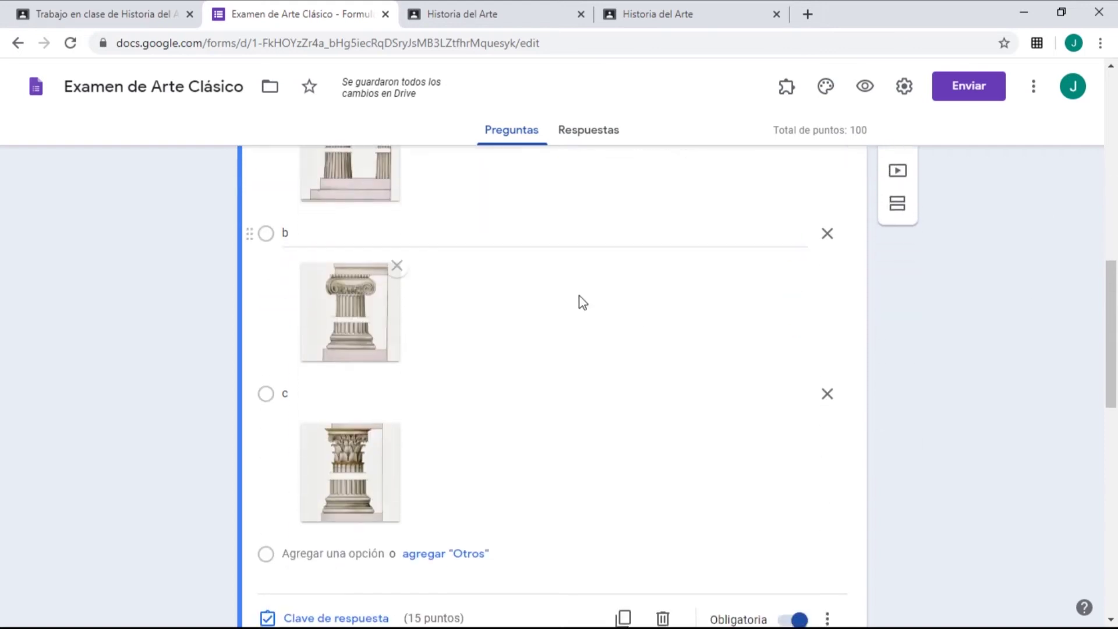
{"action": "left_click", "coordinate": [827, 537]}
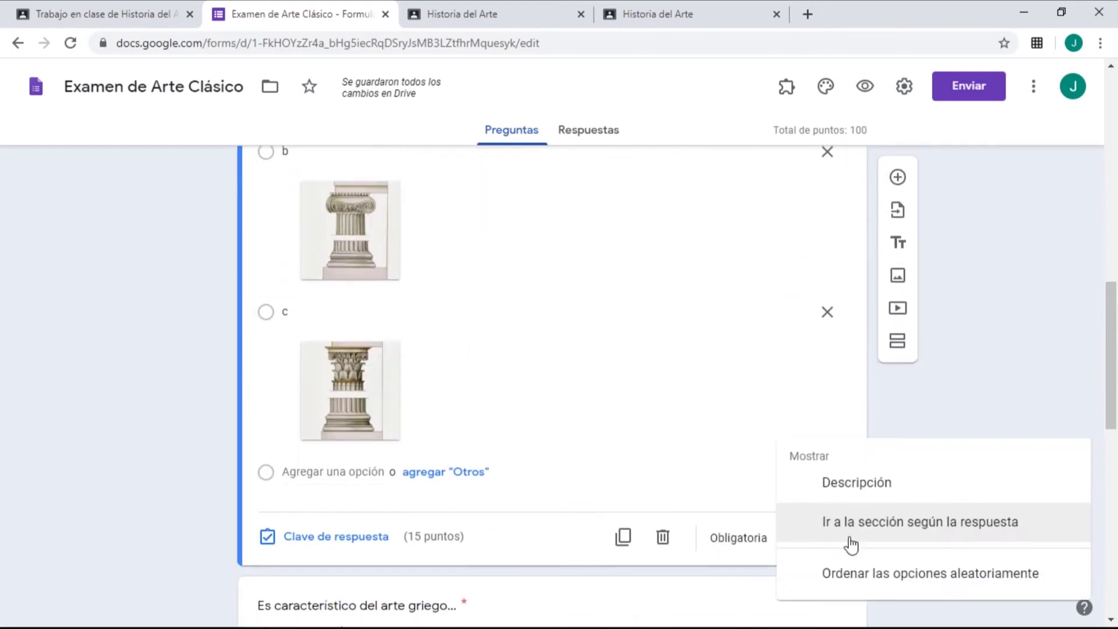
{"action": "left_click", "coordinate": [886, 576]}
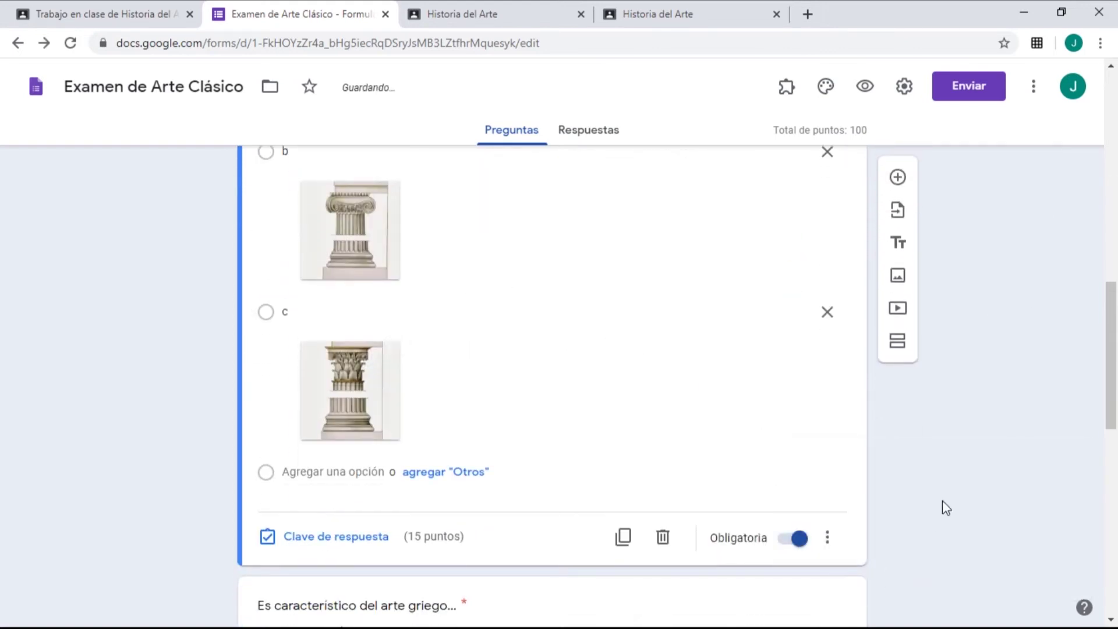
{"action": "scroll", "coordinate": [943, 501], "scroll_direction": "up", "scroll_amount": 10}
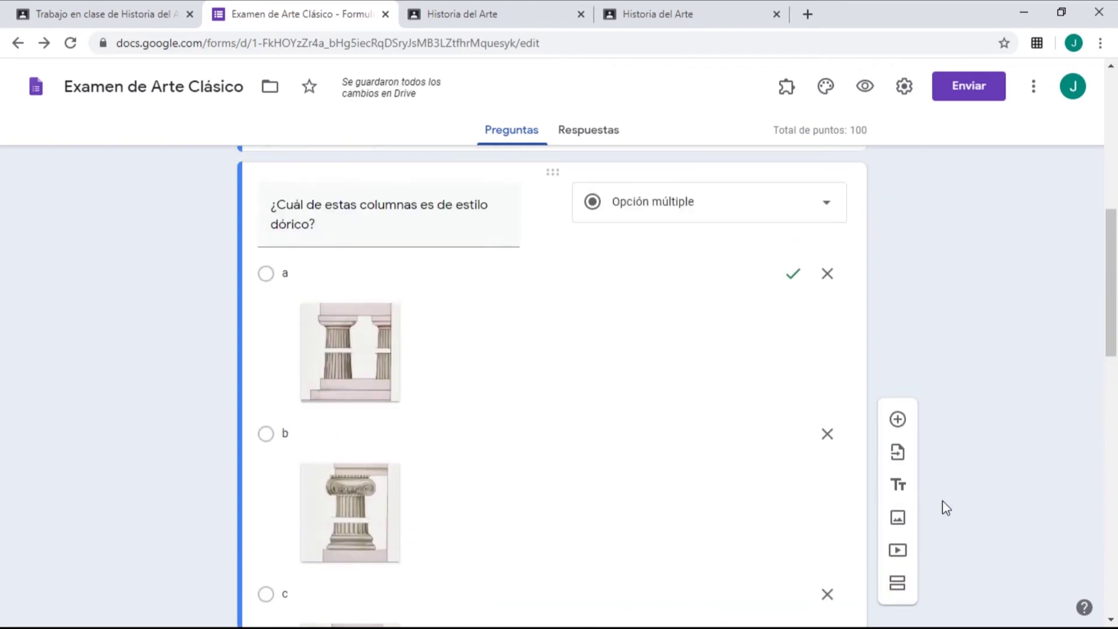
{"action": "scroll", "coordinate": [942, 501], "scroll_direction": "up", "scroll_amount": 4}
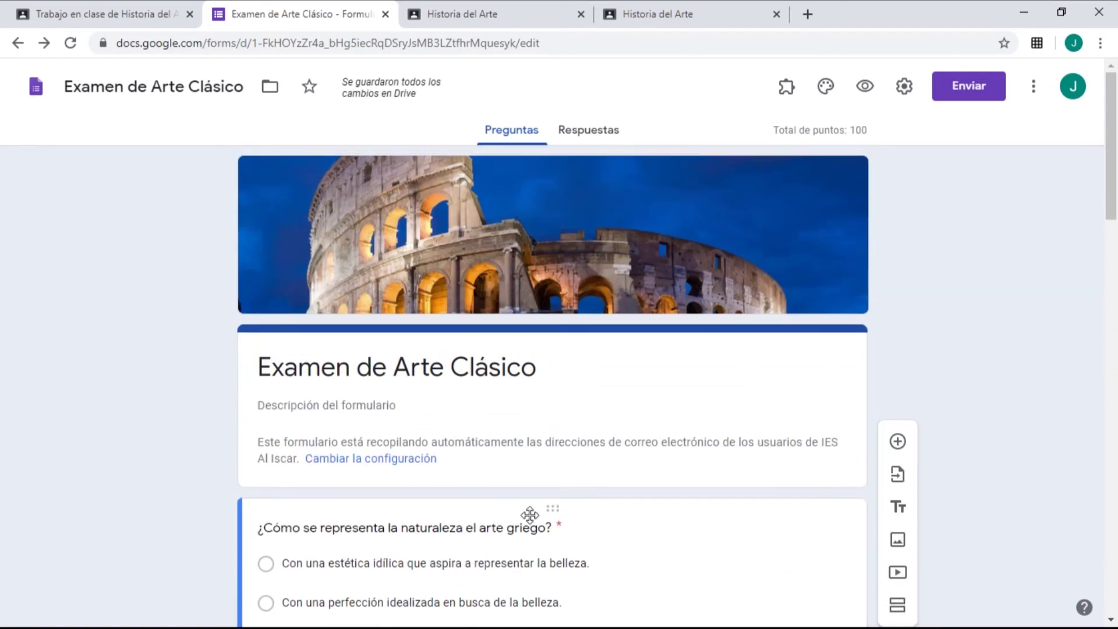
{"action": "scroll", "coordinate": [527, 507], "scroll_direction": "down", "scroll_amount": 3}
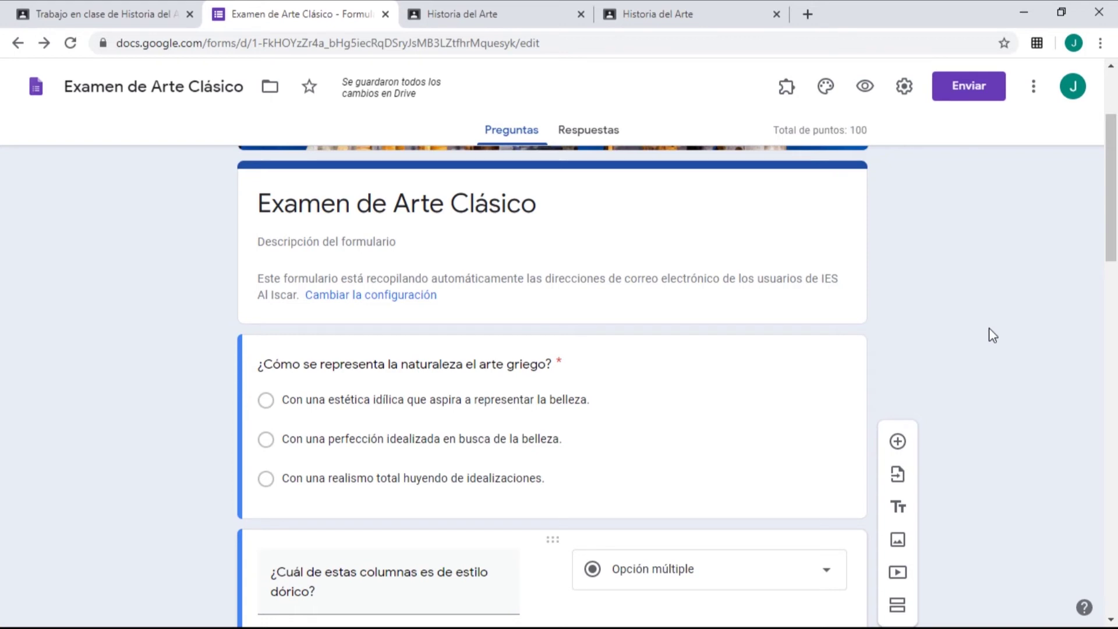
{"action": "left_click", "coordinate": [385, 14]}
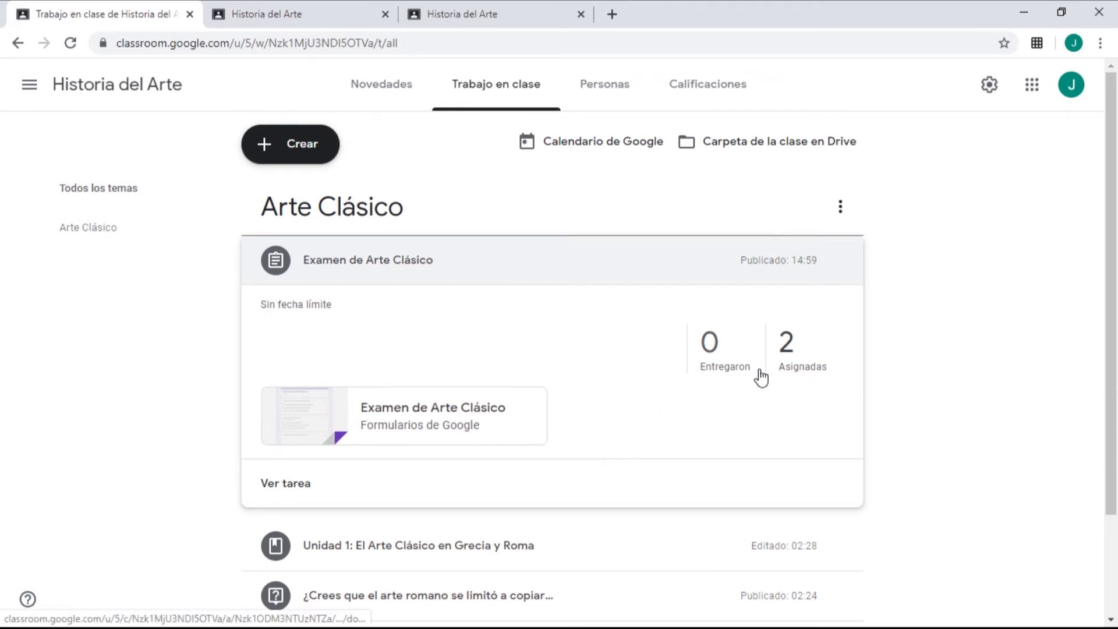
Switch to the first student's Historia del Arte class page, refresh the stream and open the "Examen de Arte Clásico" form.
{"action": "left_click", "coordinate": [297, 16]}
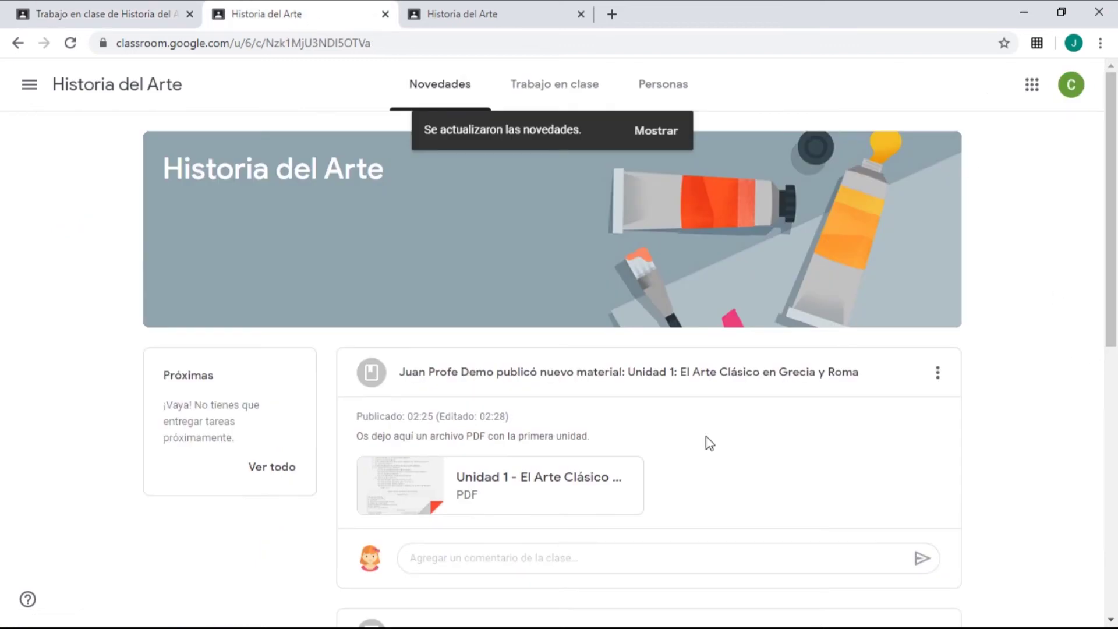
{"action": "left_click", "coordinate": [646, 131]}
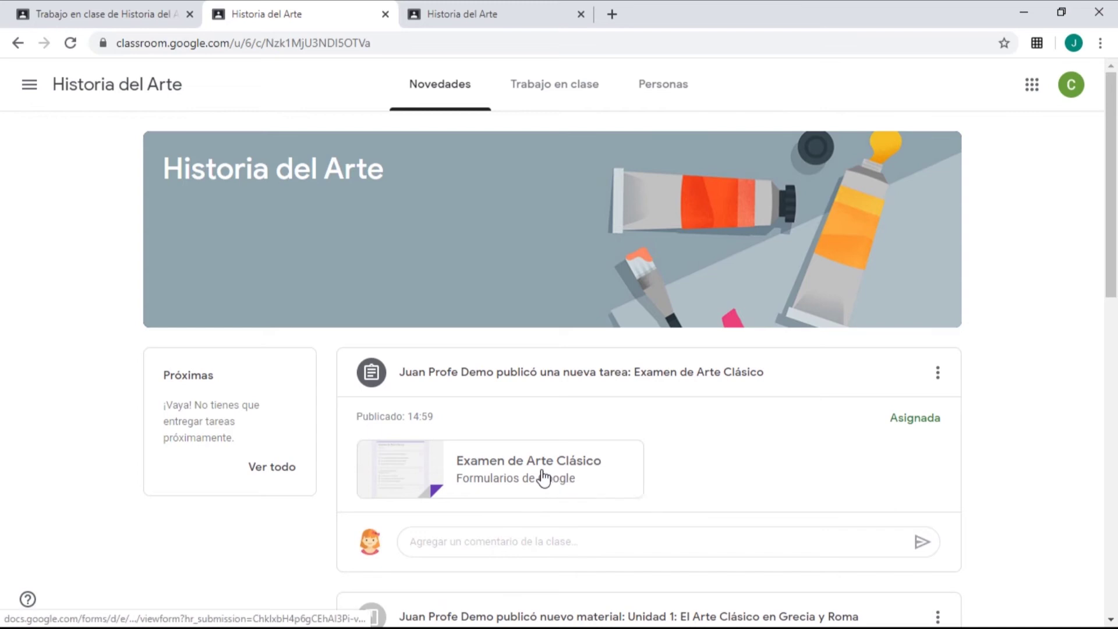
{"action": "left_click", "coordinate": [541, 475]}
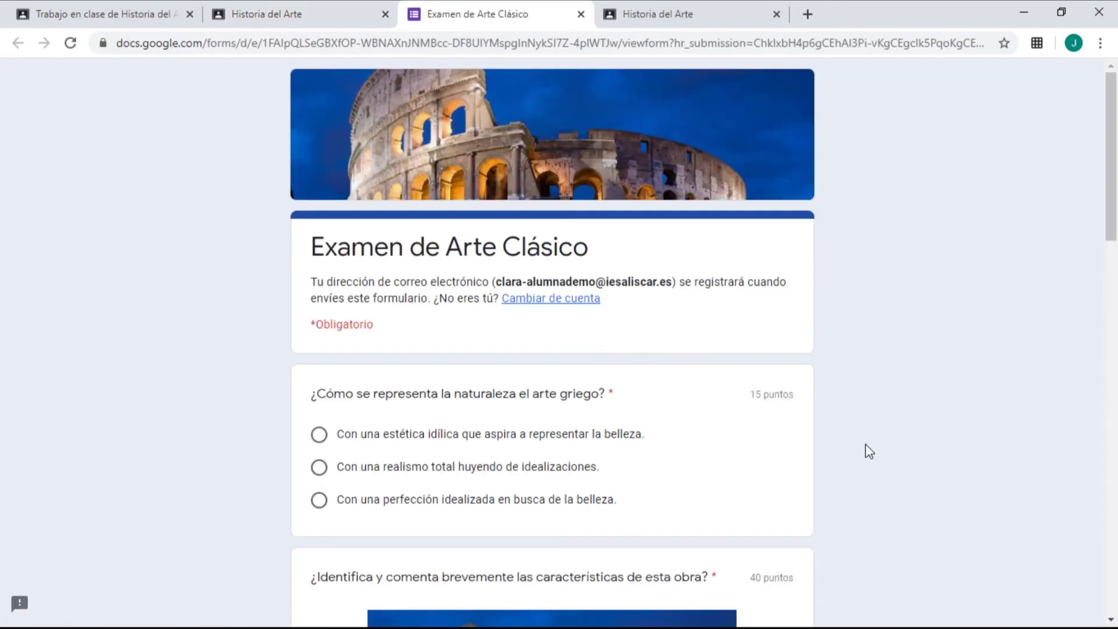
Choose "Con una estética idílica que aspira a representar la belleza." and answer the 40-point artwork question with a paragraph on the Coliseo o Anfiteatro Flavio.
{"action": "scroll", "coordinate": [866, 444], "scroll_direction": "down", "scroll_amount": 1}
{"action": "left_click", "coordinate": [319, 353]}
{"action": "scroll", "coordinate": [322, 362], "scroll_direction": "down", "scroll_amount": 4}
{"action": "left_click", "coordinate": [462, 447]}
{"action": "type", "text": "El Coliseo o Anfiteatro Flavio es un anfiteatro de la época del Imperio romano, construido en el siglo I y ubicado en el centro de la ciudad de Roma. Su denominación original, Anfiteatro Flavio, hace referencia a la dinastía Flavia de emperadores que lo construyó; su nombre posterior, Coliseo, y por el que es más conocido en la actualidad, se debe a una gran estatua que había cerca, el Coloso de Nerón, que no ha llegado hasta nosotros. Por su conservación e historia, el Coliseo es uno de los monumentos más famosos de la Antigüedad clásica. Fue declarado Patrimonio de la Humanidad en 1980 por la Unesco y una de Las Nuevas Siete Maravillas del Mundo Moderno el 7 de julio de 2007"}
{"action": "scroll", "coordinate": [880, 398], "scroll_direction": "down", "scroll_amount": 3}
{"action": "scroll", "coordinate": [880, 399], "scroll_direction": "up", "scroll_amount": 5}
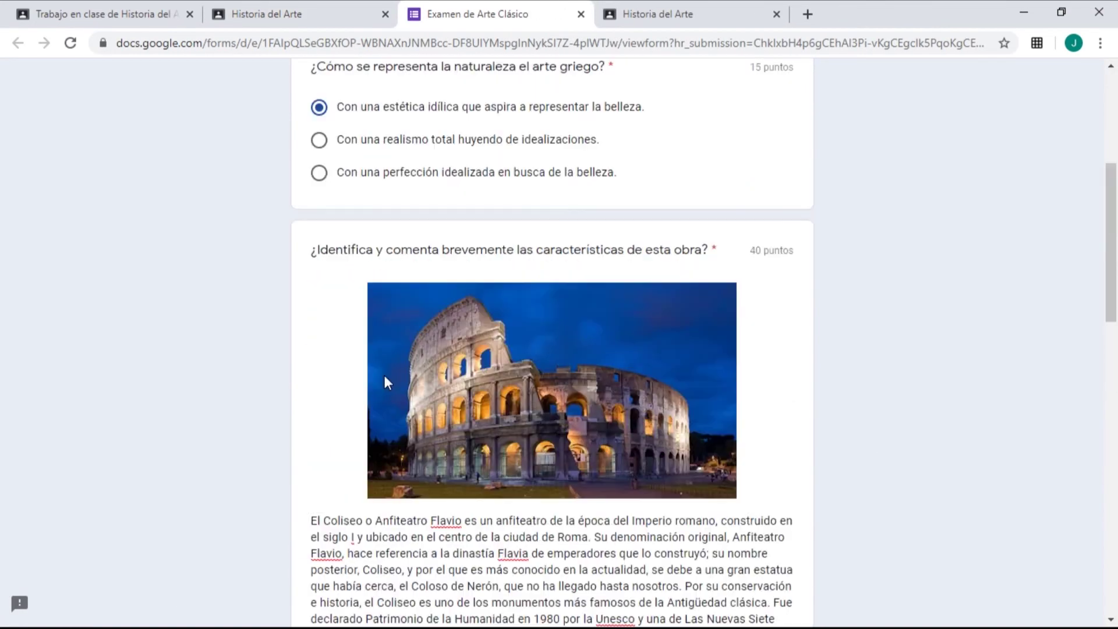
Mark the absence of a practical character and the idyllic vision as Greek traits, choose column a as Doric, and enter "Clásico" as the period.
{"action": "scroll", "coordinate": [384, 373], "scroll_direction": "down", "scroll_amount": 8}
{"action": "left_click", "coordinate": [320, 273]}
{"action": "left_click", "coordinate": [321, 333]}
{"action": "scroll", "coordinate": [325, 334], "scroll_direction": "down", "scroll_amount": 6}
{"action": "left_click", "coordinate": [319, 313]}
{"action": "scroll", "coordinate": [562, 379], "scroll_direction": "down", "scroll_amount": 4}
{"action": "left_click", "coordinate": [398, 428]}
{"action": "type", "text": "Clásico"}
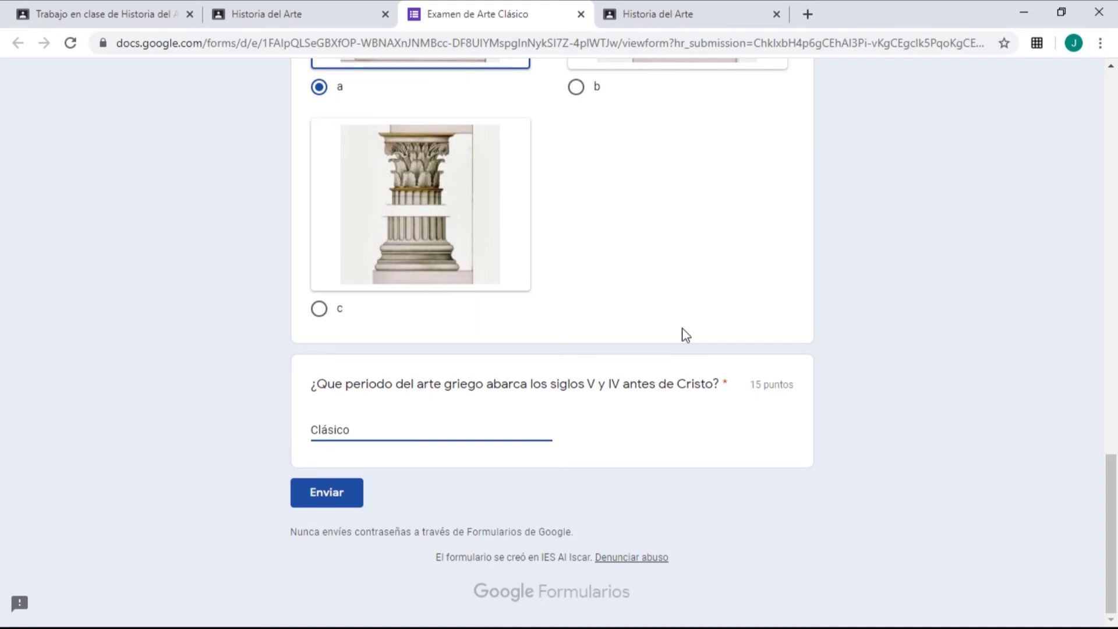
Review the first student's completed answers and submit the exam form.
{"action": "scroll", "coordinate": [682, 334], "scroll_direction": "up", "scroll_amount": 4}
{"action": "scroll", "coordinate": [686, 335], "scroll_direction": "up", "scroll_amount": 20}
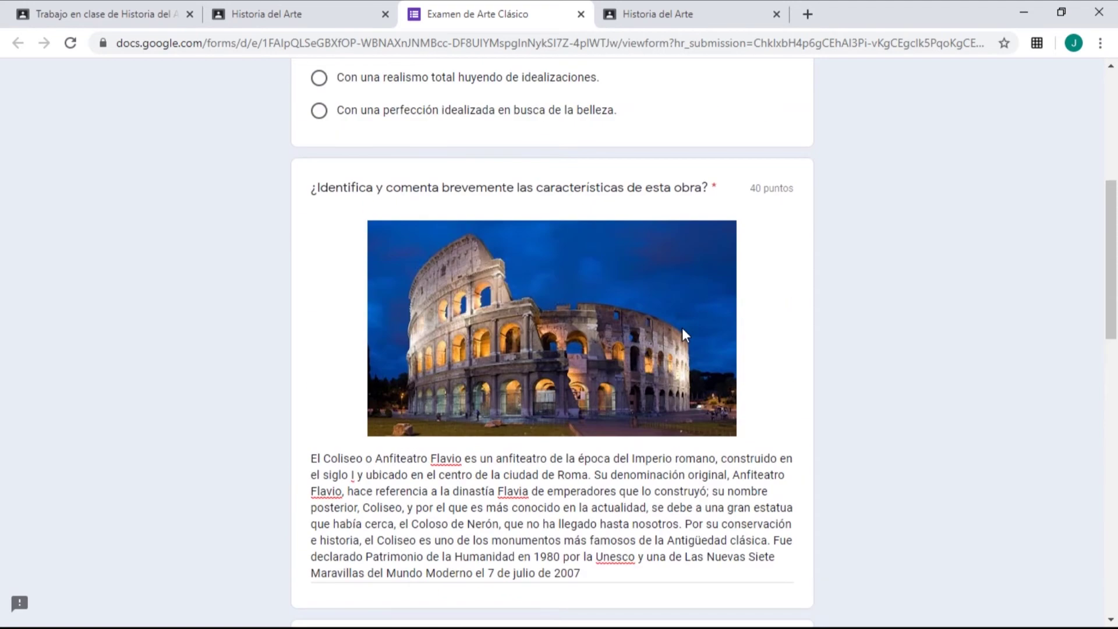
{"action": "scroll", "coordinate": [370, 392], "scroll_direction": "down", "scroll_amount": 7}
{"action": "scroll", "coordinate": [365, 380], "scroll_direction": "up", "scroll_amount": 10}
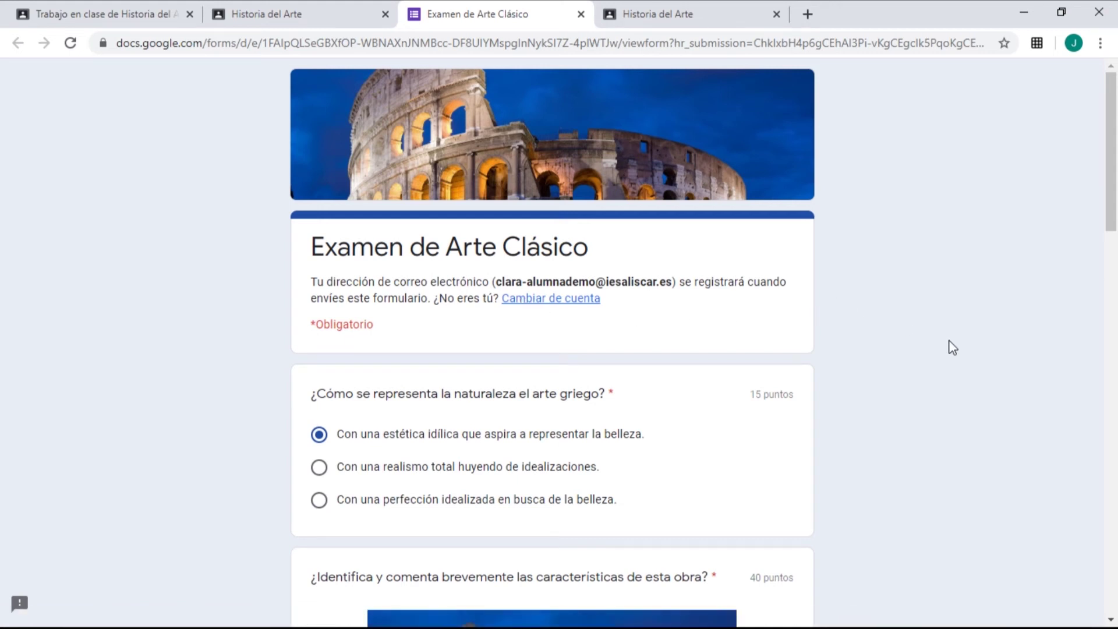
{"action": "scroll", "coordinate": [953, 348], "scroll_direction": "down", "scroll_amount": 20}
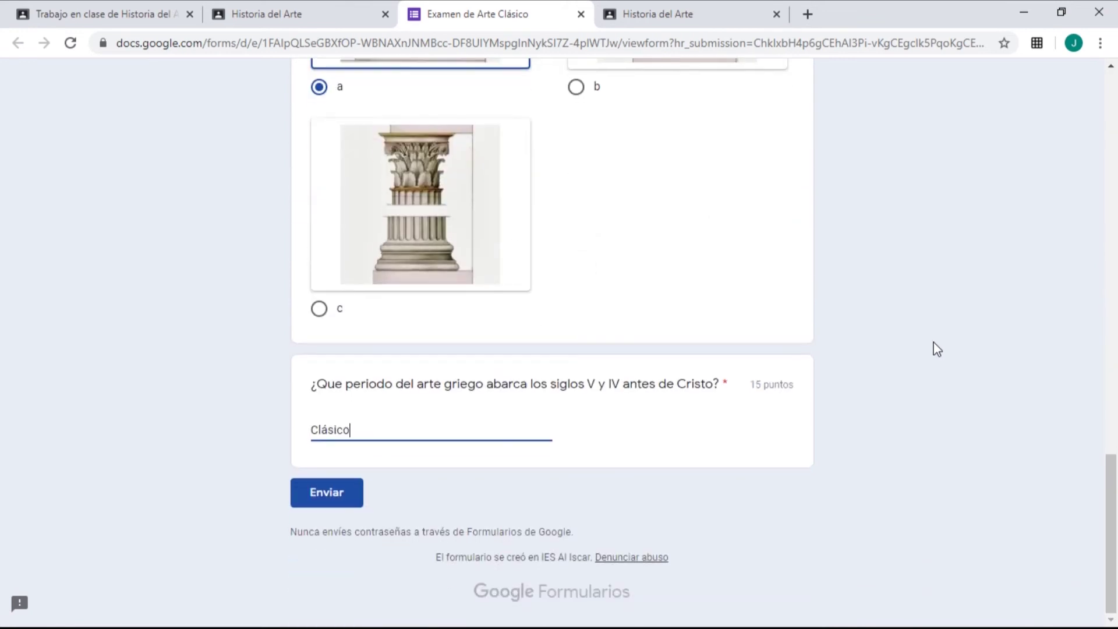
{"action": "left_click", "coordinate": [342, 493]}
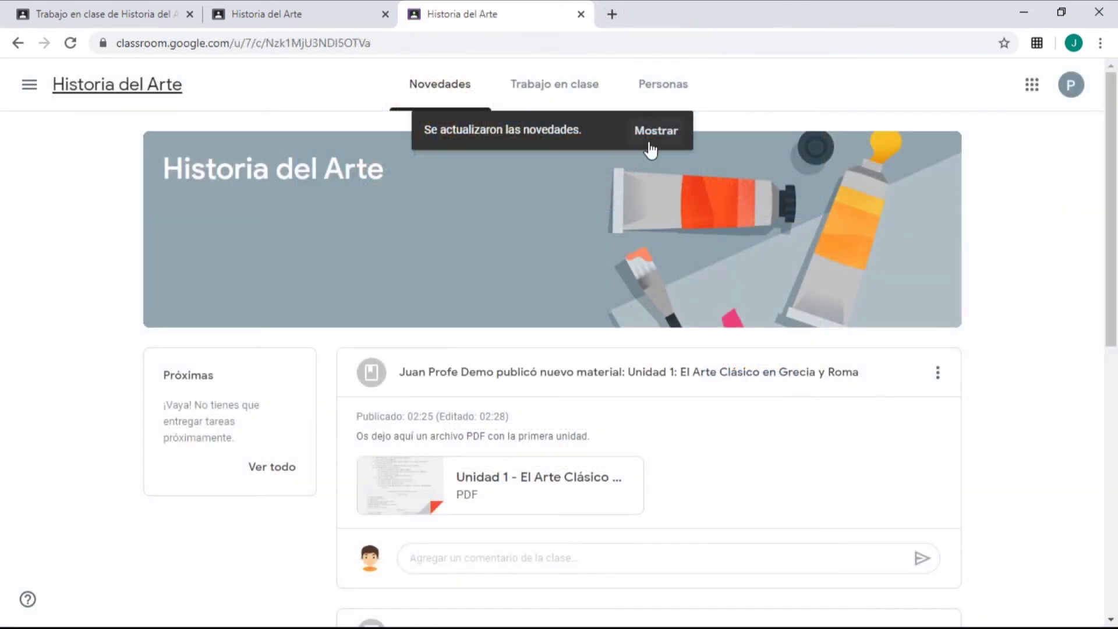
Refresh the second student's Historia del Arte stream and open the attached "Examen de Arte Clásico" form.
{"action": "left_click", "coordinate": [659, 138]}
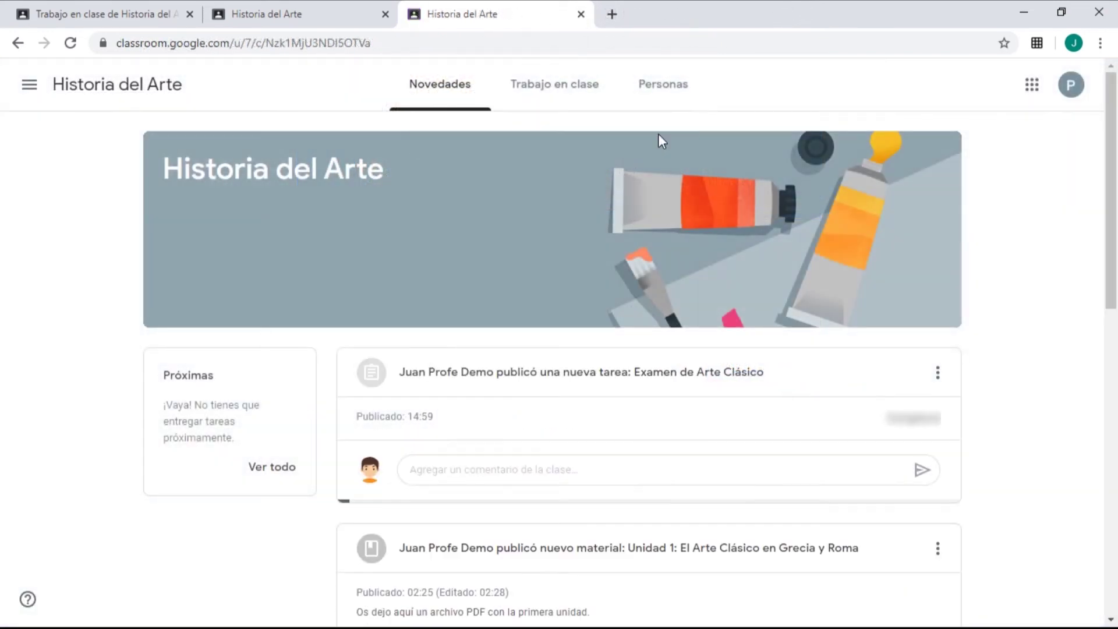
{"action": "left_click", "coordinate": [544, 470]}
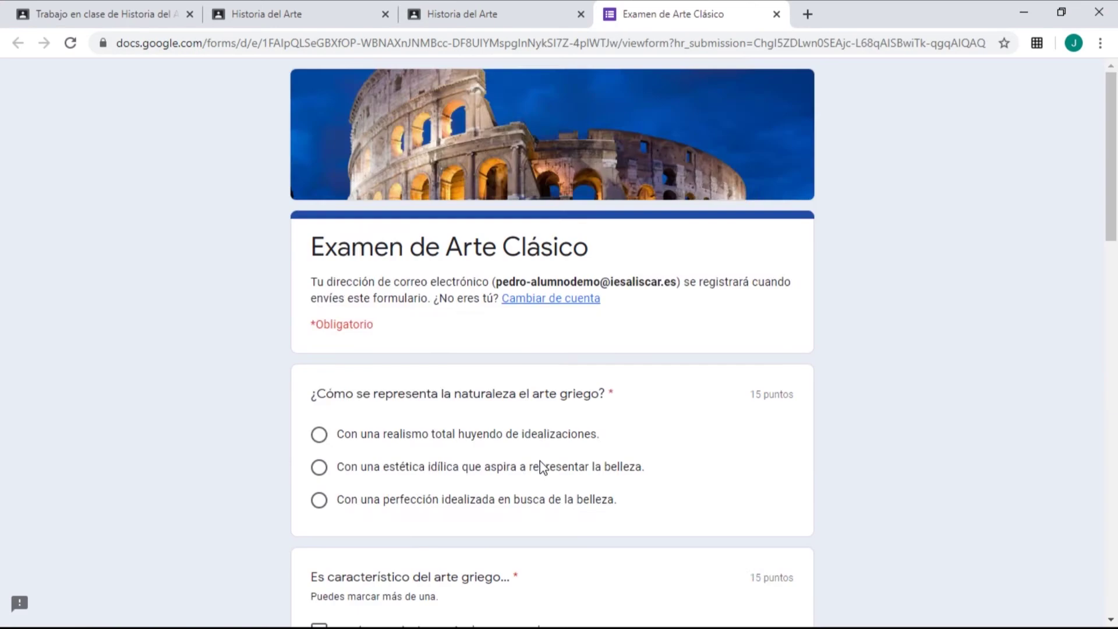
Choose "Con una realismo total huyendo de idealizaciones.", mark only "la ausencia de un carácter práctico." and answer the artwork question with "Coliseo romano.".
{"action": "scroll", "coordinate": [541, 466], "scroll_direction": "down", "scroll_amount": 3}
{"action": "scroll", "coordinate": [319, 279], "scroll_direction": "down", "scroll_amount": 4}
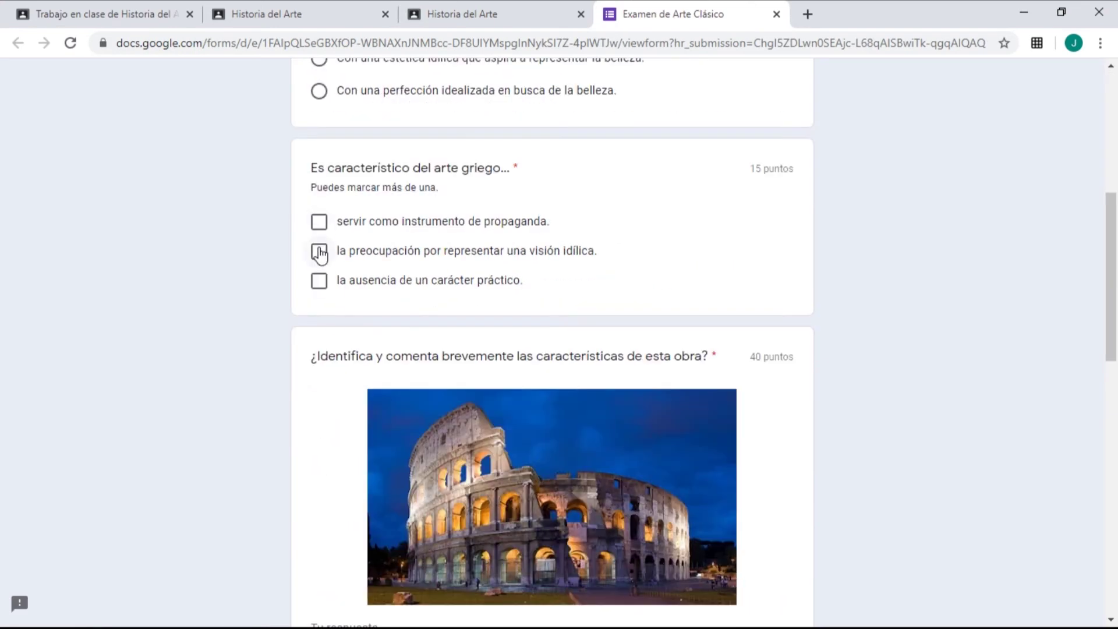
{"action": "scroll", "coordinate": [317, 250], "scroll_direction": "down", "scroll_amount": 4}
{"action": "left_click", "coordinate": [407, 387]}
{"action": "type", "text": "Coliseo roma"}
Choose column c as the Doric one, answer the period question with "Periodo Clásico" and submit the second student's form.
{"action": "scroll", "coordinate": [616, 400], "scroll_direction": "down", "scroll_amount": 10}
{"action": "left_click", "coordinate": [422, 427]}
{"action": "type", "text": "Periodo Clásico"}
{"action": "scroll", "coordinate": [541, 350], "scroll_direction": "up", "scroll_amount": 1}
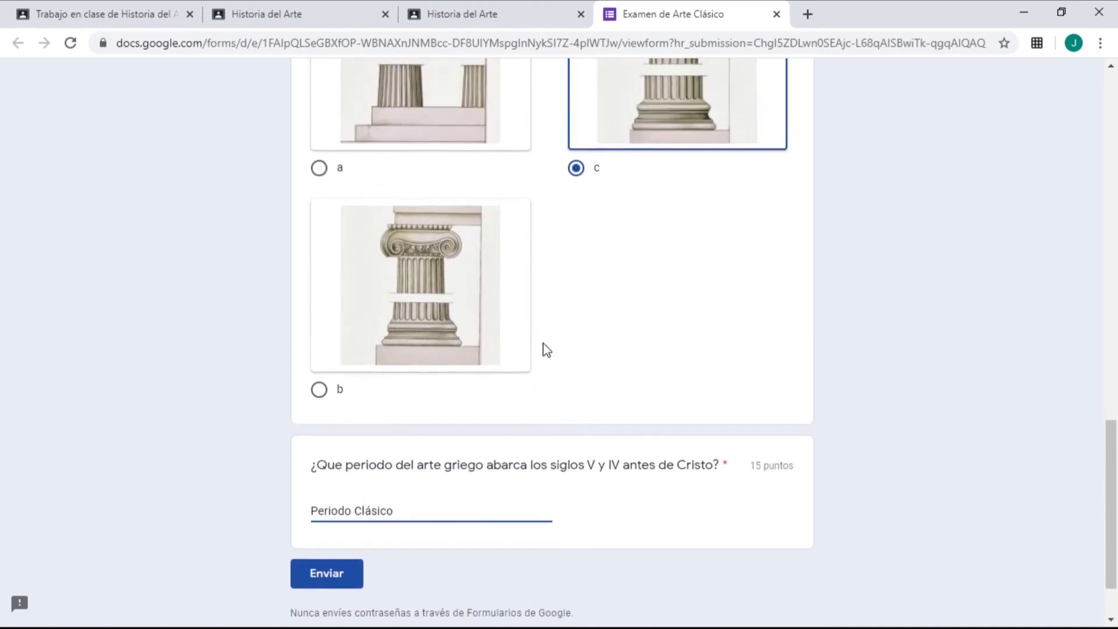
{"action": "scroll", "coordinate": [559, 443], "scroll_direction": "down", "scroll_amount": 1}
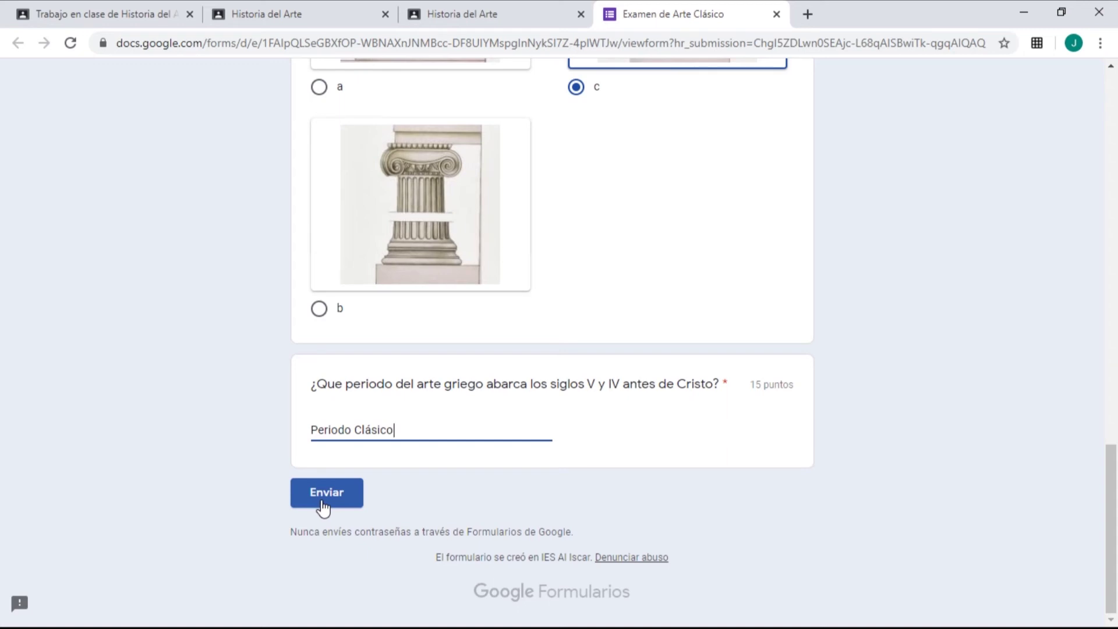
{"action": "left_click", "coordinate": [322, 503]}
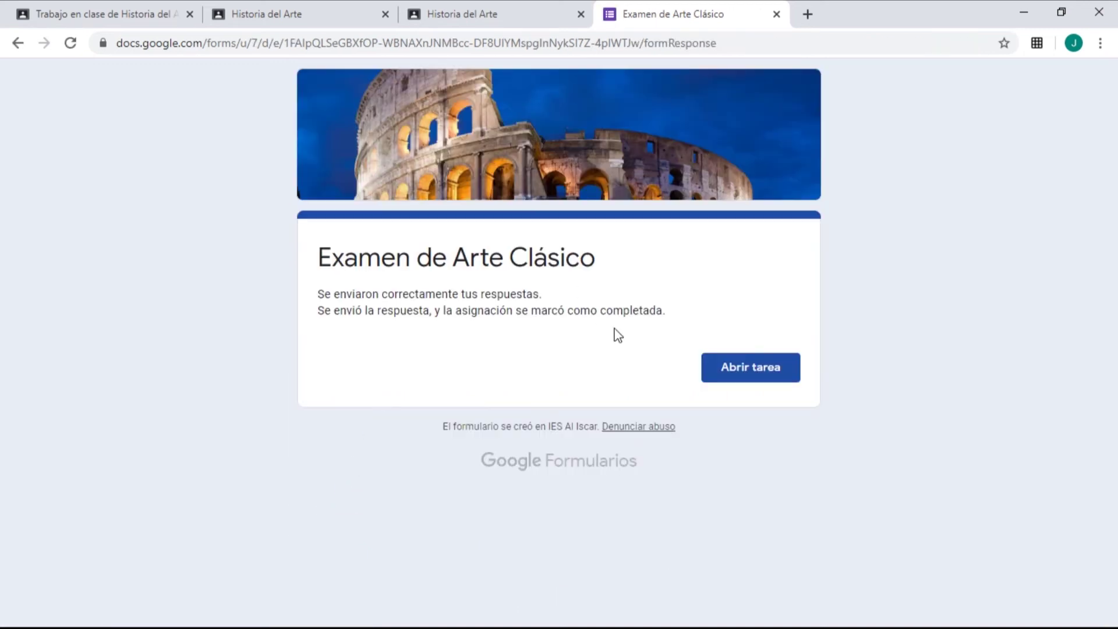
Close the submitted form, return to the teacher's class page and open the student work for "Examen de Arte Clásico" through the Arte Clásico topic.
{"action": "left_click", "coordinate": [777, 14]}
{"action": "left_click", "coordinate": [120, 14]}
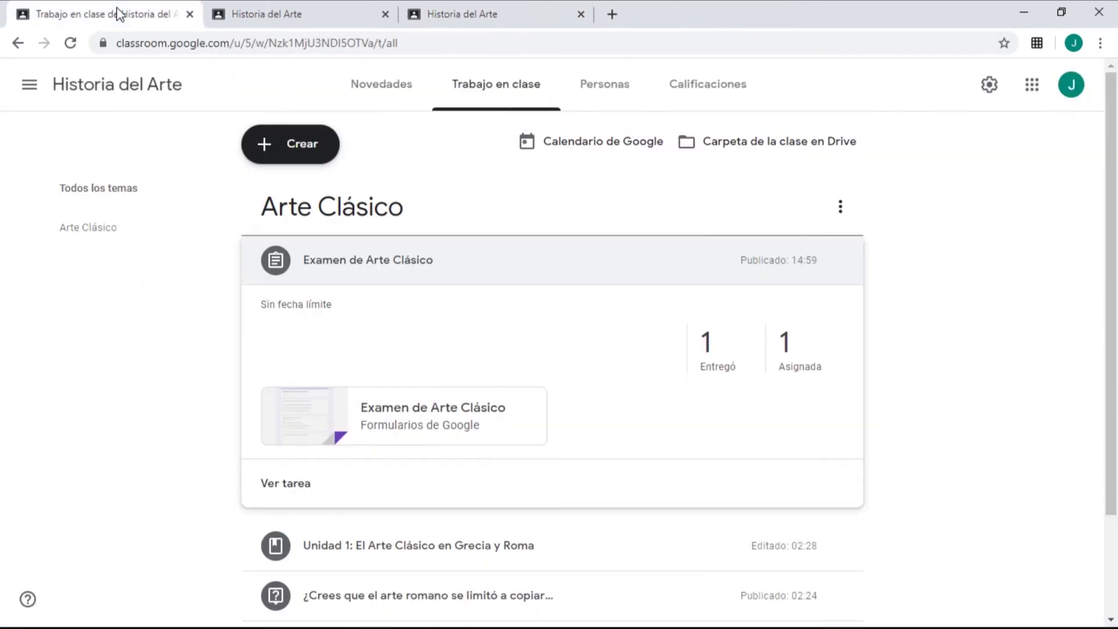
{"action": "left_click", "coordinate": [378, 215]}
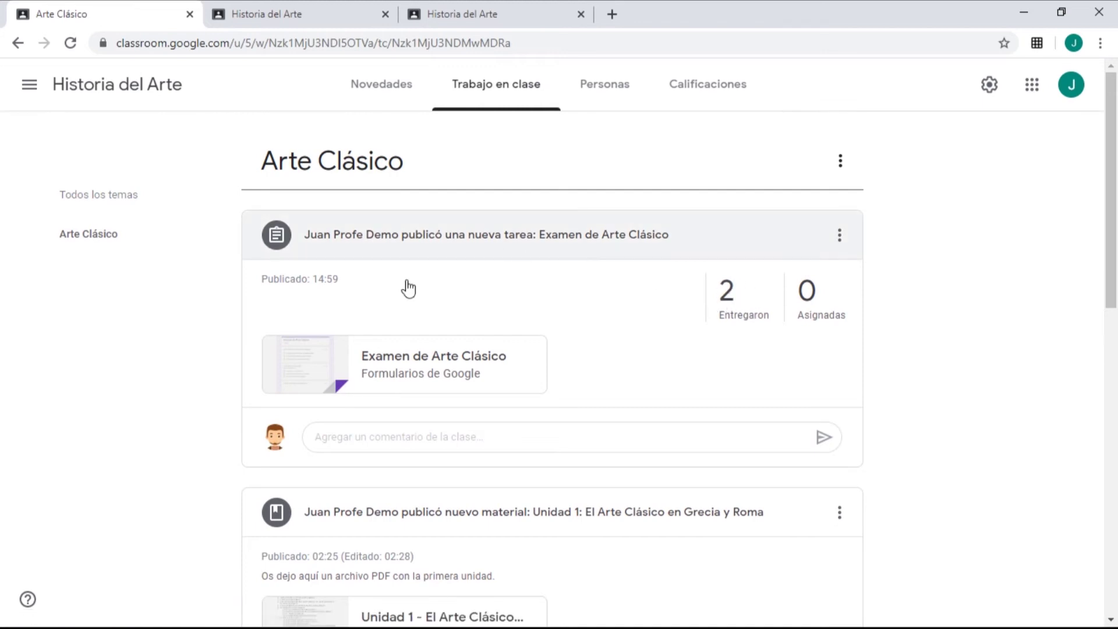
{"action": "left_click", "coordinate": [390, 243]}
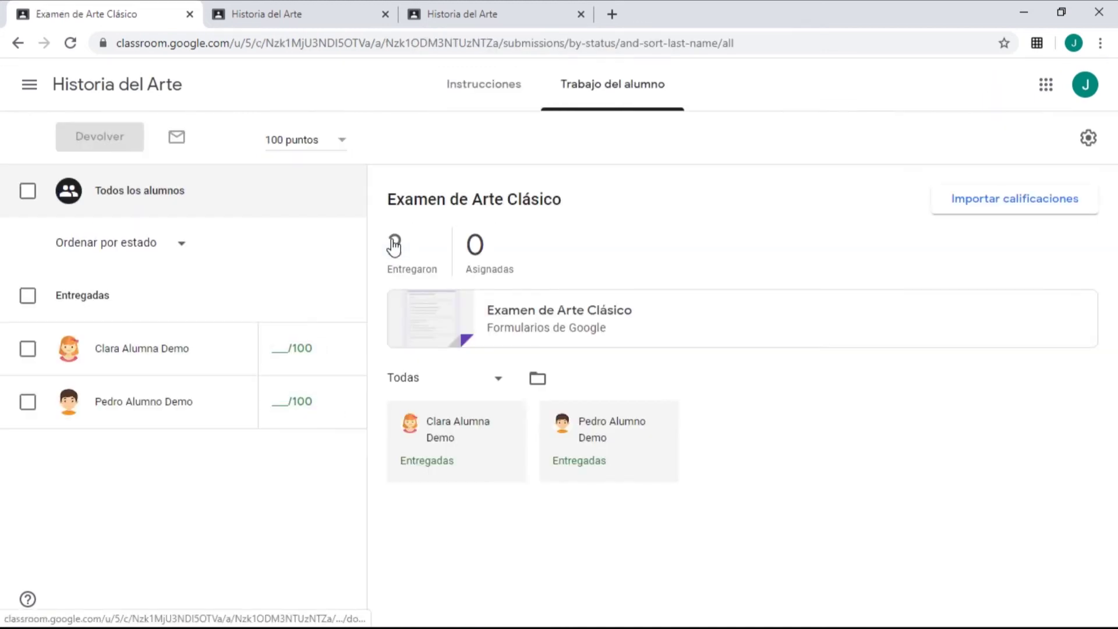
View each of the two students' submissions for the exam assignment.
{"action": "left_click", "coordinate": [165, 348]}
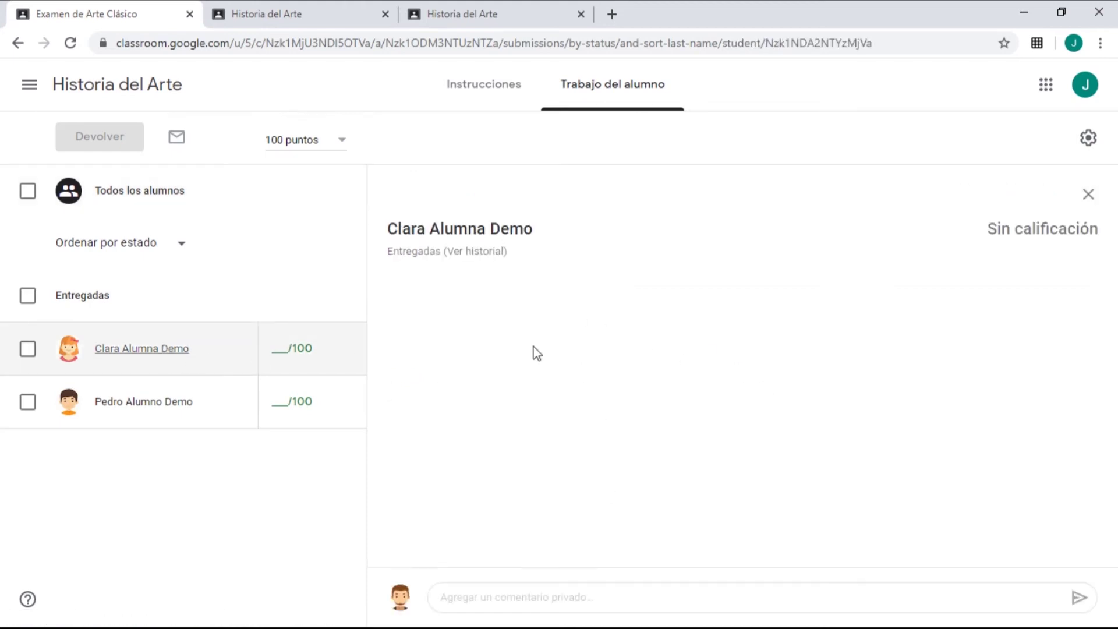
{"action": "left_click", "coordinate": [188, 401]}
{"action": "left_click", "coordinate": [190, 404]}
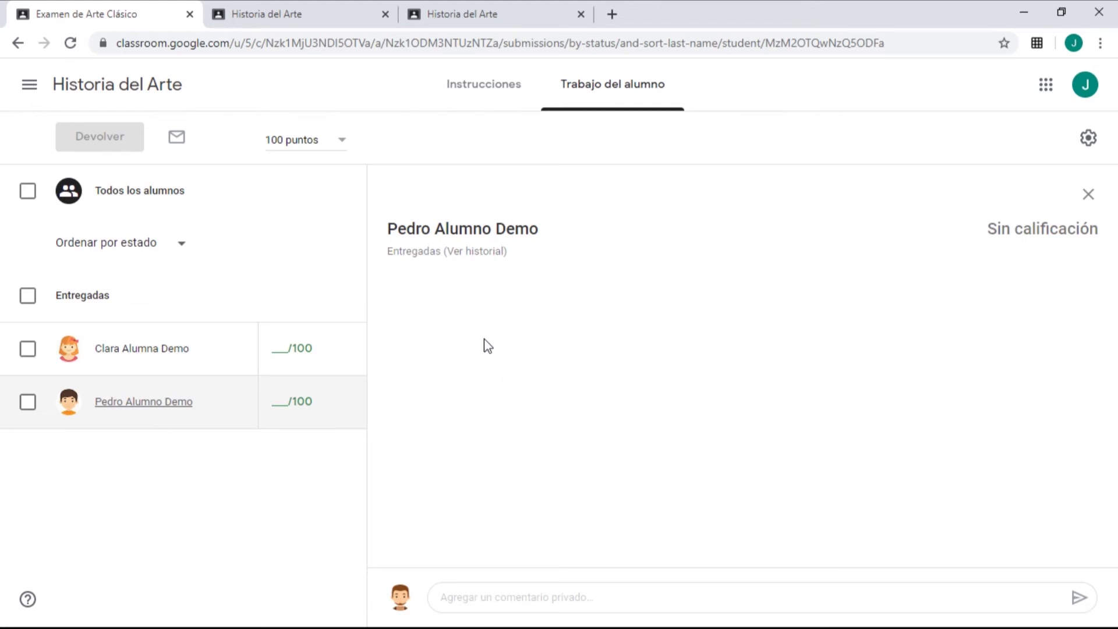
Open the attached form from the assignment's instructions, switch it to editing, display its responses and dismiss the feature tip.
{"action": "left_click", "coordinate": [461, 93]}
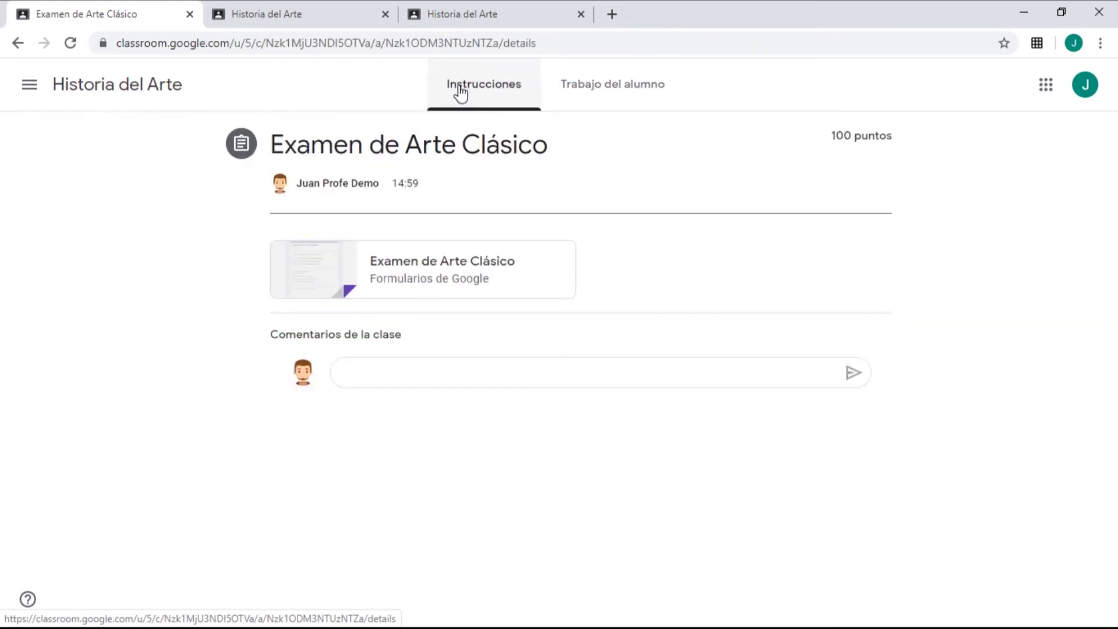
{"action": "left_click", "coordinate": [418, 269]}
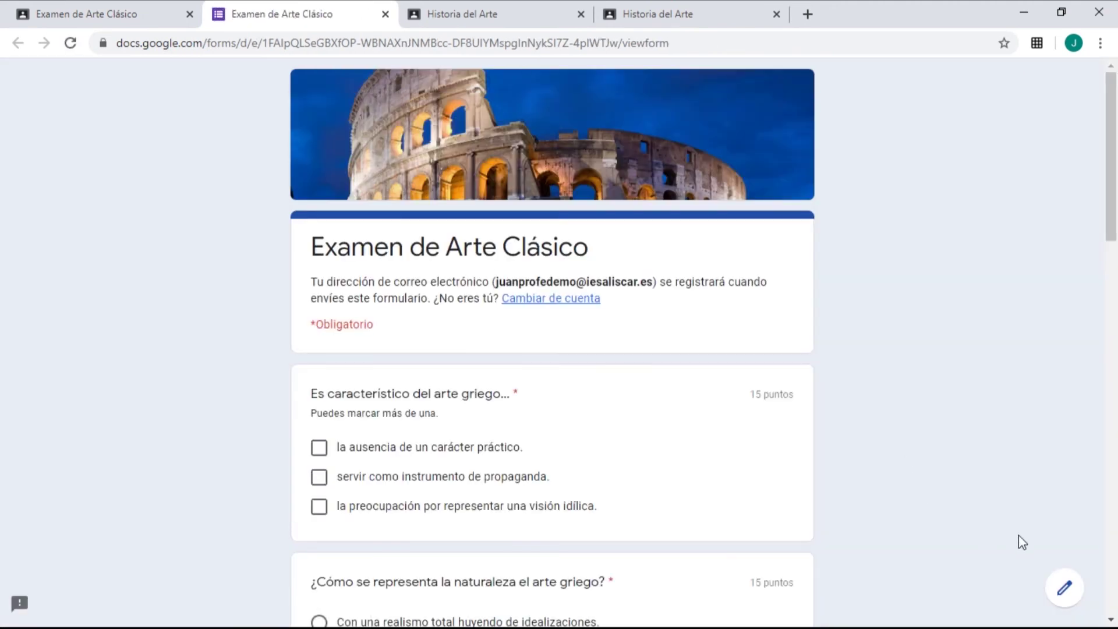
{"action": "left_click", "coordinate": [1065, 589]}
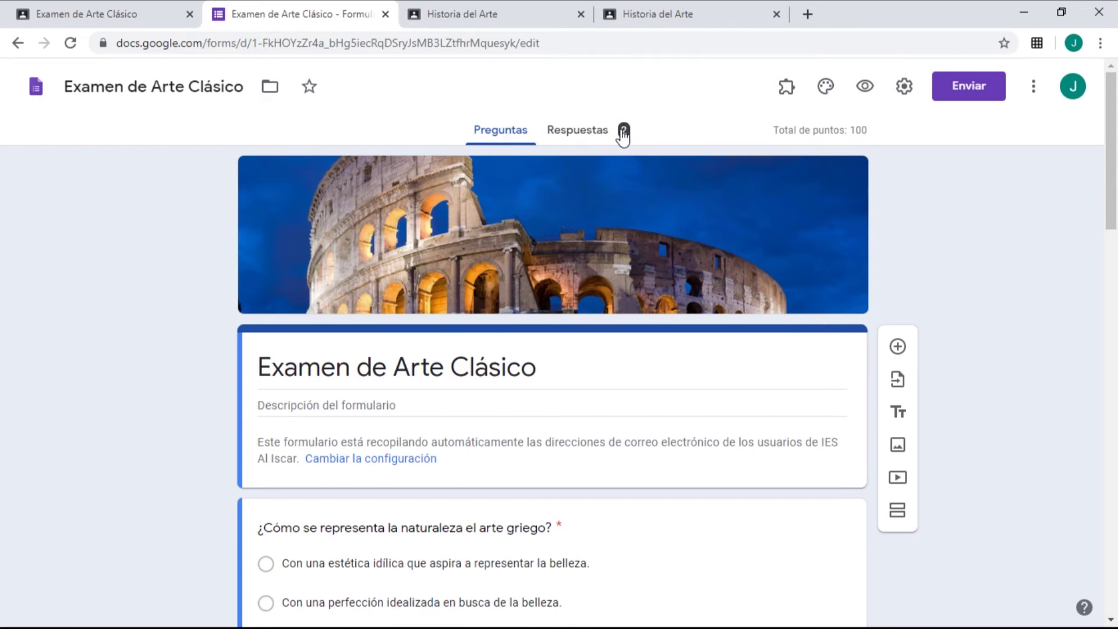
{"action": "left_click", "coordinate": [587, 135]}
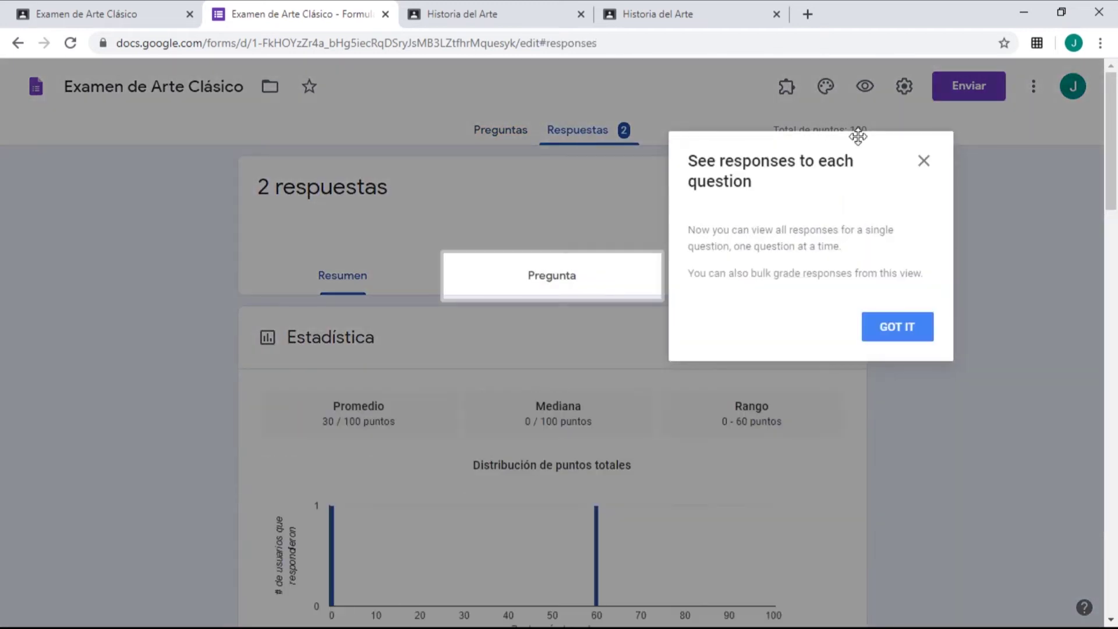
{"action": "left_click", "coordinate": [923, 163]}
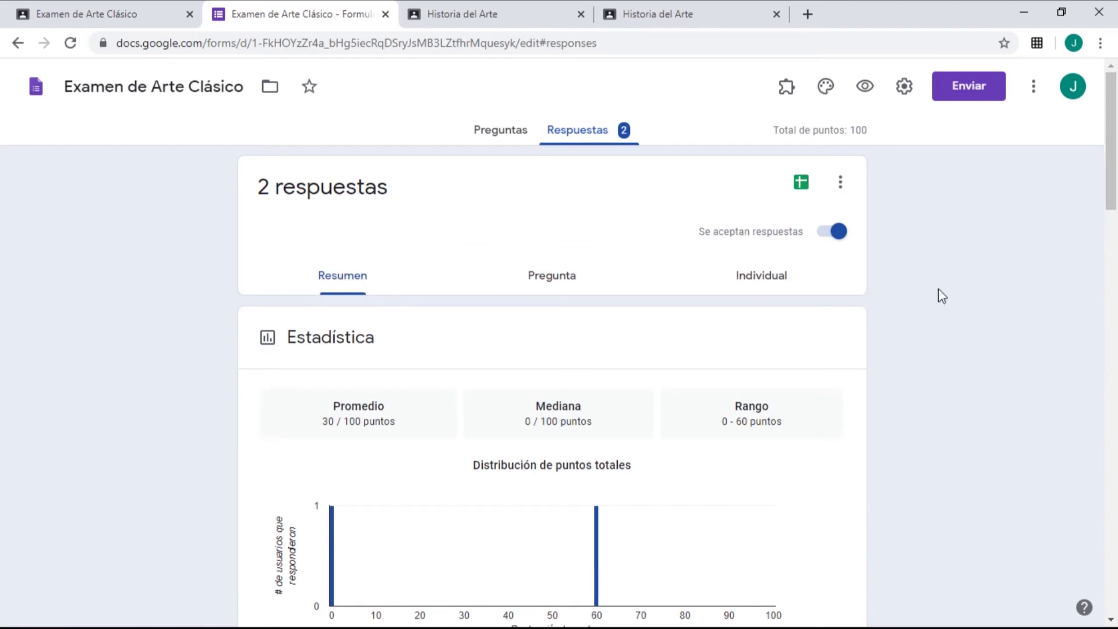
Examine the response summary: overall statistics, each student's score, the answer charts per question and the written answers.
{"action": "scroll", "coordinate": [938, 291], "scroll_direction": "down", "scroll_amount": 4}
{"action": "scroll", "coordinate": [938, 294], "scroll_direction": "up", "scroll_amount": 1}
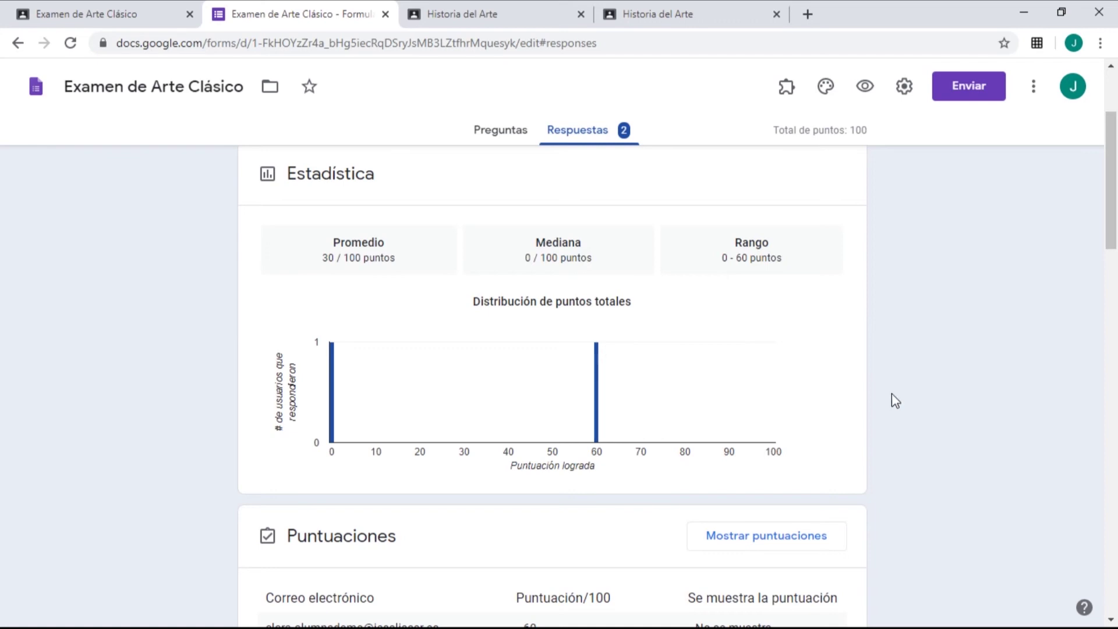
{"action": "scroll", "coordinate": [892, 394], "scroll_direction": "down", "scroll_amount": 5}
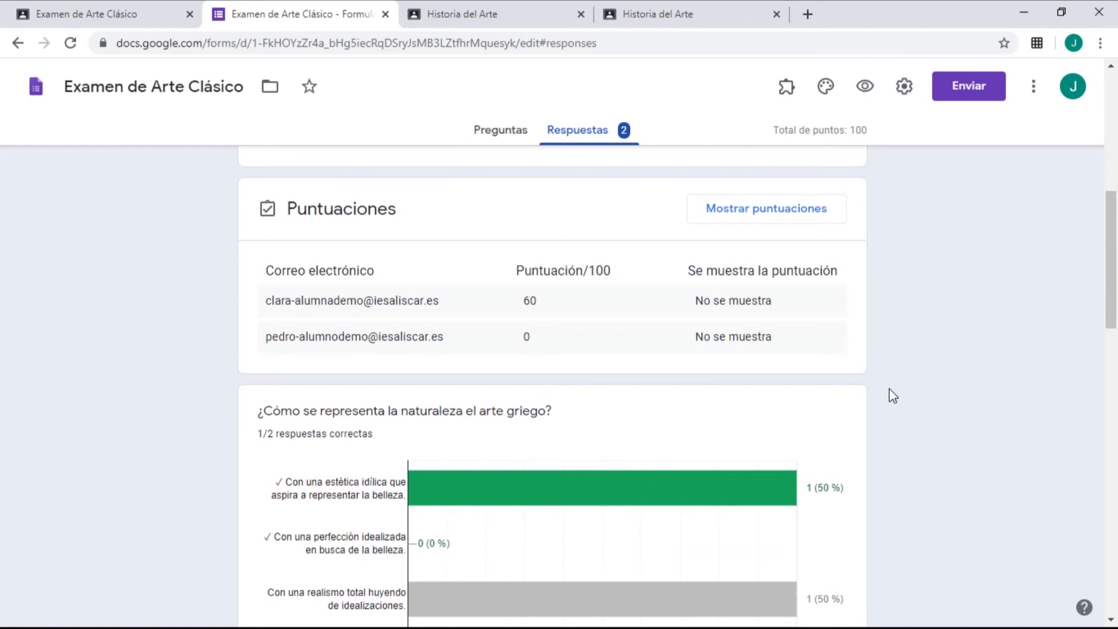
{"action": "scroll", "coordinate": [889, 389], "scroll_direction": "down", "scroll_amount": 3}
{"action": "scroll", "coordinate": [427, 374], "scroll_direction": "down", "scroll_amount": 2}
{"action": "scroll", "coordinate": [427, 374], "scroll_direction": "down", "scroll_amount": 1}
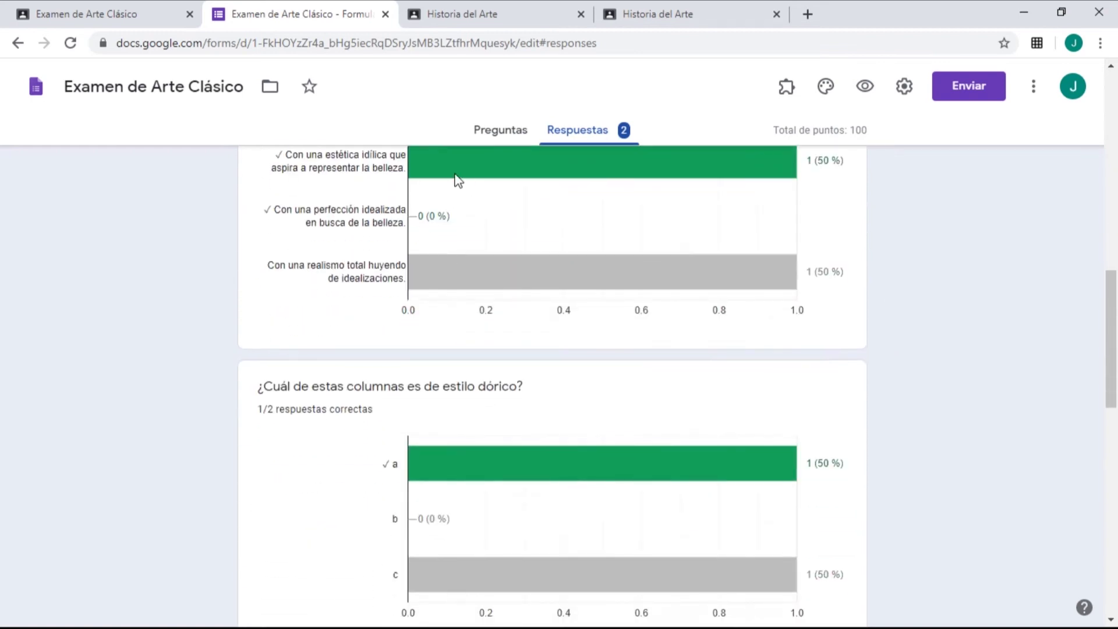
{"action": "scroll", "coordinate": [714, 374], "scroll_direction": "up", "scroll_amount": 3}
{"action": "mouse_move", "coordinate": [441, 337]}
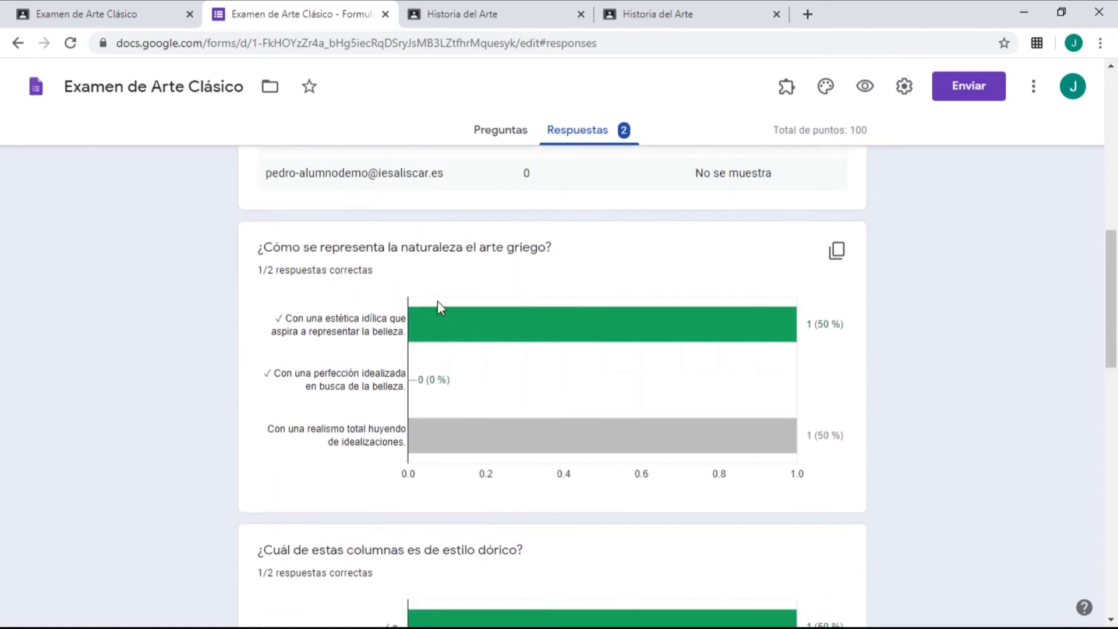
{"action": "scroll", "coordinate": [944, 421], "scroll_direction": "down", "scroll_amount": 4}
{"action": "scroll", "coordinate": [945, 422], "scroll_direction": "down", "scroll_amount": 5}
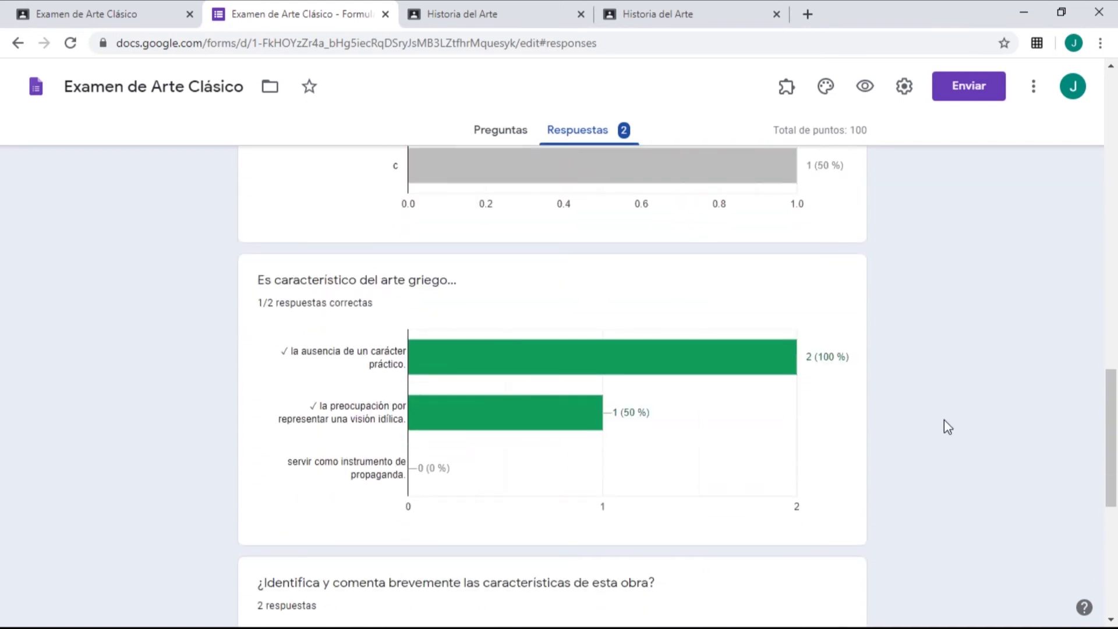
{"action": "scroll", "coordinate": [944, 421], "scroll_direction": "down", "scroll_amount": 5}
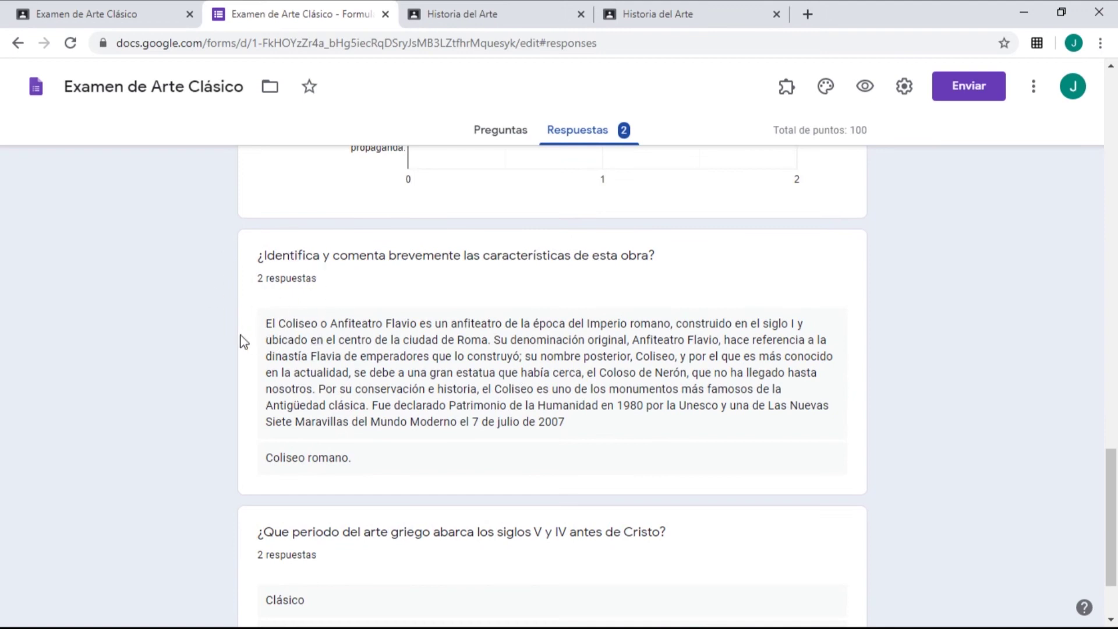
{"action": "scroll", "coordinate": [497, 387], "scroll_direction": "down", "scroll_amount": 2}
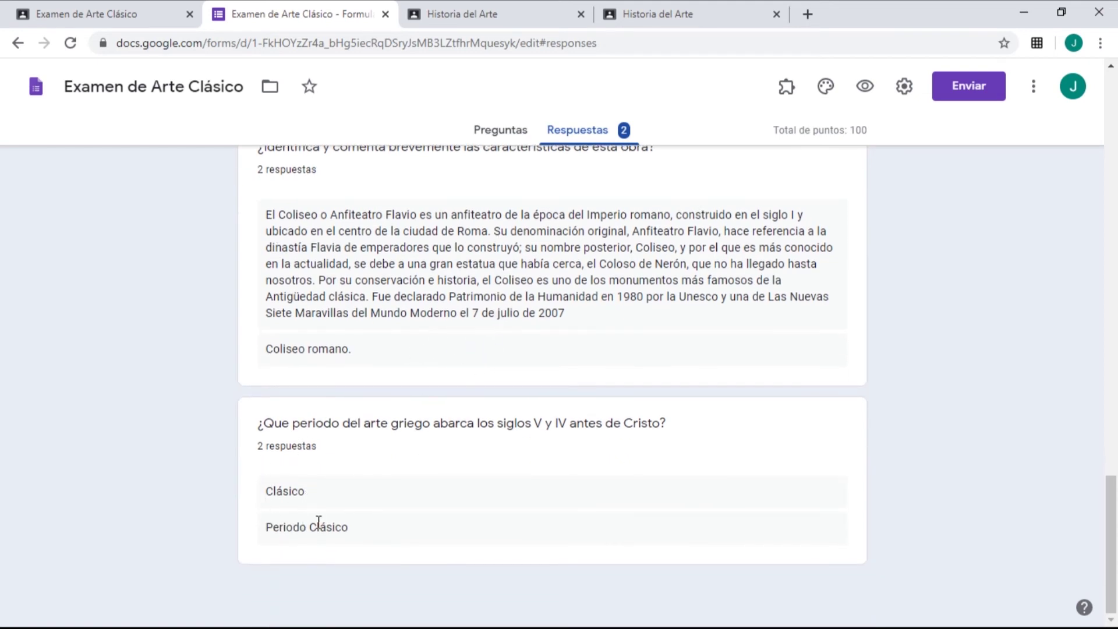
{"action": "scroll", "coordinate": [895, 443], "scroll_direction": "up", "scroll_amount": 20}
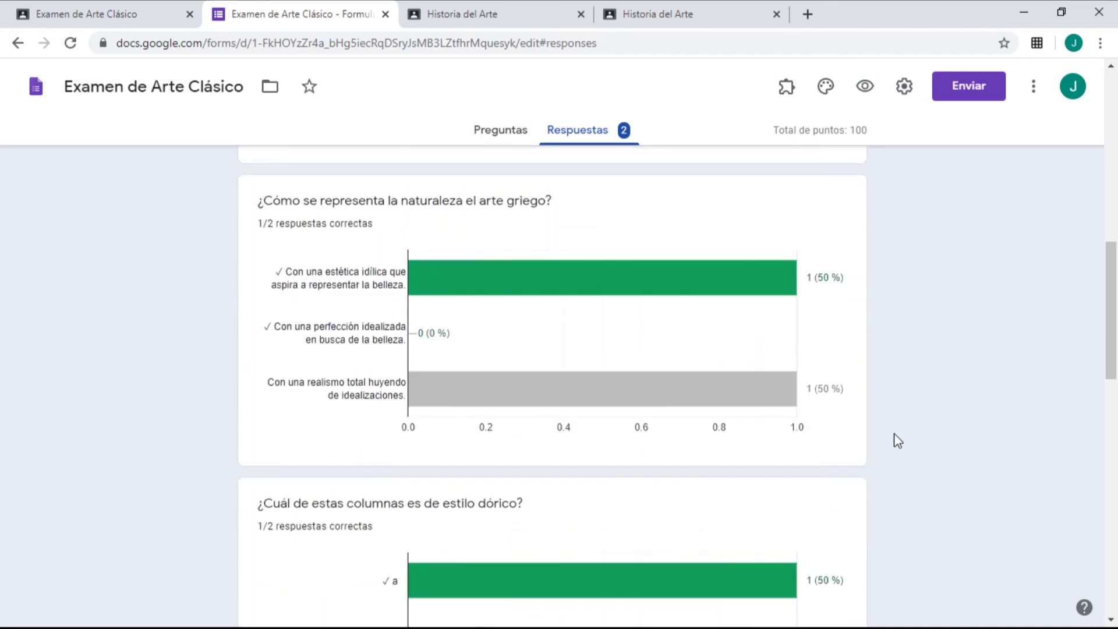
{"action": "scroll", "coordinate": [897, 434], "scroll_direction": "up", "scroll_amount": 5}
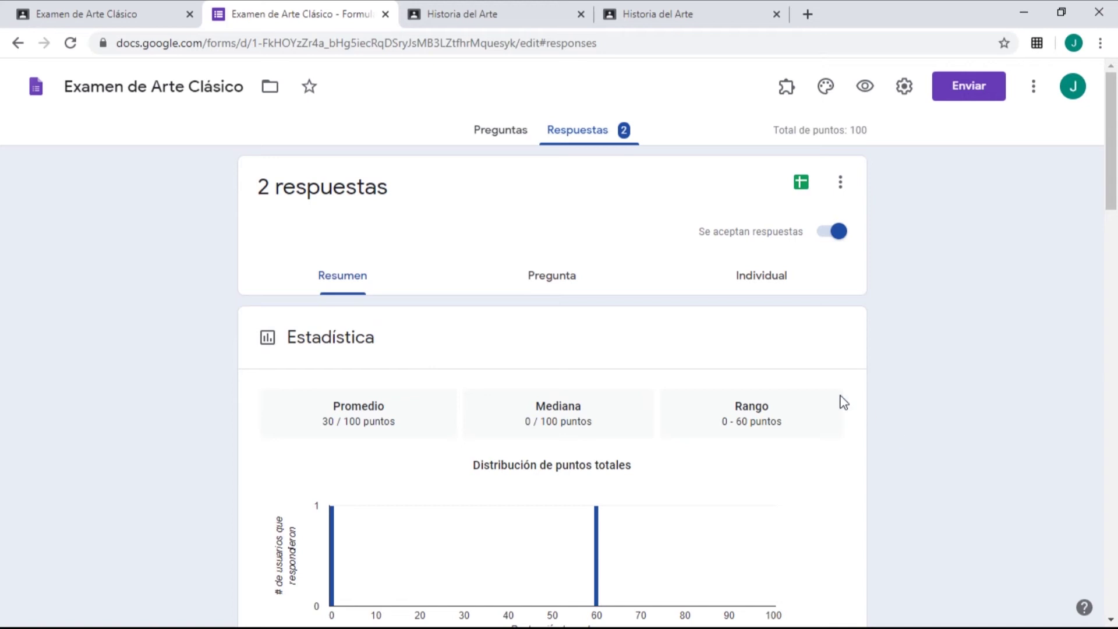
Show the responses by question and check who gave the correct answer to "¿Cómo se representa la naturaleza el arte griego?".
{"action": "left_click", "coordinate": [553, 288]}
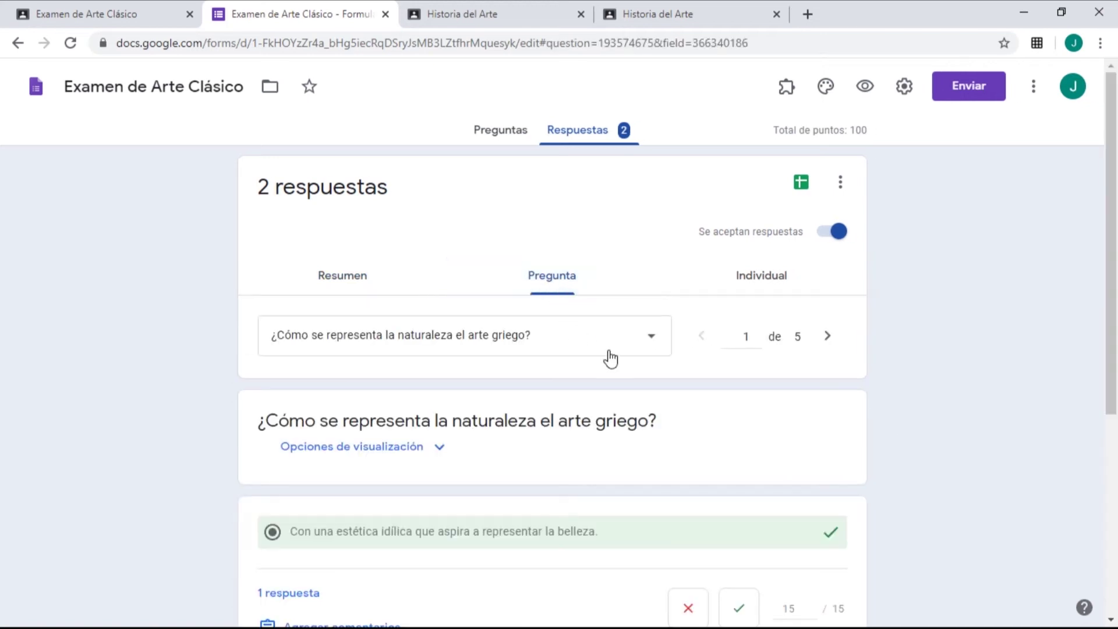
{"action": "left_click", "coordinate": [634, 343]}
{"action": "left_click", "coordinate": [488, 224]}
{"action": "scroll", "coordinate": [977, 319], "scroll_direction": "down", "scroll_amount": 3}
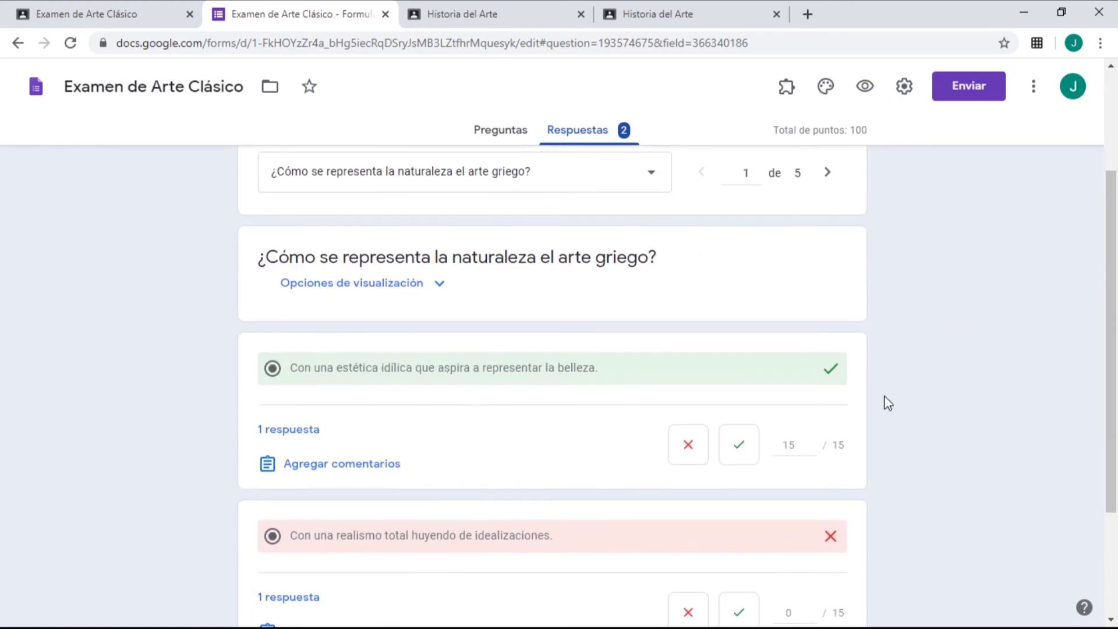
{"action": "scroll", "coordinate": [954, 389], "scroll_direction": "down", "scroll_amount": 2}
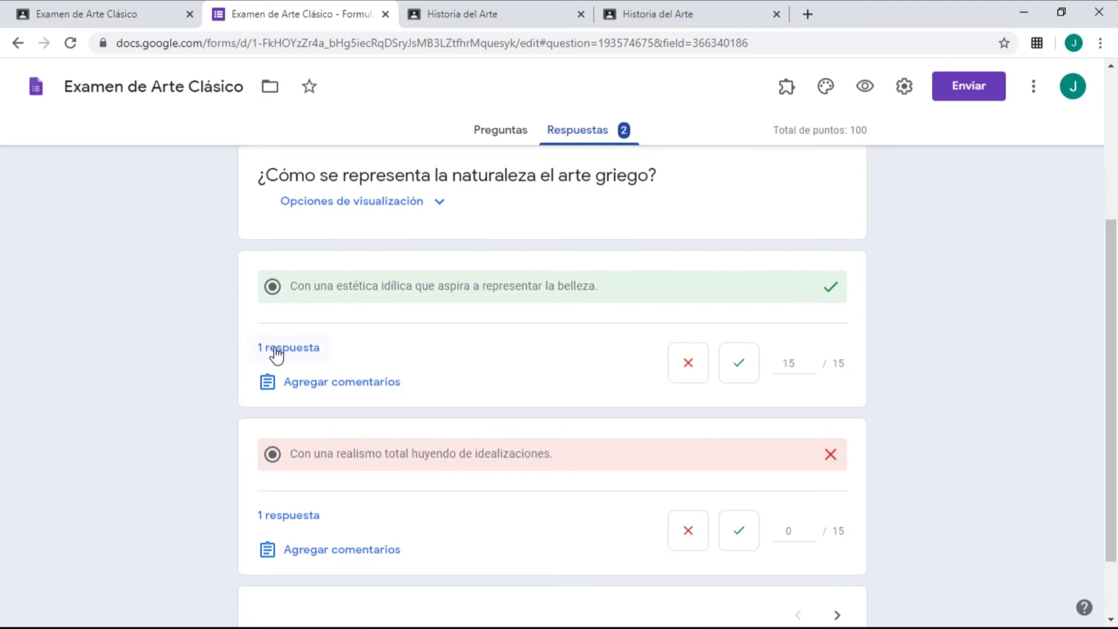
{"action": "left_click", "coordinate": [276, 353]}
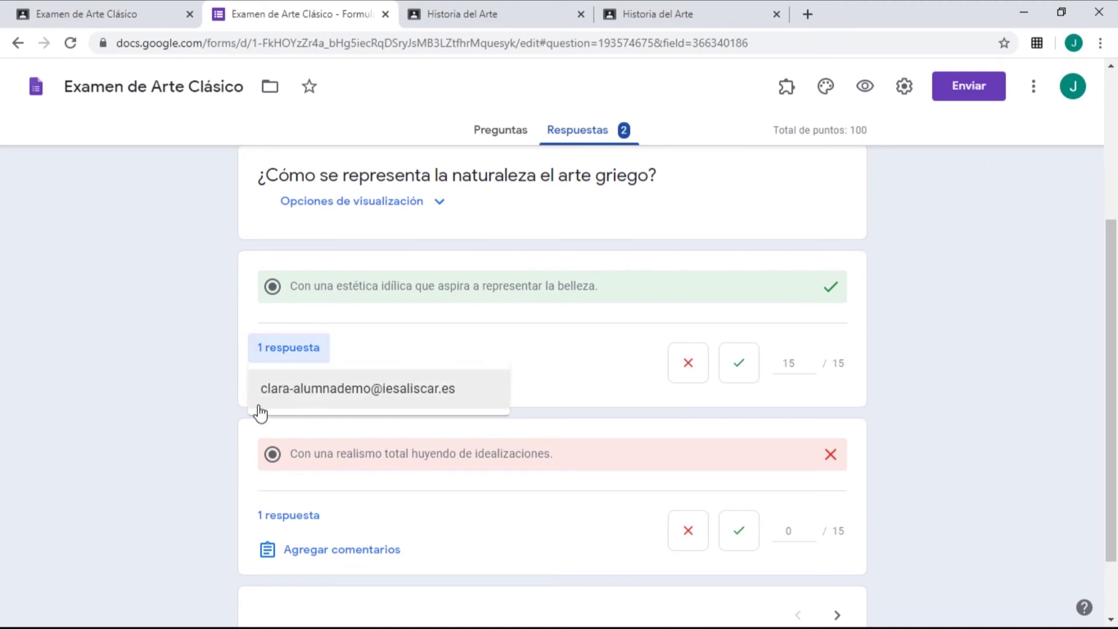
{"action": "left_click", "coordinate": [424, 349]}
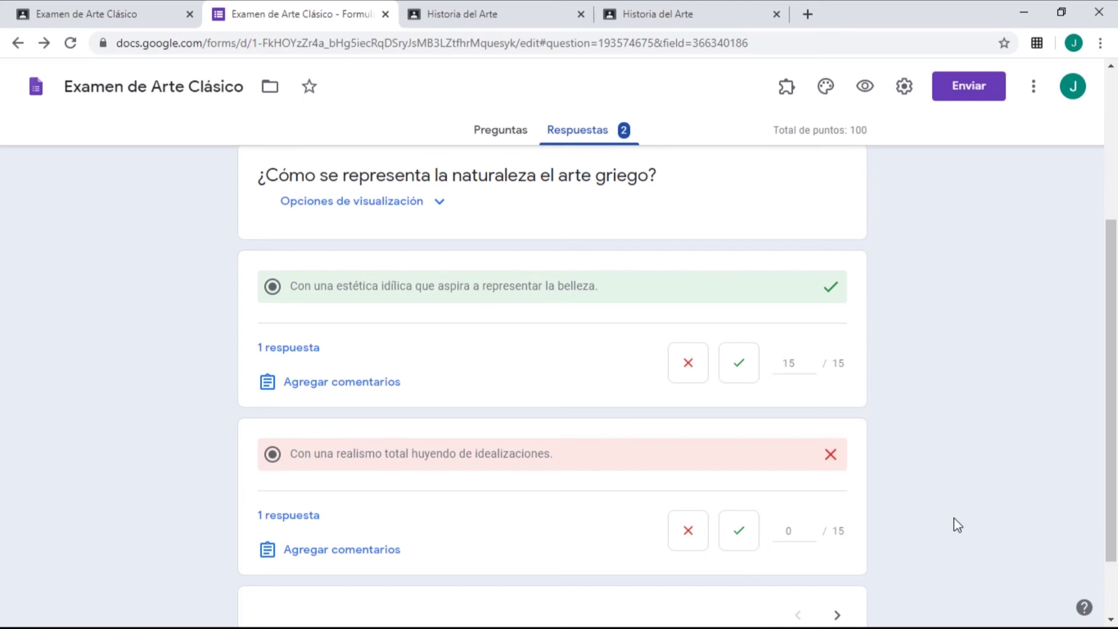
Expand the display options of the first question and compare its answer choices with the students' responses.
{"action": "left_click", "coordinate": [438, 210]}
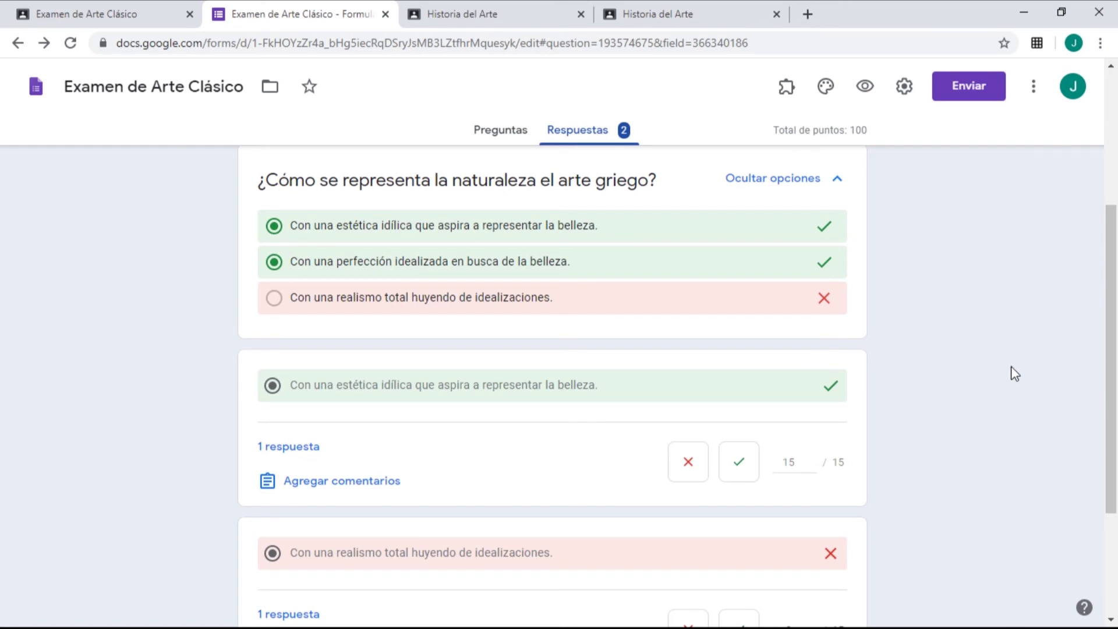
{"action": "scroll", "coordinate": [1015, 374], "scroll_direction": "down", "scroll_amount": 3}
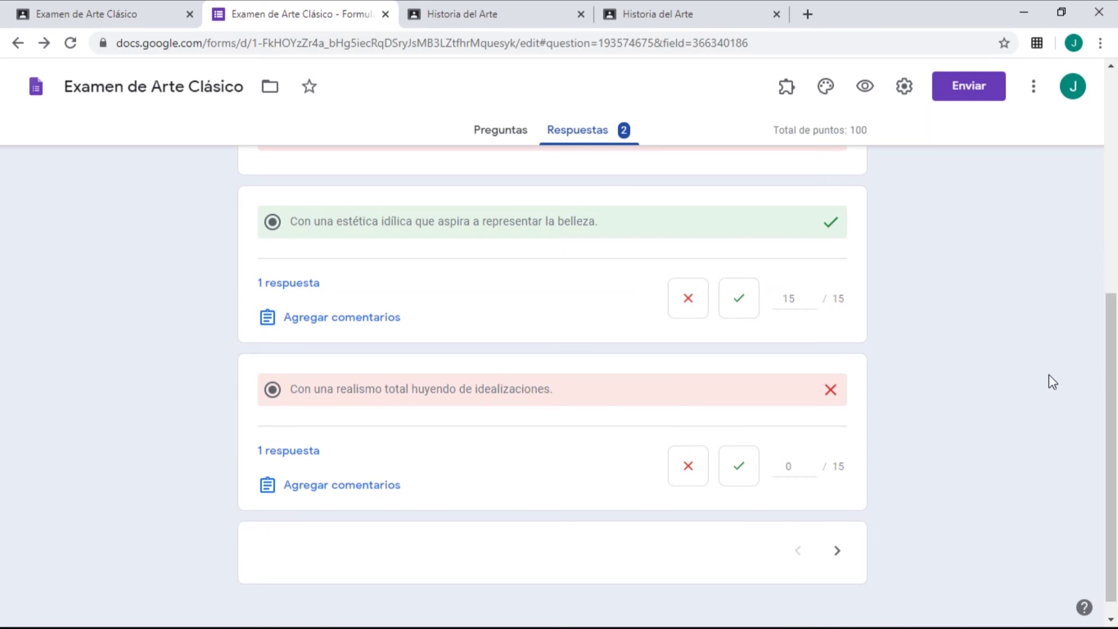
{"action": "scroll", "coordinate": [1049, 376], "scroll_direction": "up", "scroll_amount": 4}
{"action": "scroll", "coordinate": [949, 357], "scroll_direction": "up", "scroll_amount": 2}
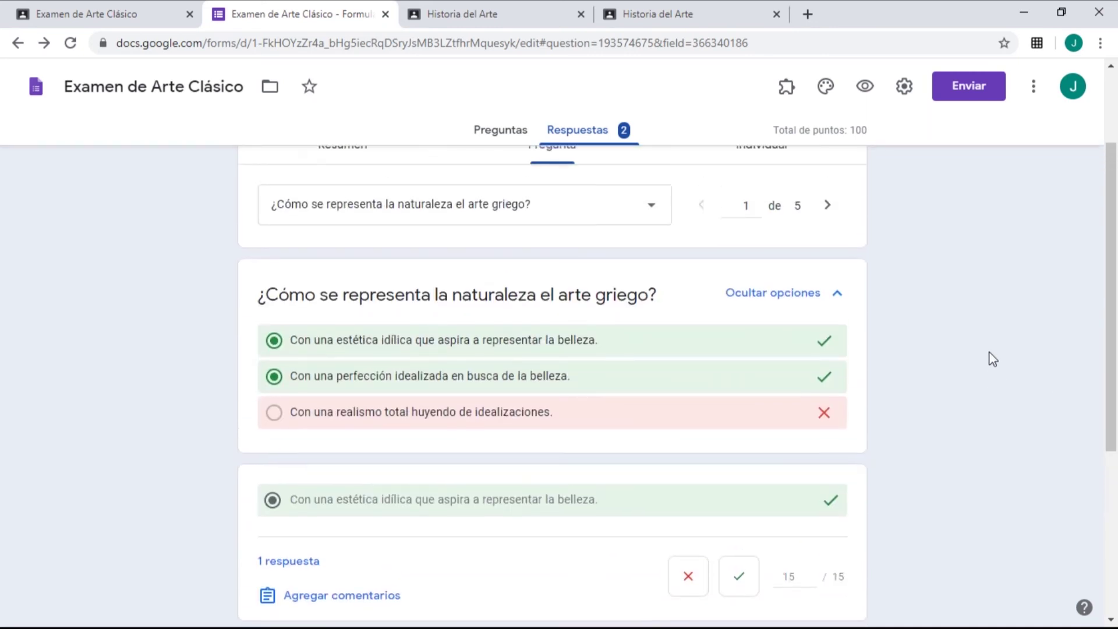
Go to the second question, about the Doric column, and review its answers, scores and feedback.
{"action": "left_click", "coordinate": [828, 254]}
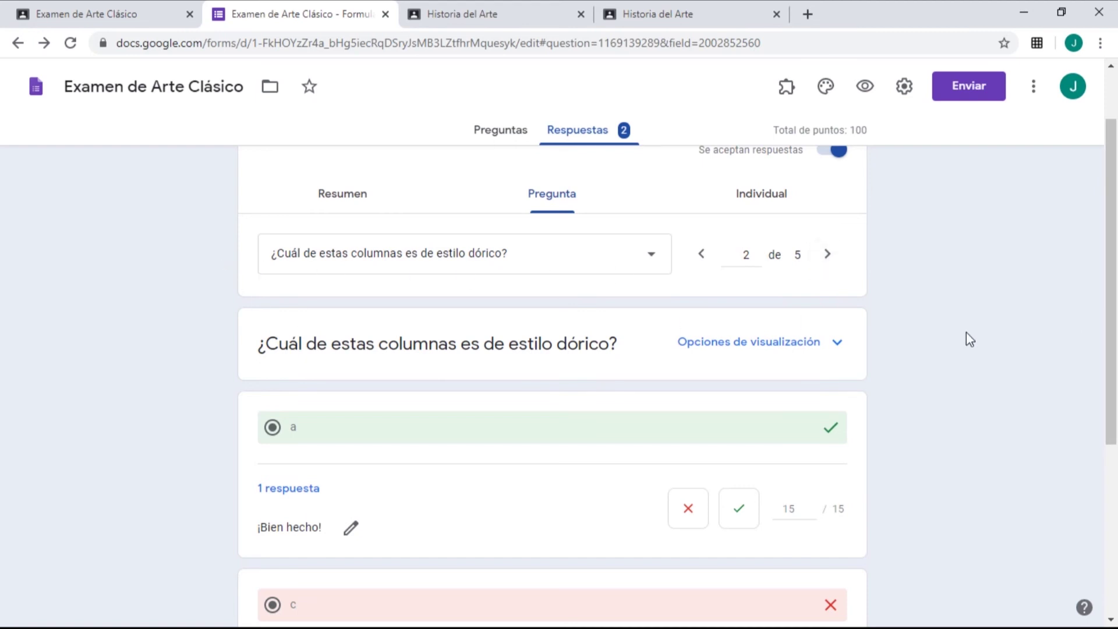
{"action": "scroll", "coordinate": [967, 335], "scroll_direction": "down", "scroll_amount": 3}
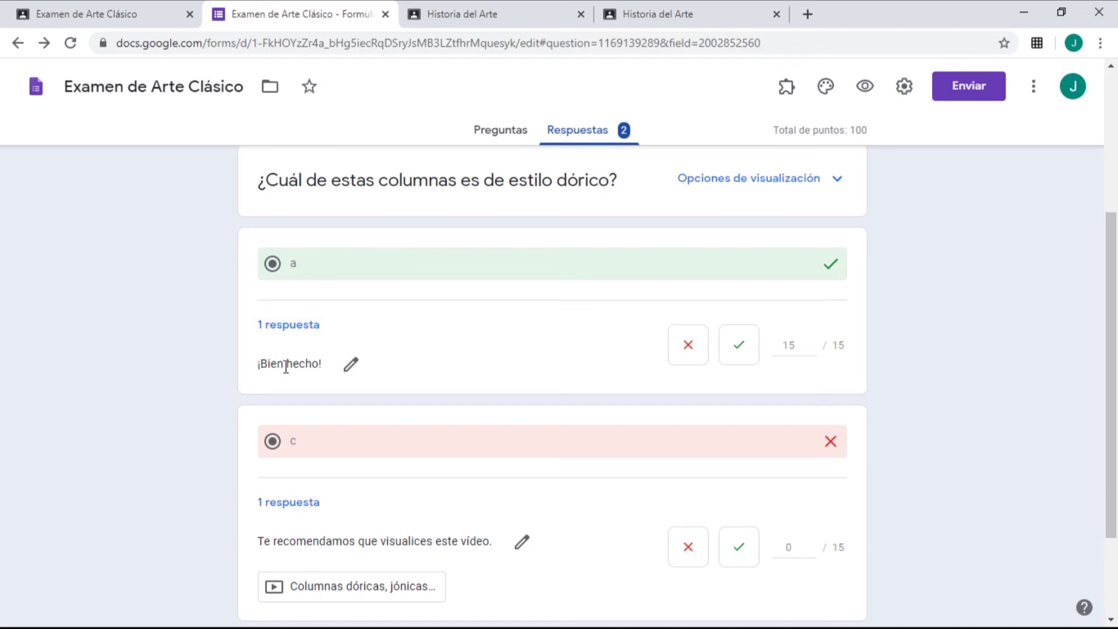
{"action": "scroll", "coordinate": [288, 366], "scroll_direction": "down", "scroll_amount": 3}
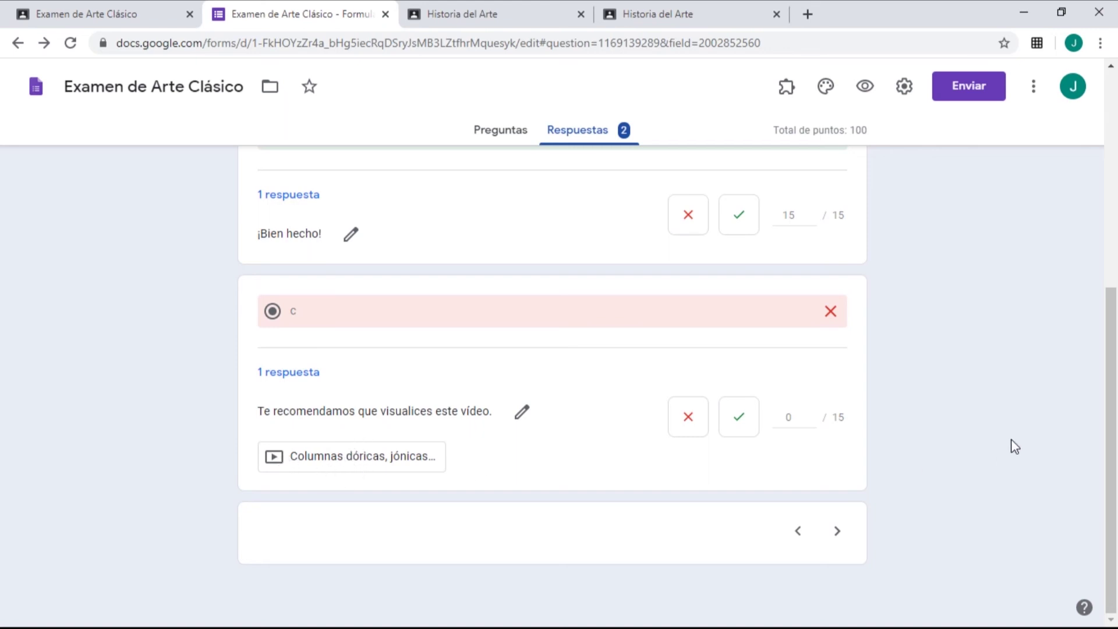
{"action": "scroll", "coordinate": [1015, 448], "scroll_direction": "up", "scroll_amount": 5}
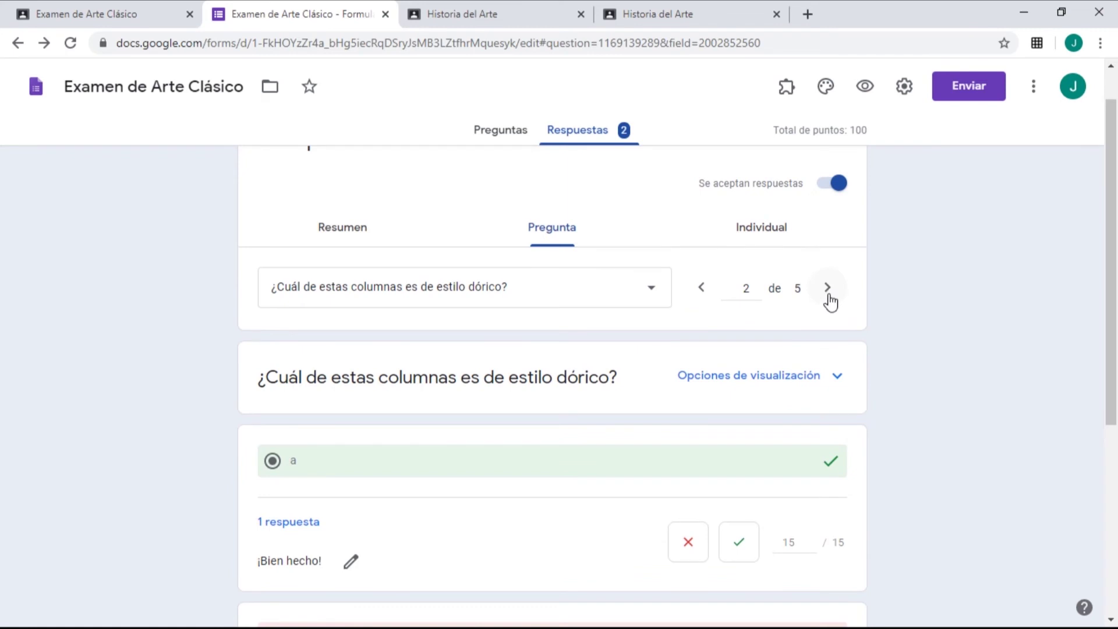
Go to the third question, "Es característico del arte griego…", and check which student gave each set of answers.
{"action": "left_click", "coordinate": [829, 294]}
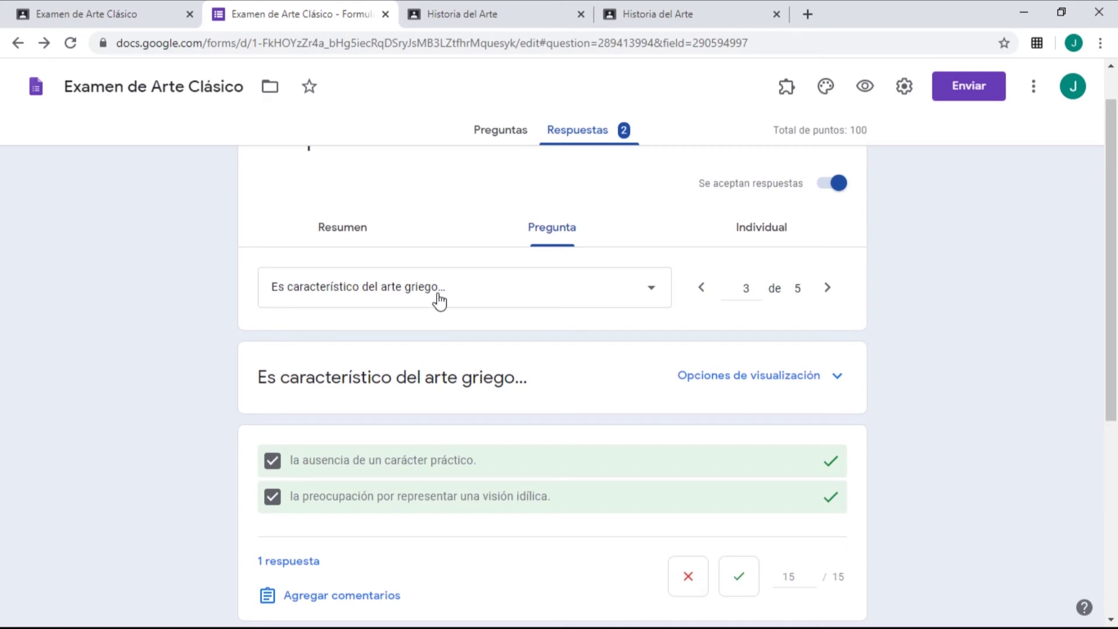
{"action": "scroll", "coordinate": [440, 301], "scroll_direction": "down", "scroll_amount": 1}
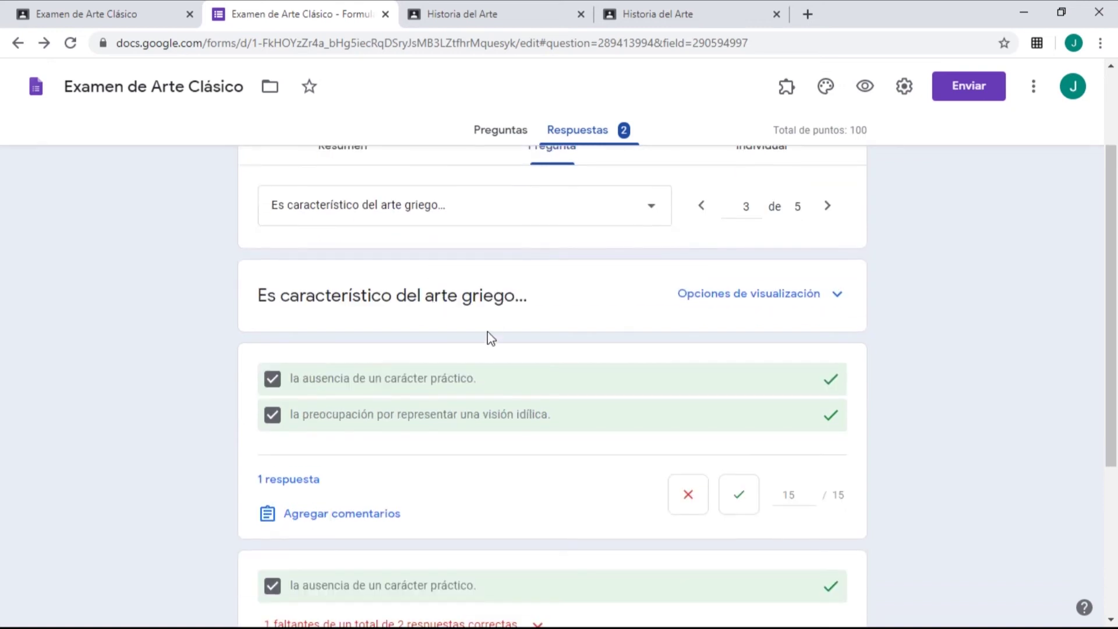
{"action": "scroll", "coordinate": [930, 371], "scroll_direction": "down", "scroll_amount": 1}
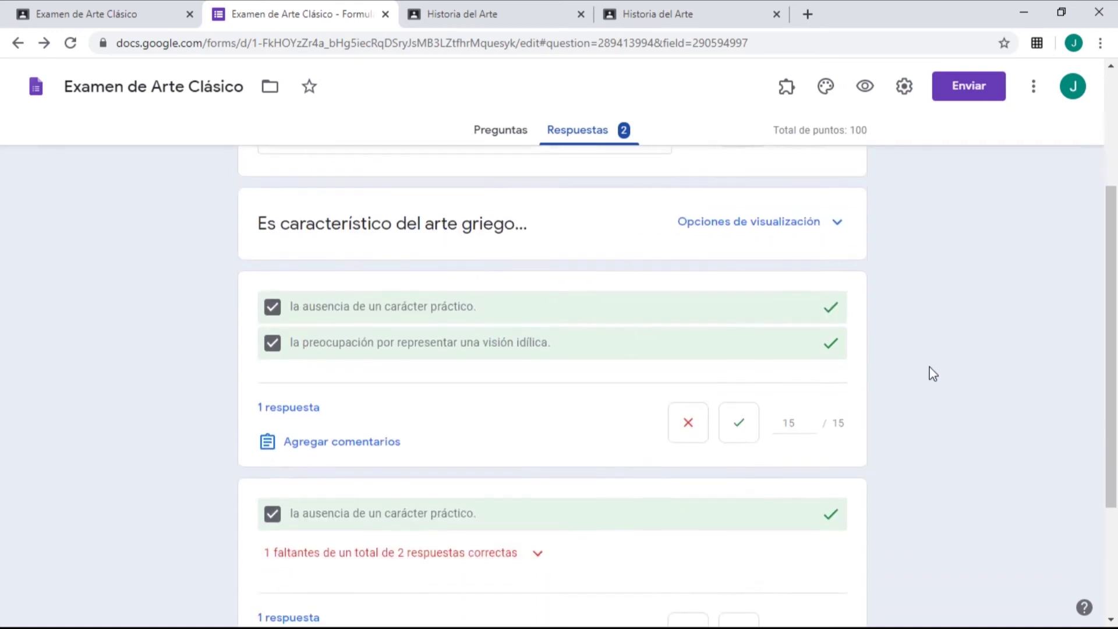
{"action": "scroll", "coordinate": [930, 371], "scroll_direction": "up", "scroll_amount": 3}
{"action": "scroll", "coordinate": [899, 370], "scroll_direction": "down", "scroll_amount": 2}
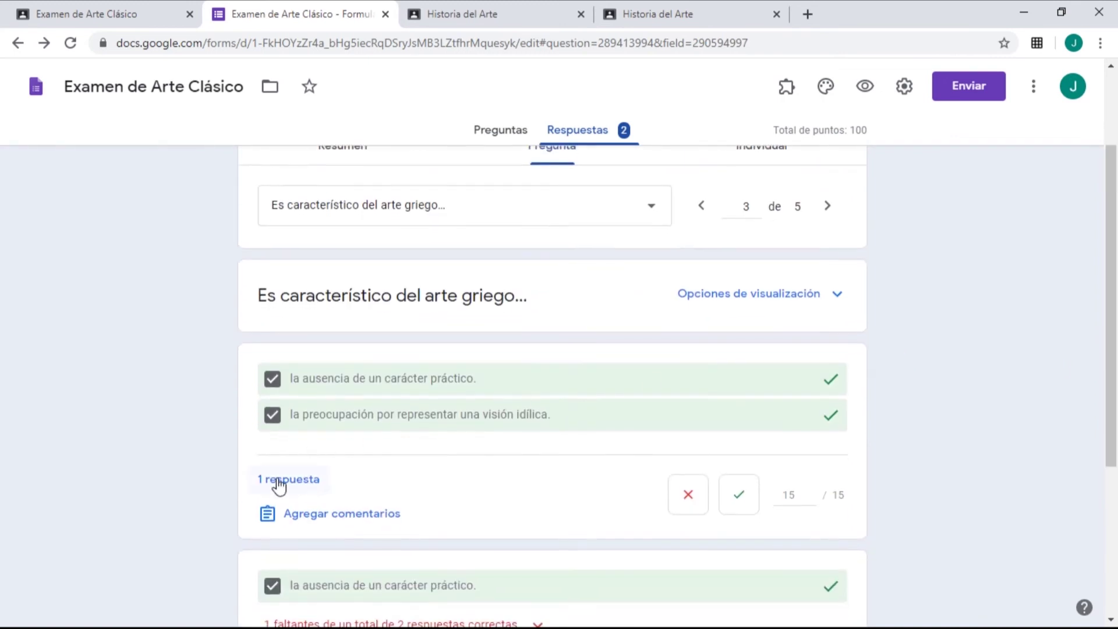
{"action": "mouse_move", "coordinate": [298, 483]}
{"action": "left_click", "coordinate": [479, 485]}
{"action": "left_click", "coordinate": [917, 411]}
{"action": "scroll", "coordinate": [952, 445], "scroll_direction": "down", "scroll_amount": 3}
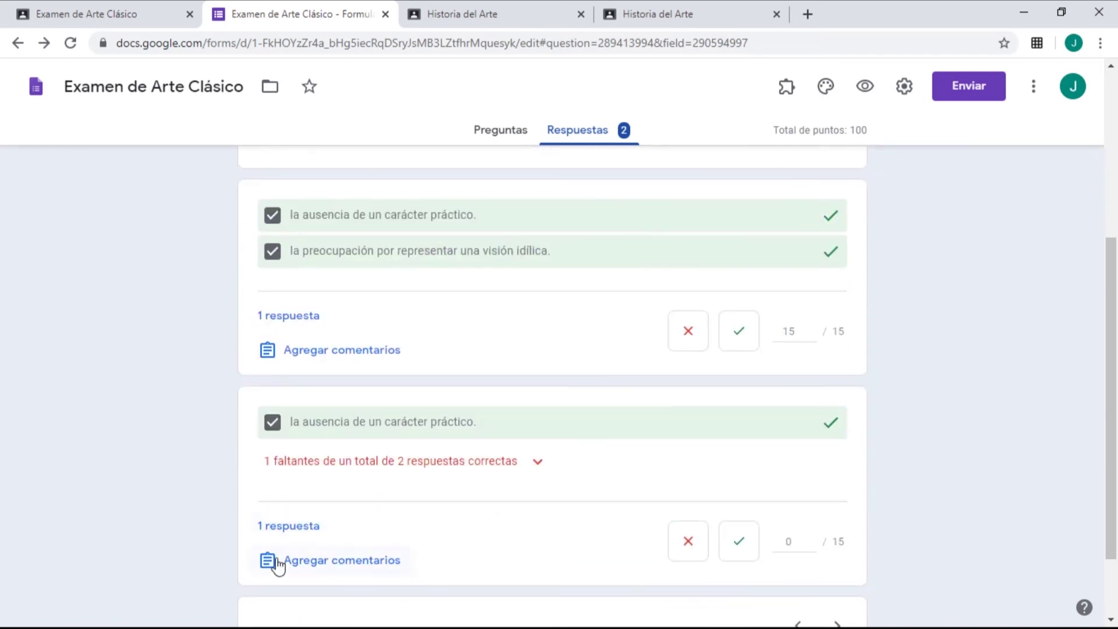
{"action": "mouse_move", "coordinate": [297, 532]}
{"action": "left_click", "coordinate": [388, 535]}
Reveal the missing correct option in the incomplete answer, award that answer 7 of 15 points and save the grade.
{"action": "left_click", "coordinate": [536, 468]}
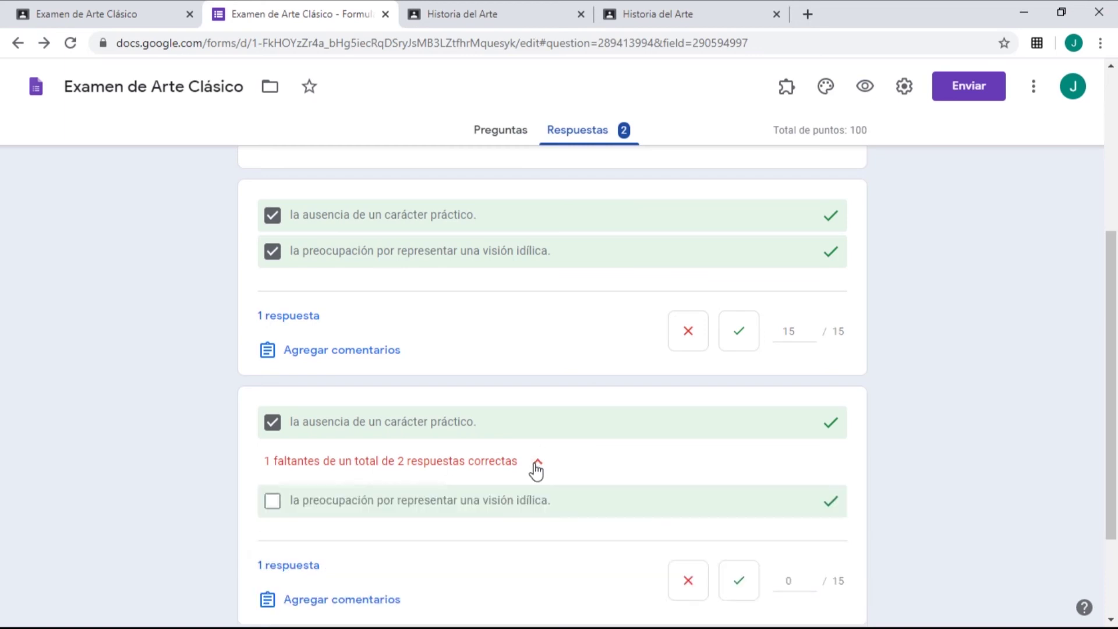
{"action": "scroll", "coordinate": [953, 473], "scroll_direction": "down", "scroll_amount": 2}
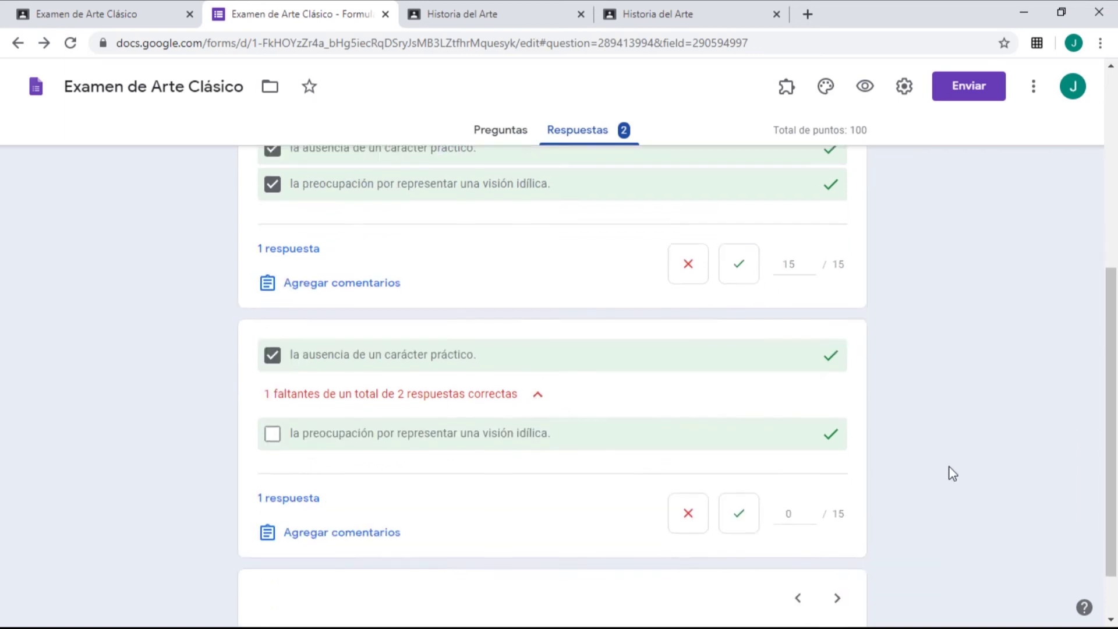
{"action": "left_click", "coordinate": [792, 447]}
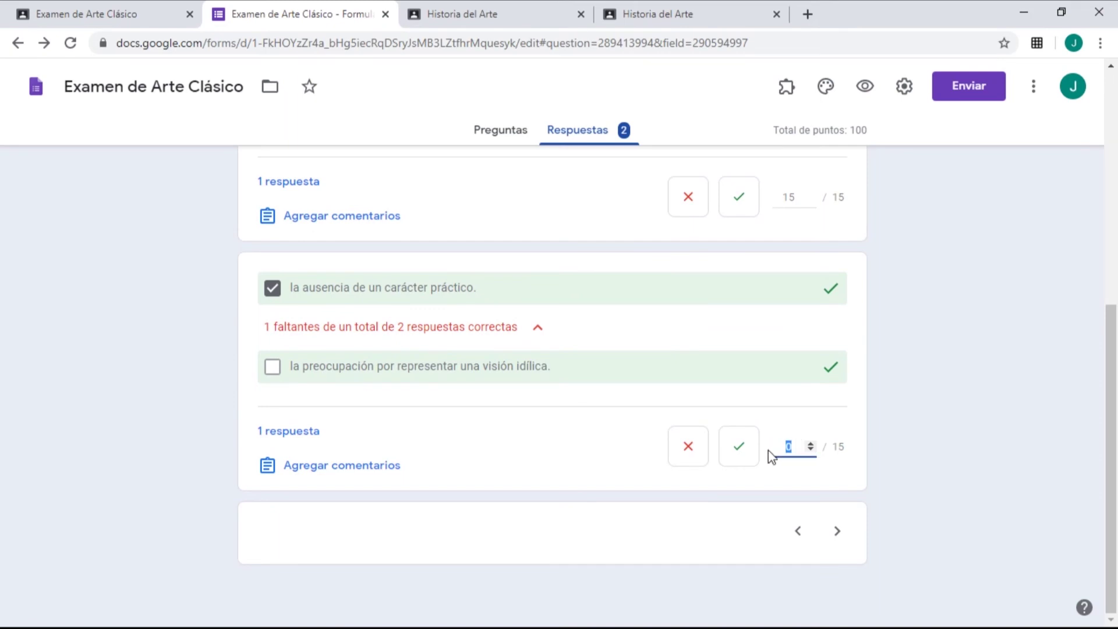
{"action": "left_click", "coordinate": [869, 398]}
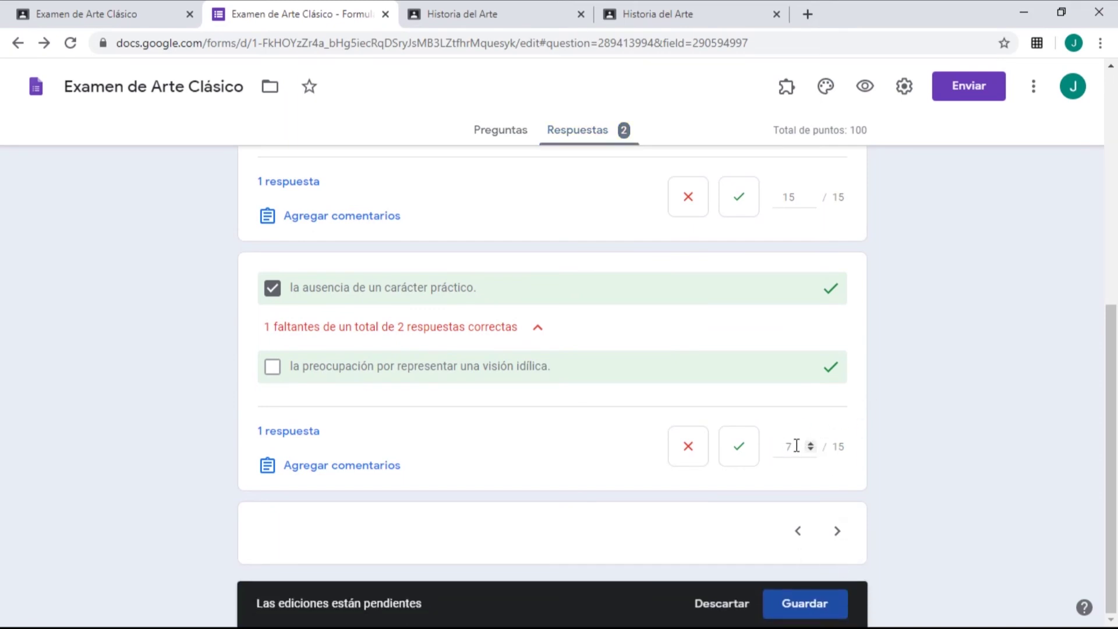
{"action": "left_click", "coordinate": [813, 606]}
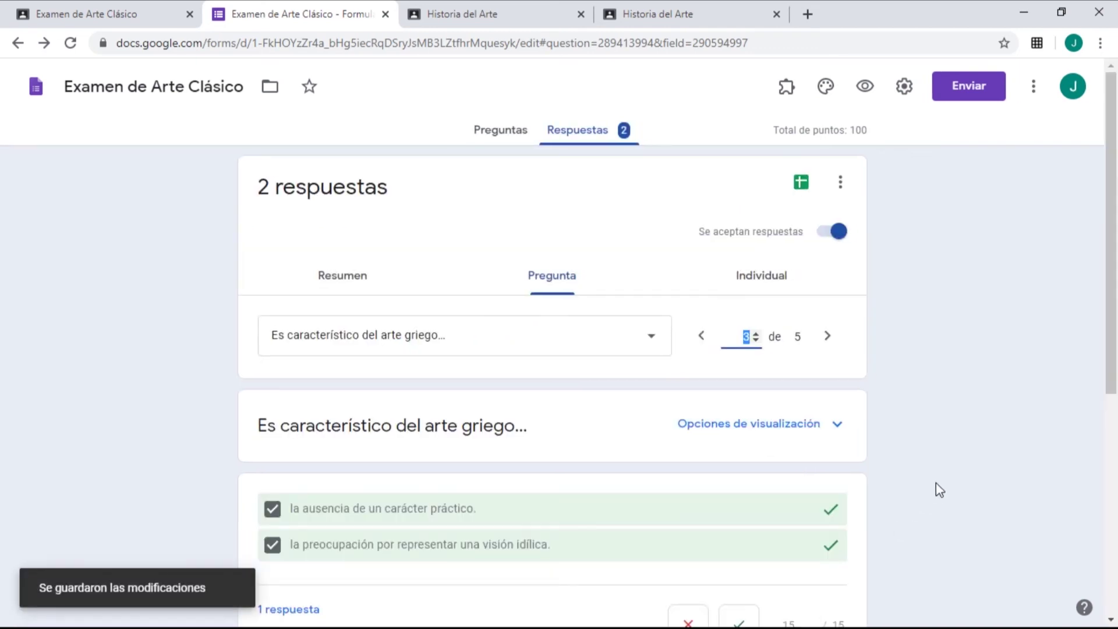
{"action": "scroll", "coordinate": [936, 483], "scroll_direction": "down", "scroll_amount": 4}
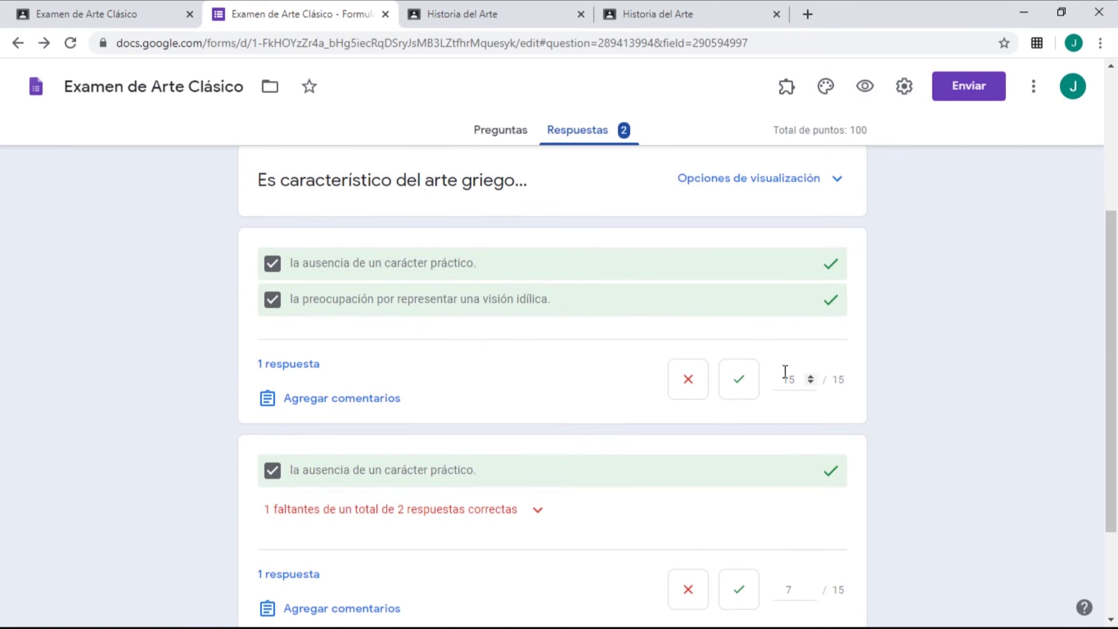
{"action": "scroll", "coordinate": [897, 373], "scroll_direction": "down", "scroll_amount": 3}
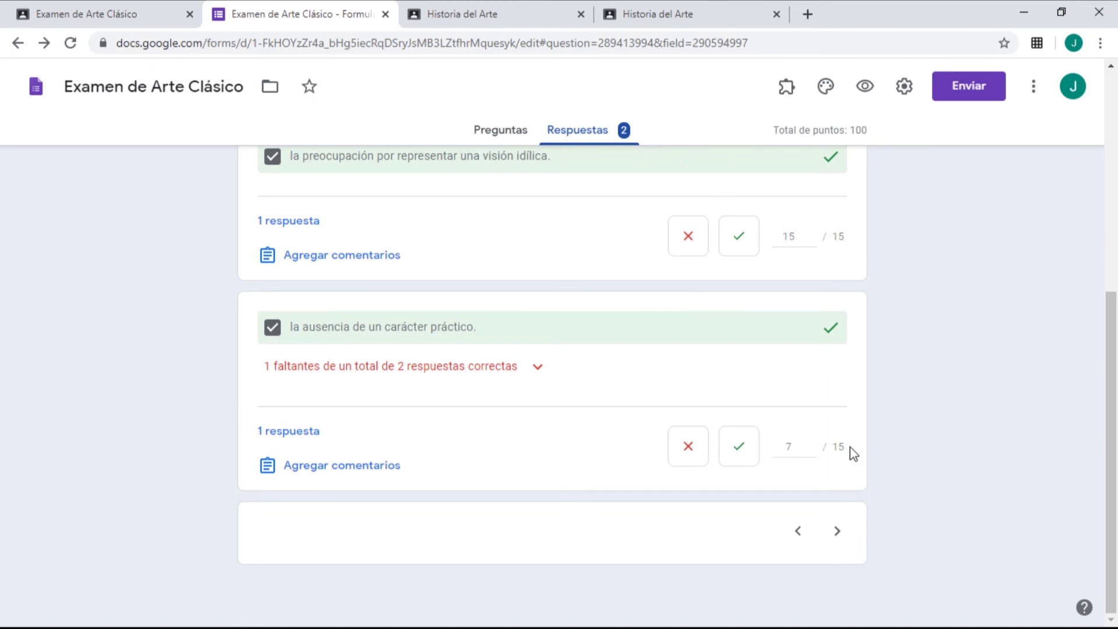
Go to the fourth question, on identifying the artwork, and grade the long Coliseo answer with the full 40 points.
{"action": "scroll", "coordinate": [879, 379], "scroll_direction": "up", "scroll_amount": 5}
{"action": "left_click", "coordinate": [828, 275]}
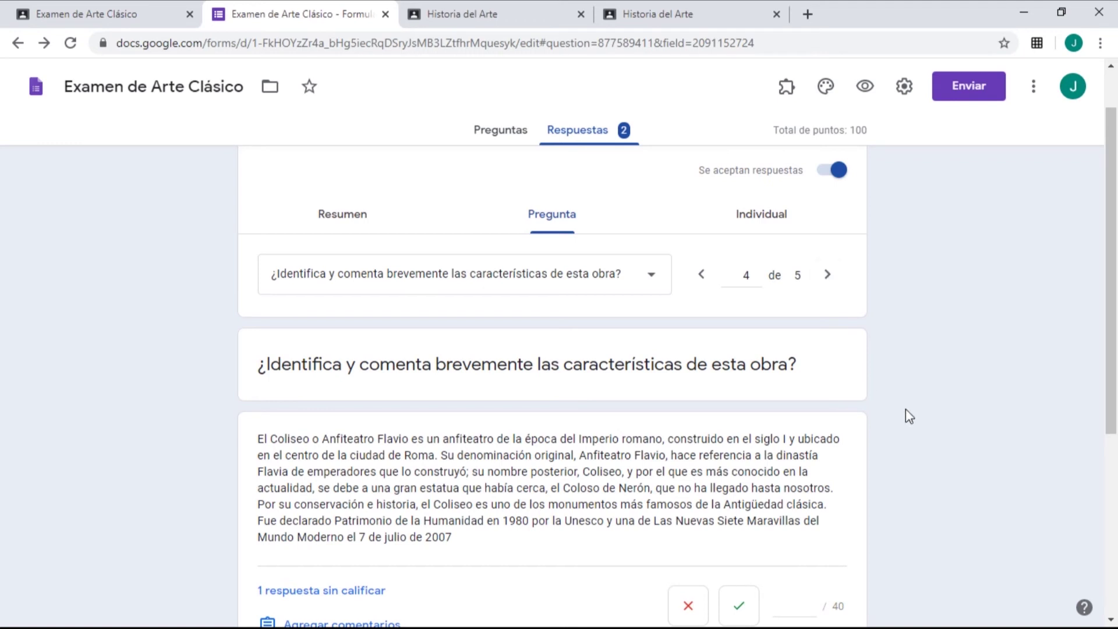
{"action": "scroll", "coordinate": [907, 410], "scroll_direction": "down", "scroll_amount": 1}
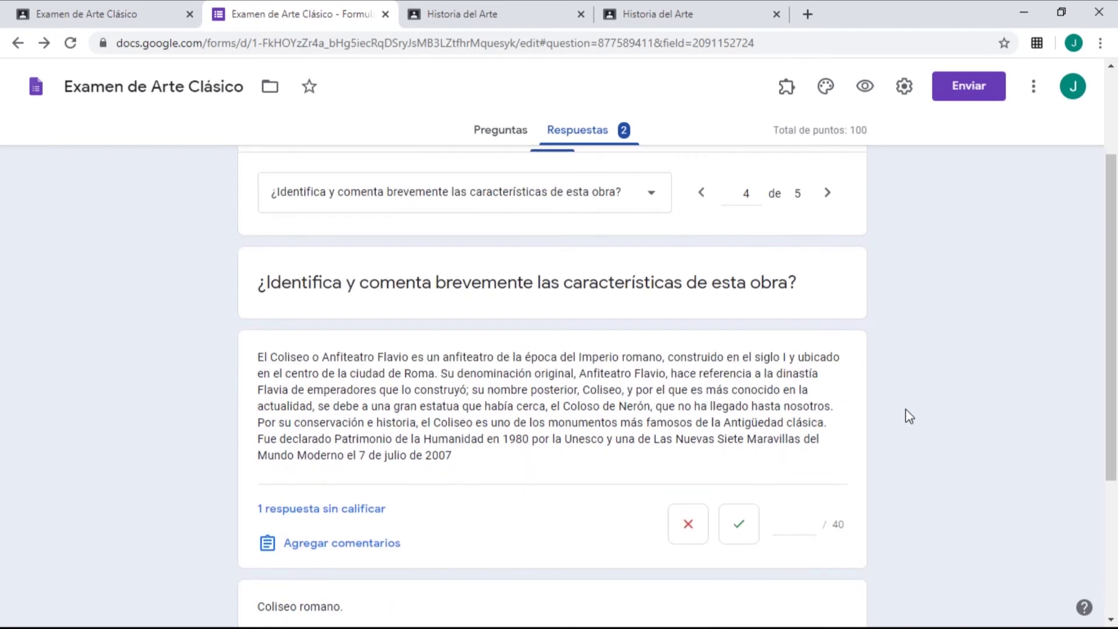
{"action": "scroll", "coordinate": [344, 420], "scroll_direction": "down", "scroll_amount": 1}
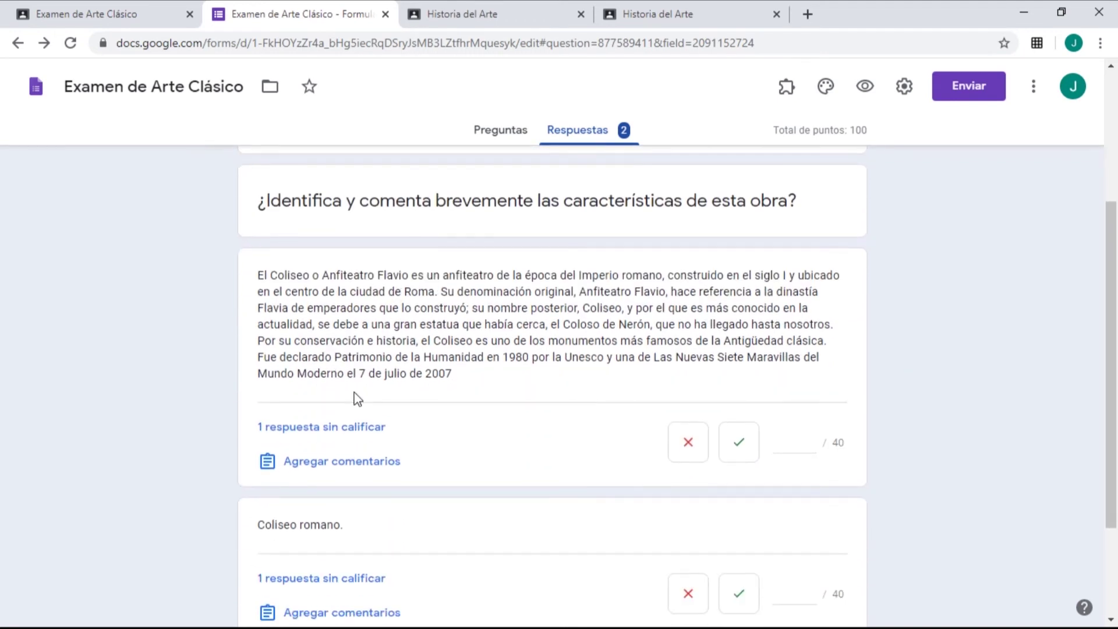
{"action": "scroll", "coordinate": [377, 403], "scroll_direction": "down", "scroll_amount": 1}
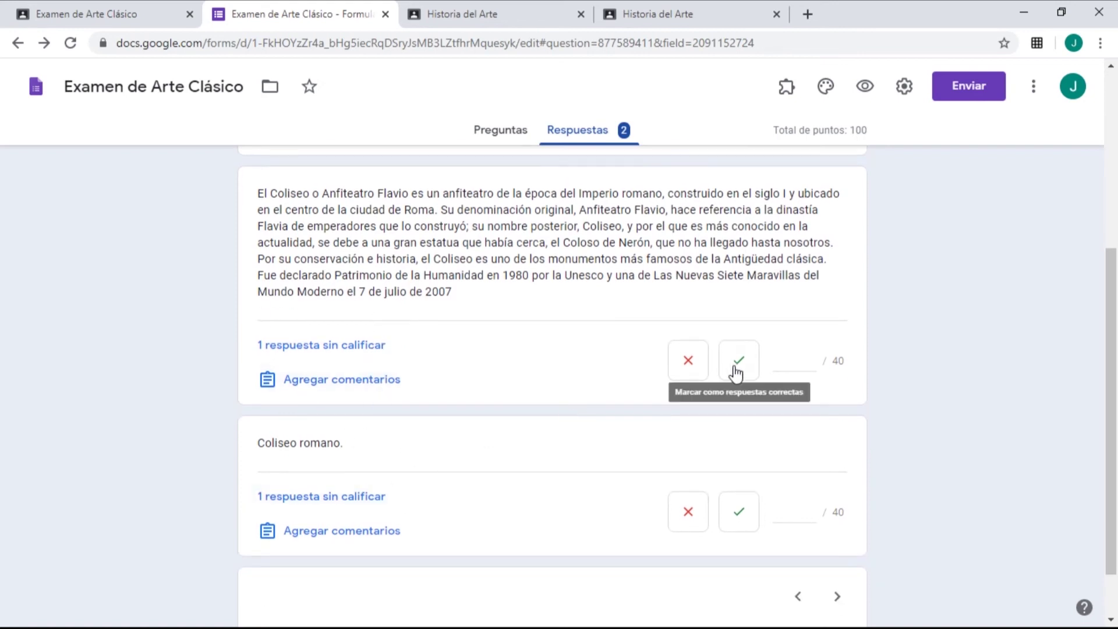
{"action": "left_click", "coordinate": [780, 358]}
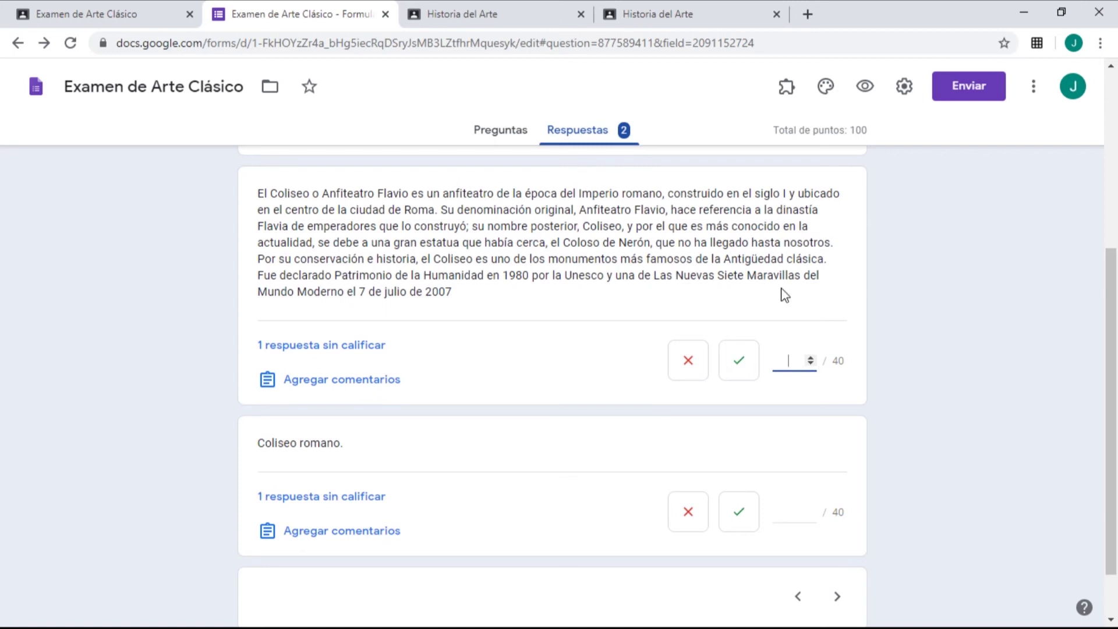
{"action": "left_click", "coordinate": [908, 307]}
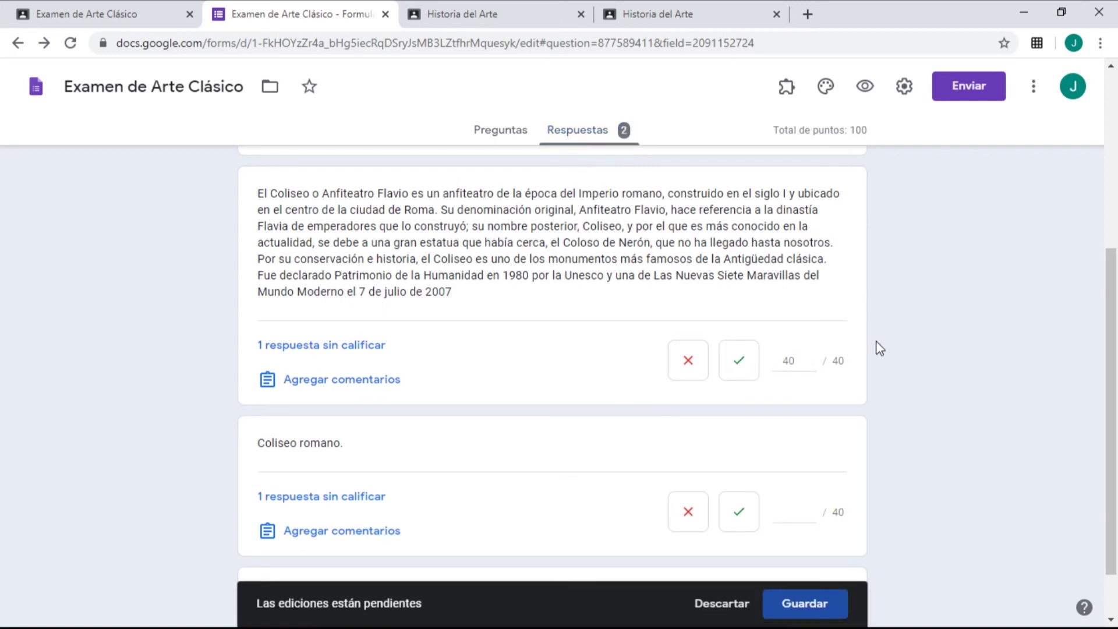
{"action": "left_click", "coordinate": [703, 365]}
{"action": "left_click", "coordinate": [734, 367]}
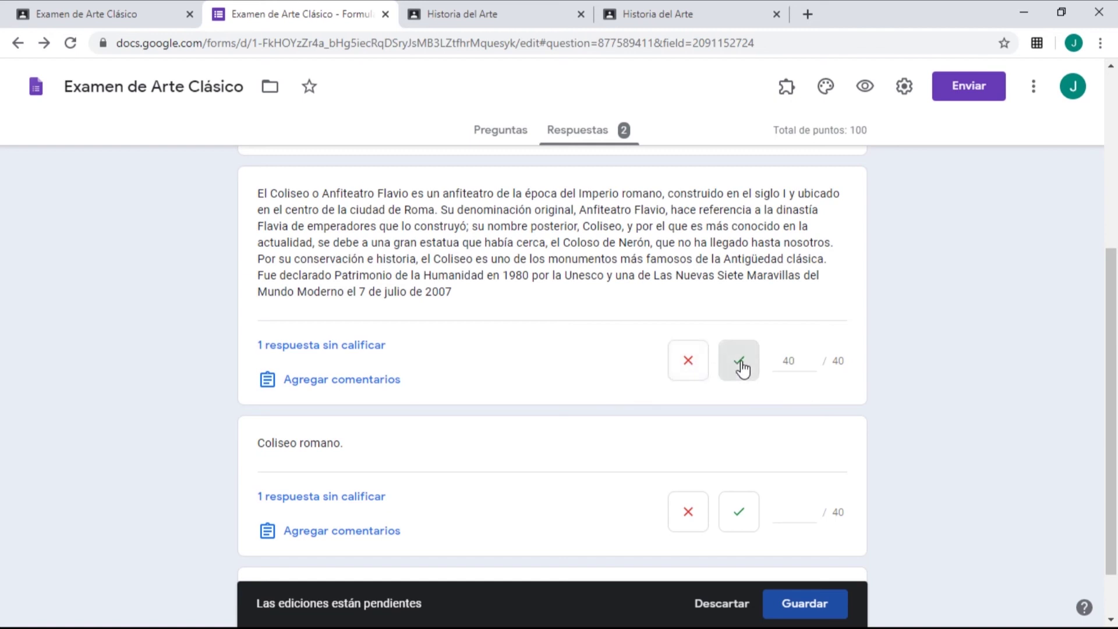
Give the short answer "Coliseo romano." 15 of 40 points.
{"action": "scroll", "coordinate": [418, 411], "scroll_direction": "down", "scroll_amount": 2}
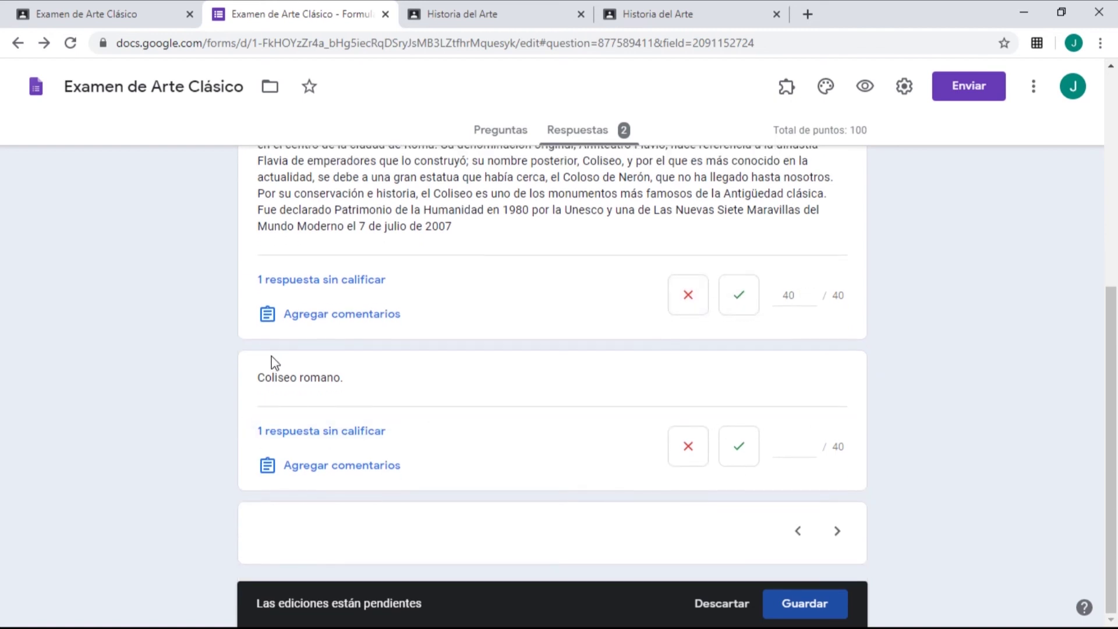
{"action": "left_click", "coordinate": [792, 442]}
{"action": "type", "text": "15"}
{"action": "left_click", "coordinate": [641, 403]}
Add the feedback comment "No has descrito la obra." to the "Coliseo romano." answer.
{"action": "left_click", "coordinate": [332, 466]}
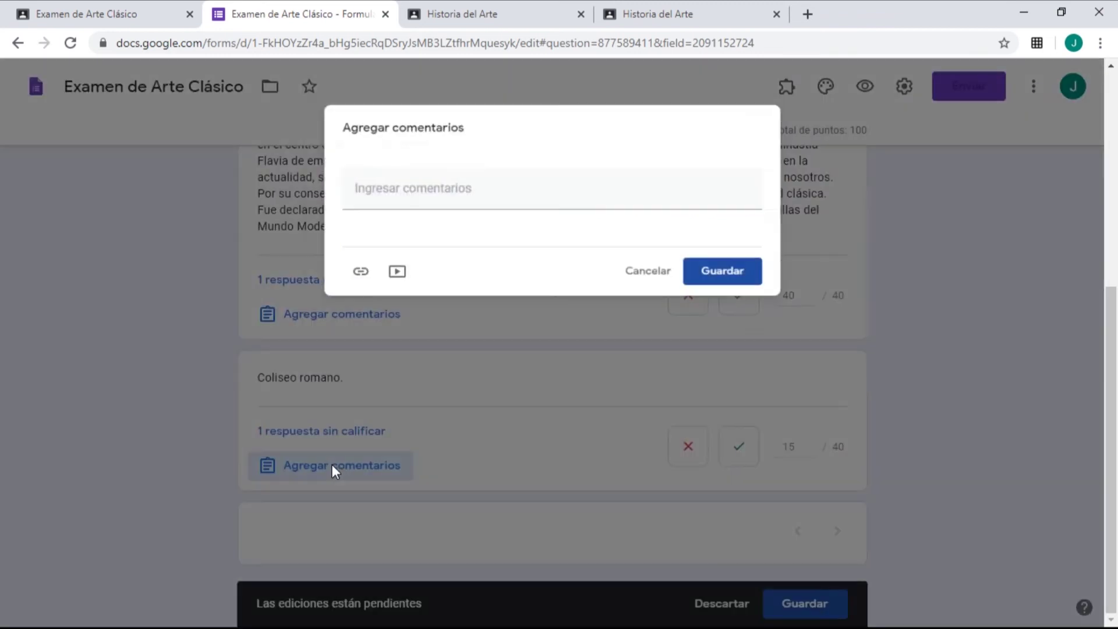
{"action": "left_click", "coordinate": [508, 192]}
{"action": "type", "text": "No has descrito la obra."}
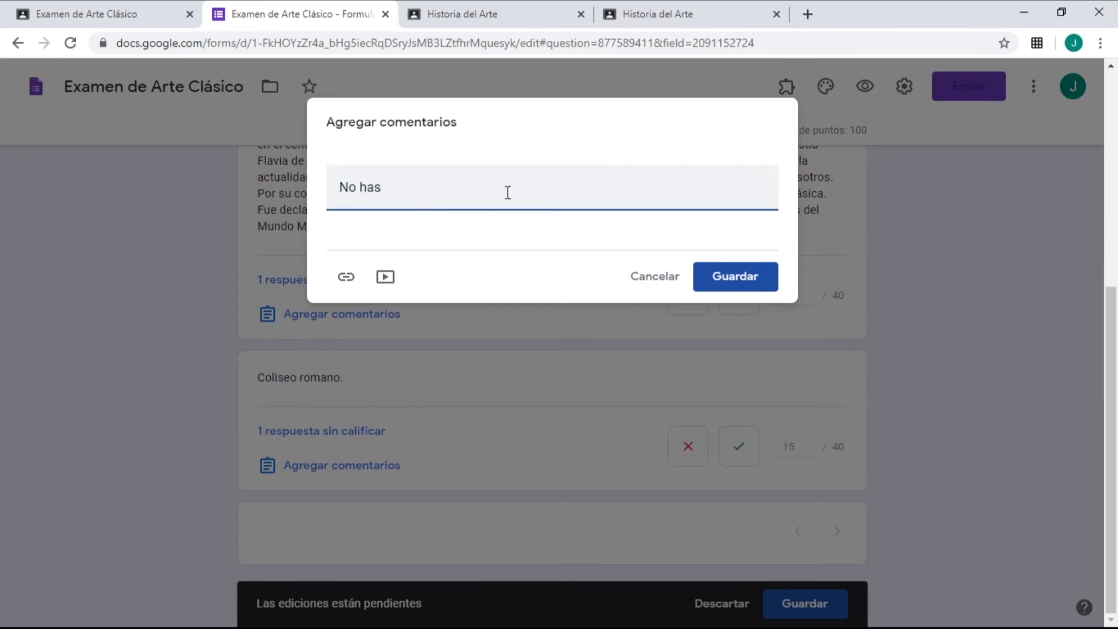
{"action": "left_click", "coordinate": [735, 278]}
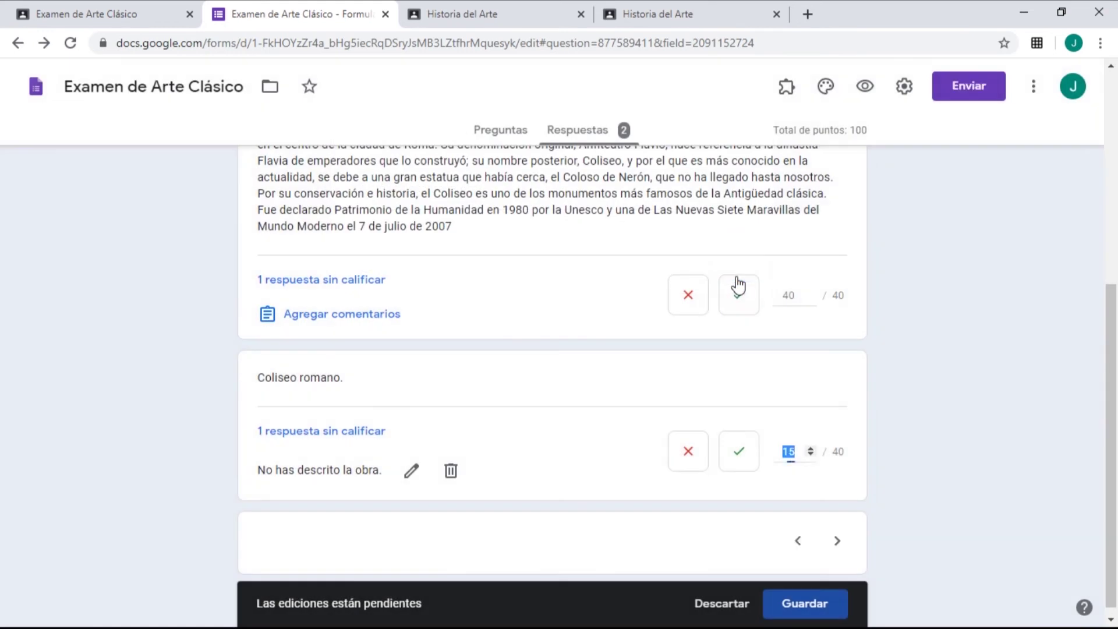
Review both graded answers to the artwork identification question and save their pending grades and feedback.
{"action": "scroll", "coordinate": [943, 357], "scroll_direction": "up", "scroll_amount": 3}
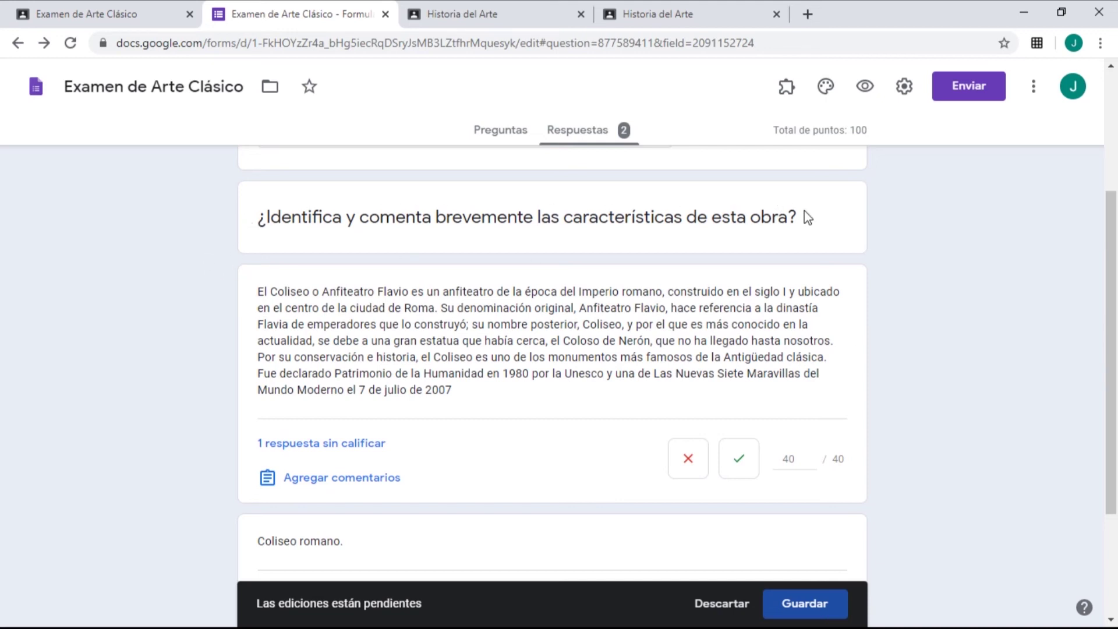
{"action": "scroll", "coordinate": [551, 298], "scroll_direction": "down", "scroll_amount": 2}
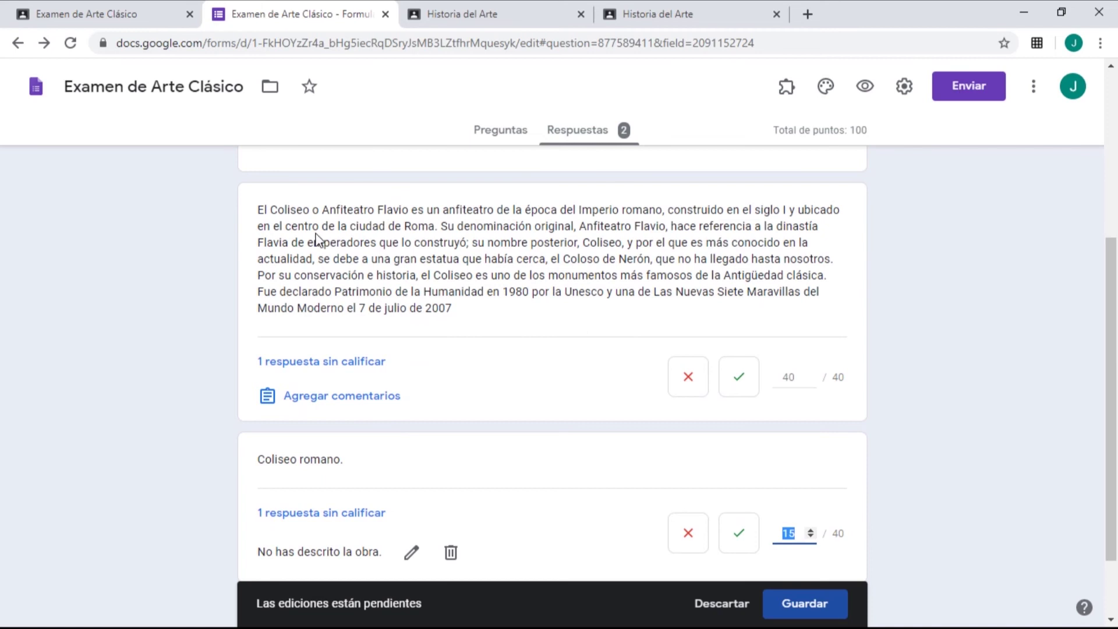
{"action": "scroll", "coordinate": [344, 396], "scroll_direction": "down", "scroll_amount": 2}
{"action": "scroll", "coordinate": [476, 335], "scroll_direction": "up", "scroll_amount": 4}
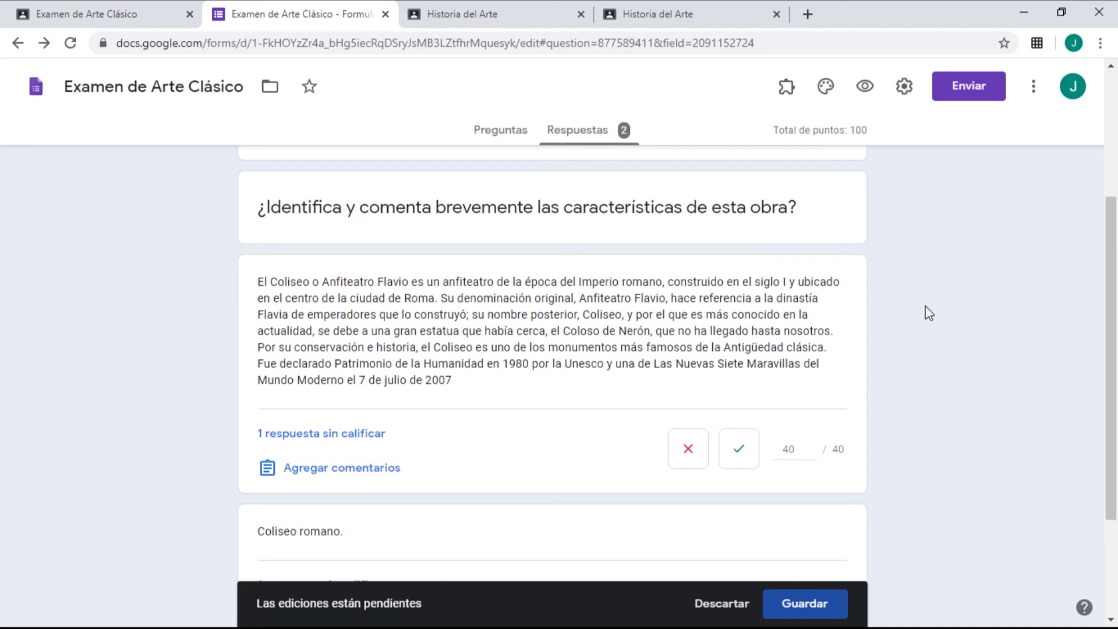
{"action": "scroll", "coordinate": [924, 312], "scroll_direction": "down", "scroll_amount": 3}
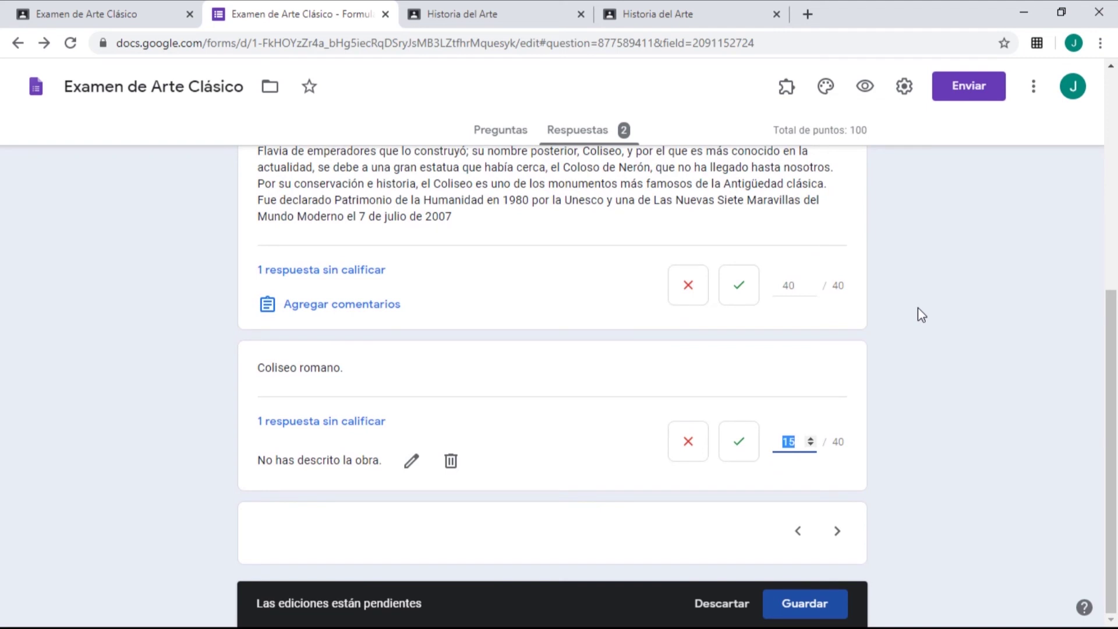
{"action": "left_click", "coordinate": [802, 607]}
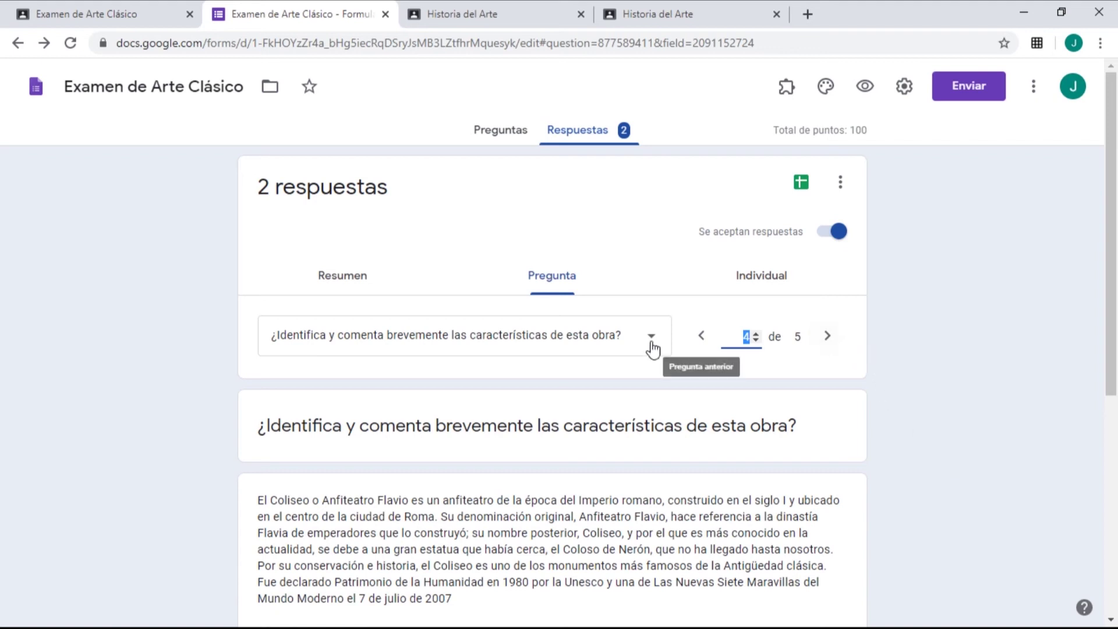
Go to the fifth question, on the Greek art period, mark the answer "Periodo Clásico" correct with 15 points and save the grade.
{"action": "scroll", "coordinate": [874, 405], "scroll_direction": "down", "scroll_amount": 5}
{"action": "scroll", "coordinate": [871, 404], "scroll_direction": "up", "scroll_amount": 4}
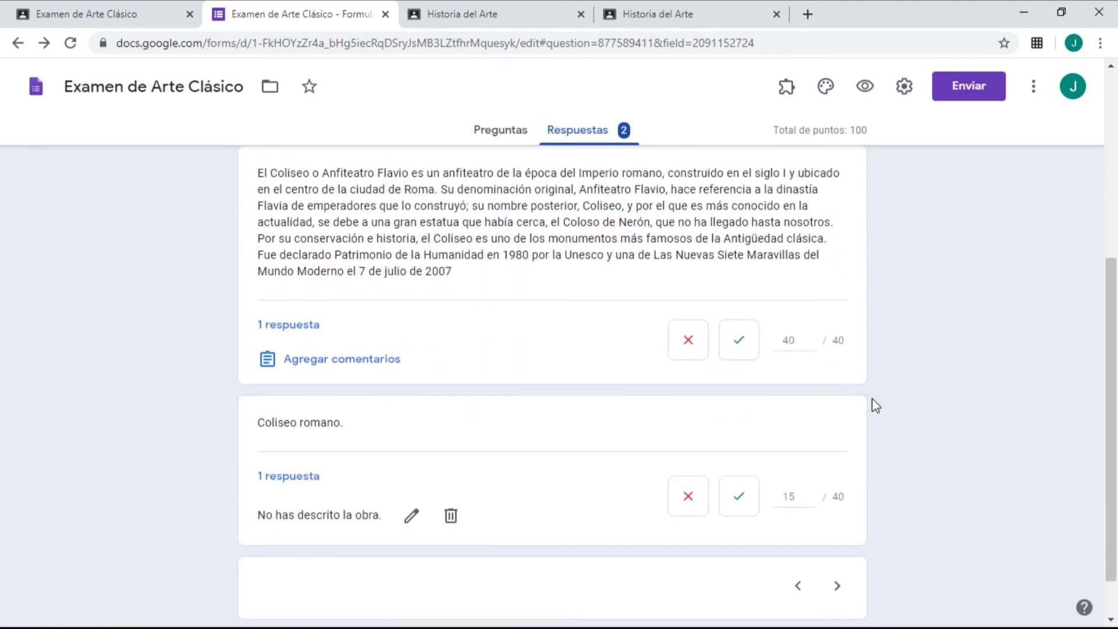
{"action": "left_click", "coordinate": [840, 255]}
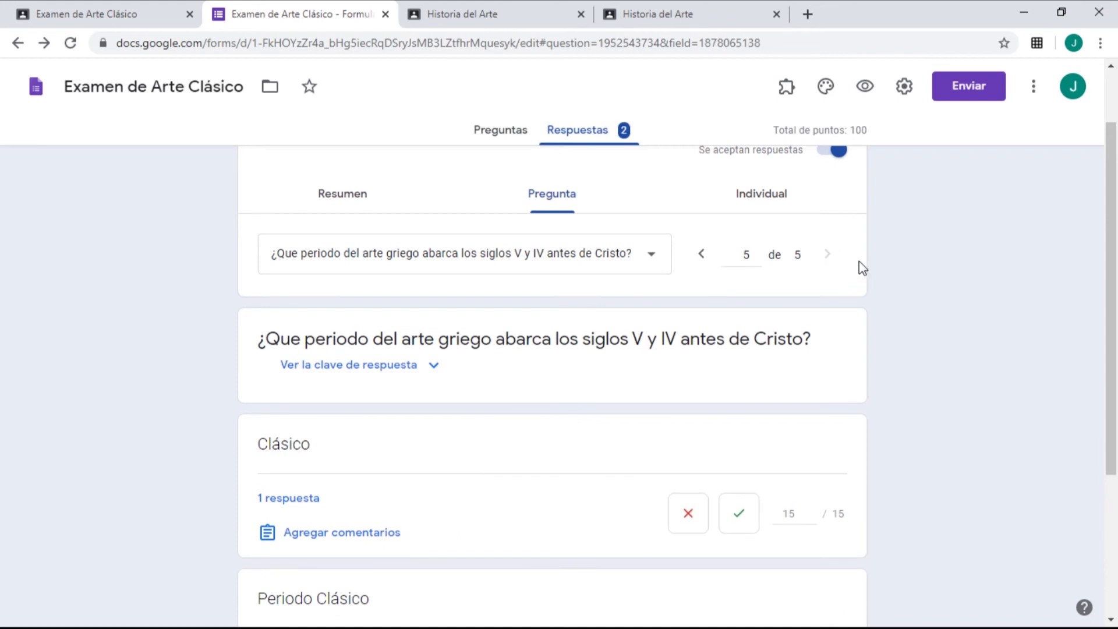
{"action": "scroll", "coordinate": [245, 375], "scroll_direction": "down", "scroll_amount": 2}
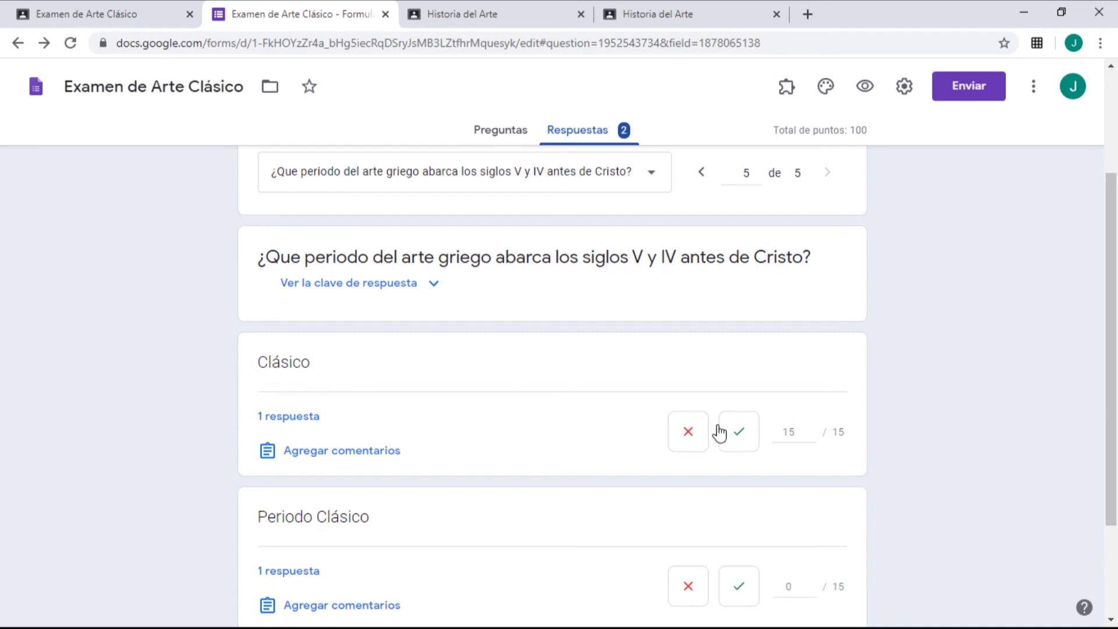
{"action": "scroll", "coordinate": [918, 441], "scroll_direction": "down", "scroll_amount": 3}
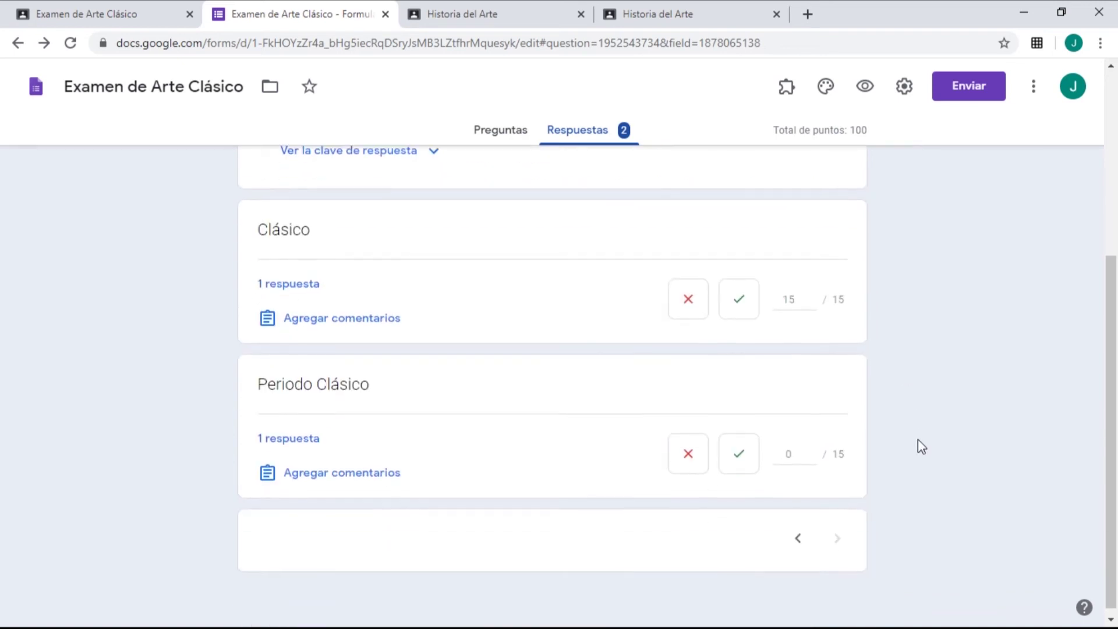
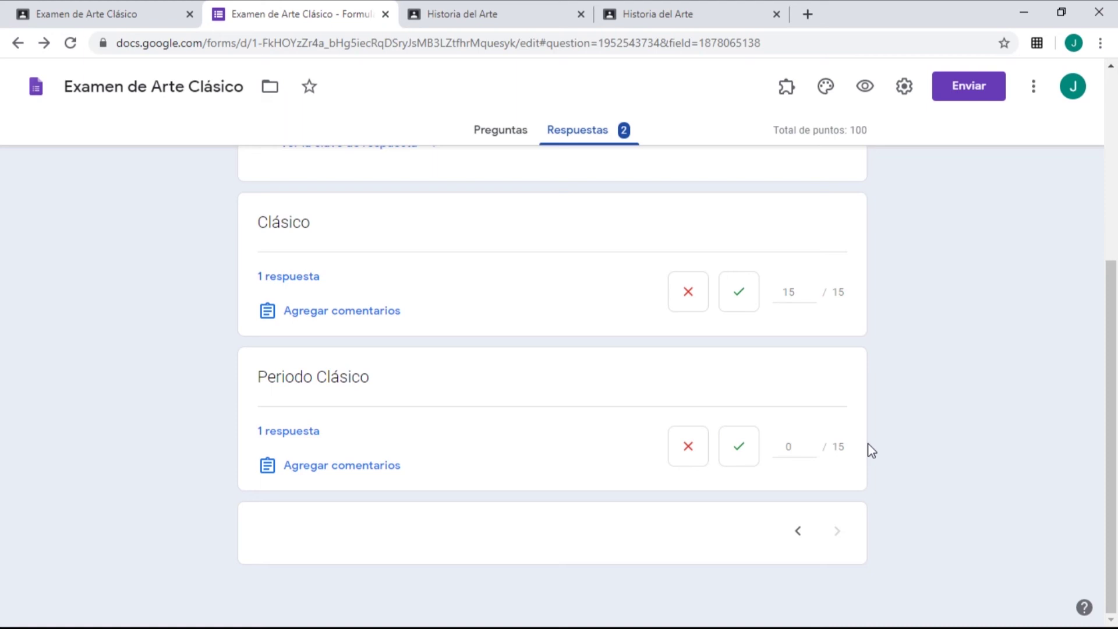
{"action": "scroll", "coordinate": [707, 452], "scroll_direction": "up", "scroll_amount": 1}
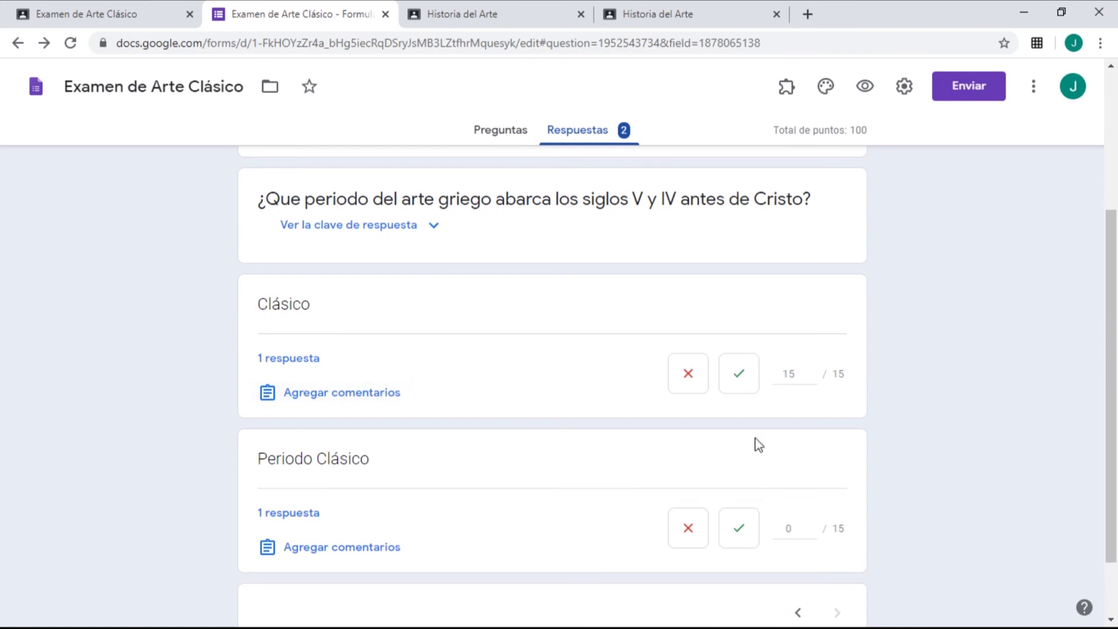
{"action": "left_click", "coordinate": [740, 528]}
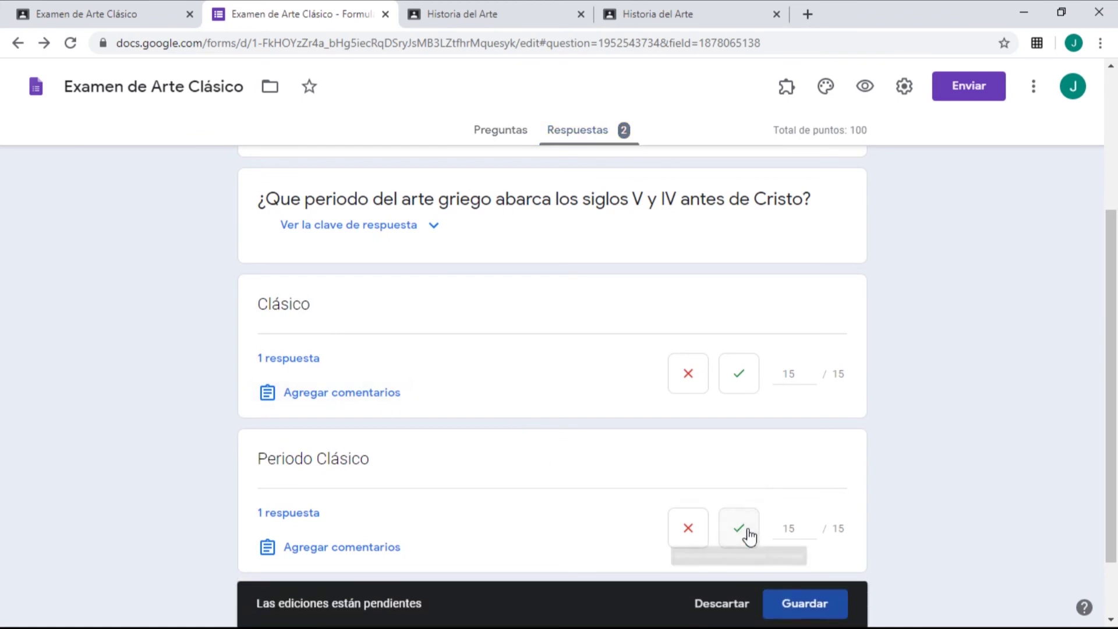
{"action": "left_click", "coordinate": [804, 604]}
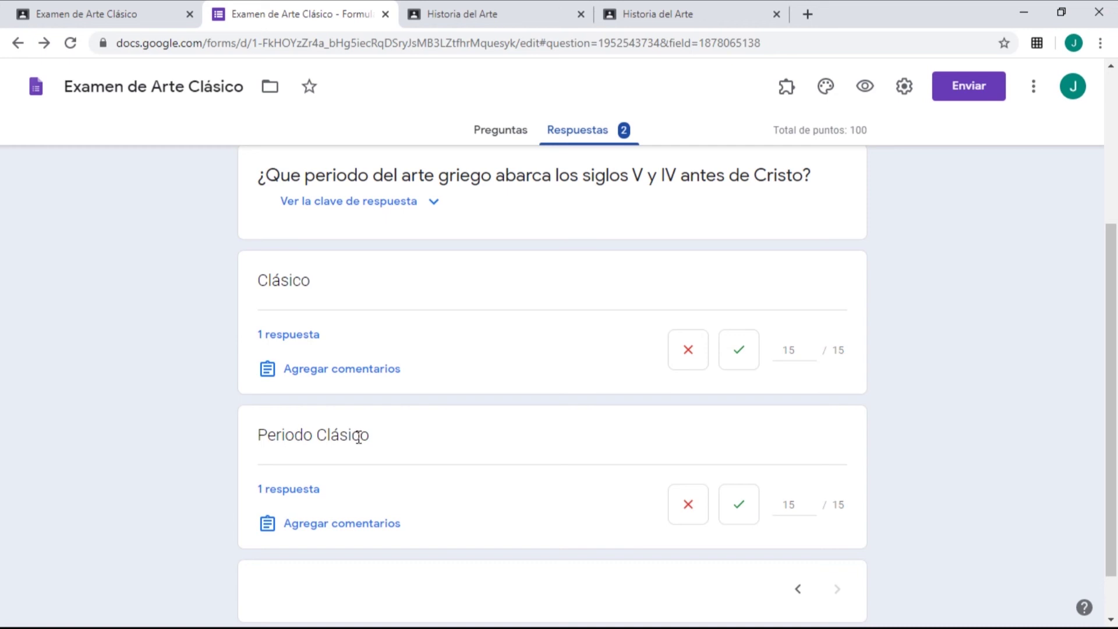
{"action": "scroll", "coordinate": [1039, 424], "scroll_direction": "down", "scroll_amount": 1}
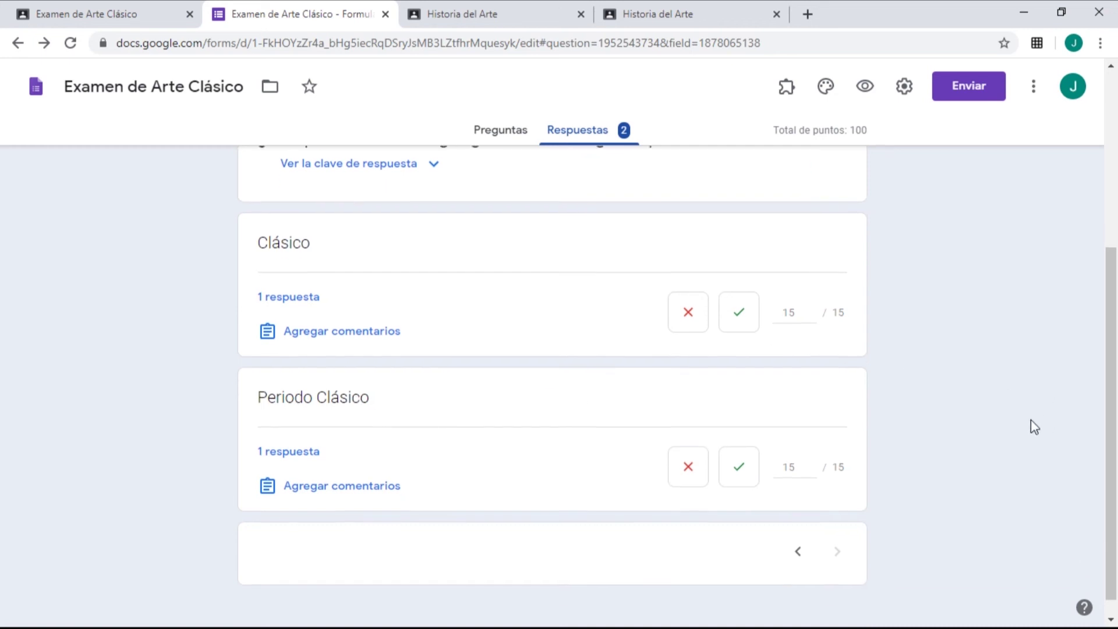
Open the individual responses and review the first student's whole exam, including the score, answers and comments.
{"action": "scroll", "coordinate": [1031, 420], "scroll_direction": "up", "scroll_amount": 5}
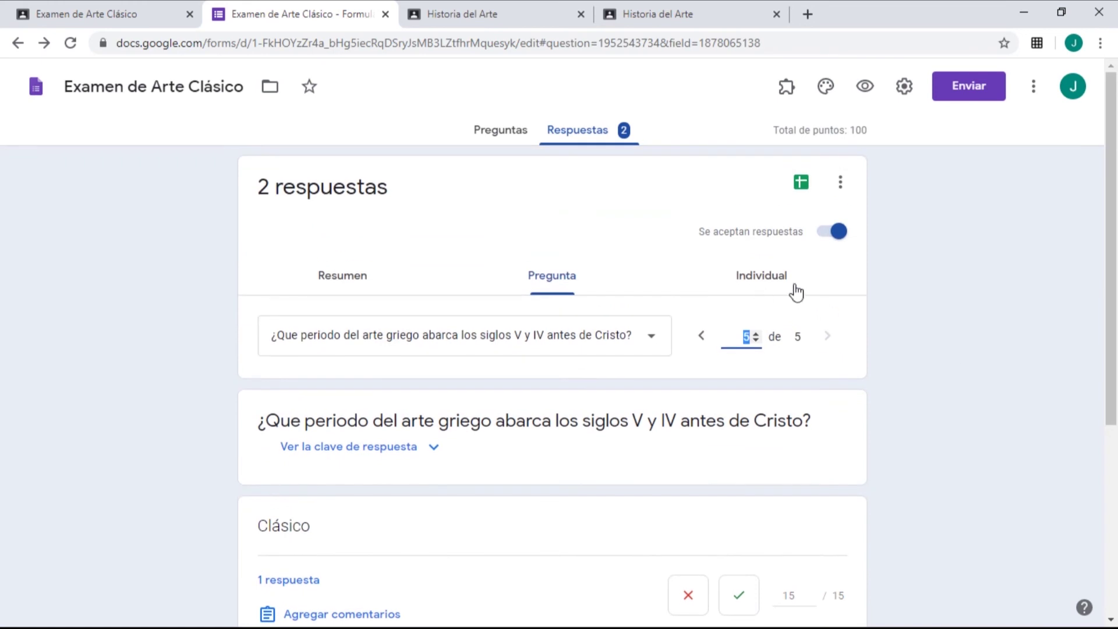
{"action": "left_click", "coordinate": [762, 281]}
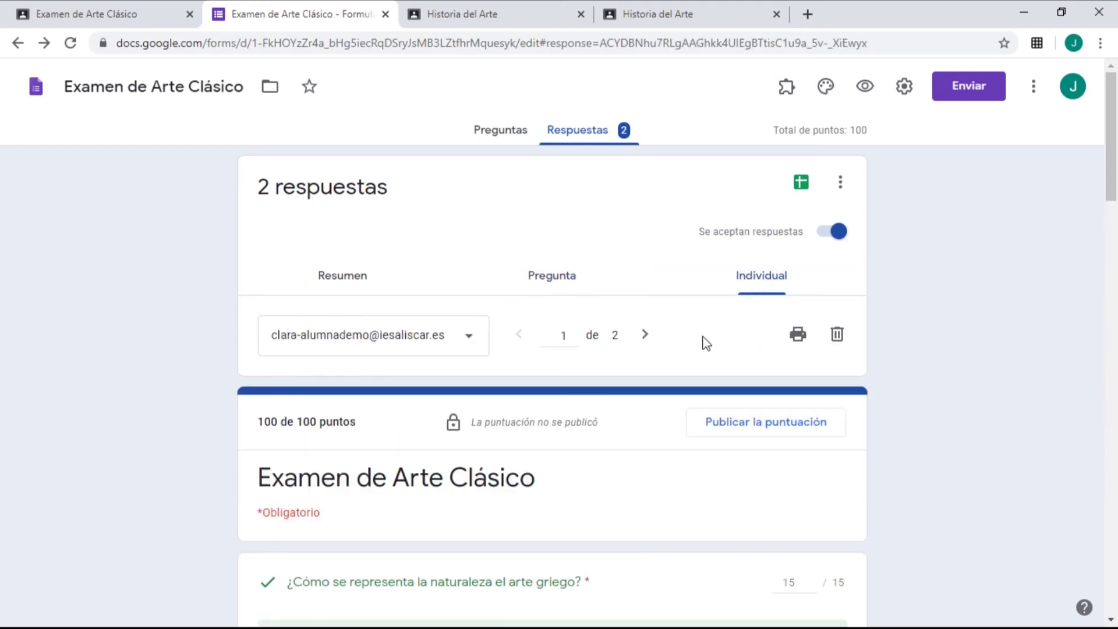
{"action": "scroll", "coordinate": [956, 320], "scroll_direction": "down", "scroll_amount": 1}
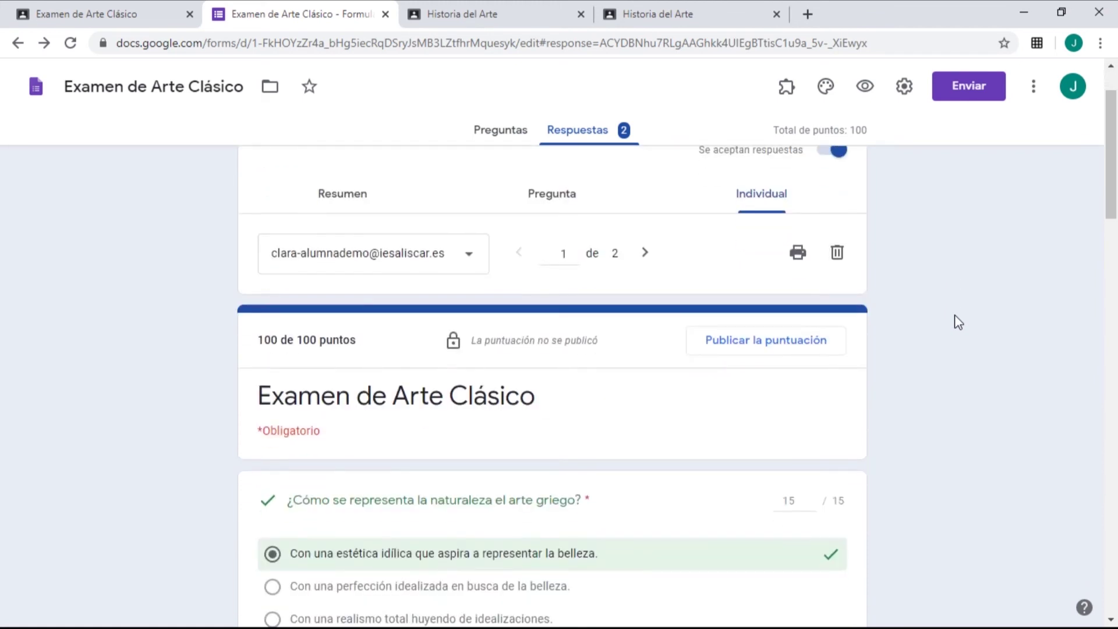
{"action": "scroll", "coordinate": [956, 320], "scroll_direction": "down", "scroll_amount": 2}
{"action": "scroll", "coordinate": [956, 320], "scroll_direction": "up", "scroll_amount": 1}
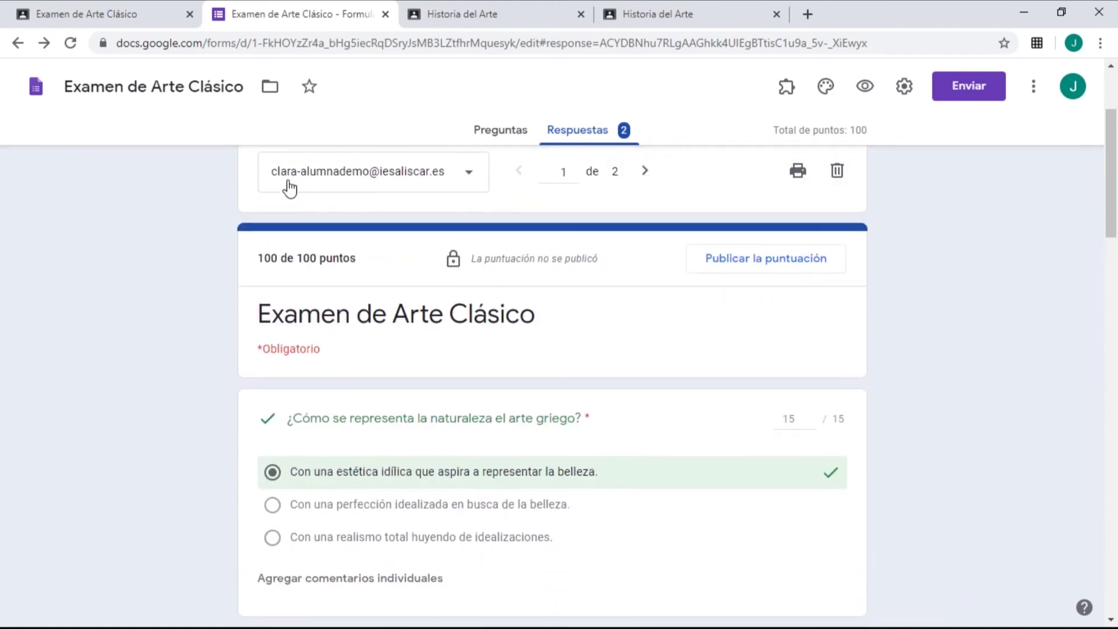
{"action": "scroll", "coordinate": [912, 314], "scroll_direction": "down", "scroll_amount": 5}
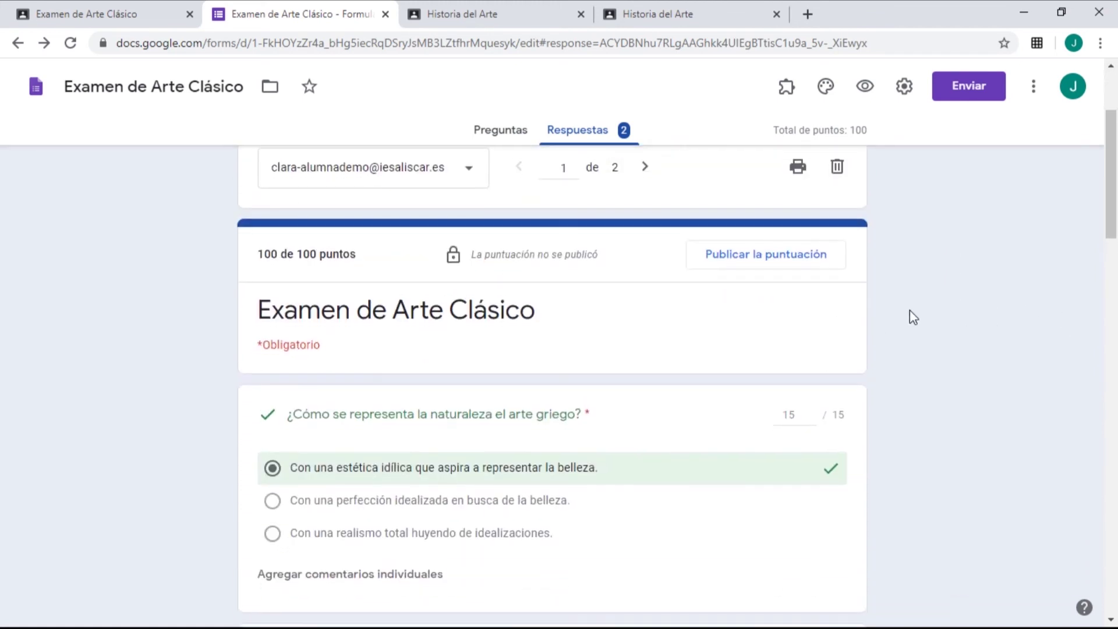
{"action": "scroll", "coordinate": [915, 312], "scroll_direction": "down", "scroll_amount": 10}
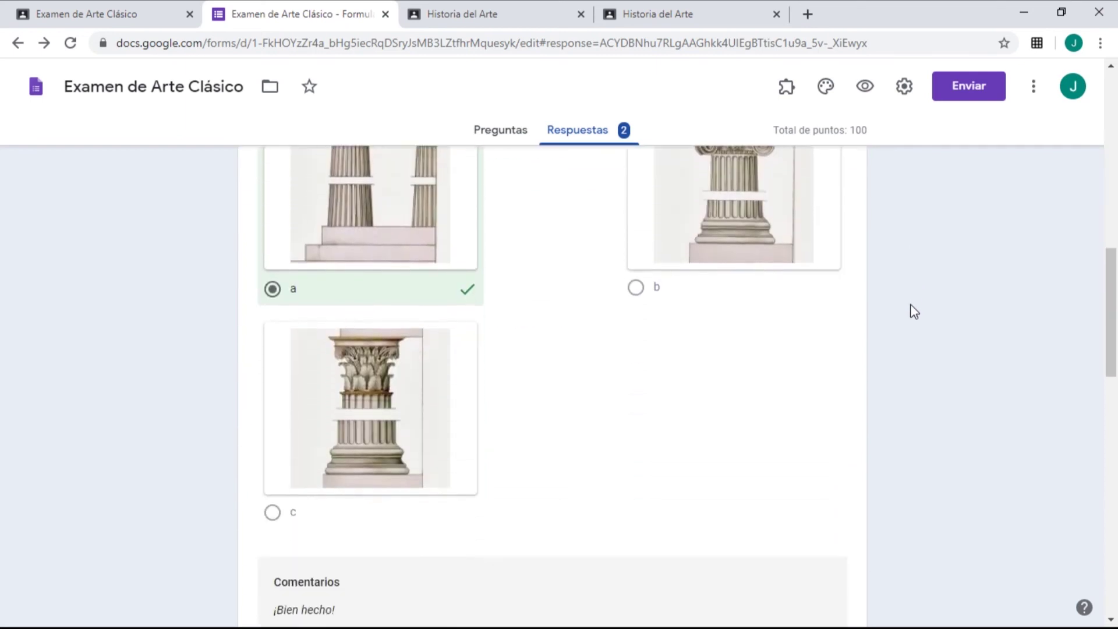
{"action": "scroll", "coordinate": [915, 312], "scroll_direction": "down", "scroll_amount": 8}
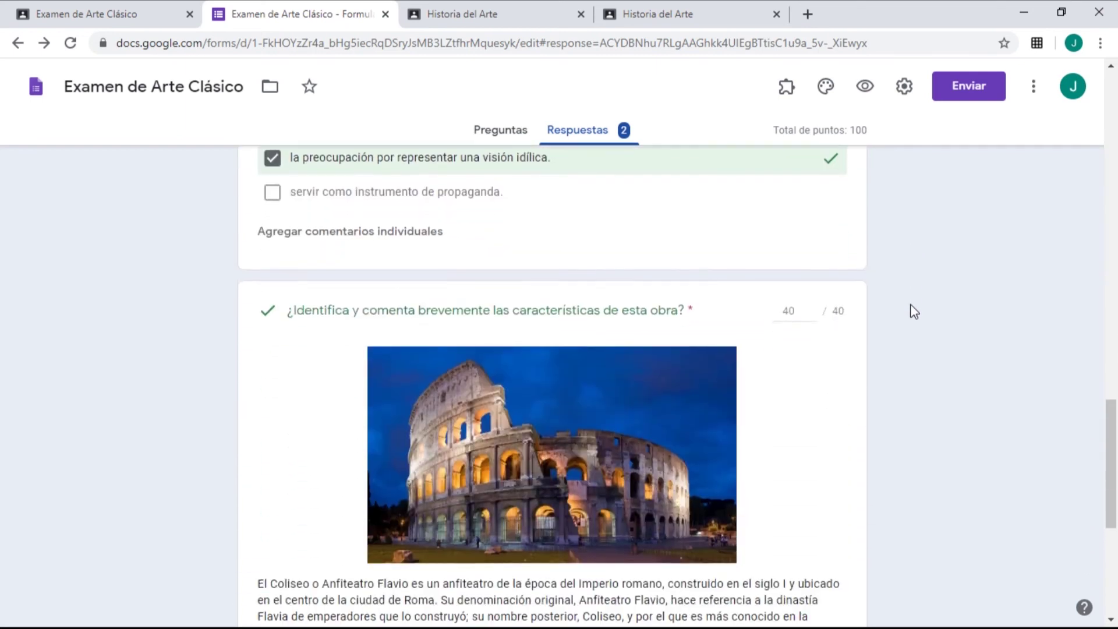
{"action": "scroll", "coordinate": [912, 310], "scroll_direction": "up", "scroll_amount": 20}
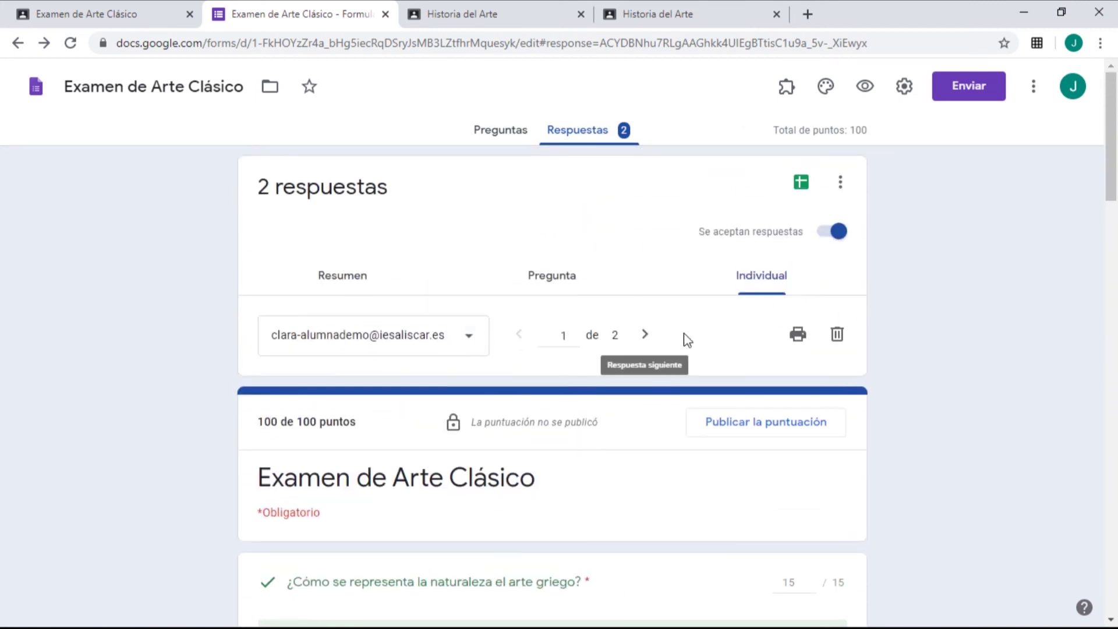
Switch to the second student's individual response and review the exam from start to end.
{"action": "left_click", "coordinate": [464, 348]}
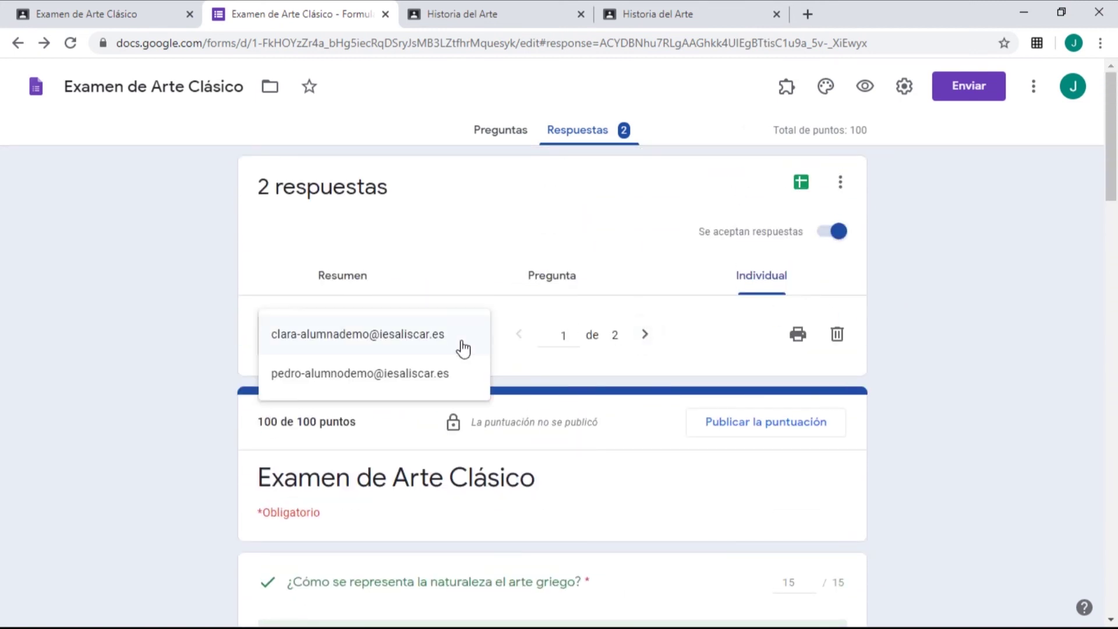
{"action": "left_click", "coordinate": [424, 370]}
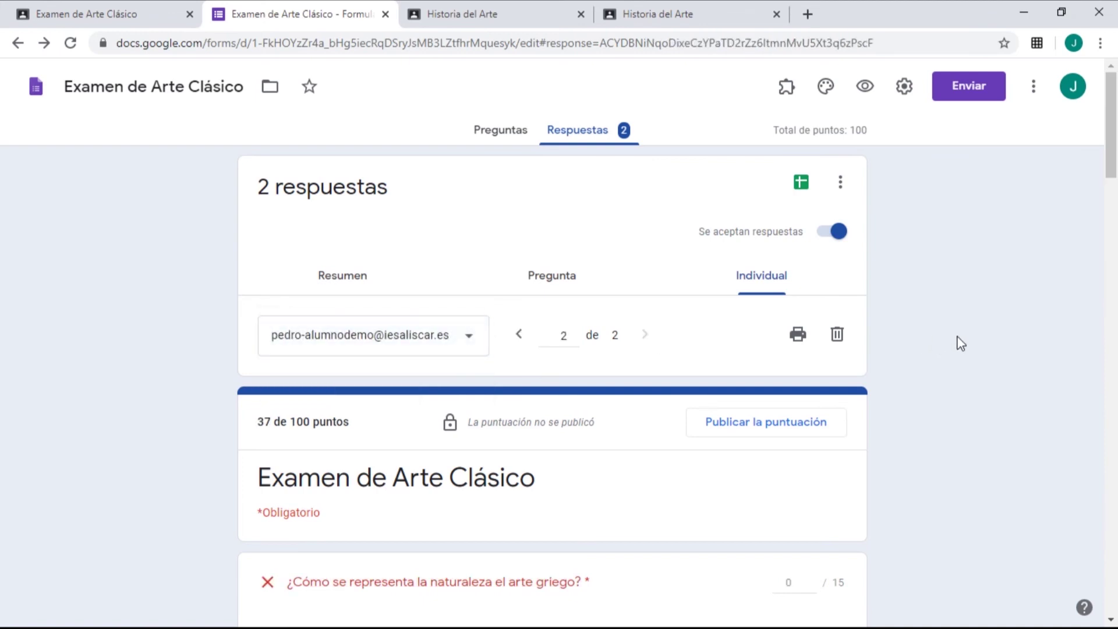
{"action": "scroll", "coordinate": [958, 343], "scroll_direction": "down", "scroll_amount": 12}
{"action": "scroll", "coordinate": [958, 342], "scroll_direction": "up", "scroll_amount": 12}
Stop the form from accepting more responses and close it.
{"action": "left_click", "coordinate": [838, 232]}
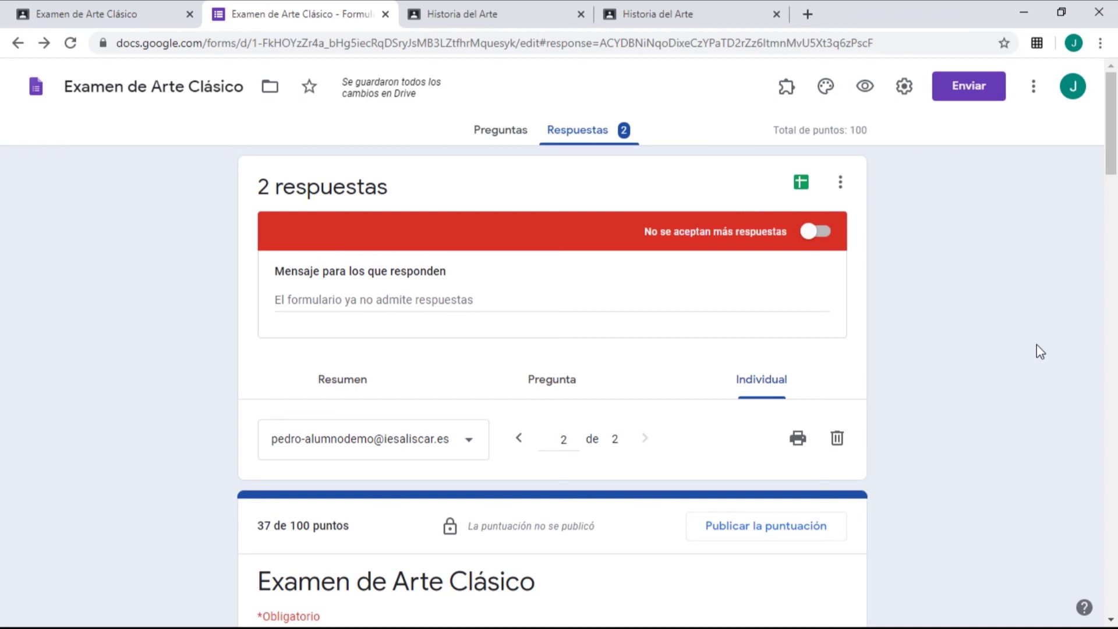
{"action": "scroll", "coordinate": [1037, 345], "scroll_direction": "down", "scroll_amount": 7}
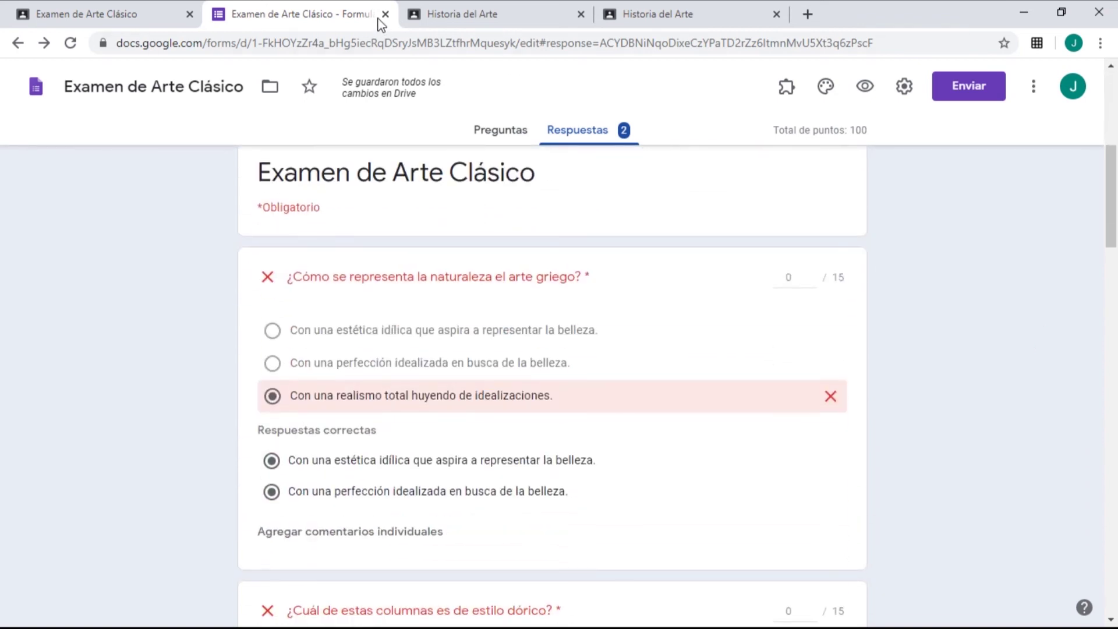
{"action": "left_click", "coordinate": [385, 14]}
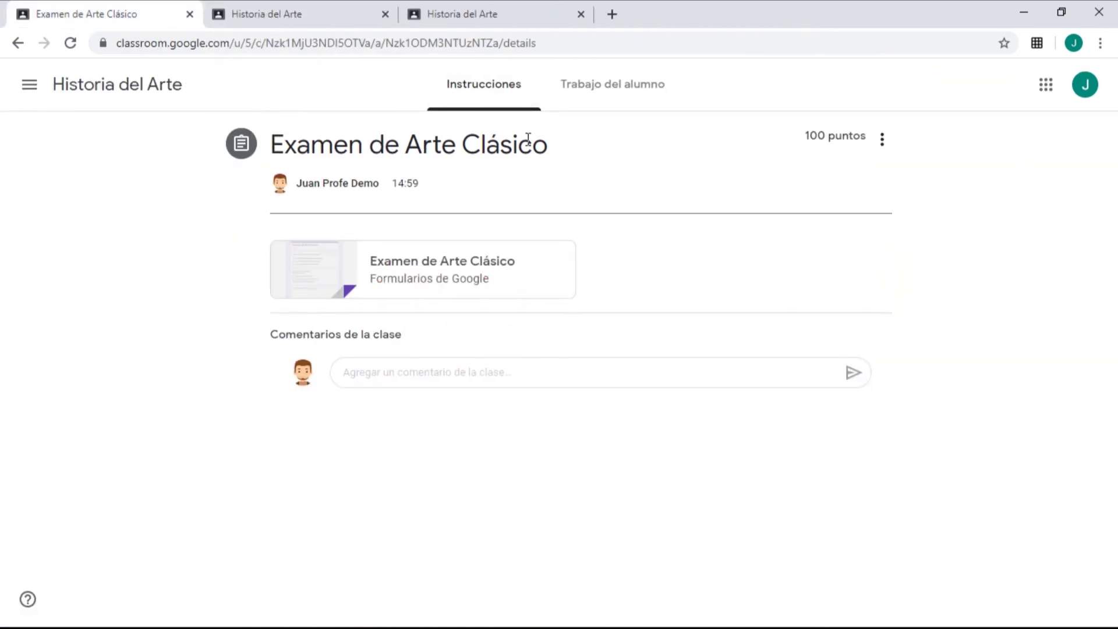
In Google Classroom, open the student work of the "Examen de Arte Clásico" assignment and import the quiz grades.
{"action": "left_click", "coordinate": [495, 89]}
{"action": "left_click", "coordinate": [561, 92]}
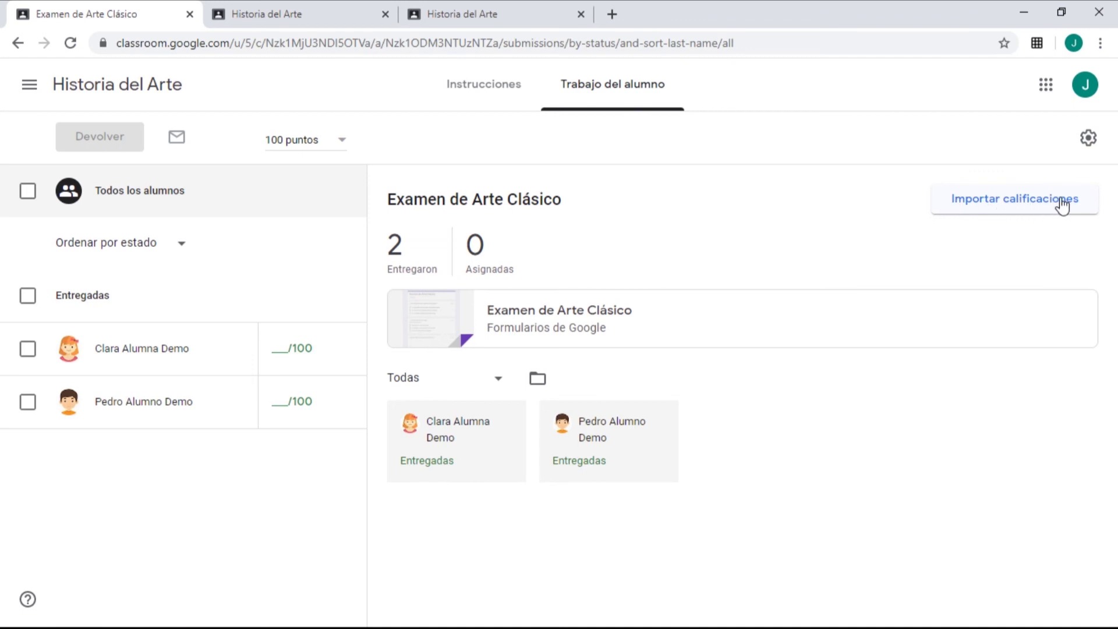
{"action": "left_click", "coordinate": [1091, 197]}
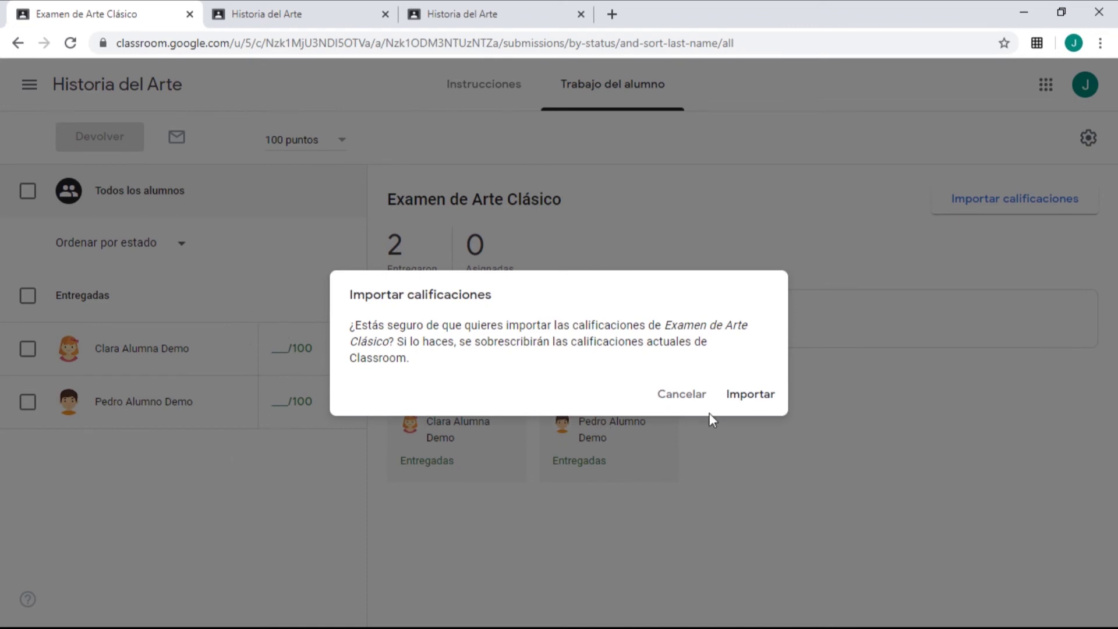
{"action": "left_click", "coordinate": [751, 396]}
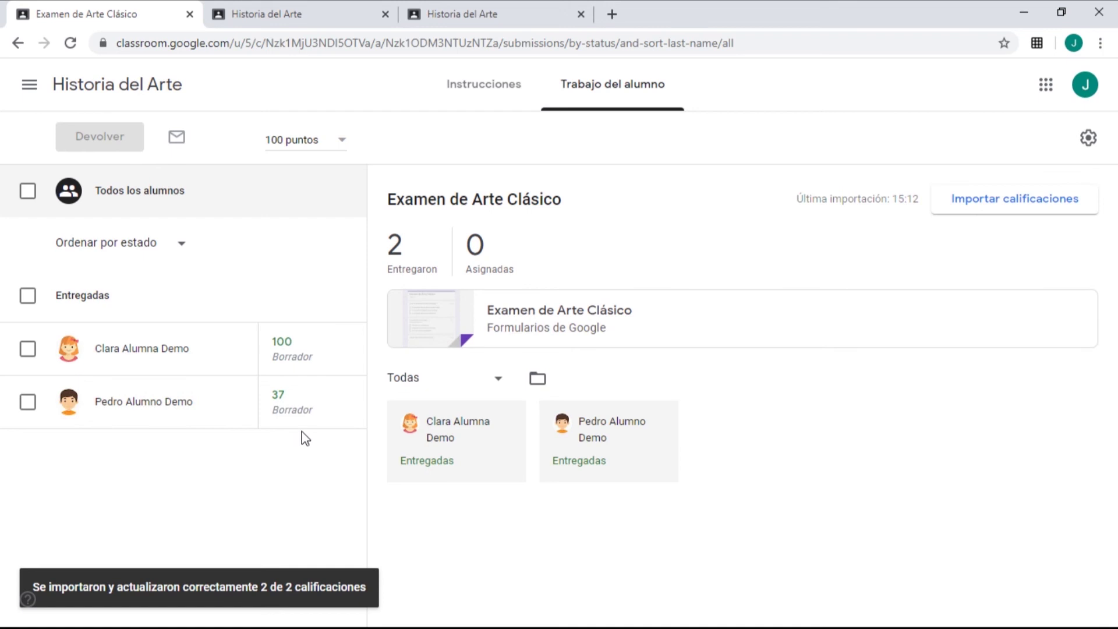
Change the second student's draft grade to 40 out of 100 and leave that student unselected.
{"action": "left_click", "coordinate": [282, 396]}
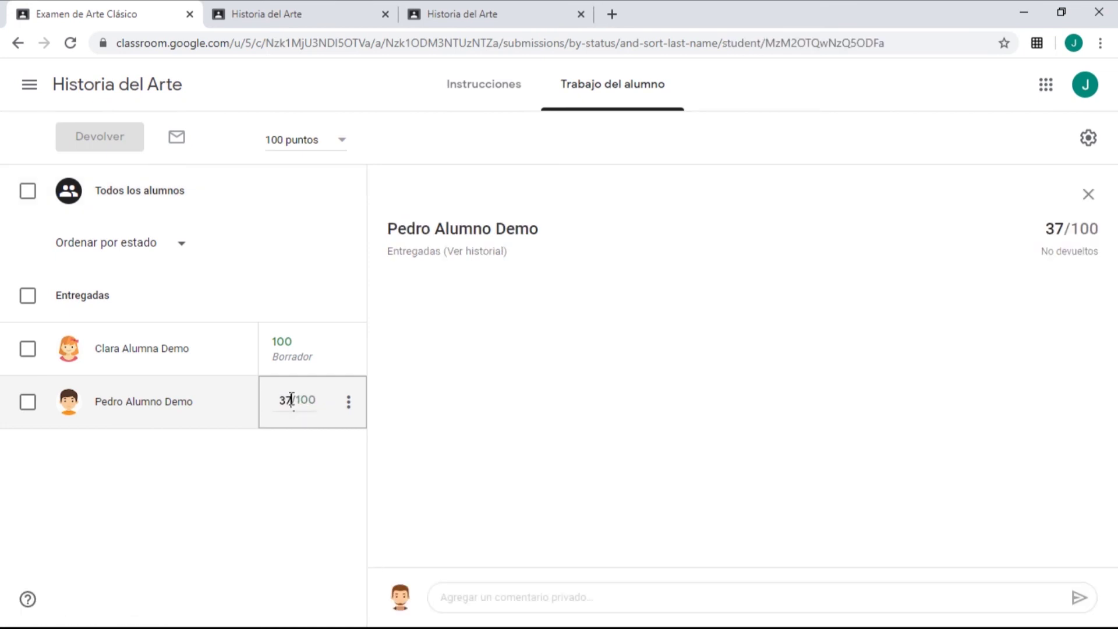
{"action": "key", "text": "BackSpace"}
{"action": "key", "text": "BackSpace"}
{"action": "type", "text": "40"}
{"action": "left_click", "coordinate": [270, 496]}
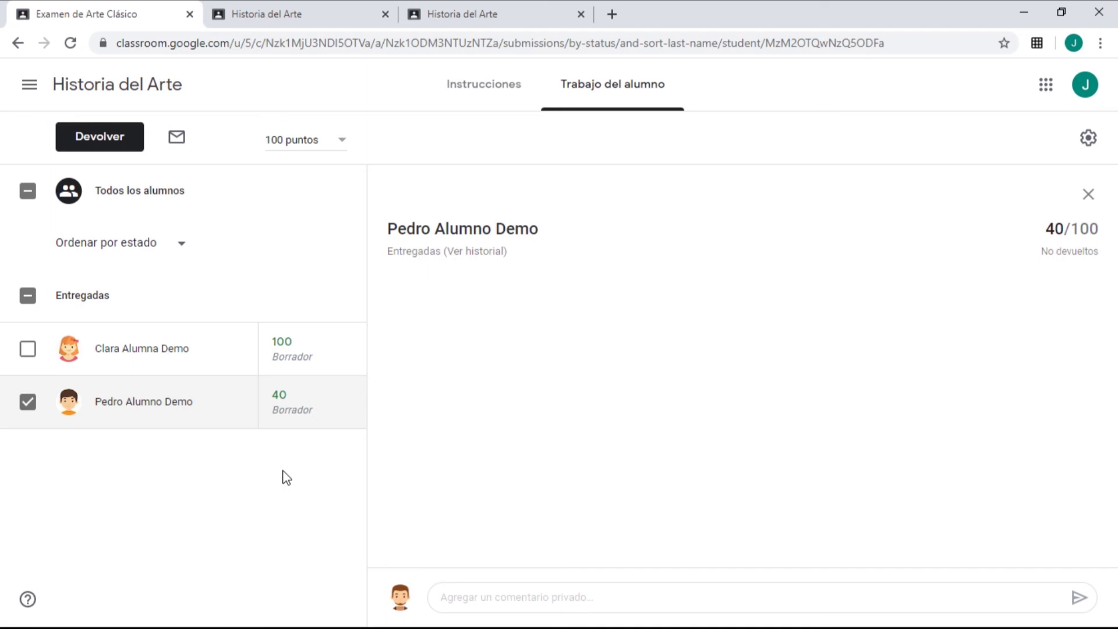
{"action": "left_click", "coordinate": [27, 402]}
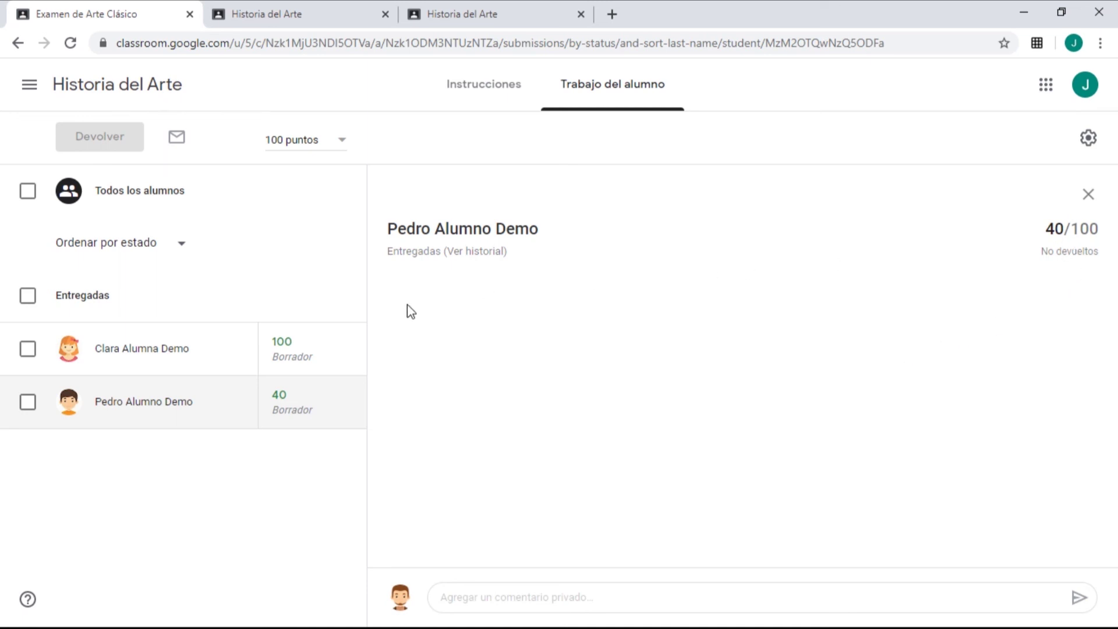
Return to the overview of all students and check the time of the last grade import.
{"action": "left_click", "coordinate": [140, 193]}
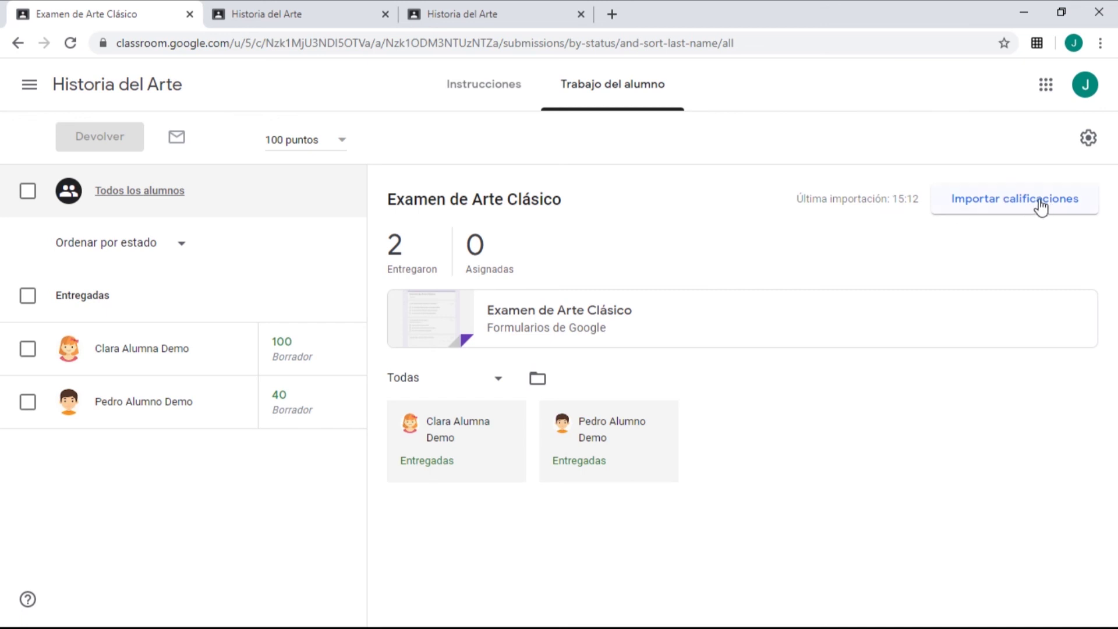
{"action": "left_click_drag", "start_coordinate": [921, 200], "coordinate": [796, 198]}
{"action": "left_click", "coordinate": [794, 208]}
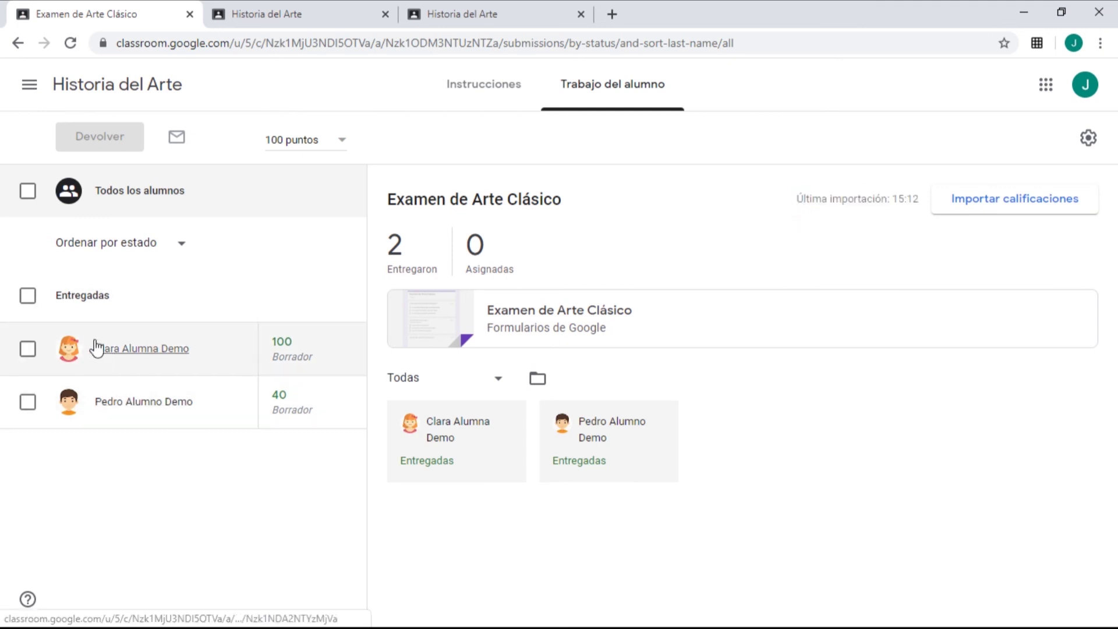
Select all students in the "Examen de Arte Clásico" submissions and return their graded work.
{"action": "left_click", "coordinate": [28, 192]}
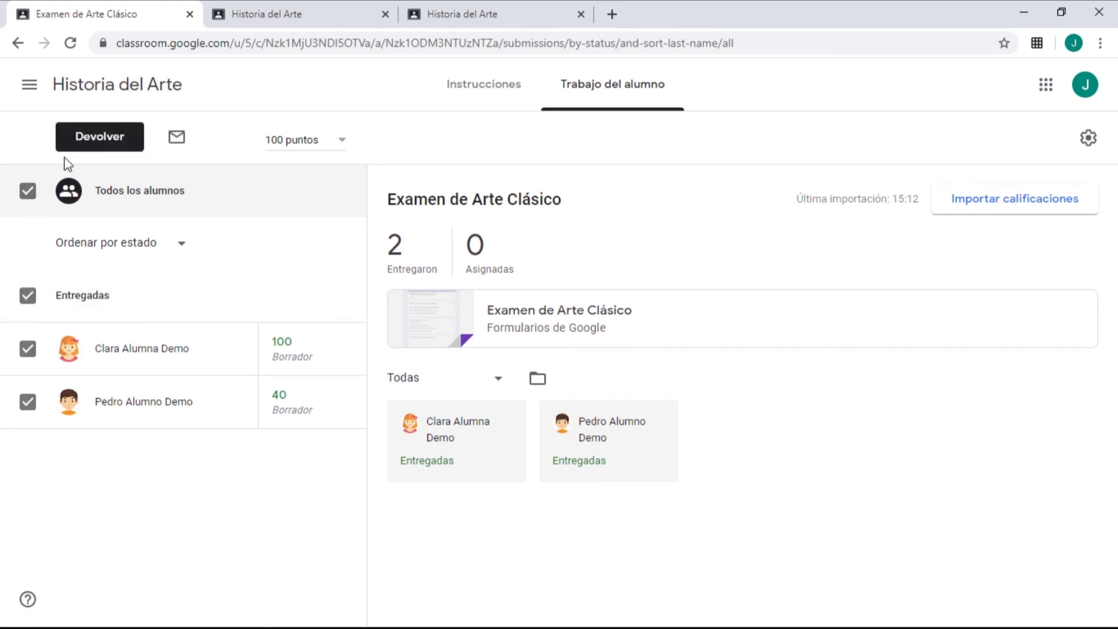
{"action": "left_click", "coordinate": [95, 144]}
{"action": "left_click", "coordinate": [716, 466]}
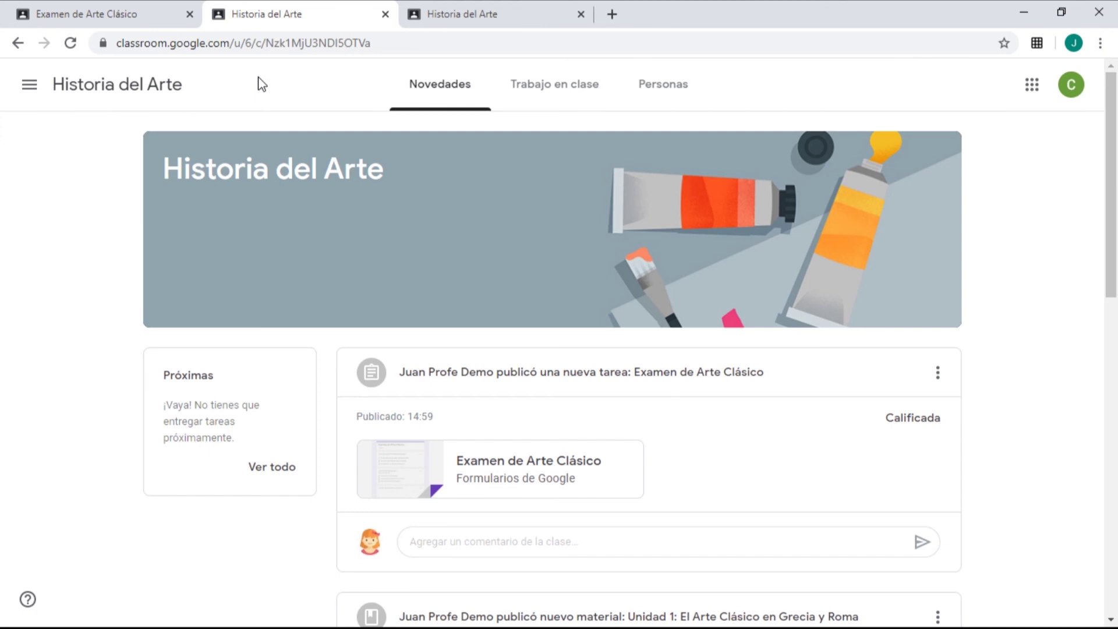
In the first student's class view, open the "Examen de Arte Clásico" assignment, check its original form link and close that form.
{"action": "left_click", "coordinate": [494, 372]}
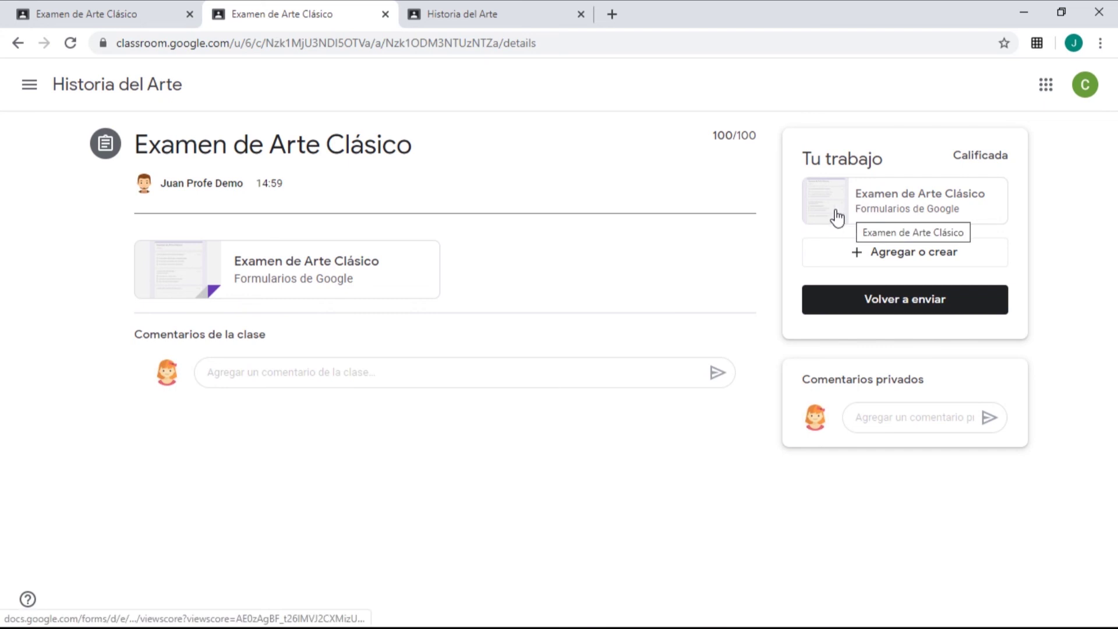
{"action": "left_click", "coordinate": [270, 276]}
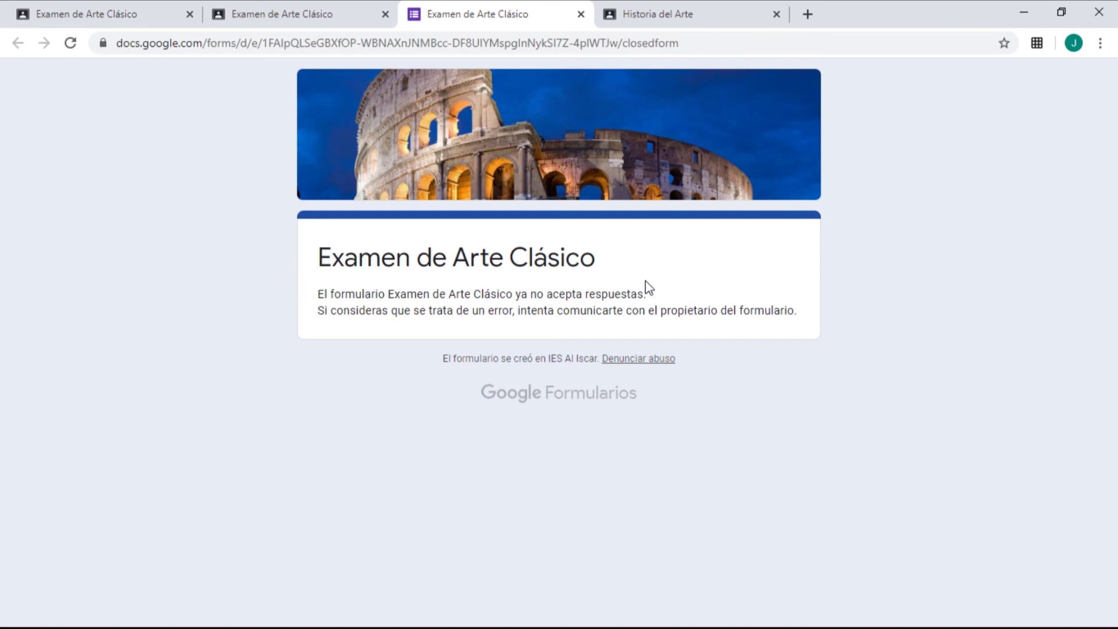
{"action": "left_click", "coordinate": [580, 14]}
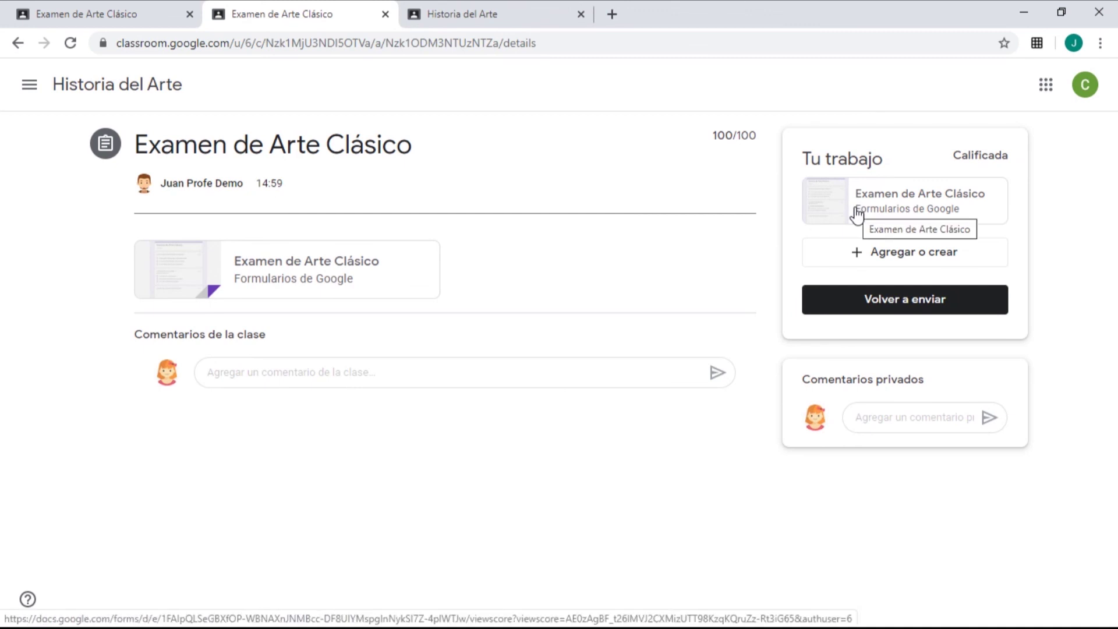
Open the first student's graded quiz from the submitted work and review the total score and the points of each question.
{"action": "left_click", "coordinate": [907, 202]}
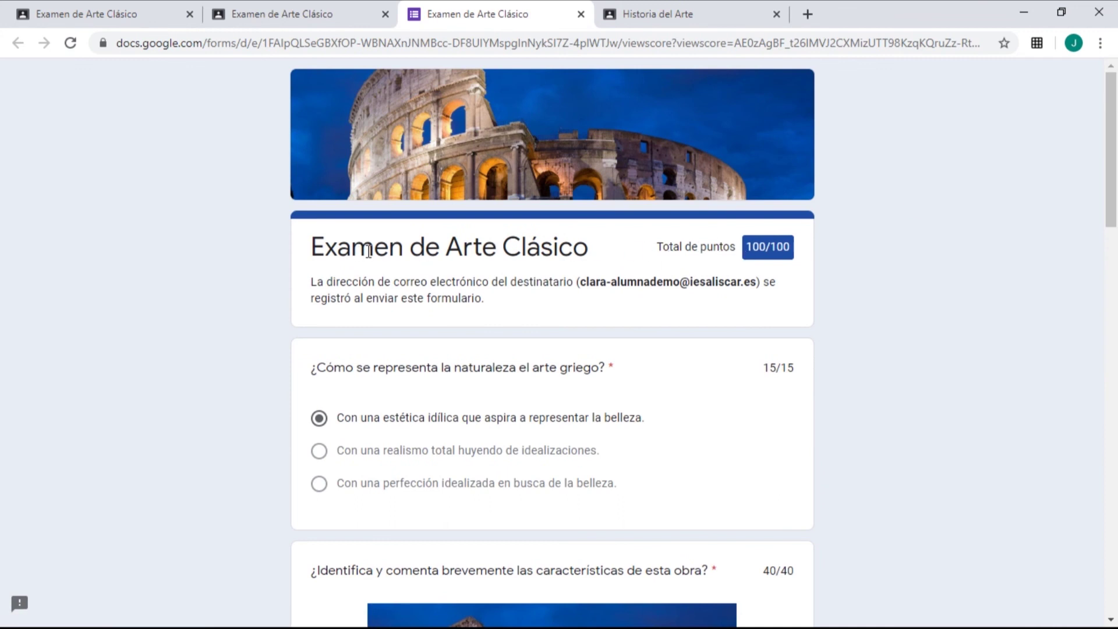
{"action": "left_click_drag", "start_coordinate": [747, 250], "coordinate": [783, 250]}
{"action": "scroll", "coordinate": [855, 258], "scroll_direction": "down", "scroll_amount": 1}
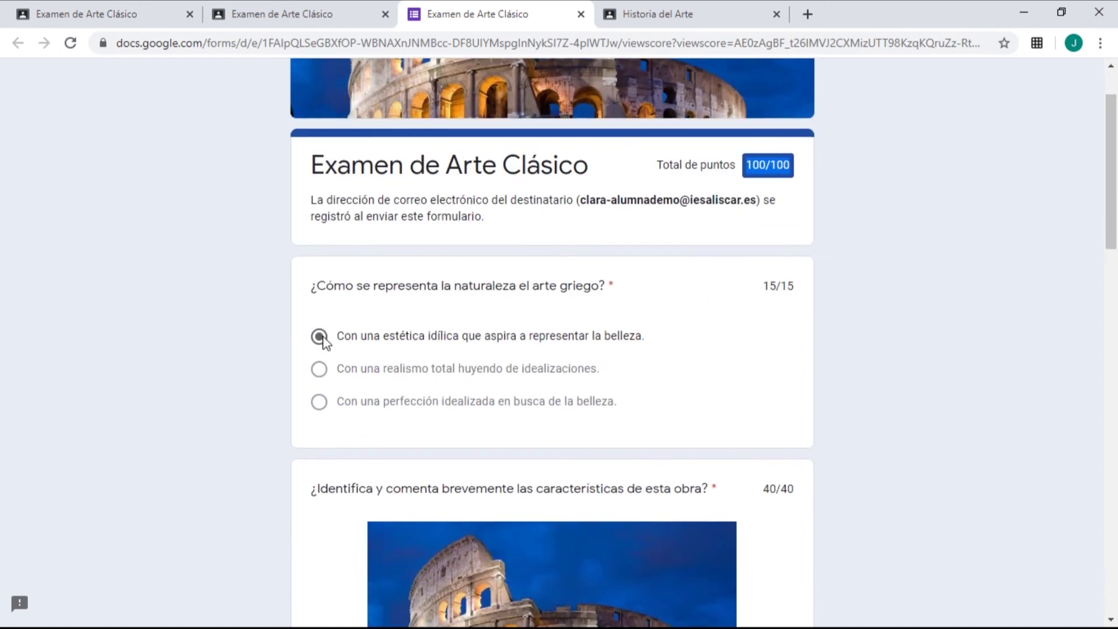
{"action": "scroll", "coordinate": [793, 340], "scroll_direction": "down", "scroll_amount": 5}
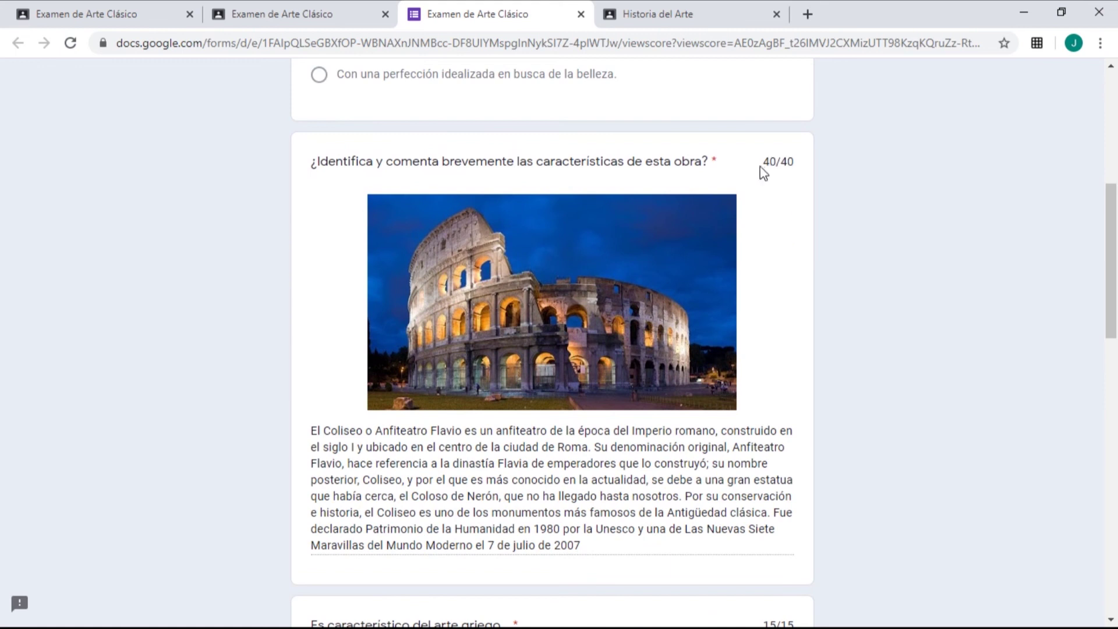
{"action": "scroll", "coordinate": [866, 352], "scroll_direction": "down", "scroll_amount": 4}
{"action": "scroll", "coordinate": [868, 345], "scroll_direction": "down", "scroll_amount": 1}
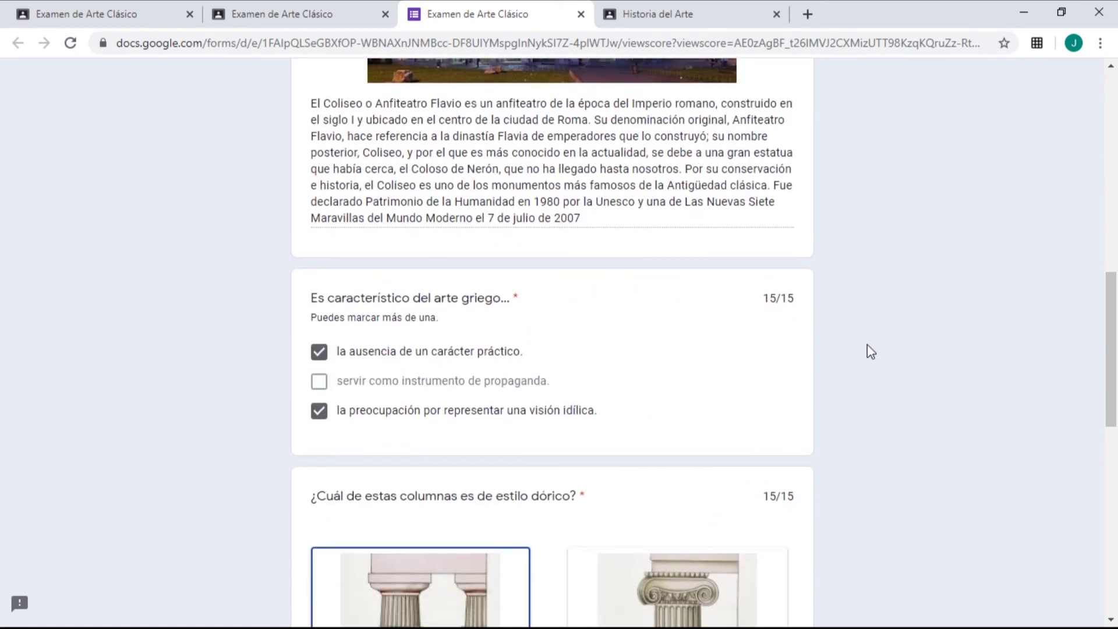
{"action": "scroll", "coordinate": [821, 338], "scroll_direction": "down", "scroll_amount": 4}
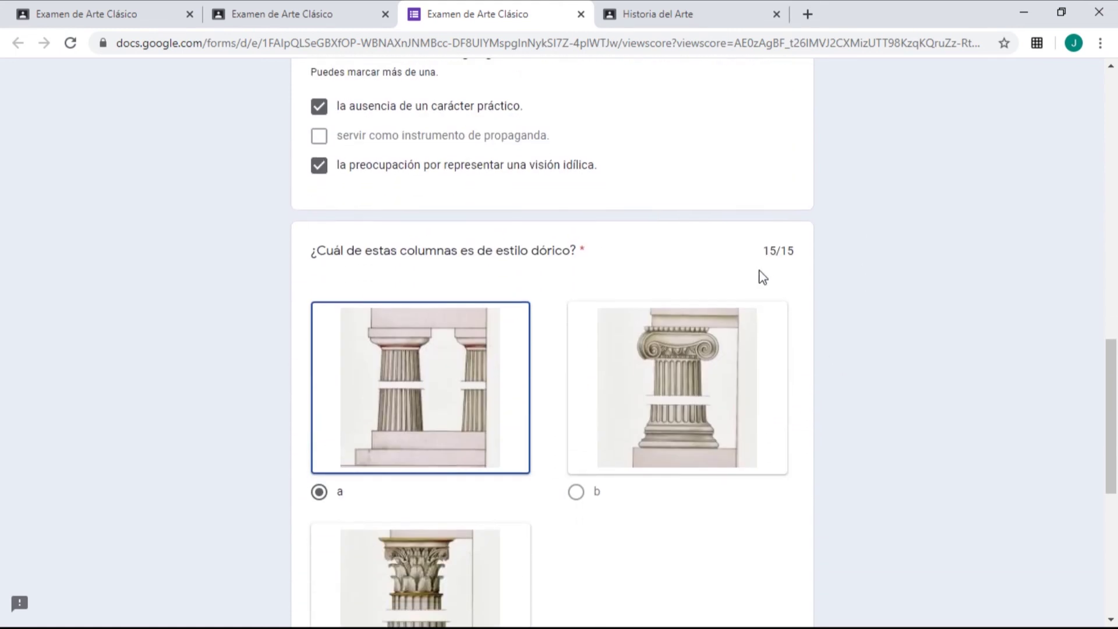
{"action": "scroll", "coordinate": [869, 344], "scroll_direction": "down", "scroll_amount": 7}
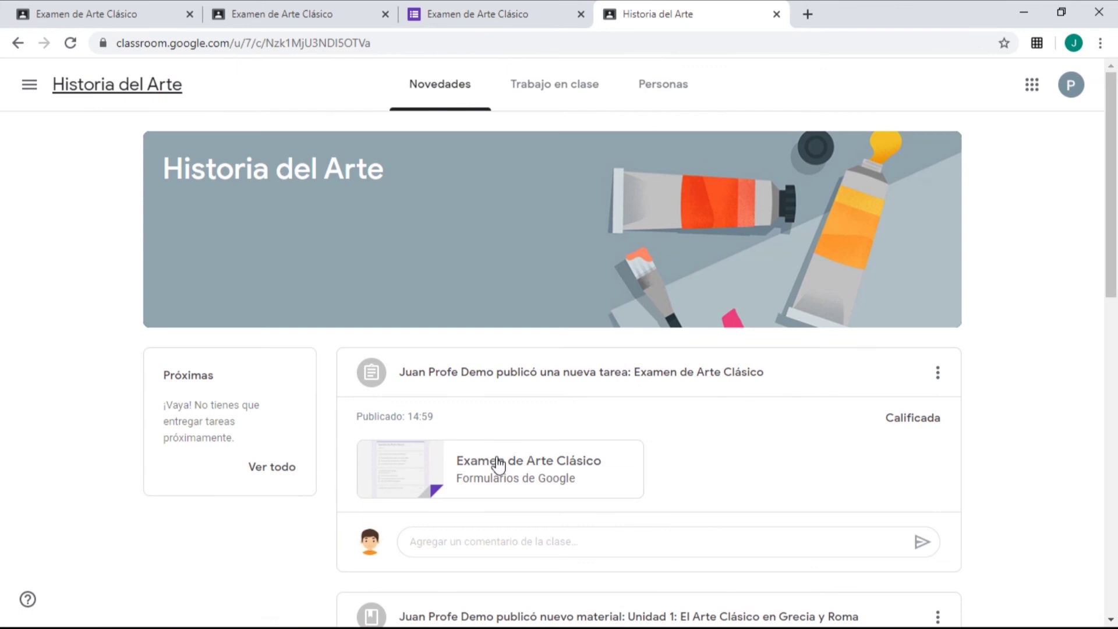
In the second student's class view, open the graded "Examen de Arte Clásico" and review its scores, correct answers and teacher feedback.
{"action": "left_click", "coordinate": [544, 379]}
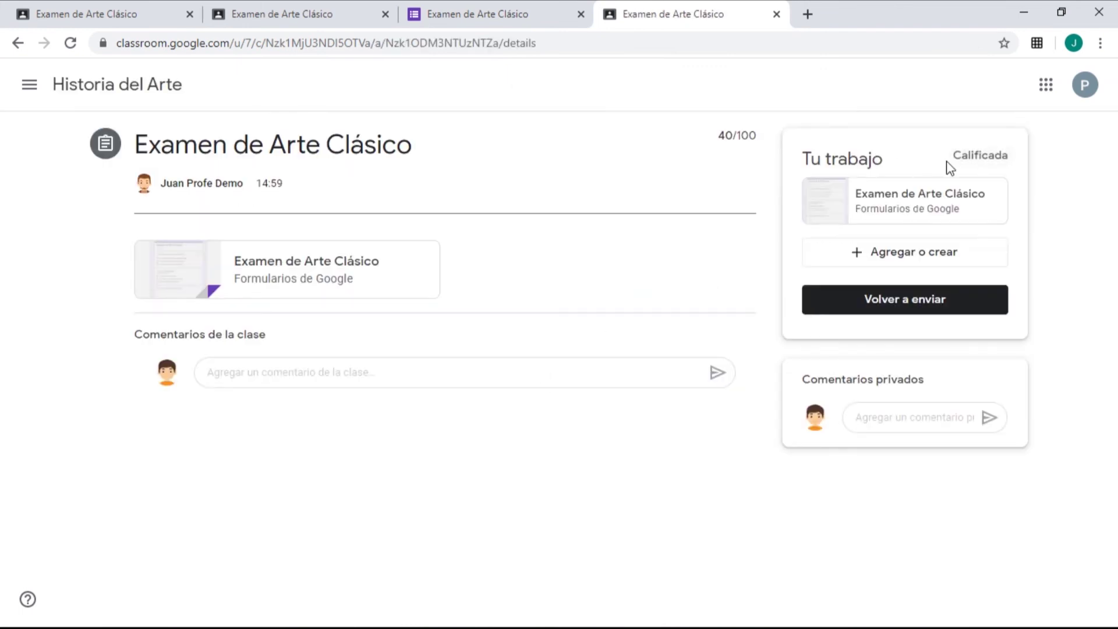
{"action": "left_click", "coordinate": [955, 208]}
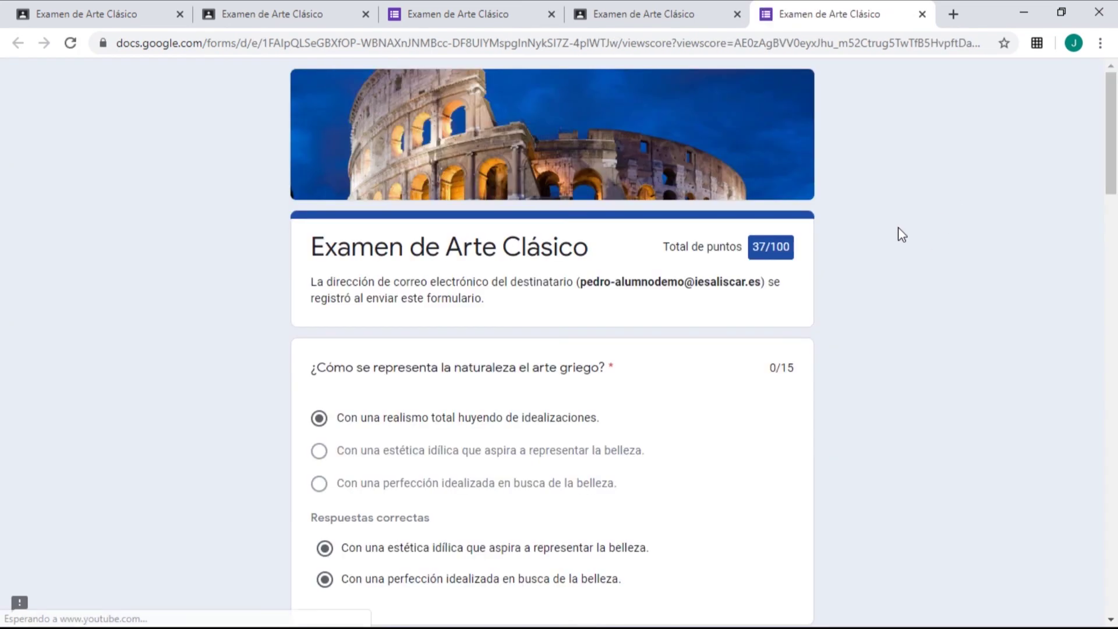
{"action": "scroll", "coordinate": [900, 231], "scroll_direction": "down", "scroll_amount": 1}
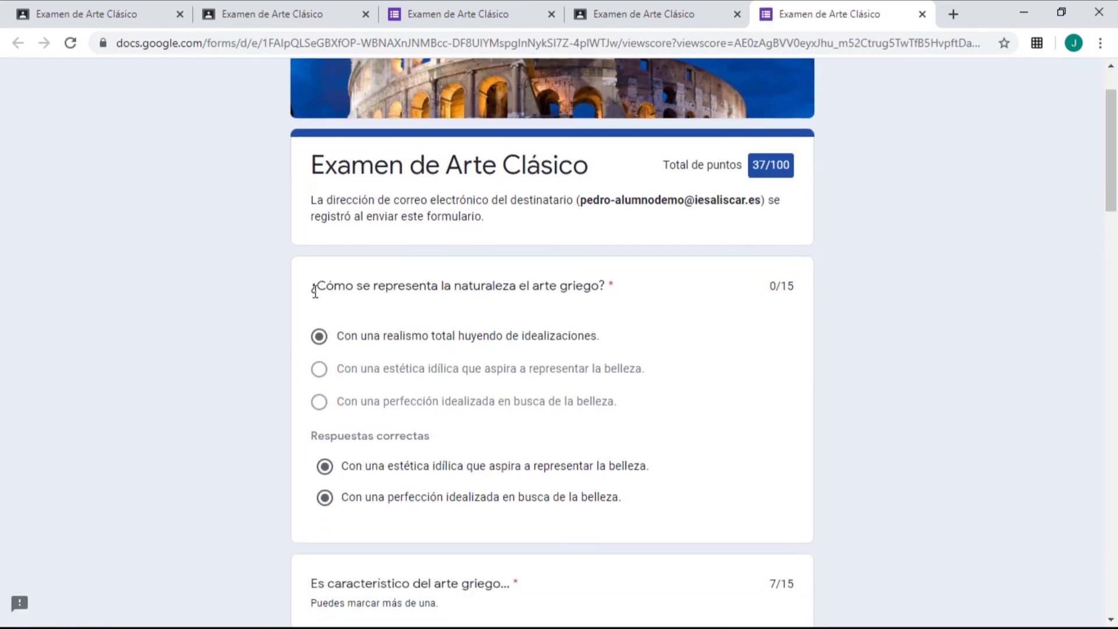
{"action": "scroll", "coordinate": [755, 290], "scroll_direction": "down", "scroll_amount": 1}
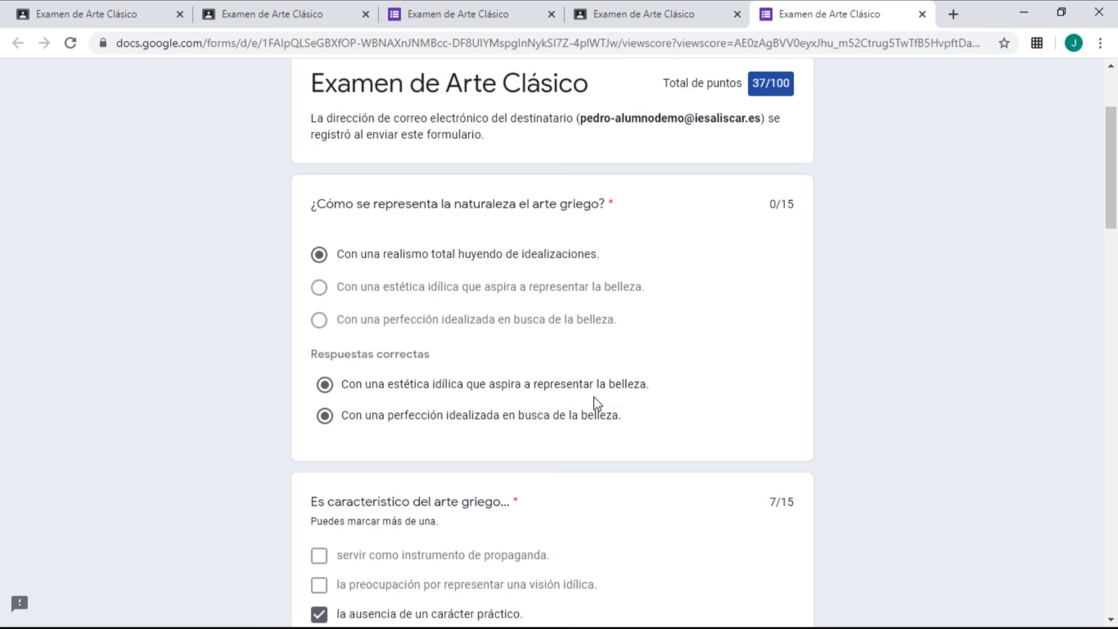
{"action": "scroll", "coordinate": [596, 402], "scroll_direction": "down", "scroll_amount": 2}
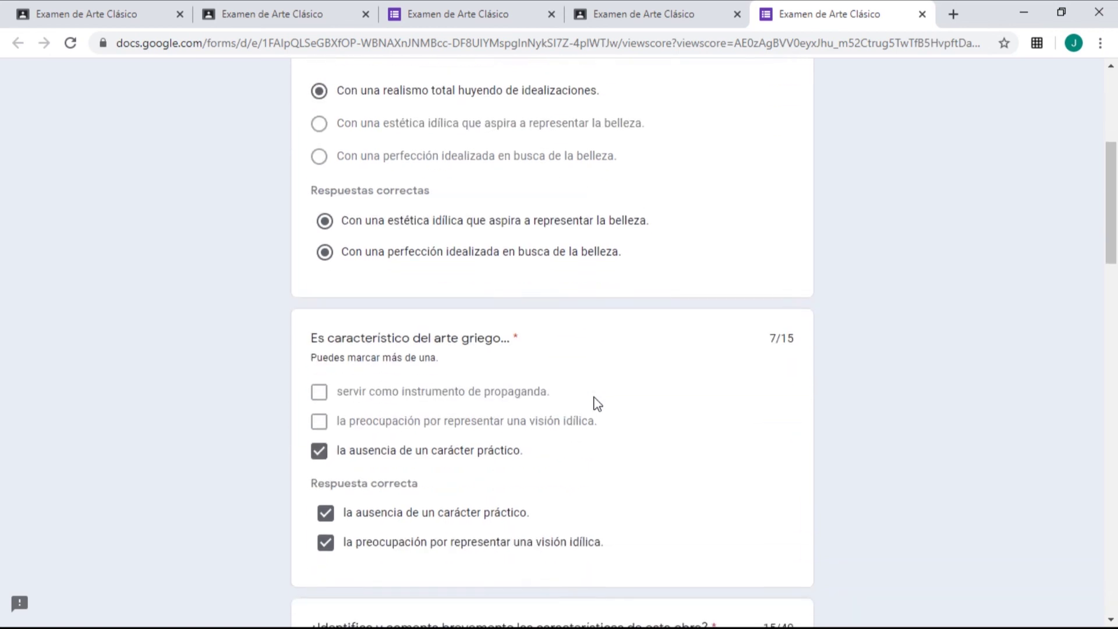
{"action": "scroll", "coordinate": [708, 377], "scroll_direction": "down", "scroll_amount": 7}
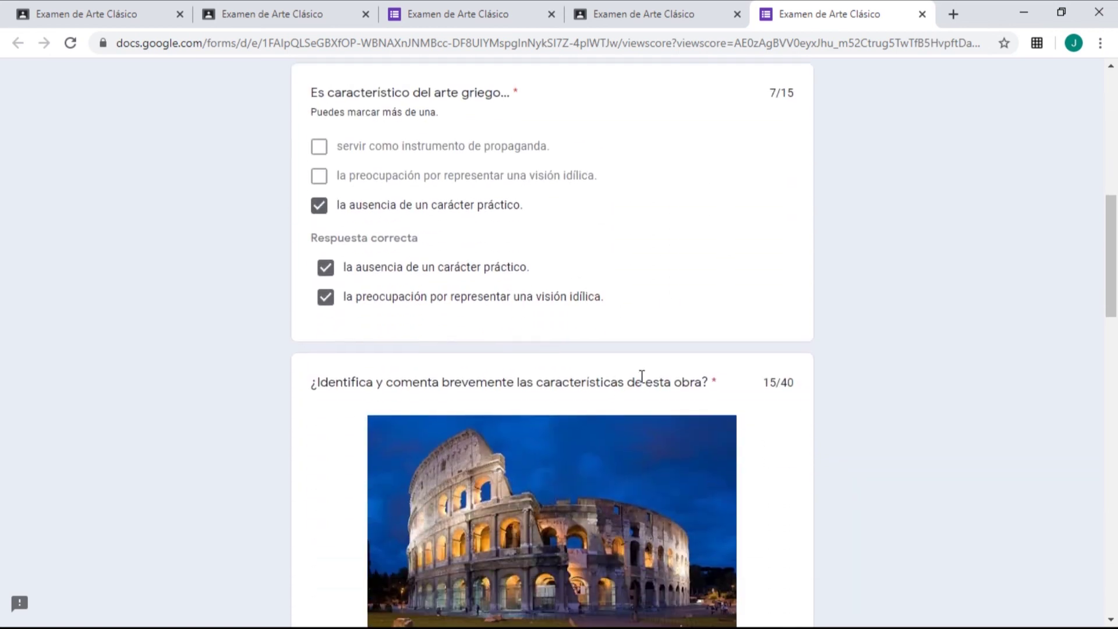
{"action": "scroll", "coordinate": [788, 388], "scroll_direction": "down", "scroll_amount": 5}
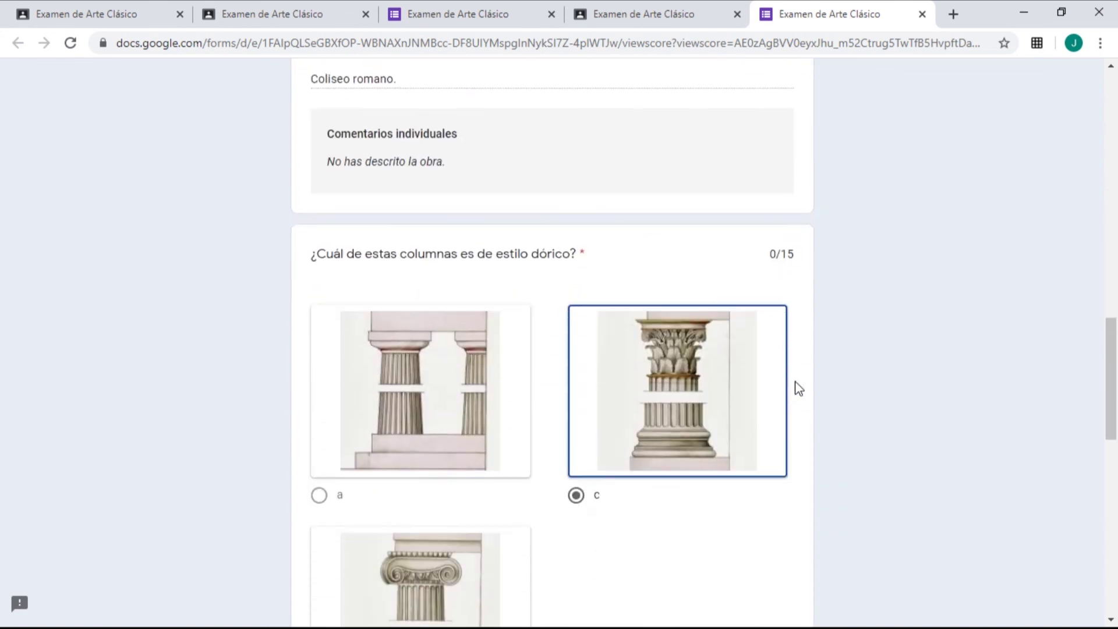
{"action": "scroll", "coordinate": [839, 400], "scroll_direction": "down", "scroll_amount": 2}
{"action": "scroll", "coordinate": [744, 355], "scroll_direction": "down", "scroll_amount": 3}
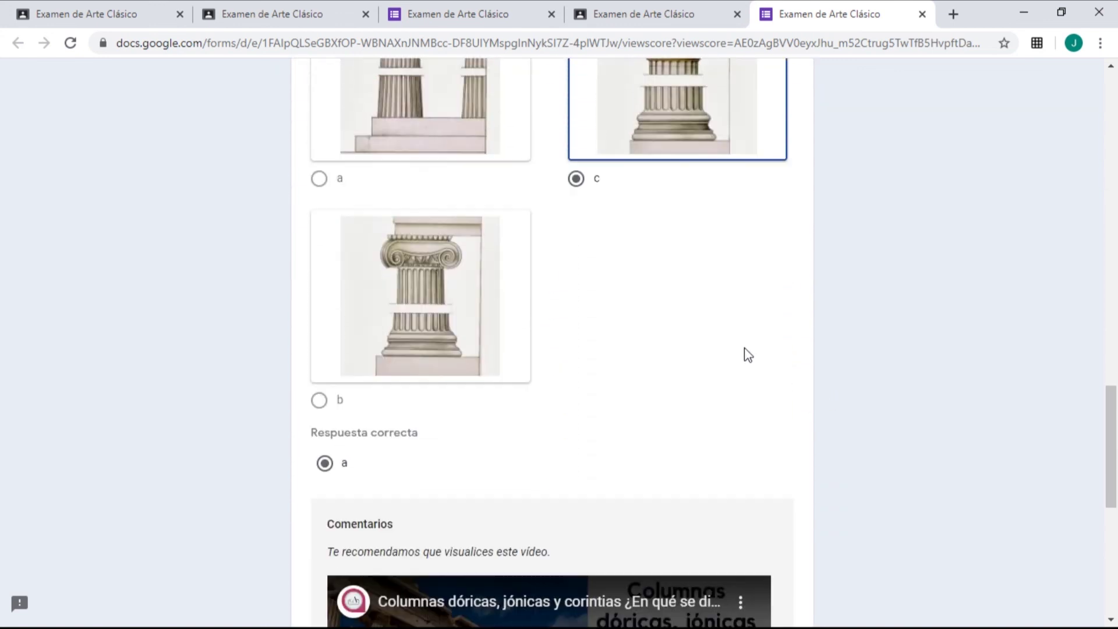
{"action": "scroll", "coordinate": [558, 282], "scroll_direction": "up", "scroll_amount": 4}
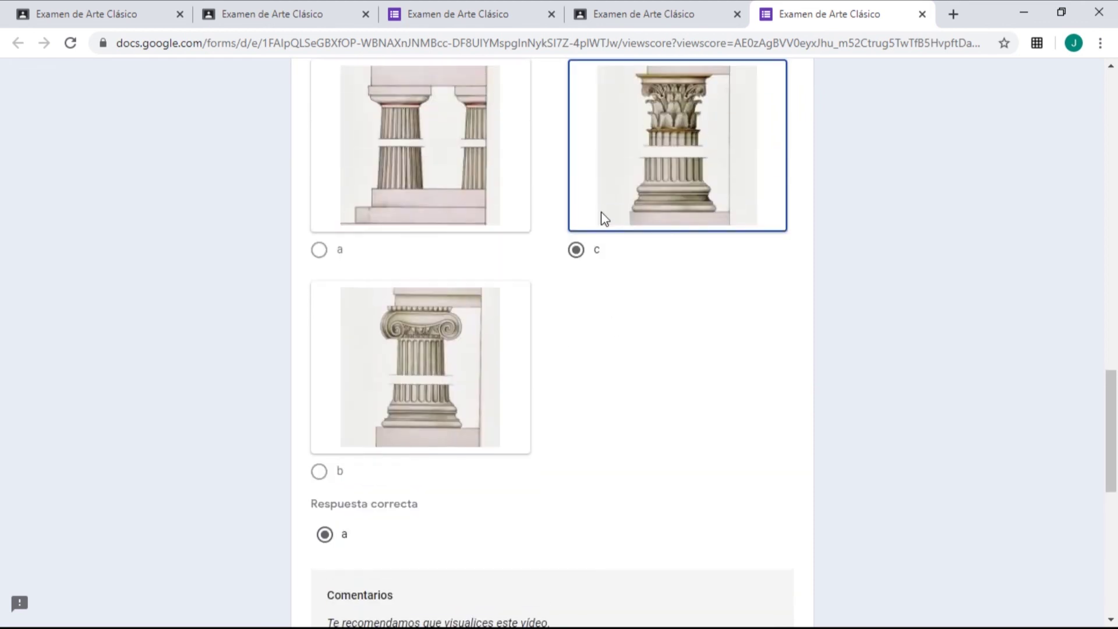
{"action": "scroll", "coordinate": [870, 299], "scroll_direction": "down", "scroll_amount": 7}
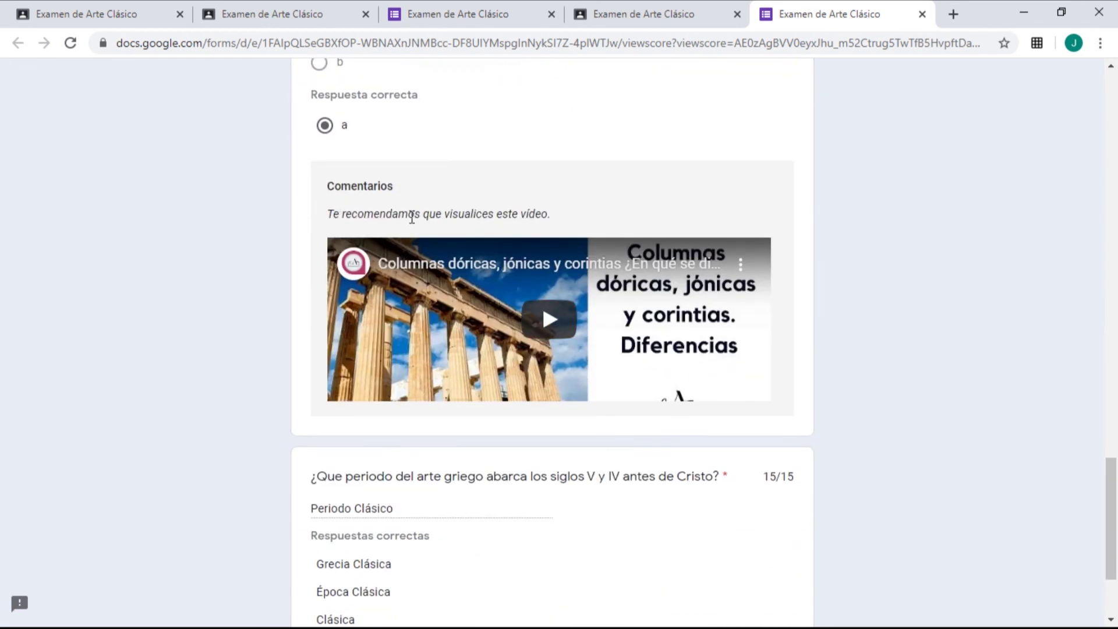
Play and pause the recommended feedback video about Doric, Ionic and Corinthian columns, and check the rest of the graded quiz.
{"action": "left_click", "coordinate": [568, 320]}
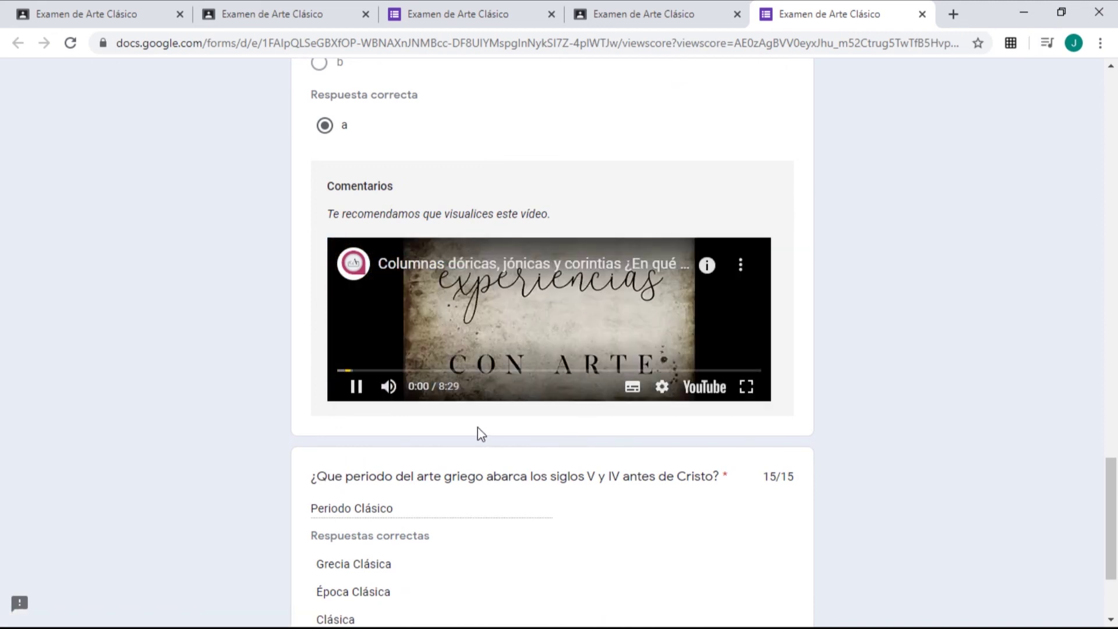
{"action": "left_click", "coordinate": [354, 388]}
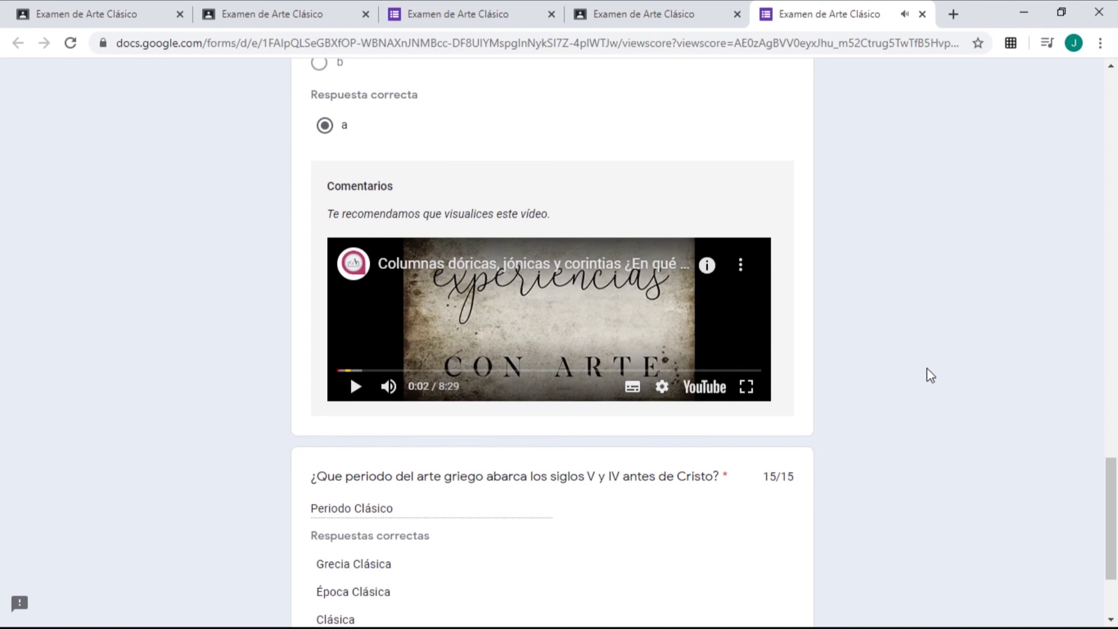
{"action": "scroll", "coordinate": [931, 376], "scroll_direction": "down", "scroll_amount": 3}
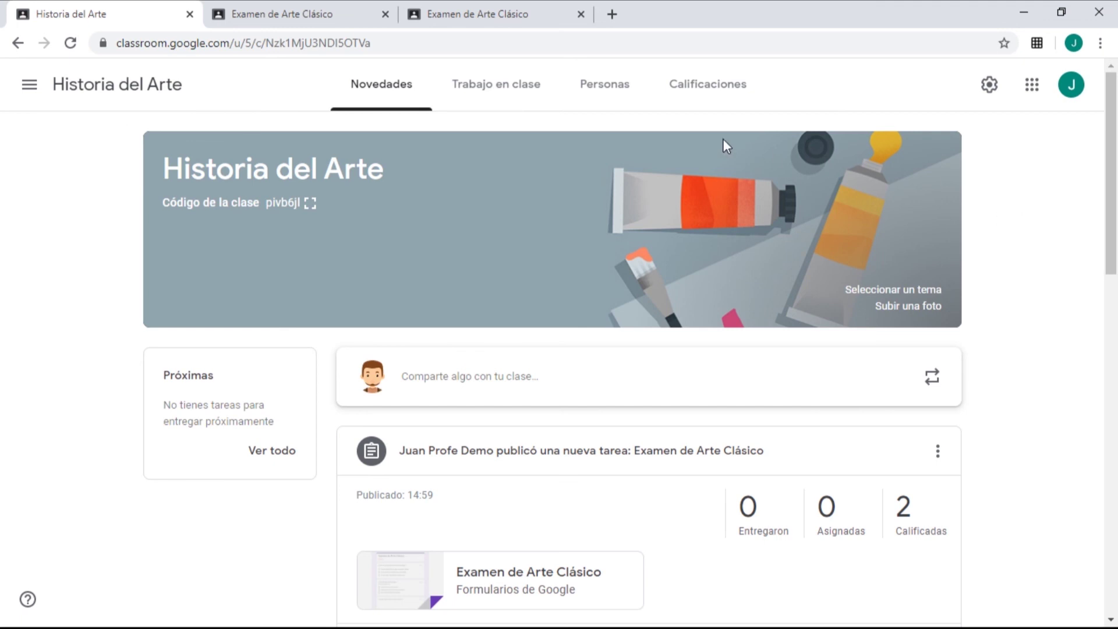
As the teacher, open the Historia del Arte class folder in Drive from the classwork page and locate the "Examen de Arte Clásico" form.
{"action": "left_click", "coordinate": [495, 90]}
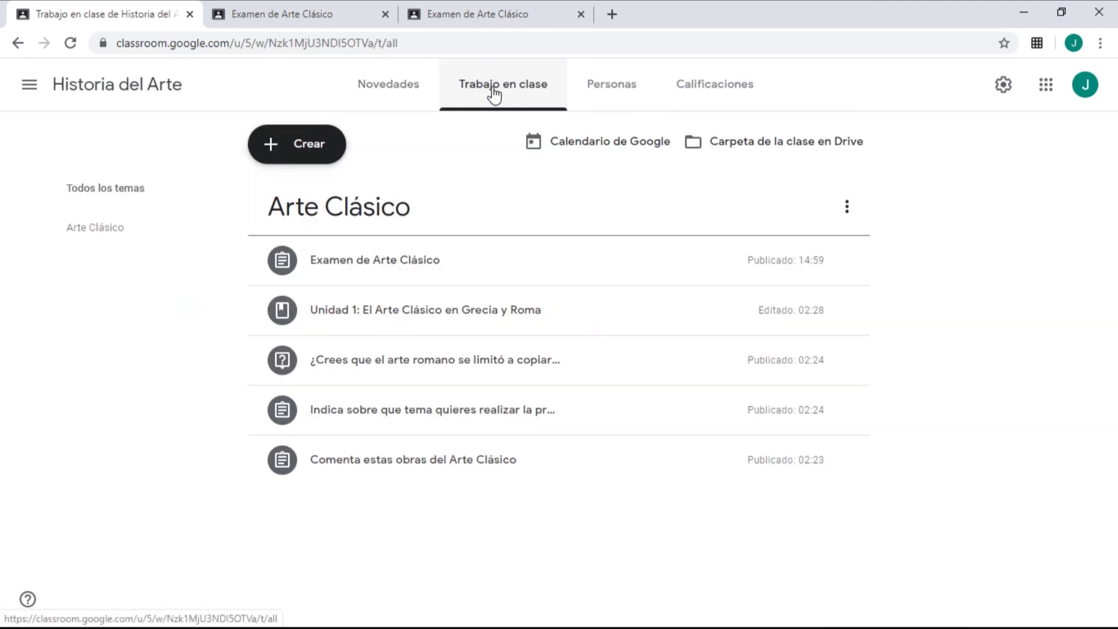
{"action": "left_click", "coordinate": [788, 148]}
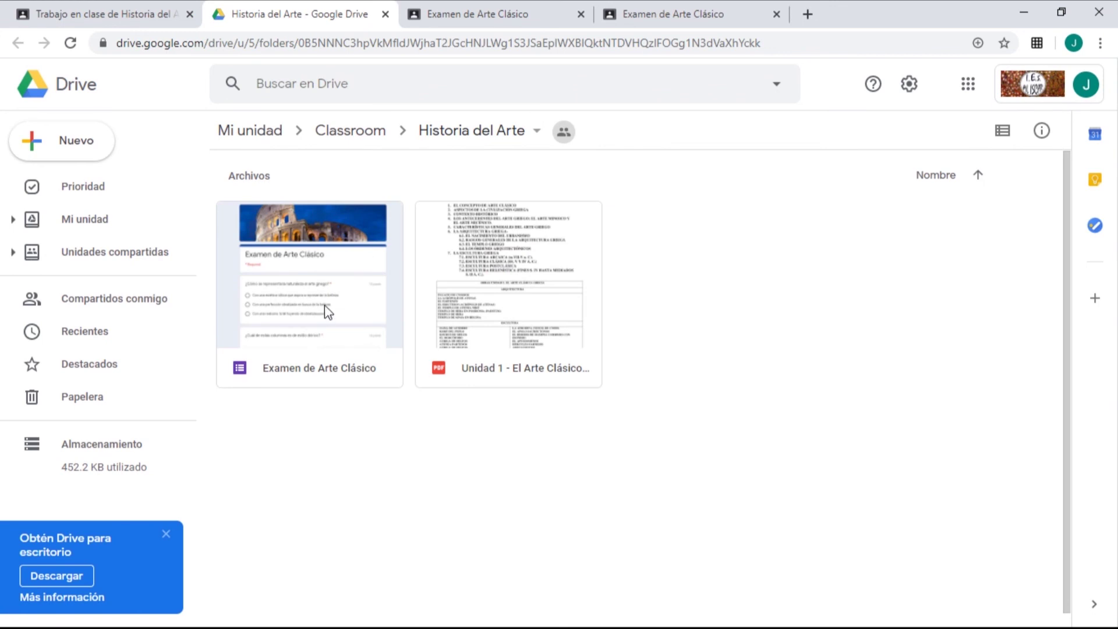
{"action": "double_click", "coordinate": [322, 329]}
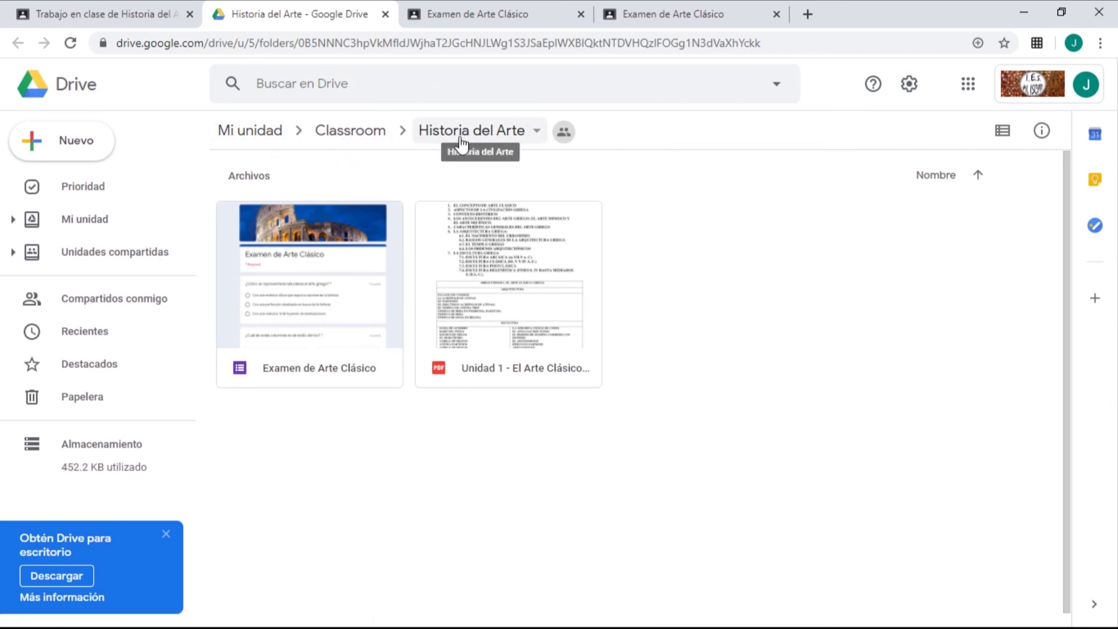
Return to Classroom, switch to the Historia Contemporánea class, dismiss the student invitation tip and open its classwork page.
{"action": "left_click", "coordinate": [114, 16]}
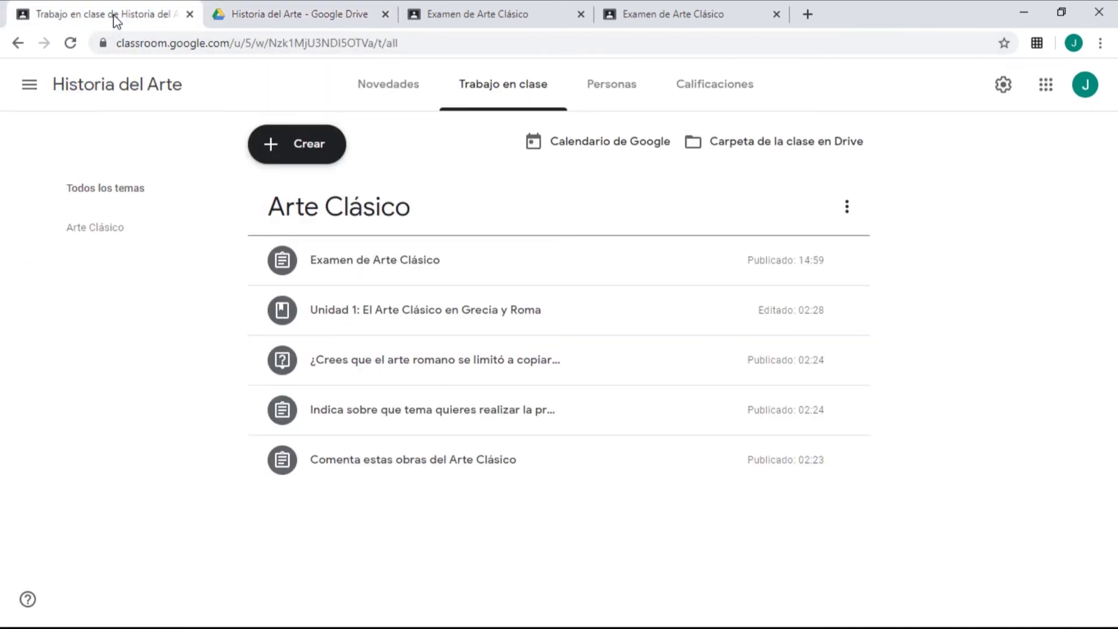
{"action": "left_click", "coordinate": [127, 85]}
{"action": "left_click", "coordinate": [29, 85]}
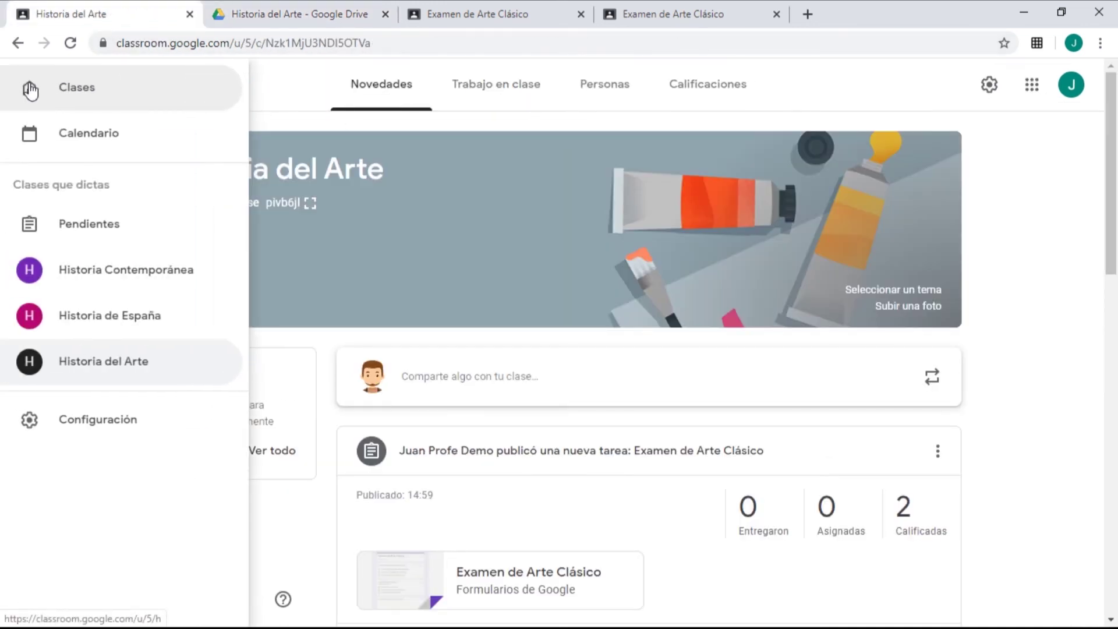
{"action": "left_click", "coordinate": [99, 280]}
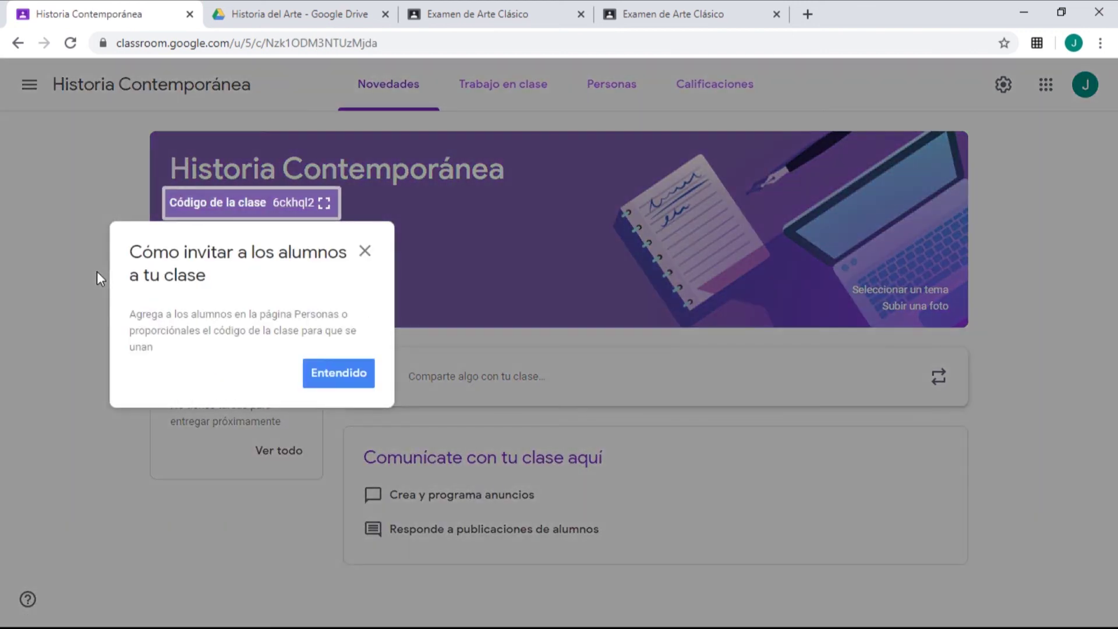
{"action": "left_click", "coordinate": [367, 252]}
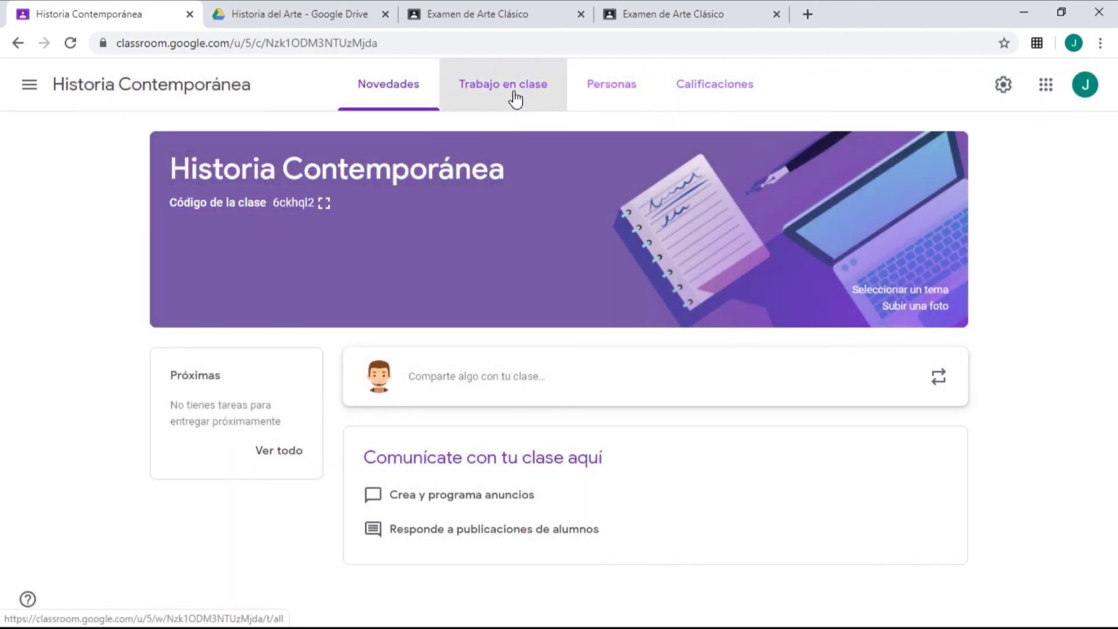
{"action": "left_click", "coordinate": [515, 99]}
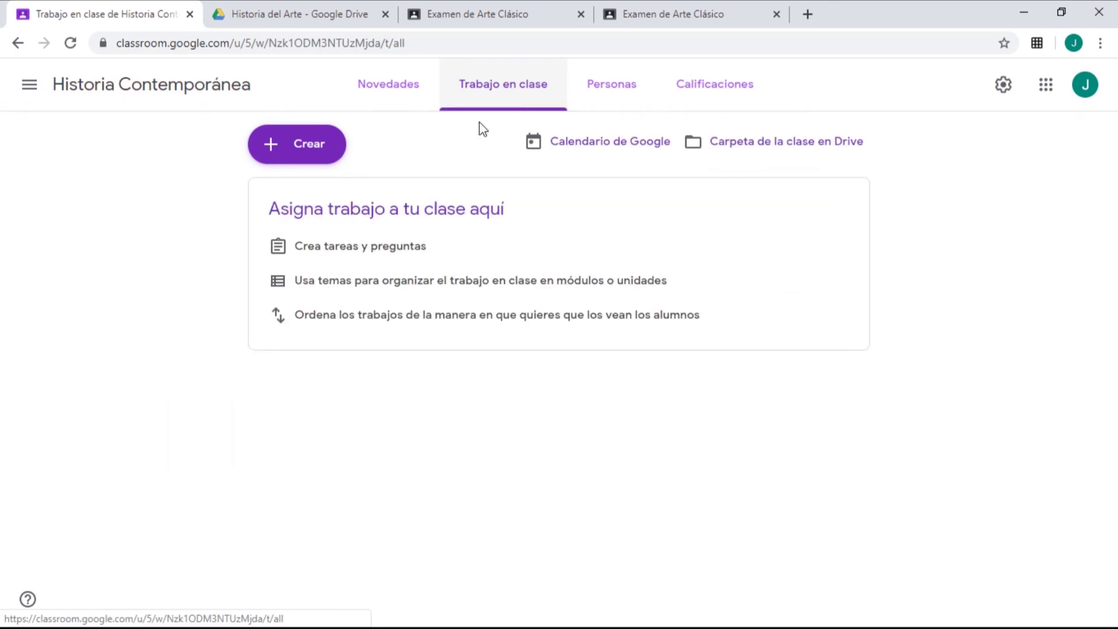
Create a quiz assignment in Historia Contemporánea and remove the blank form attached to it.
{"action": "left_click", "coordinate": [309, 155]}
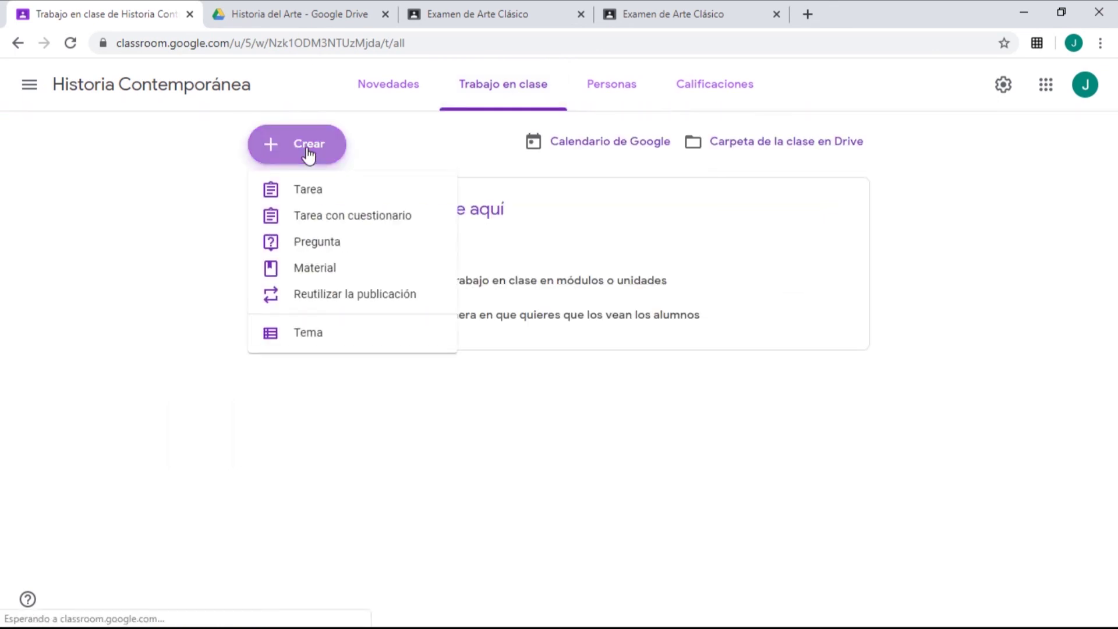
{"action": "left_click", "coordinate": [324, 221]}
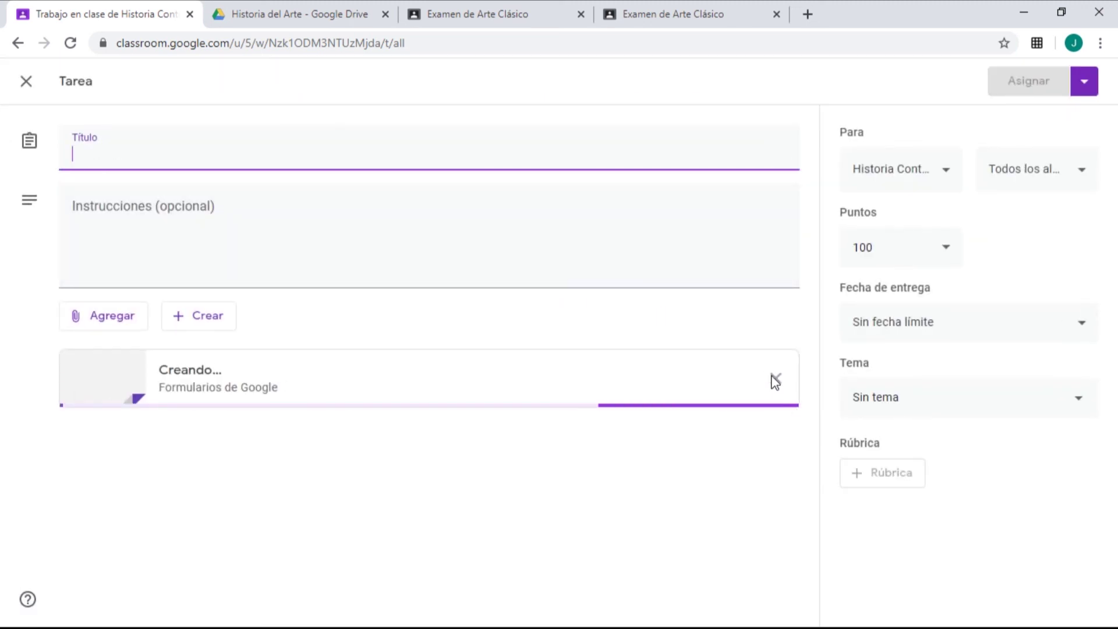
{"action": "left_click", "coordinate": [775, 379]}
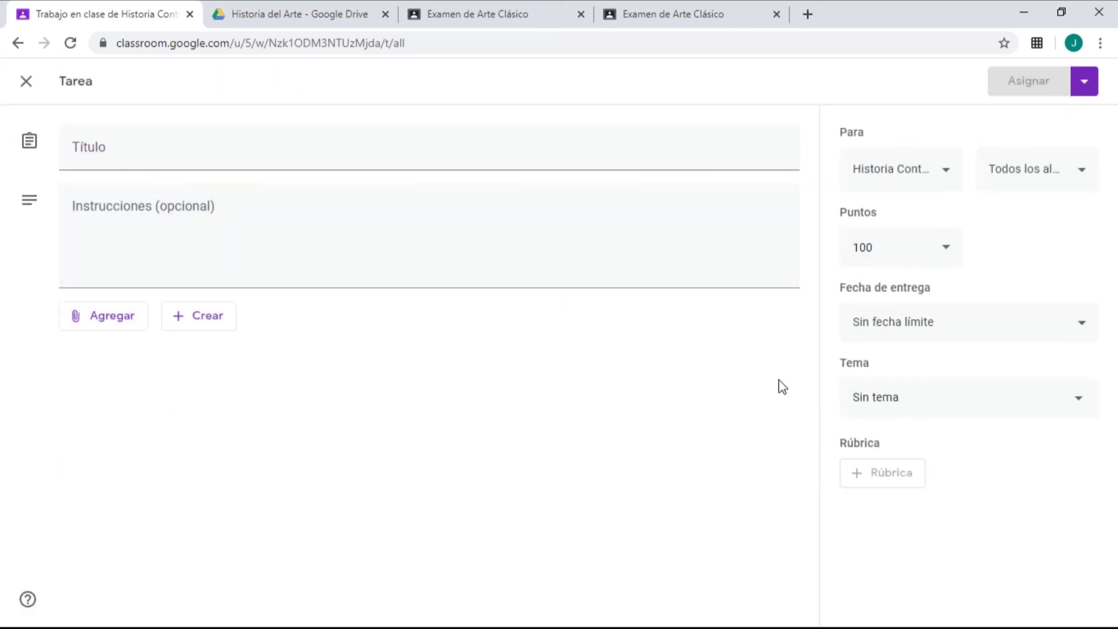
Attach the existing "Examen de Arte Clásico" form from Drive to the assignment, and close the assignment draft without assigning it.
{"action": "left_click", "coordinate": [88, 320]}
{"action": "left_click", "coordinate": [122, 353]}
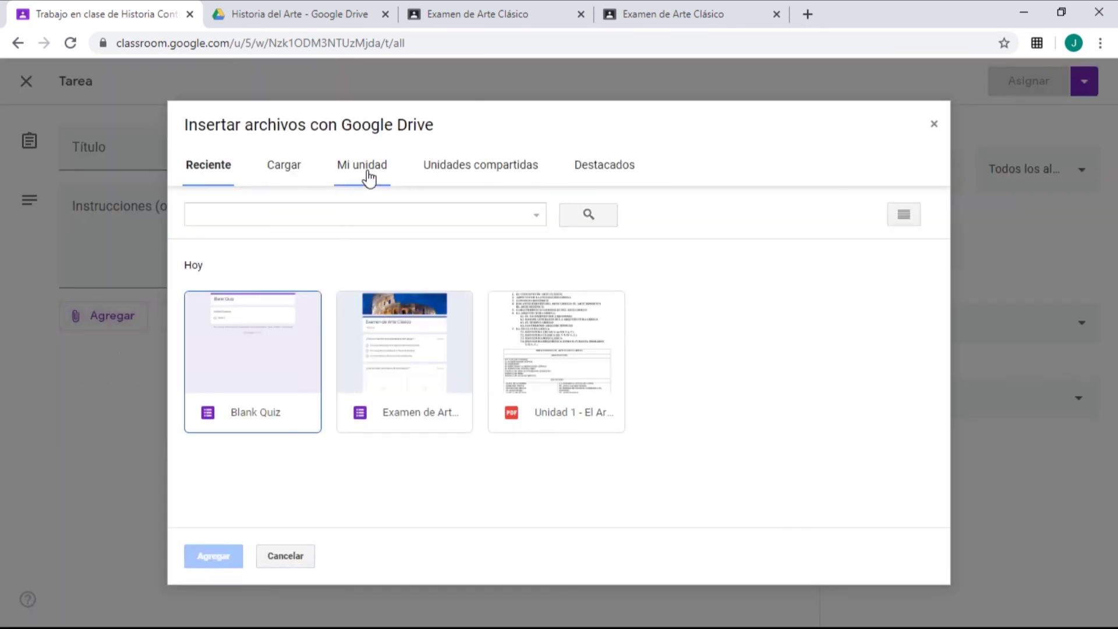
{"action": "left_click", "coordinate": [389, 373]}
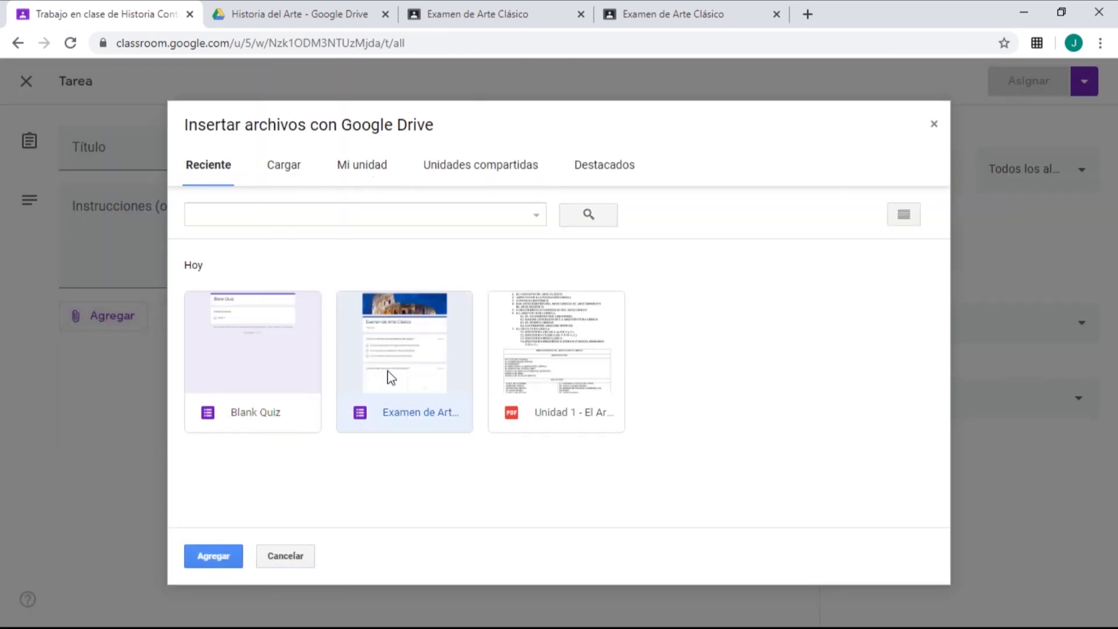
{"action": "left_click", "coordinate": [201, 556]}
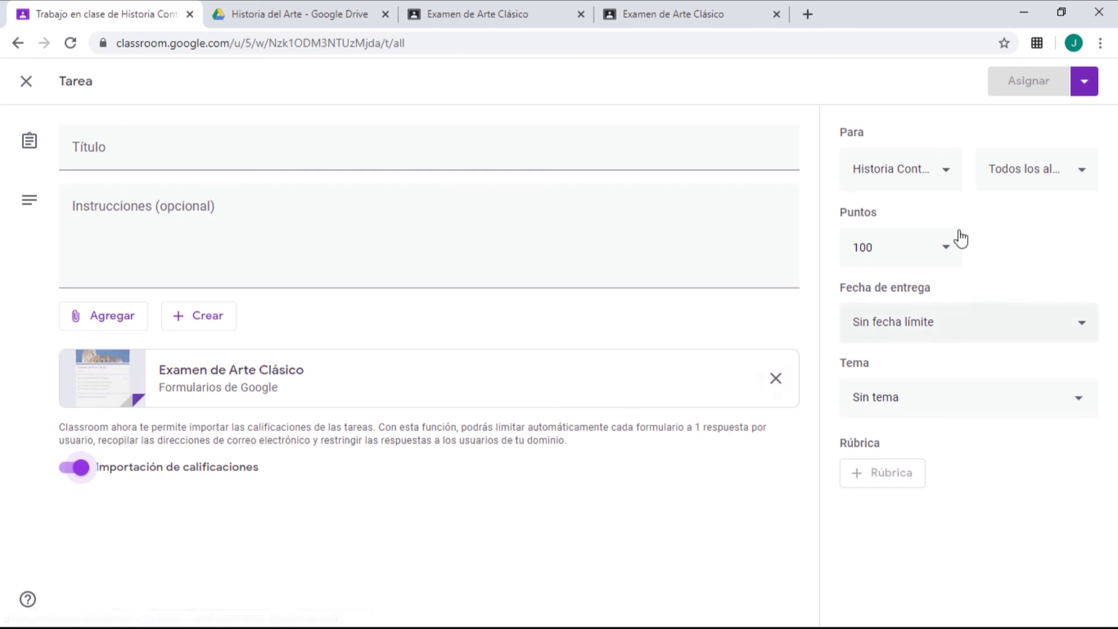
{"action": "left_click", "coordinate": [26, 81]}
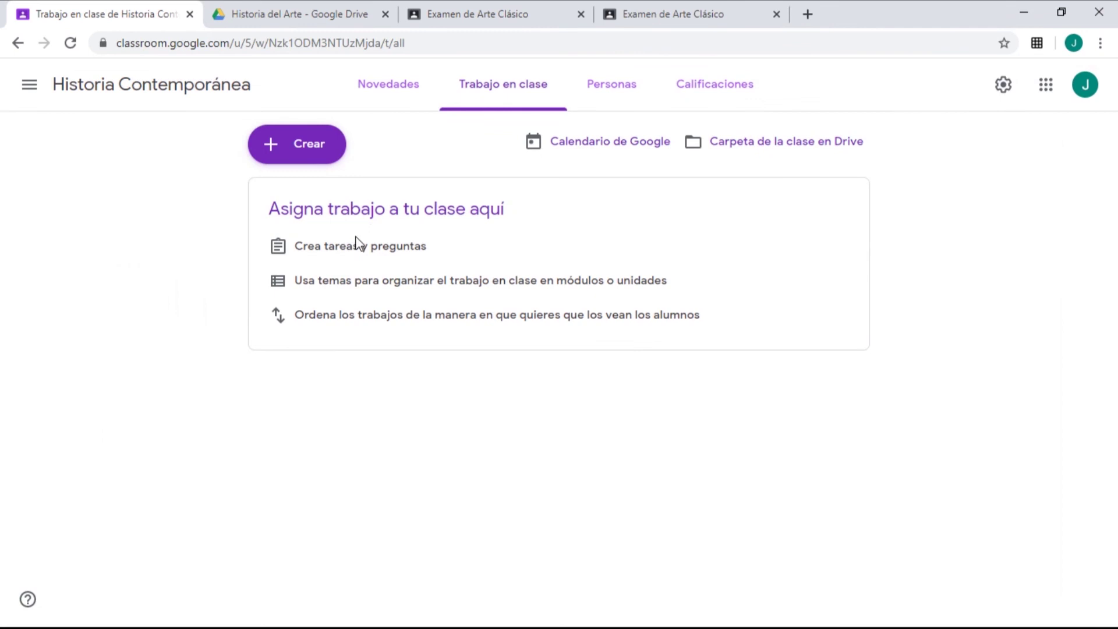
Create another quiz assignment in Historia Contemporánea and open its attached blank quiz form for editing.
{"action": "left_click", "coordinate": [297, 167]}
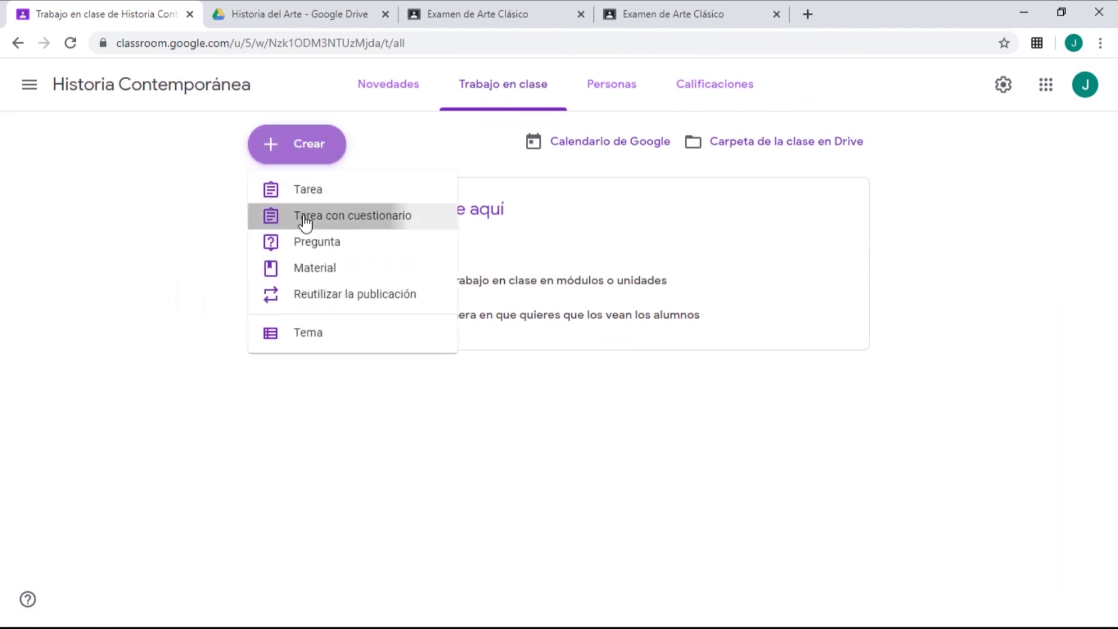
{"action": "left_click", "coordinate": [304, 215]}
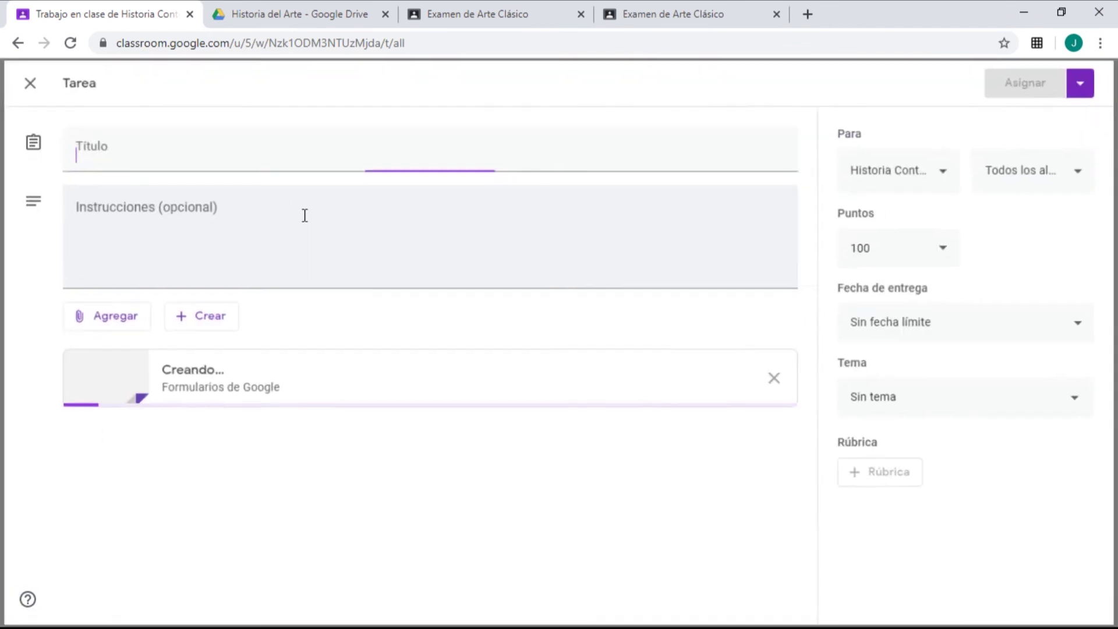
{"action": "left_click", "coordinate": [315, 376]}
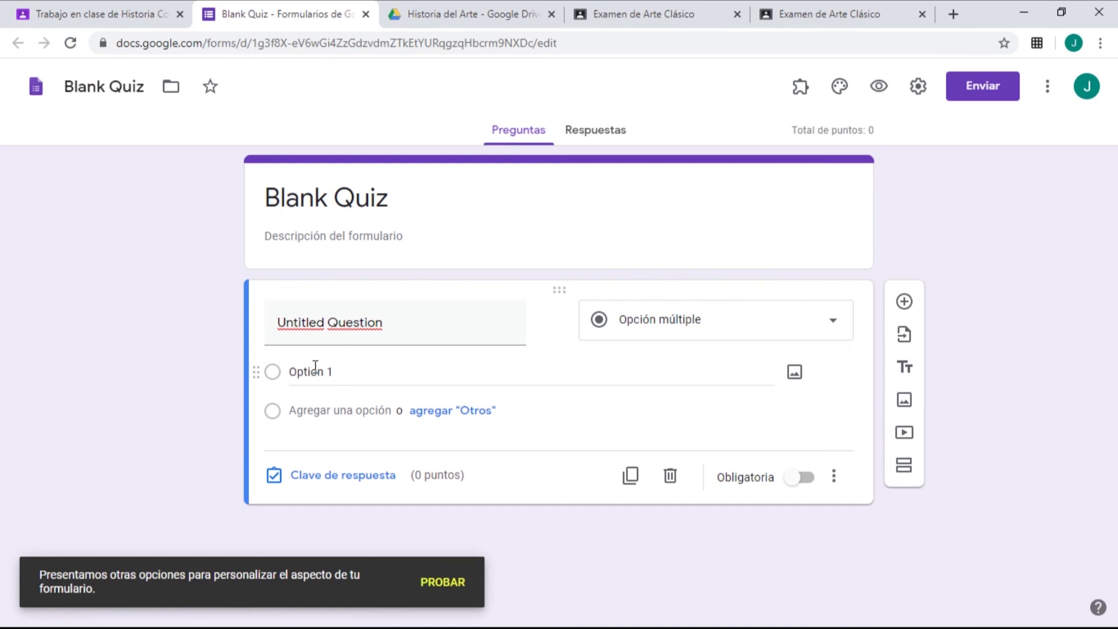
Import "Es característico del arte griego…" and "¿Identifica y comenta brevemente las características de esta obra?" from "Examen de Arte Clásico" and review the quiz.
{"action": "left_click", "coordinate": [904, 335]}
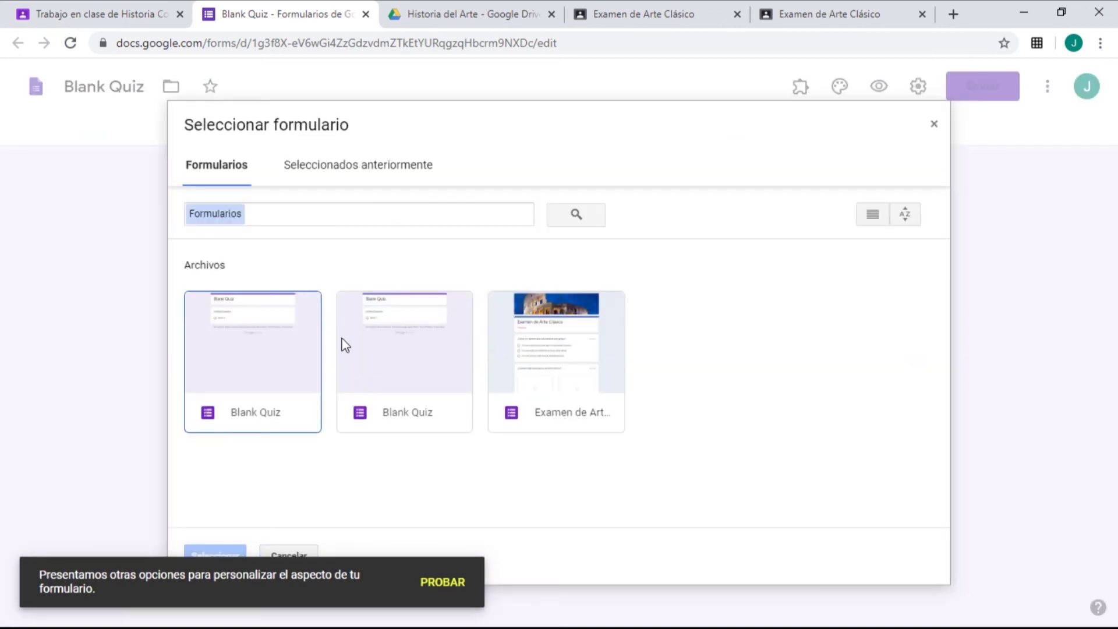
{"action": "left_click", "coordinate": [571, 330]}
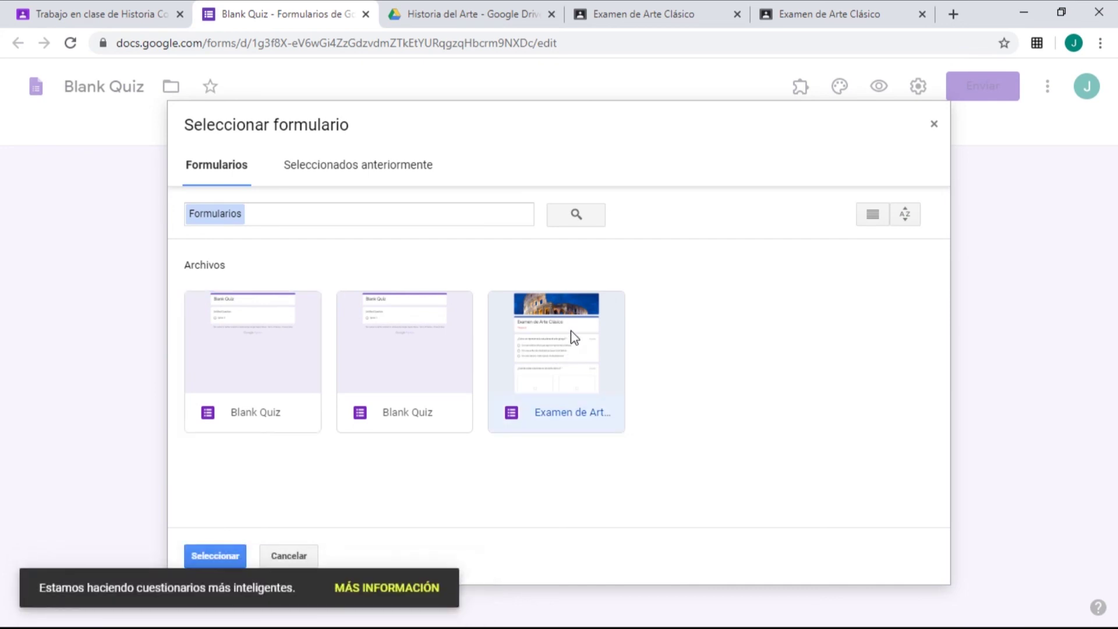
{"action": "double_click", "coordinate": [571, 331]}
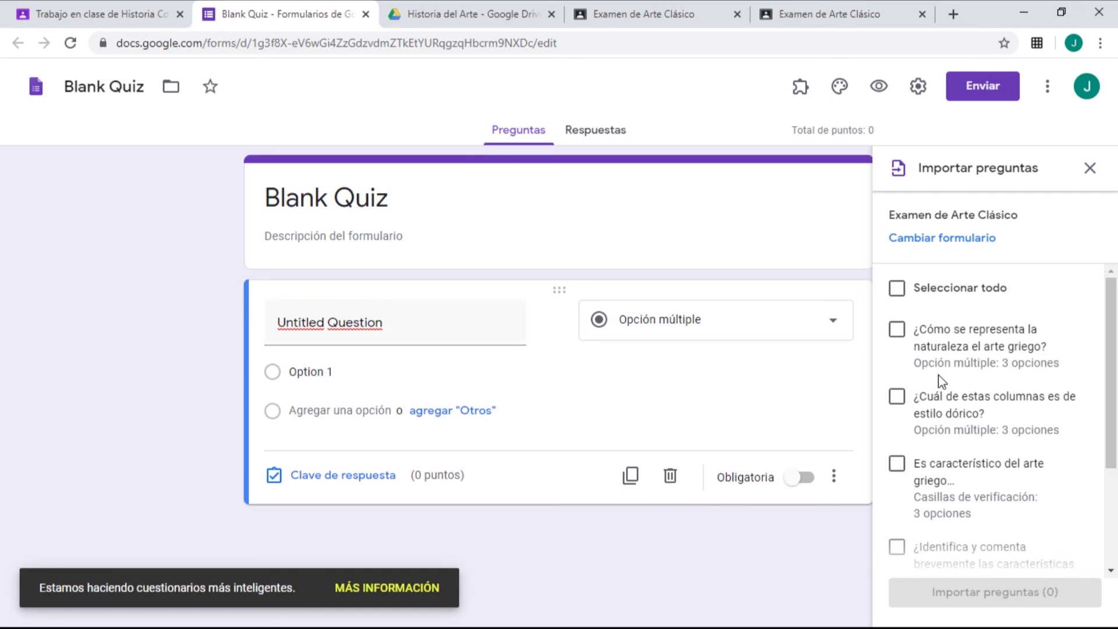
{"action": "scroll", "coordinate": [941, 381], "scroll_direction": "down", "scroll_amount": 3}
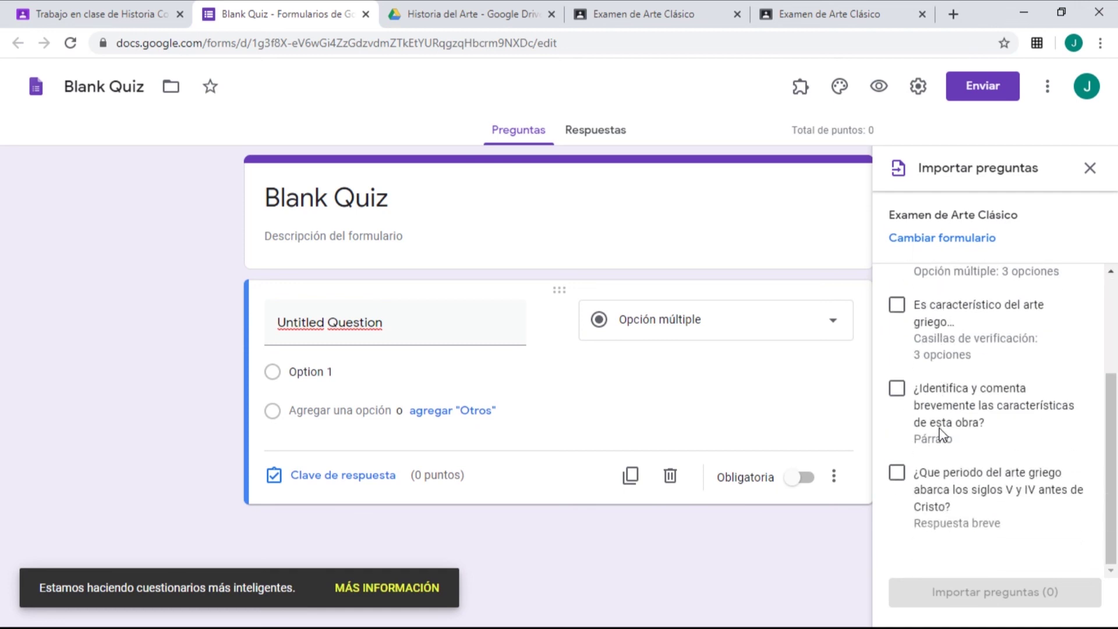
{"action": "left_click", "coordinate": [899, 390]}
{"action": "left_click", "coordinate": [898, 307]}
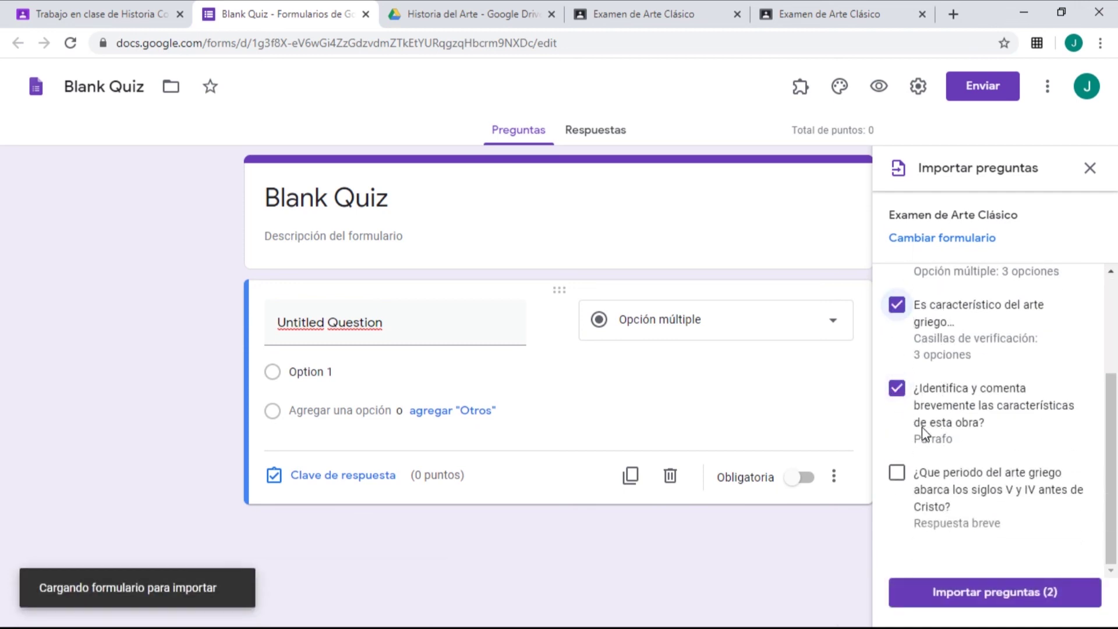
{"action": "left_click", "coordinate": [1013, 593]}
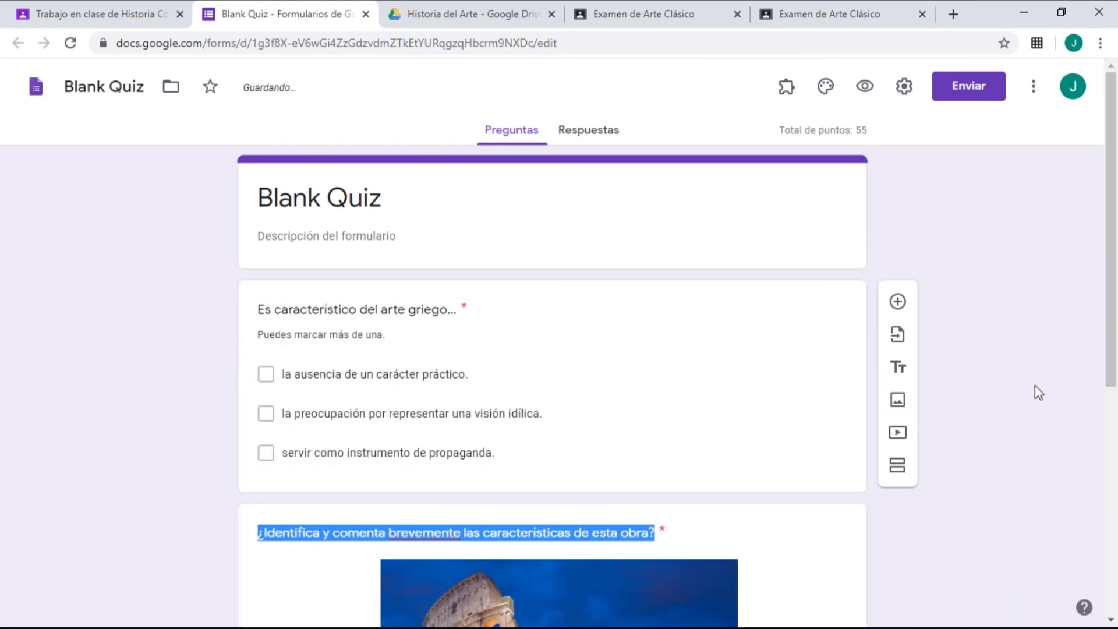
{"action": "scroll", "coordinate": [1036, 386], "scroll_direction": "down", "scroll_amount": 7}
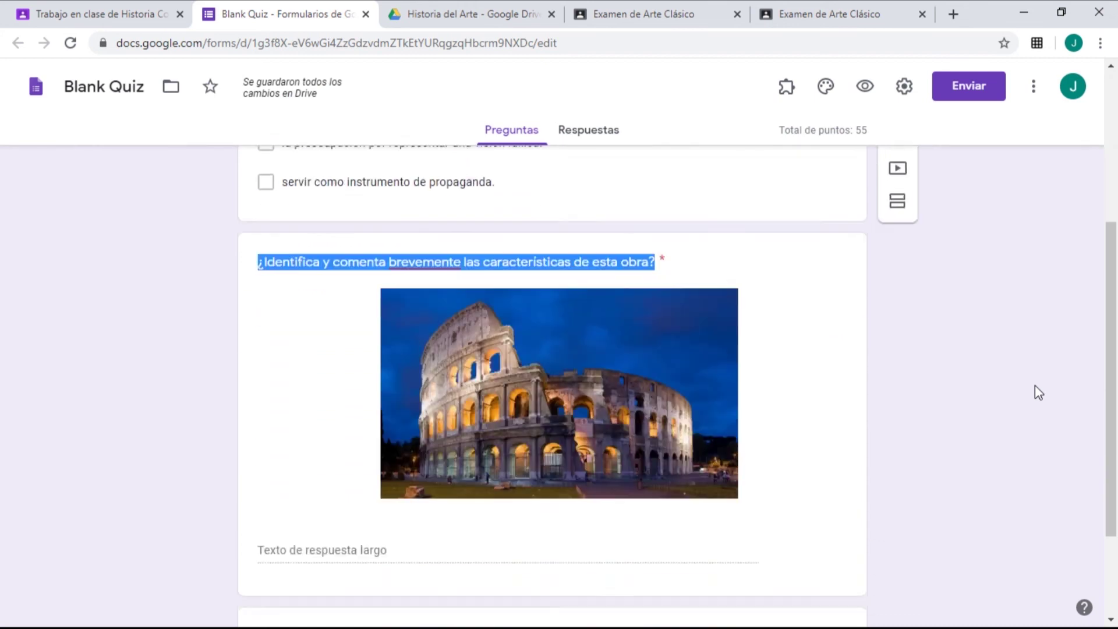
{"action": "scroll", "coordinate": [1036, 386], "scroll_direction": "up", "scroll_amount": 7}
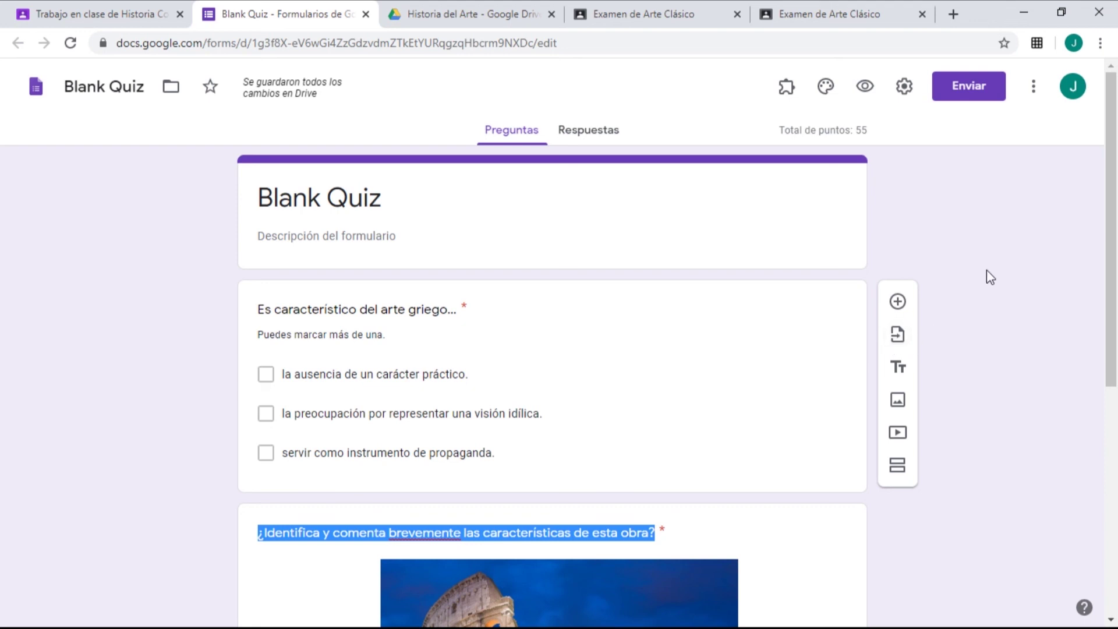
{"action": "scroll", "coordinate": [987, 271], "scroll_direction": "down", "scroll_amount": 1}
{"action": "scroll", "coordinate": [986, 270], "scroll_direction": "down", "scroll_amount": 5}
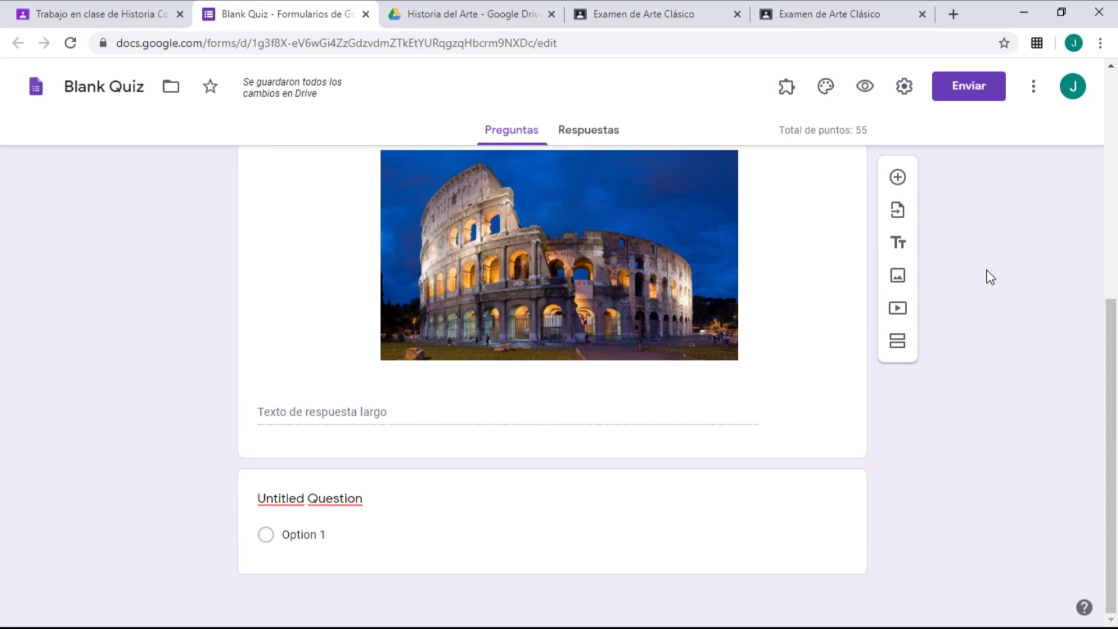
{"action": "scroll", "coordinate": [987, 273], "scroll_direction": "up", "scroll_amount": 6}
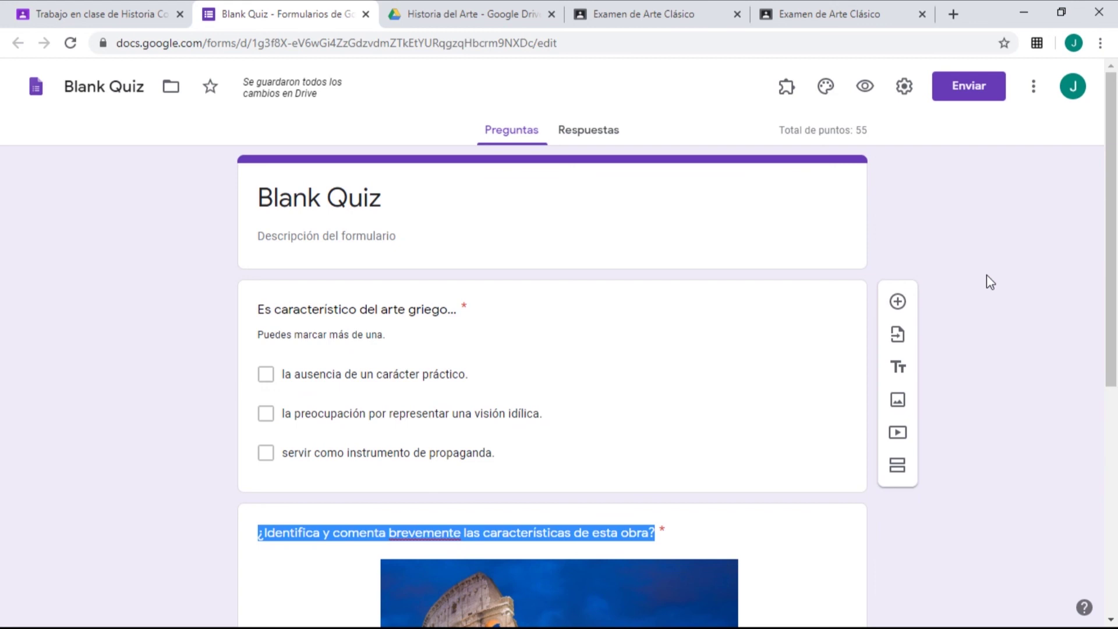
Back in Classroom, close the assignment draft and reuse the "Examen de Arte Clásico" post from Historia del Arte without new attachment copies.
{"action": "left_click", "coordinate": [156, 10]}
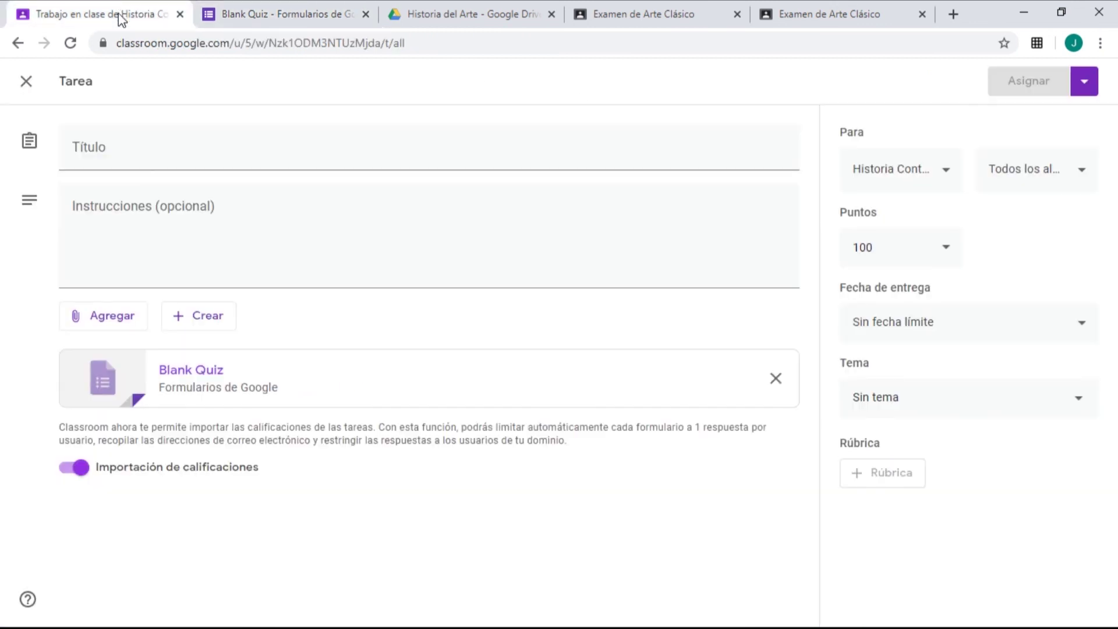
{"action": "left_click", "coordinate": [26, 83]}
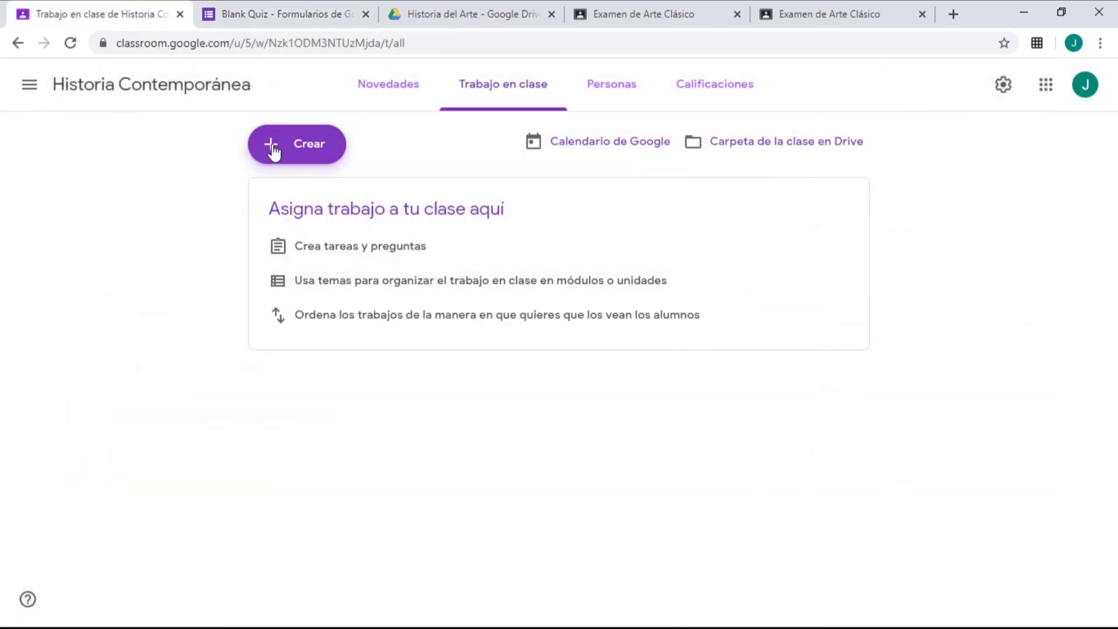
{"action": "left_click", "coordinate": [273, 150]}
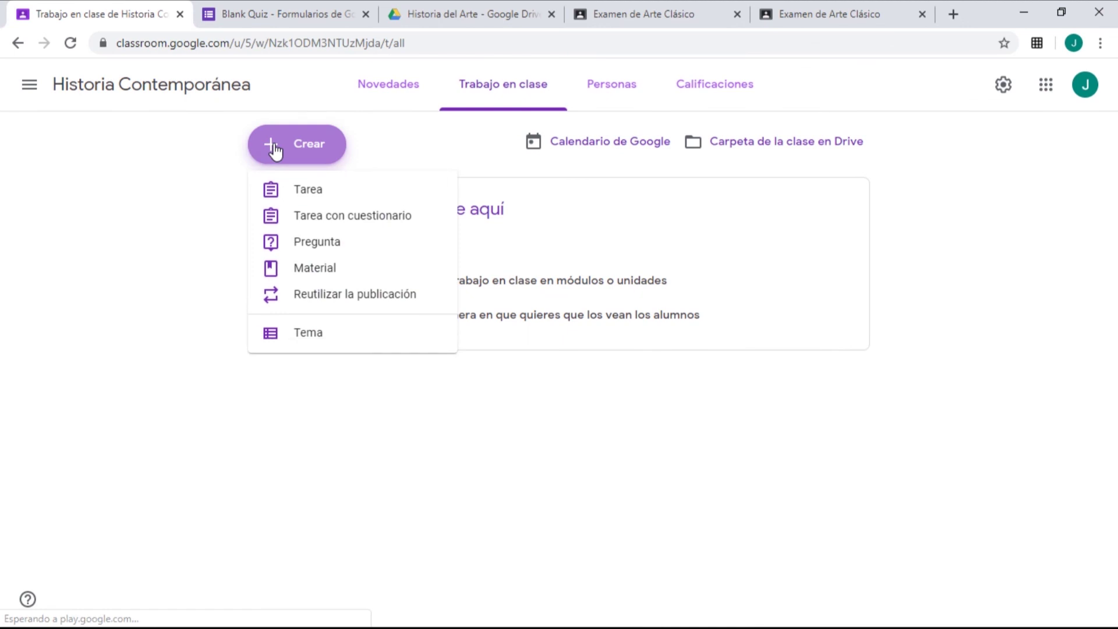
{"action": "left_click", "coordinate": [376, 297]}
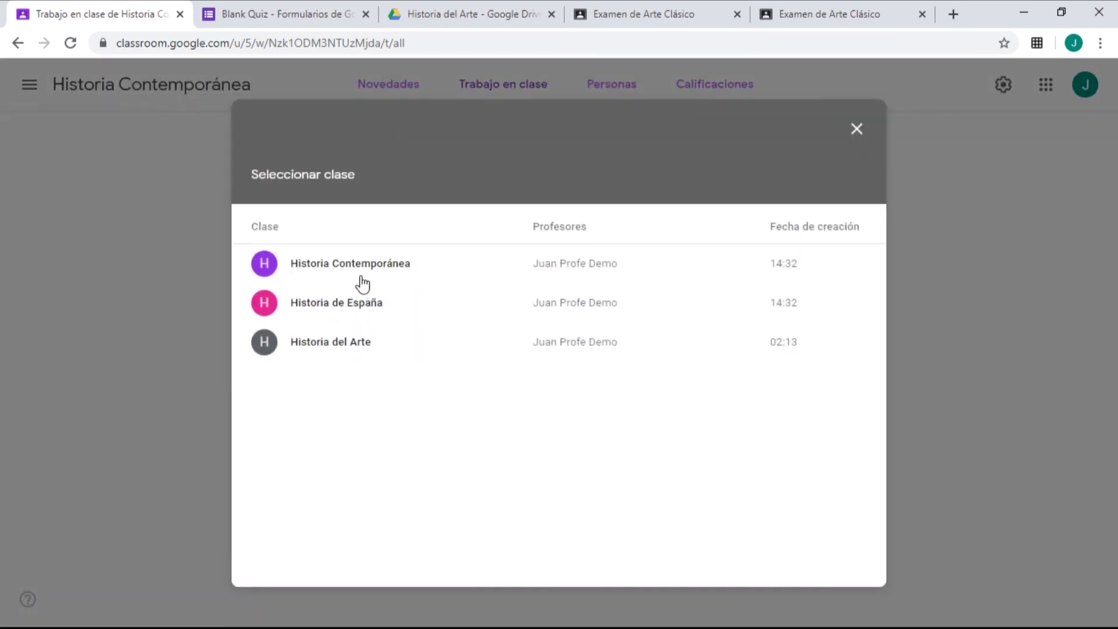
{"action": "left_click", "coordinate": [316, 342]}
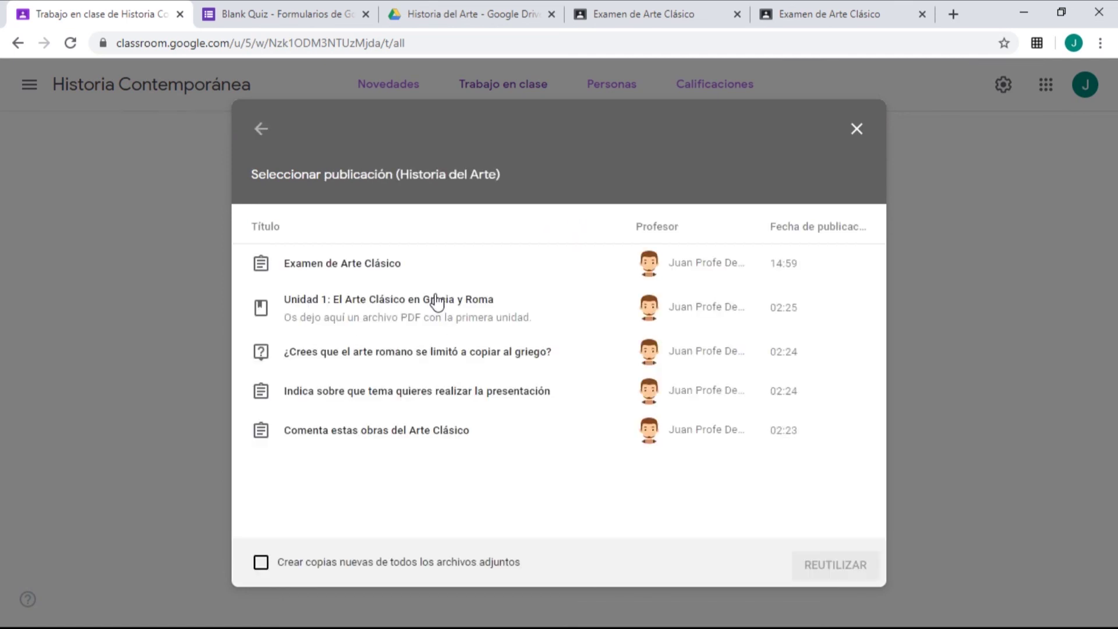
{"action": "left_click", "coordinate": [379, 275]}
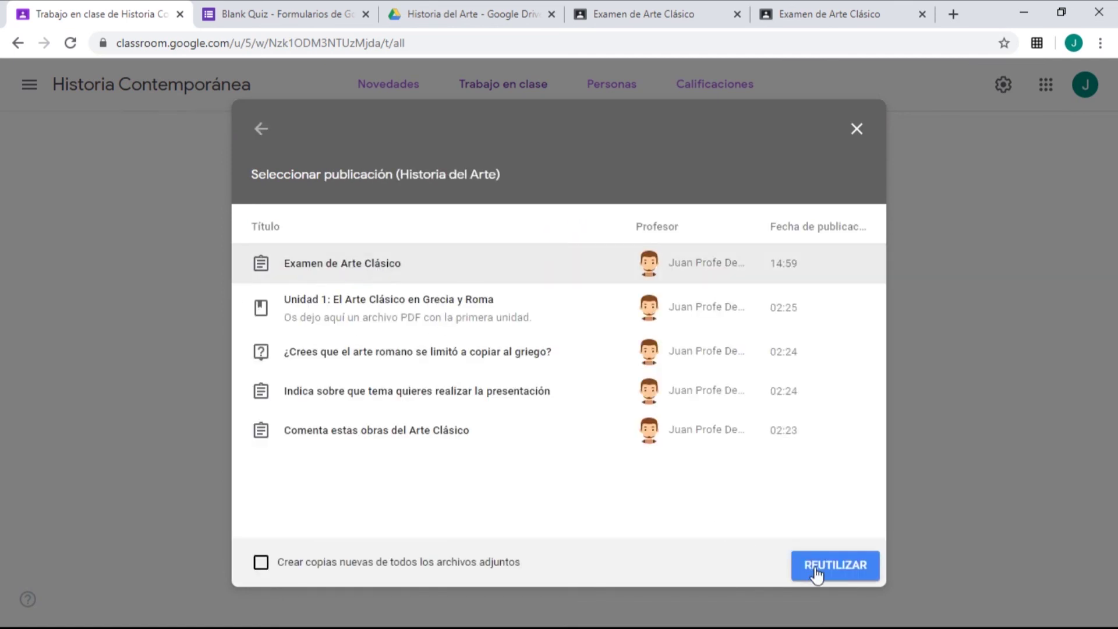
{"action": "left_click", "coordinate": [819, 568]}
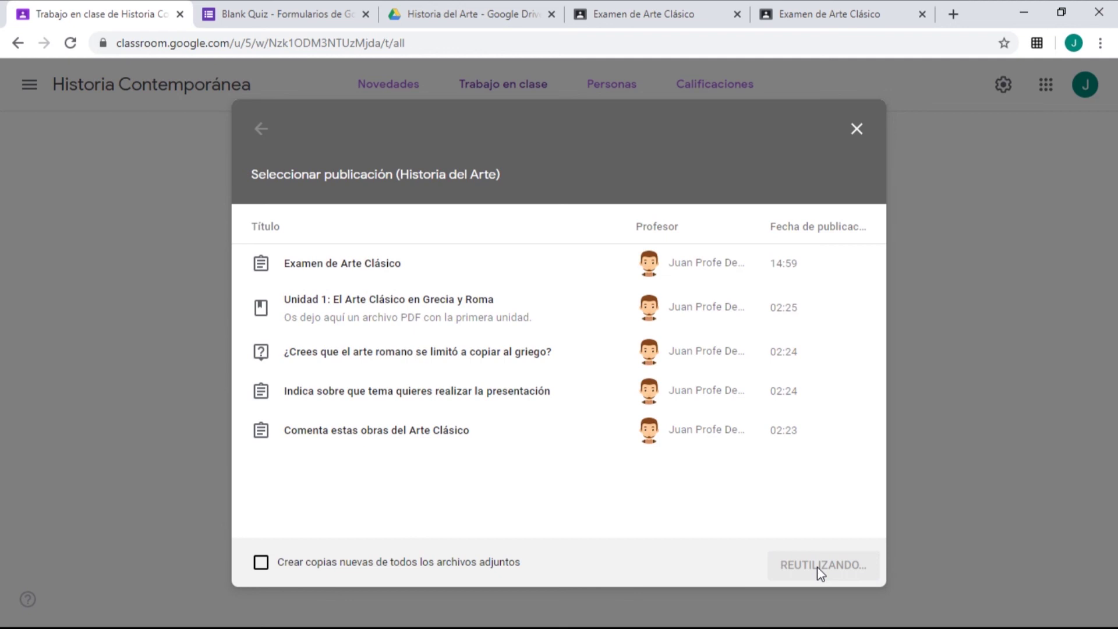